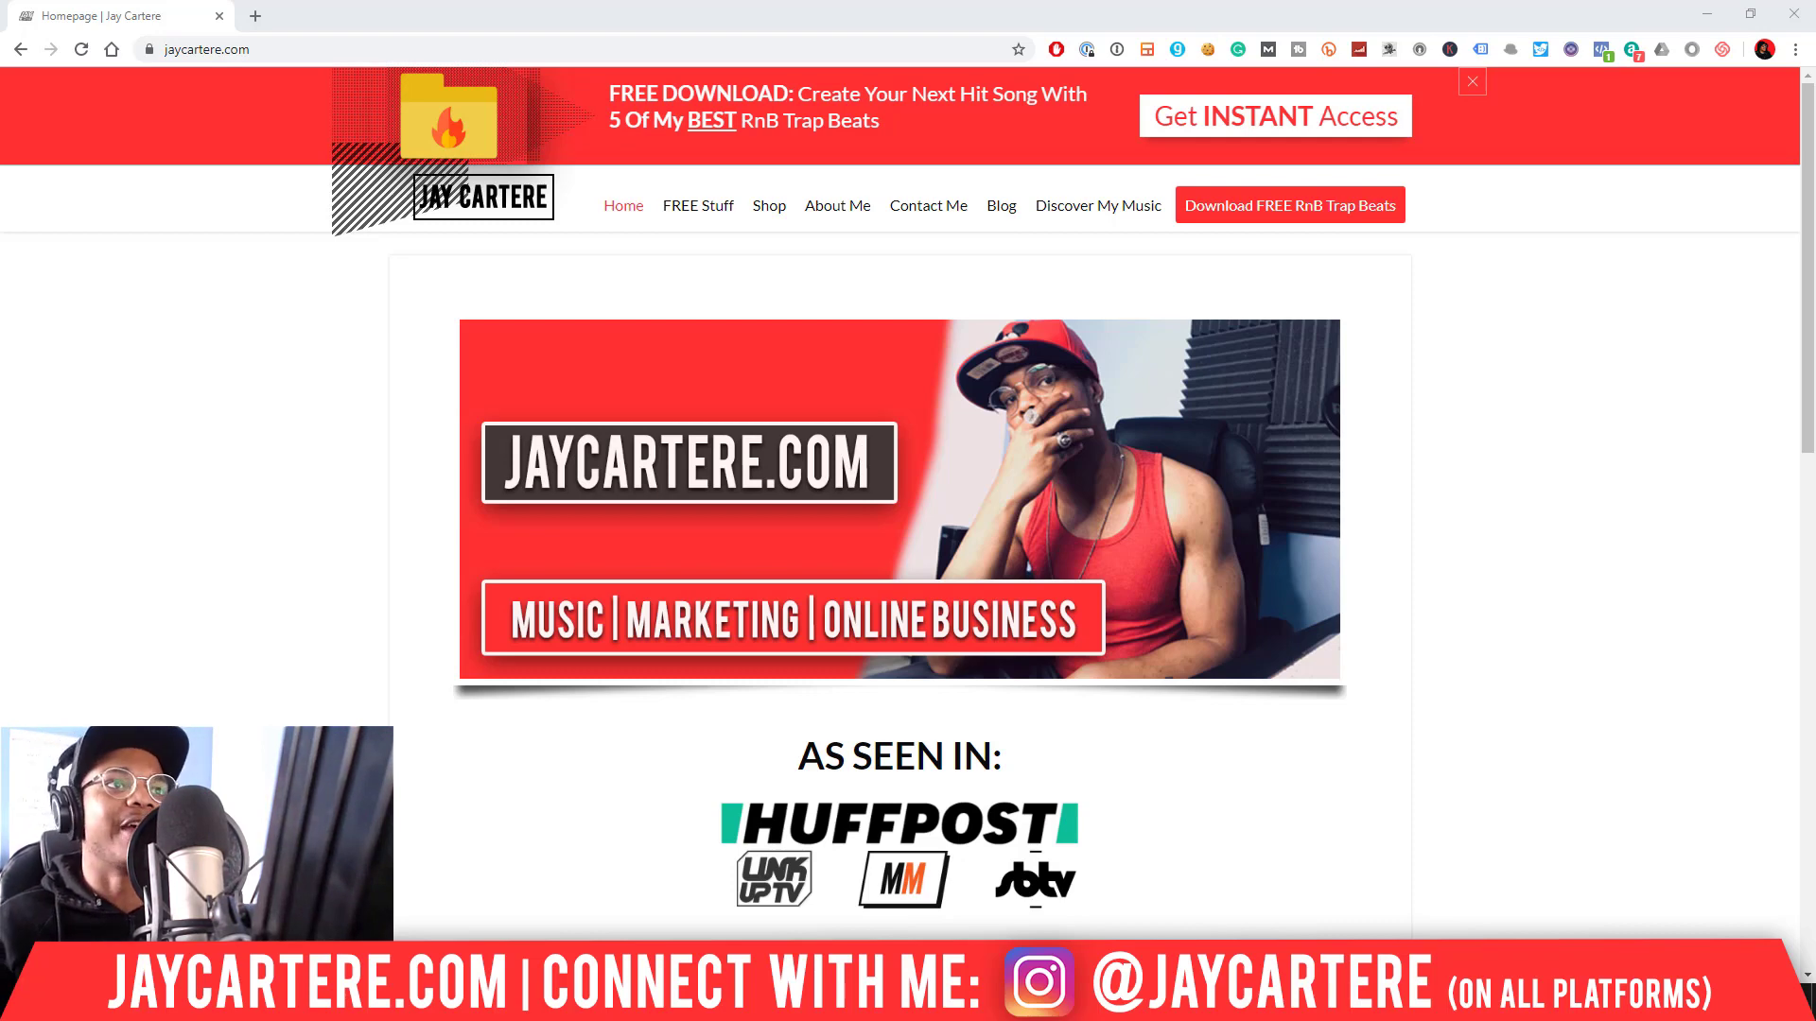
# Step: Minimize Chrome to bring the FL Studio vocal song project into view
pyautogui.click(1707, 14)
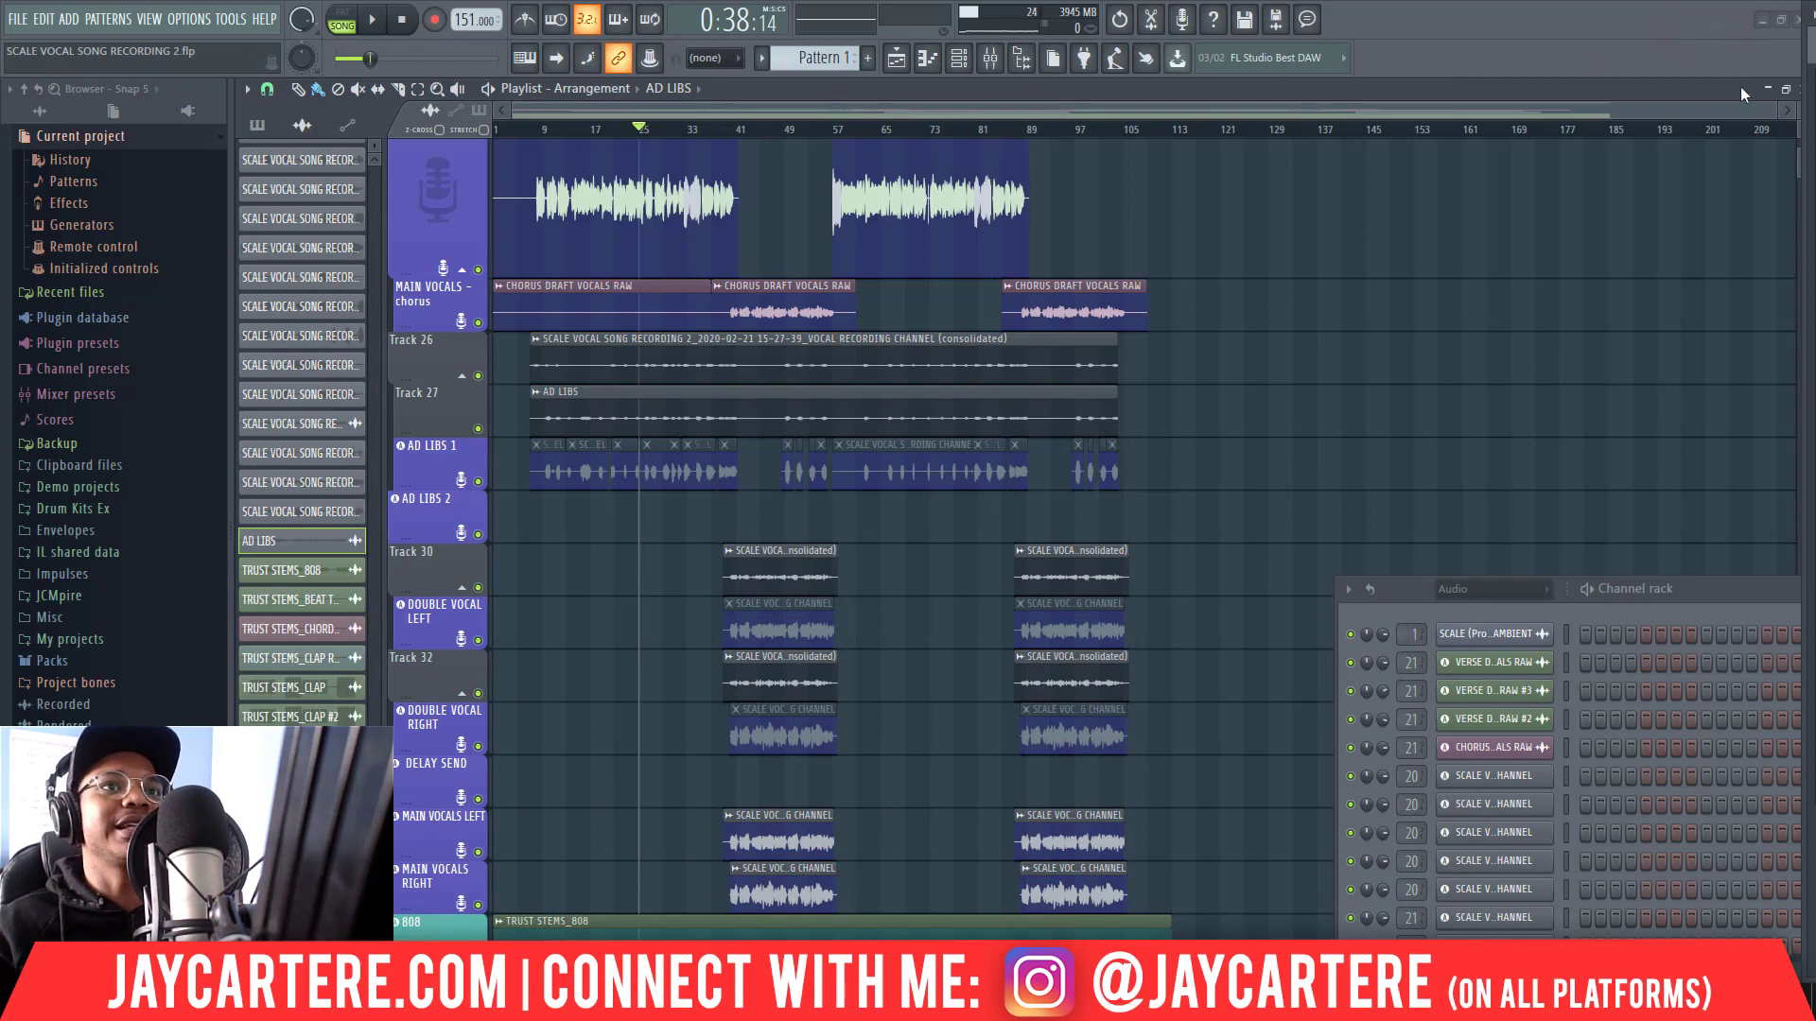
# Step: Zoom the SCALE VOCAL SONG RECORDING 3 playlist by dragging the scrollbar end
pyautogui.moveTo(1774, 107); pyautogui.dragTo(1650, 152)
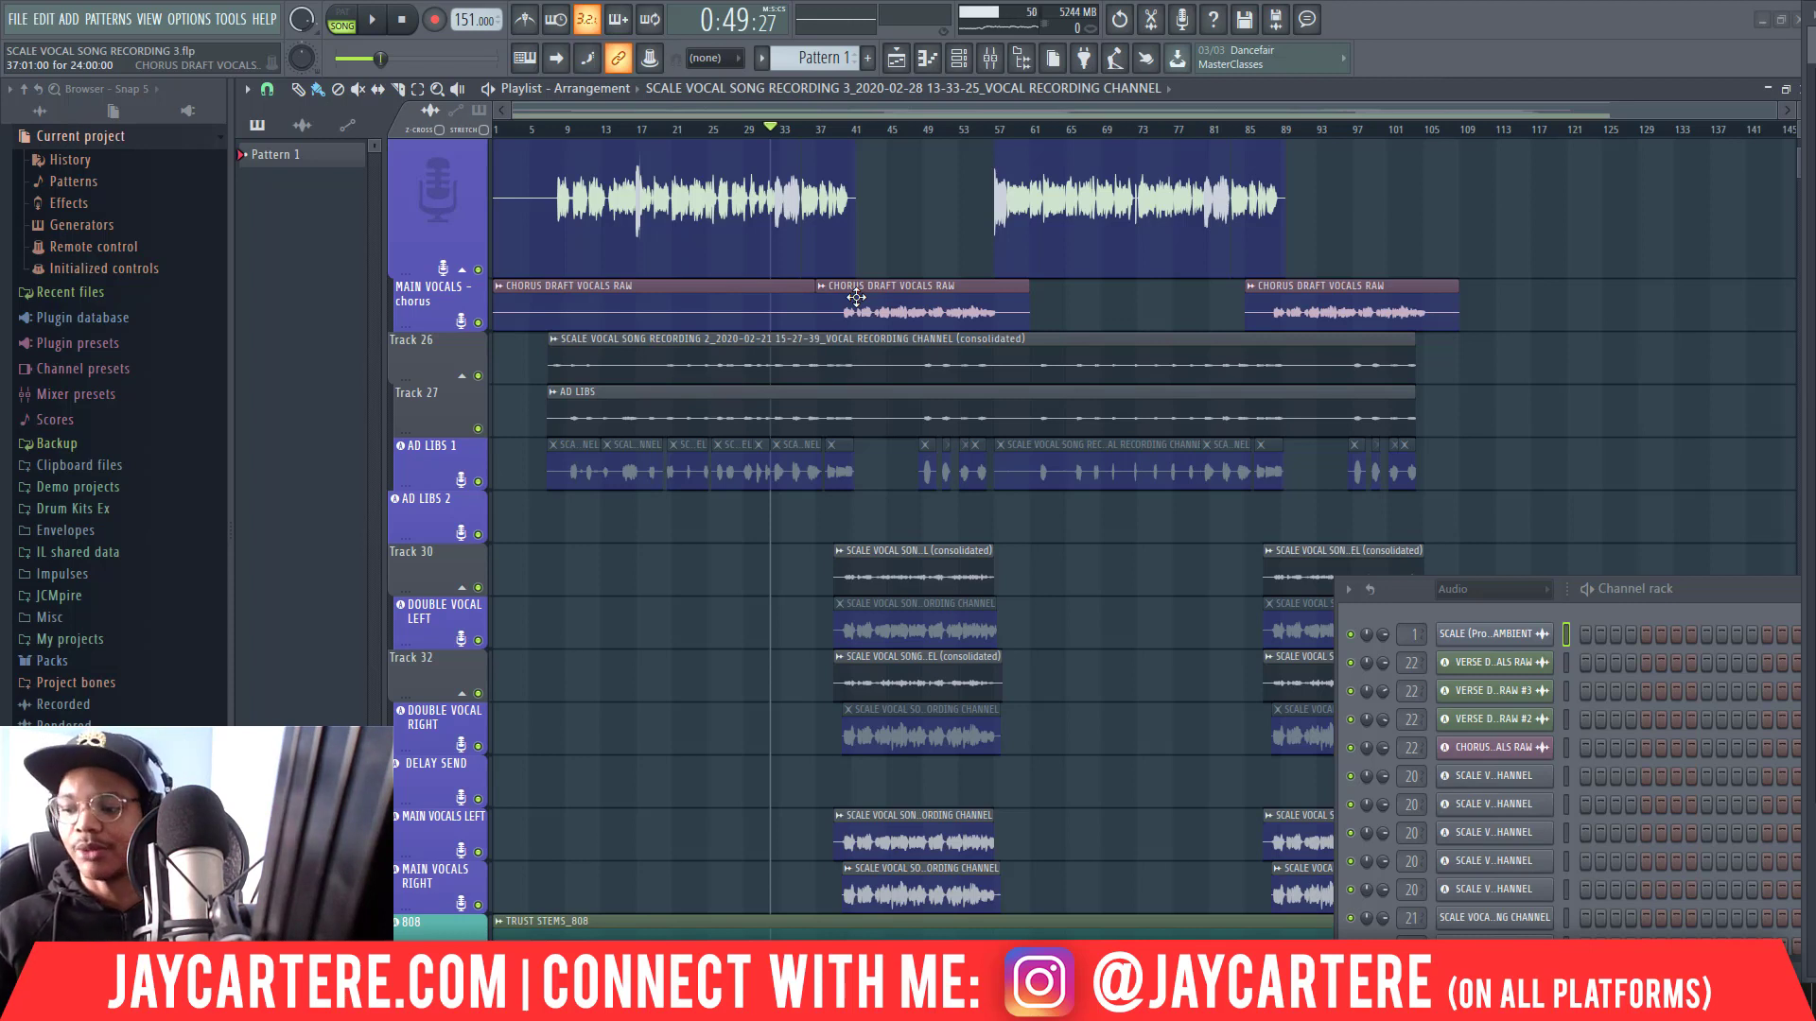
pyautogui.press('space')
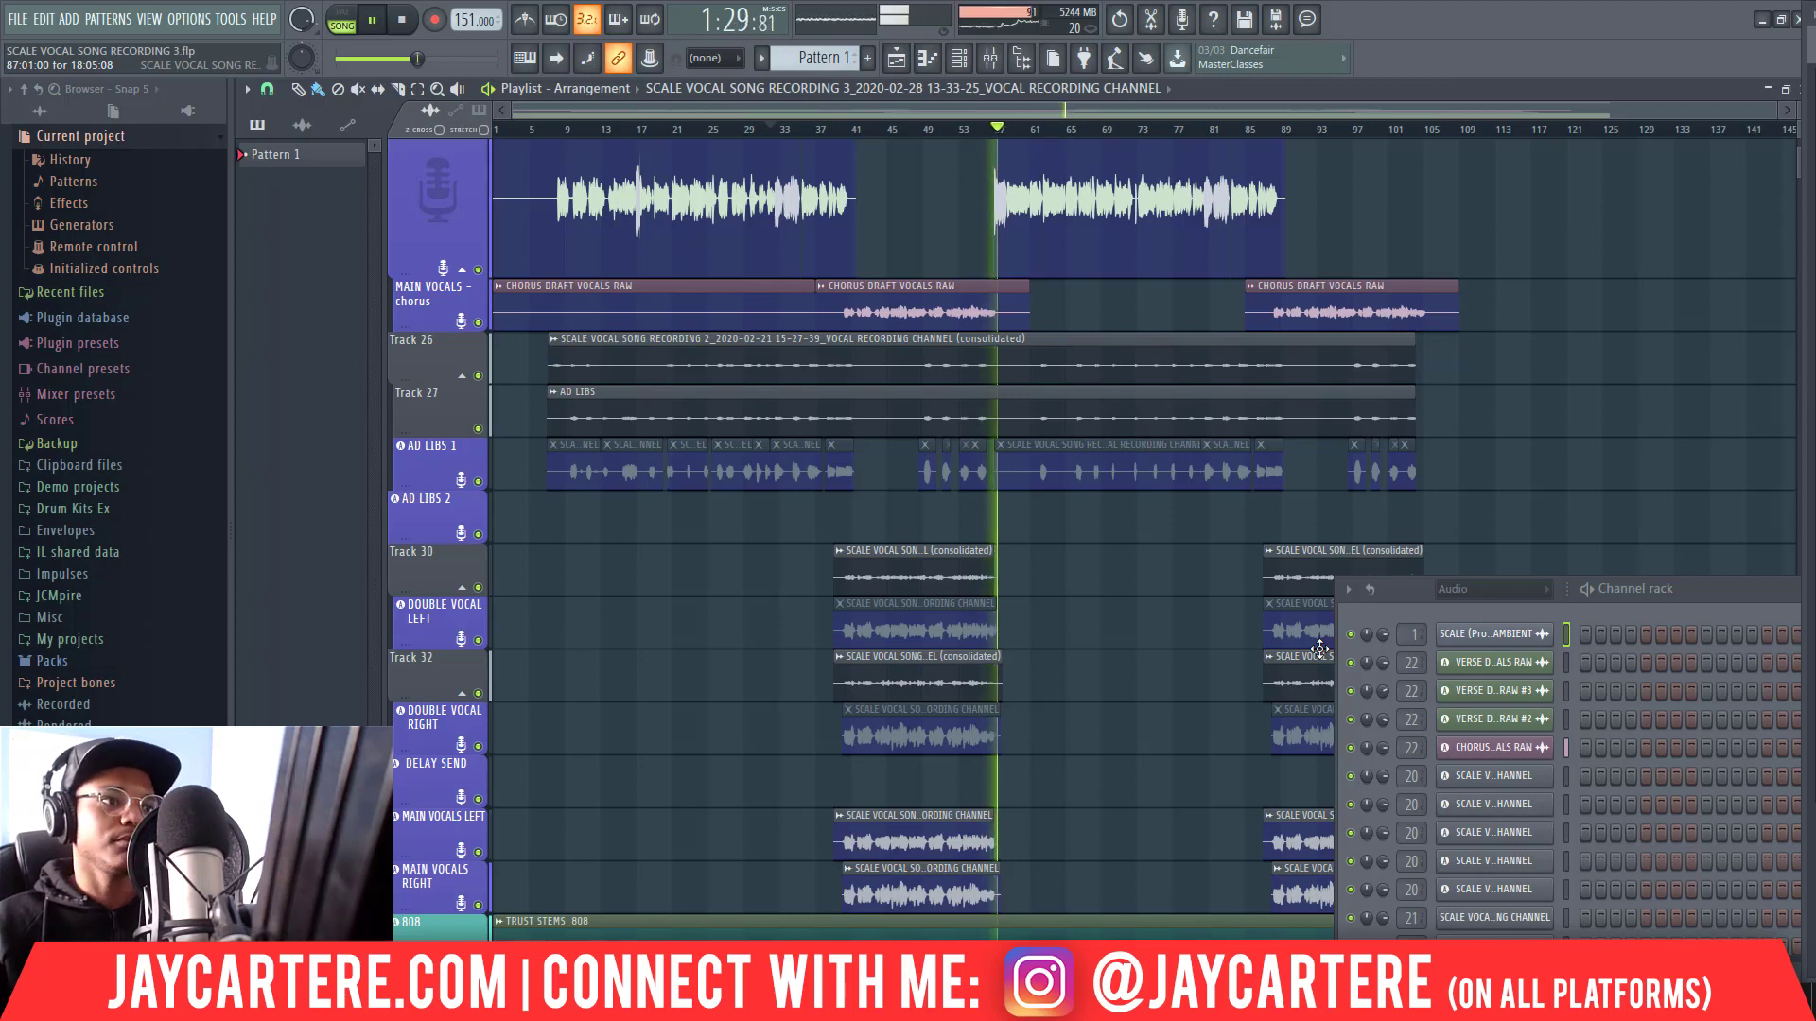
pyautogui.press('space')
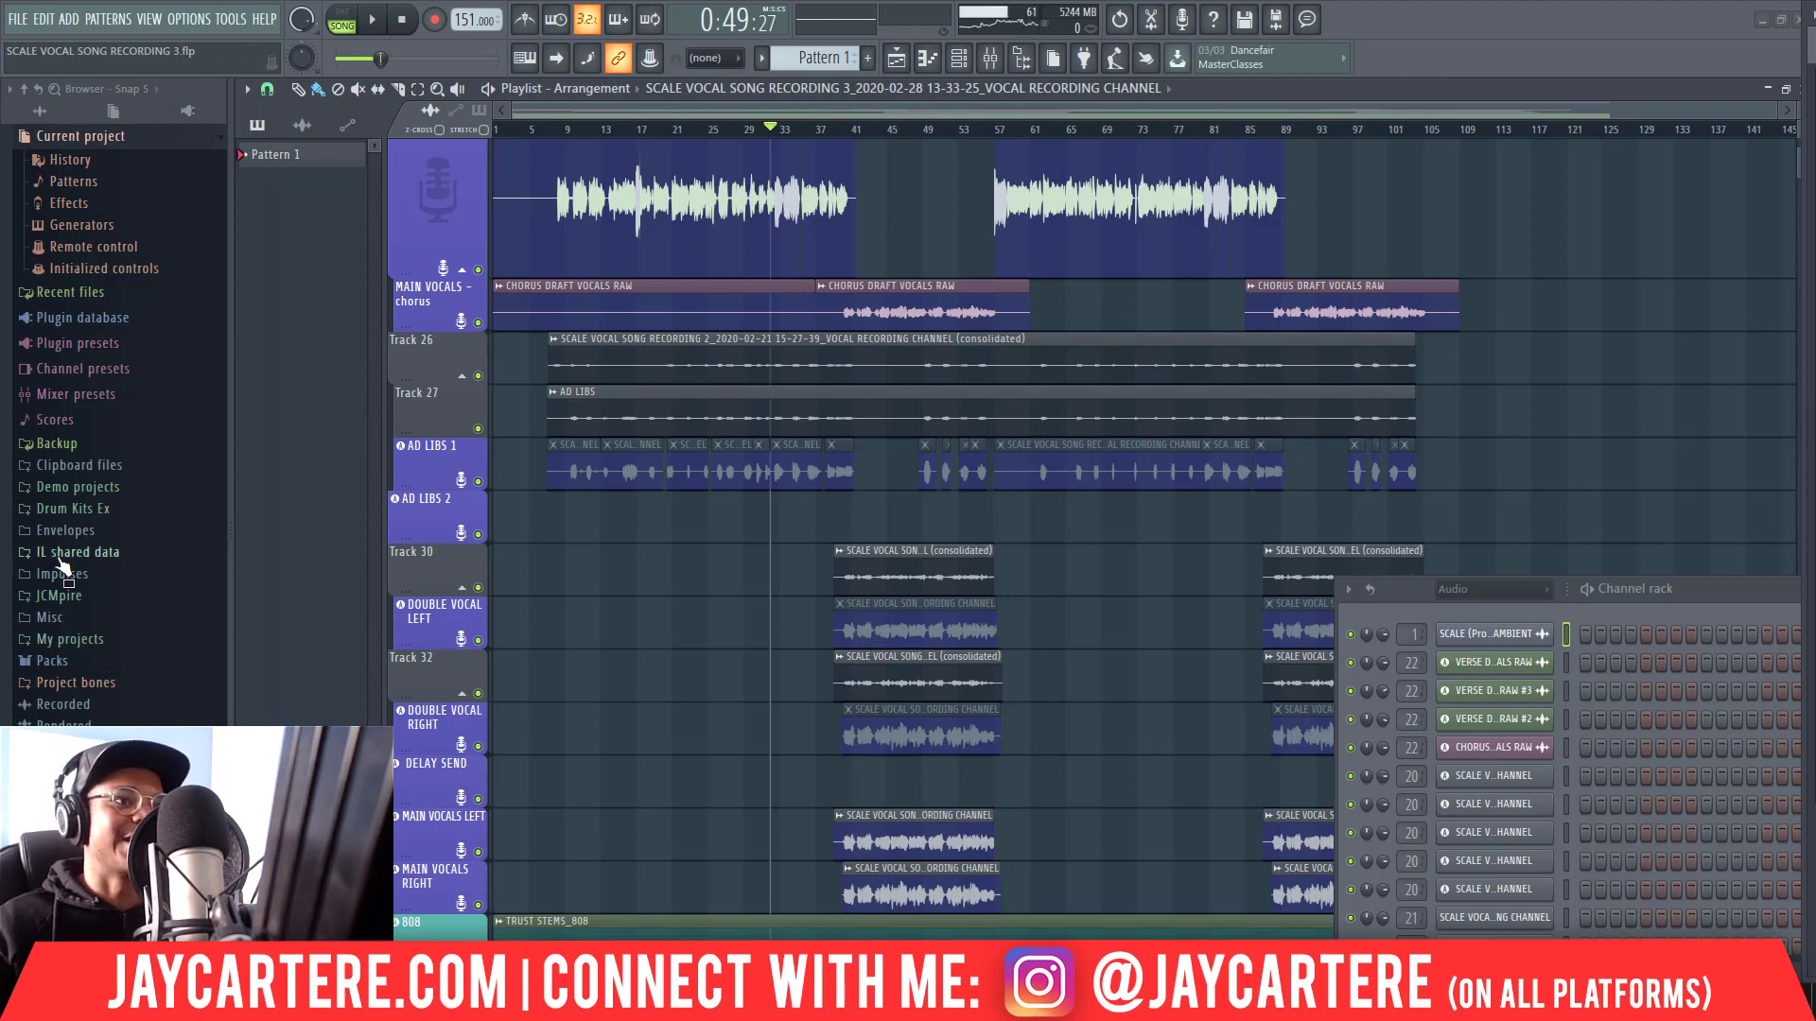
# Step: Delete the first CHORUS DRAFT VOCALS RAW clip from the MAIN VOCALS chorus track
pyautogui.scroll(-3, 1140, 651)
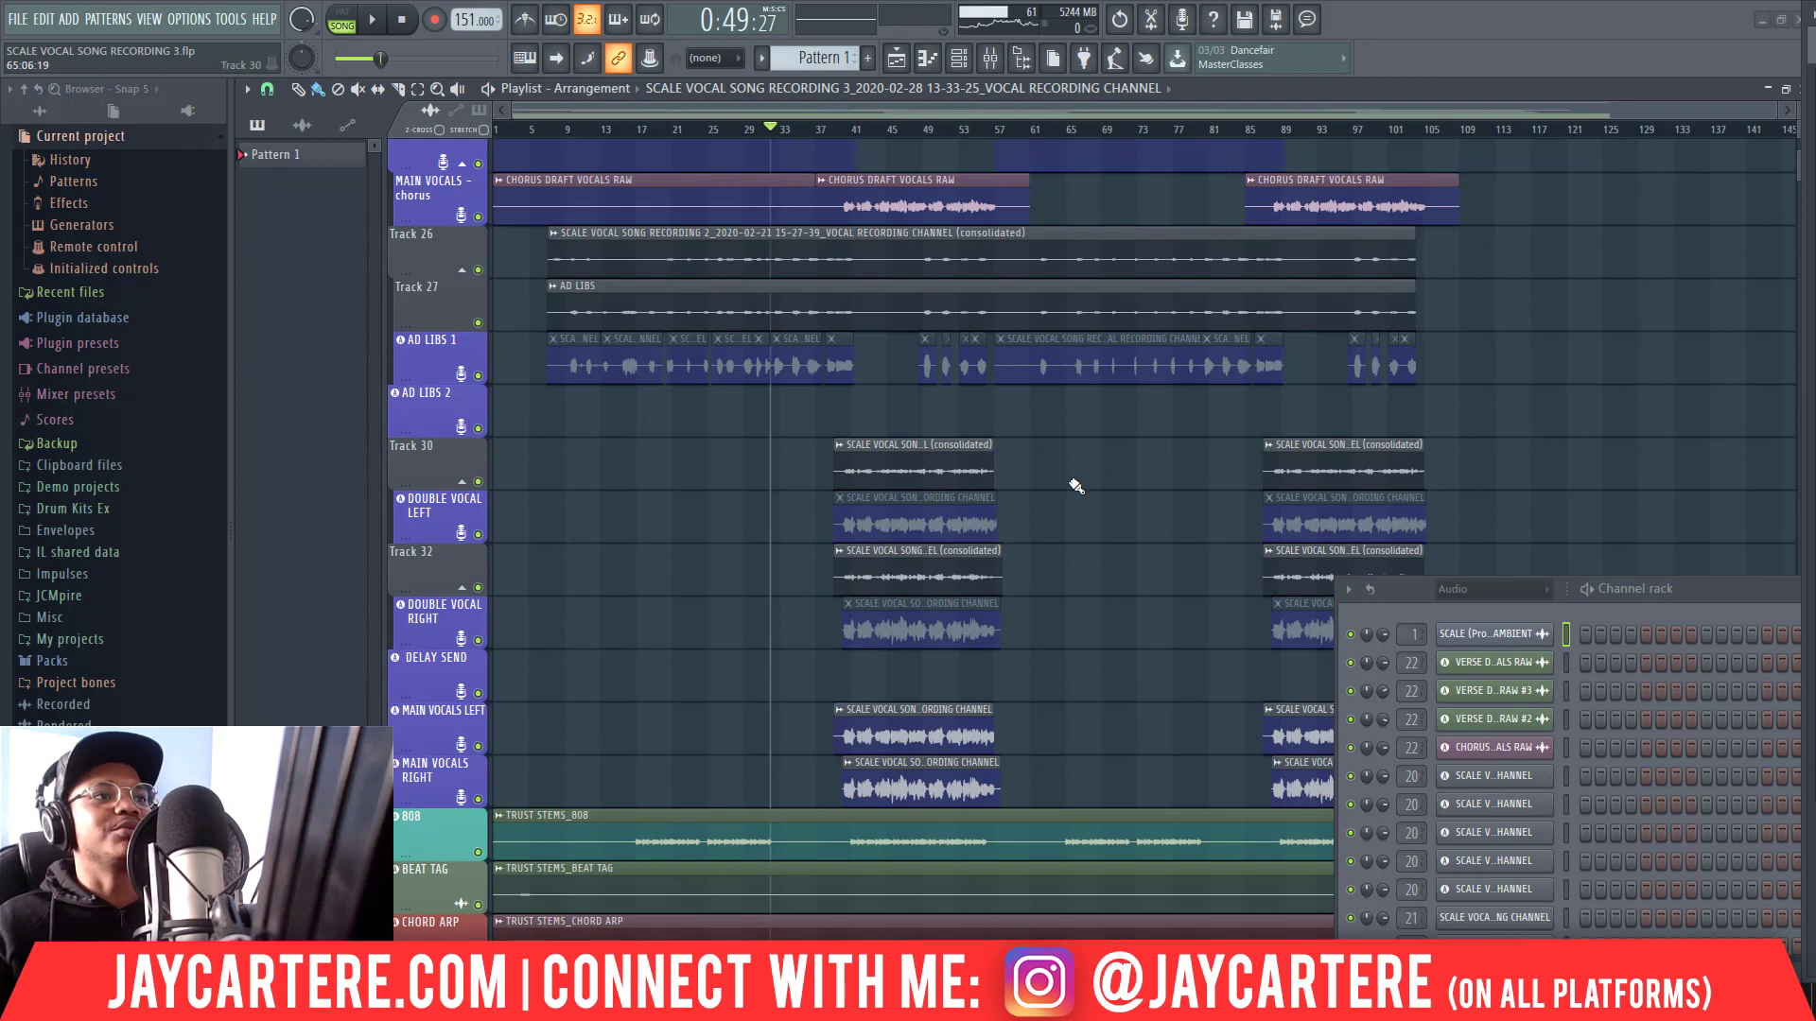
pyautogui.scroll(3, 1050, 460)
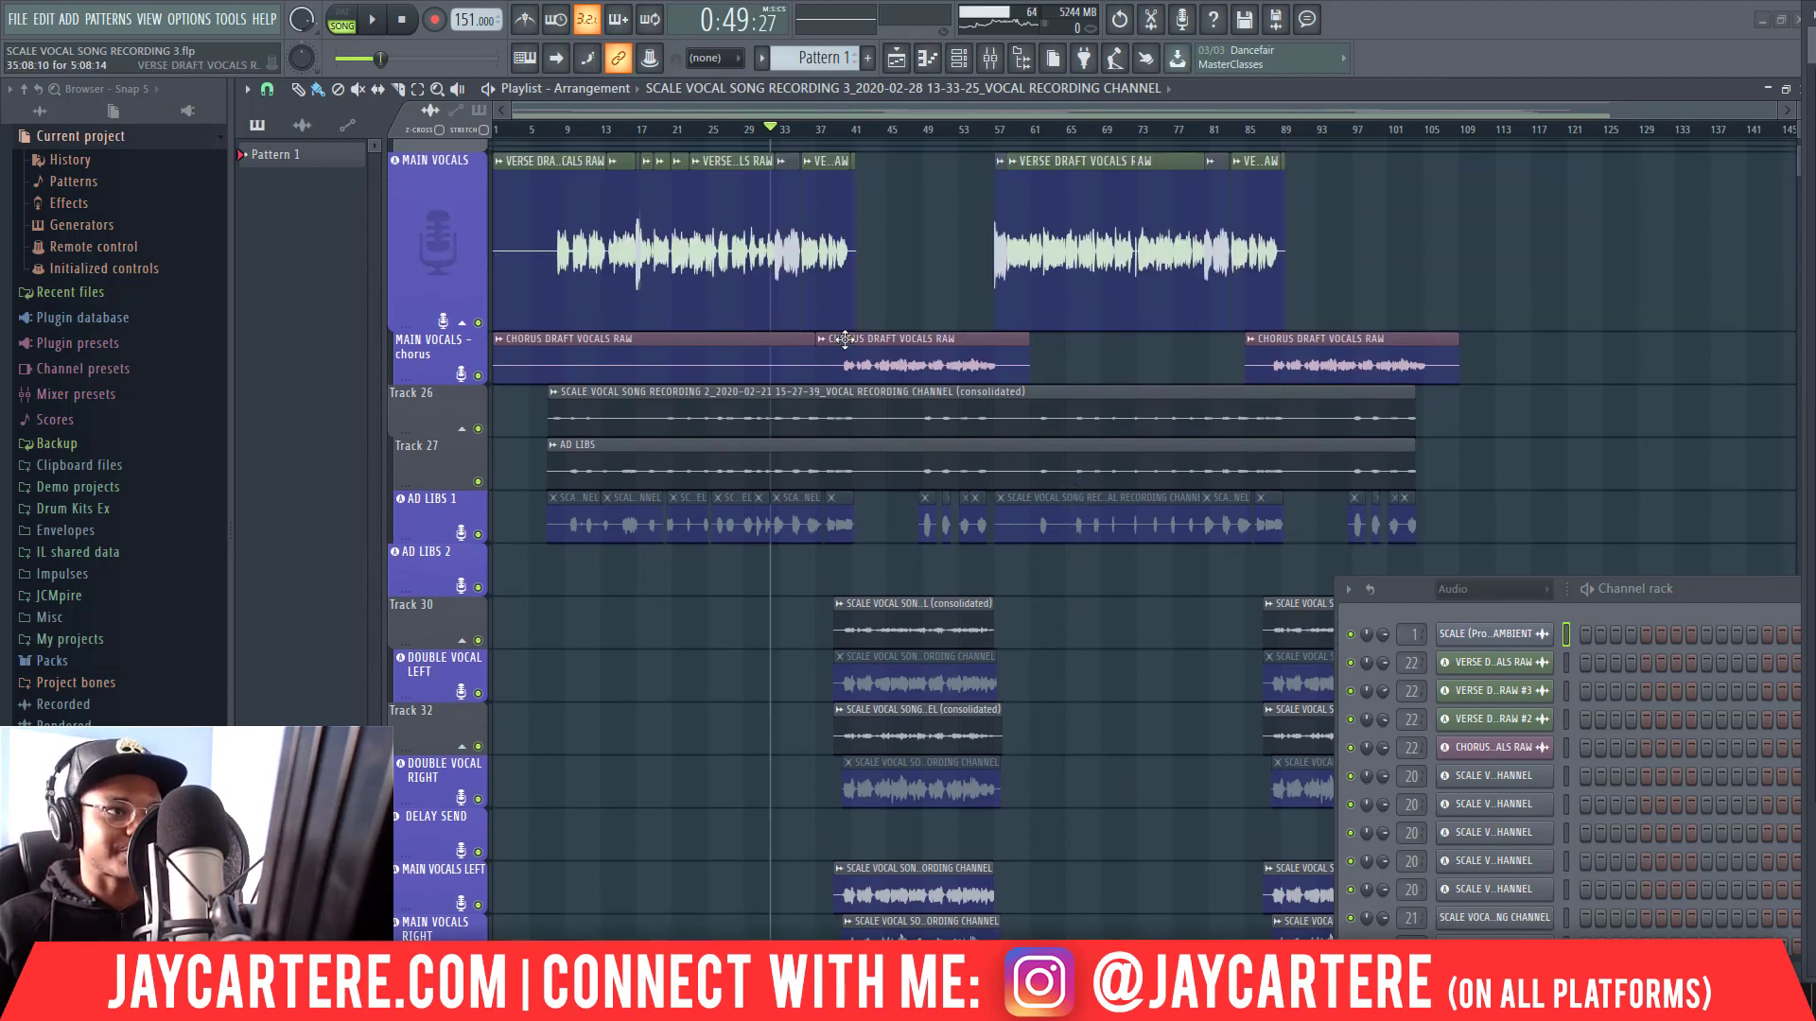
pyautogui.rightClick(566, 352)
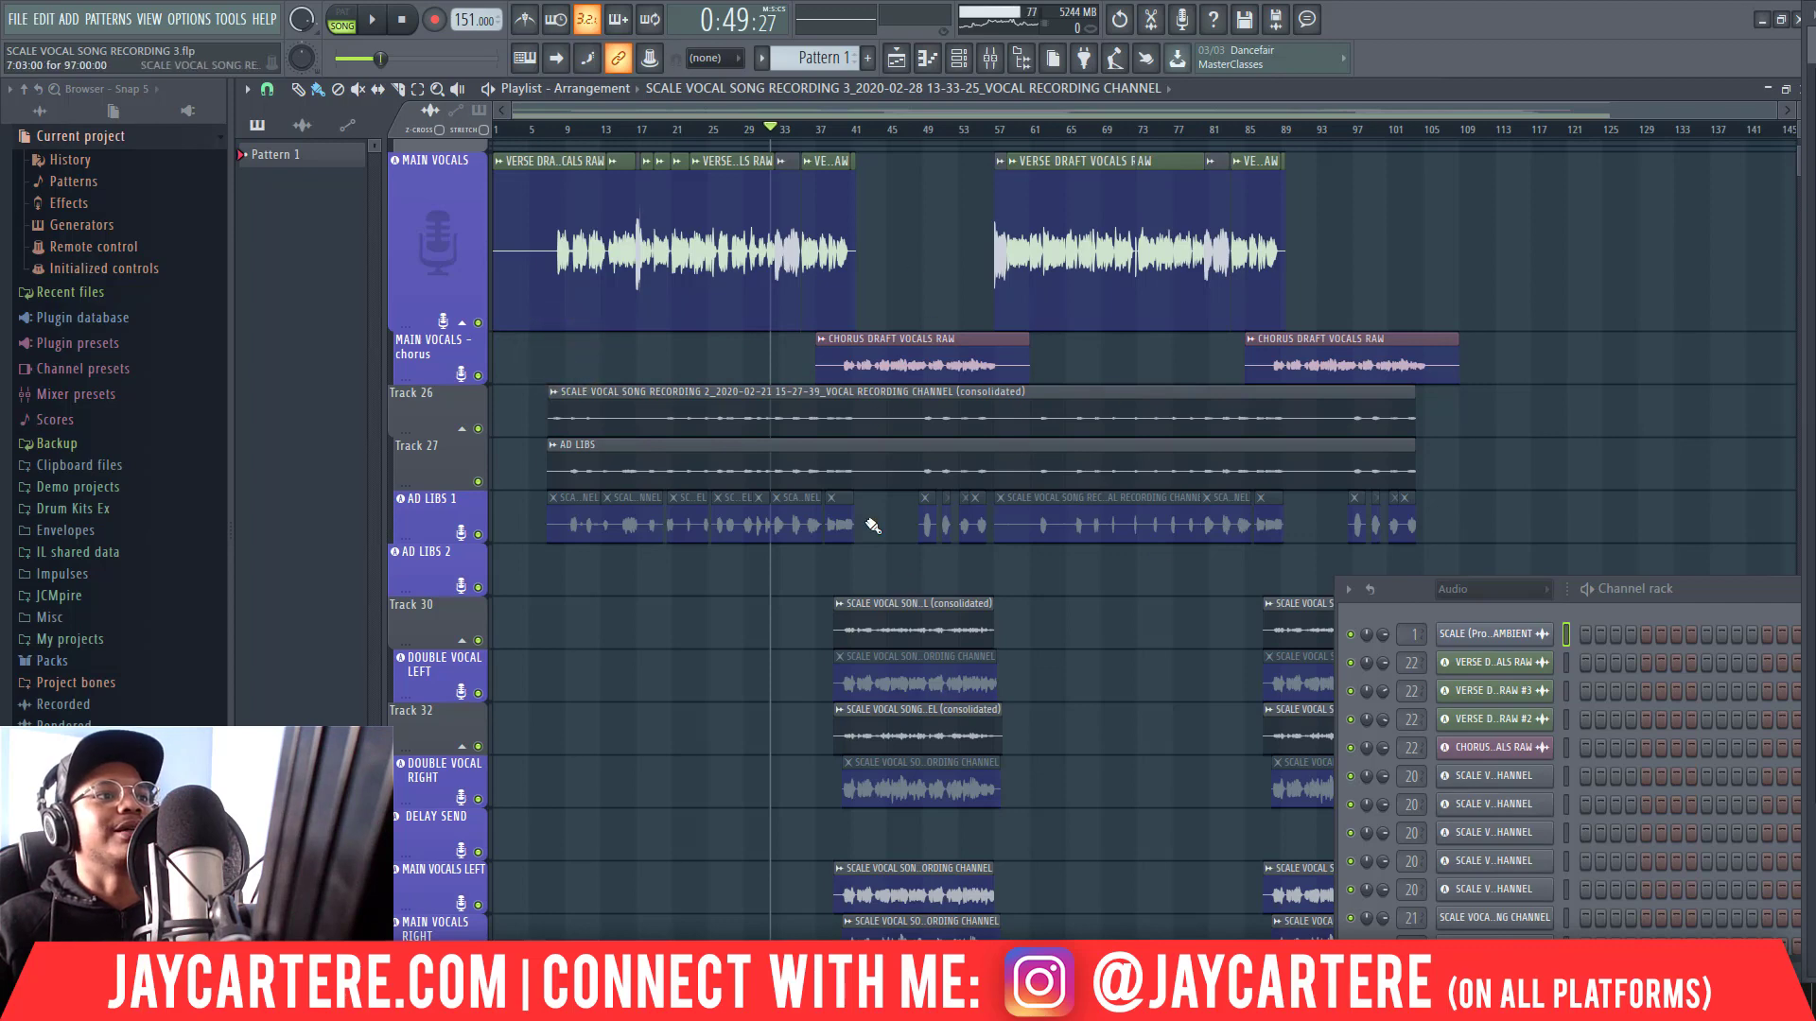
pyautogui.scroll(3, 1033, 440)
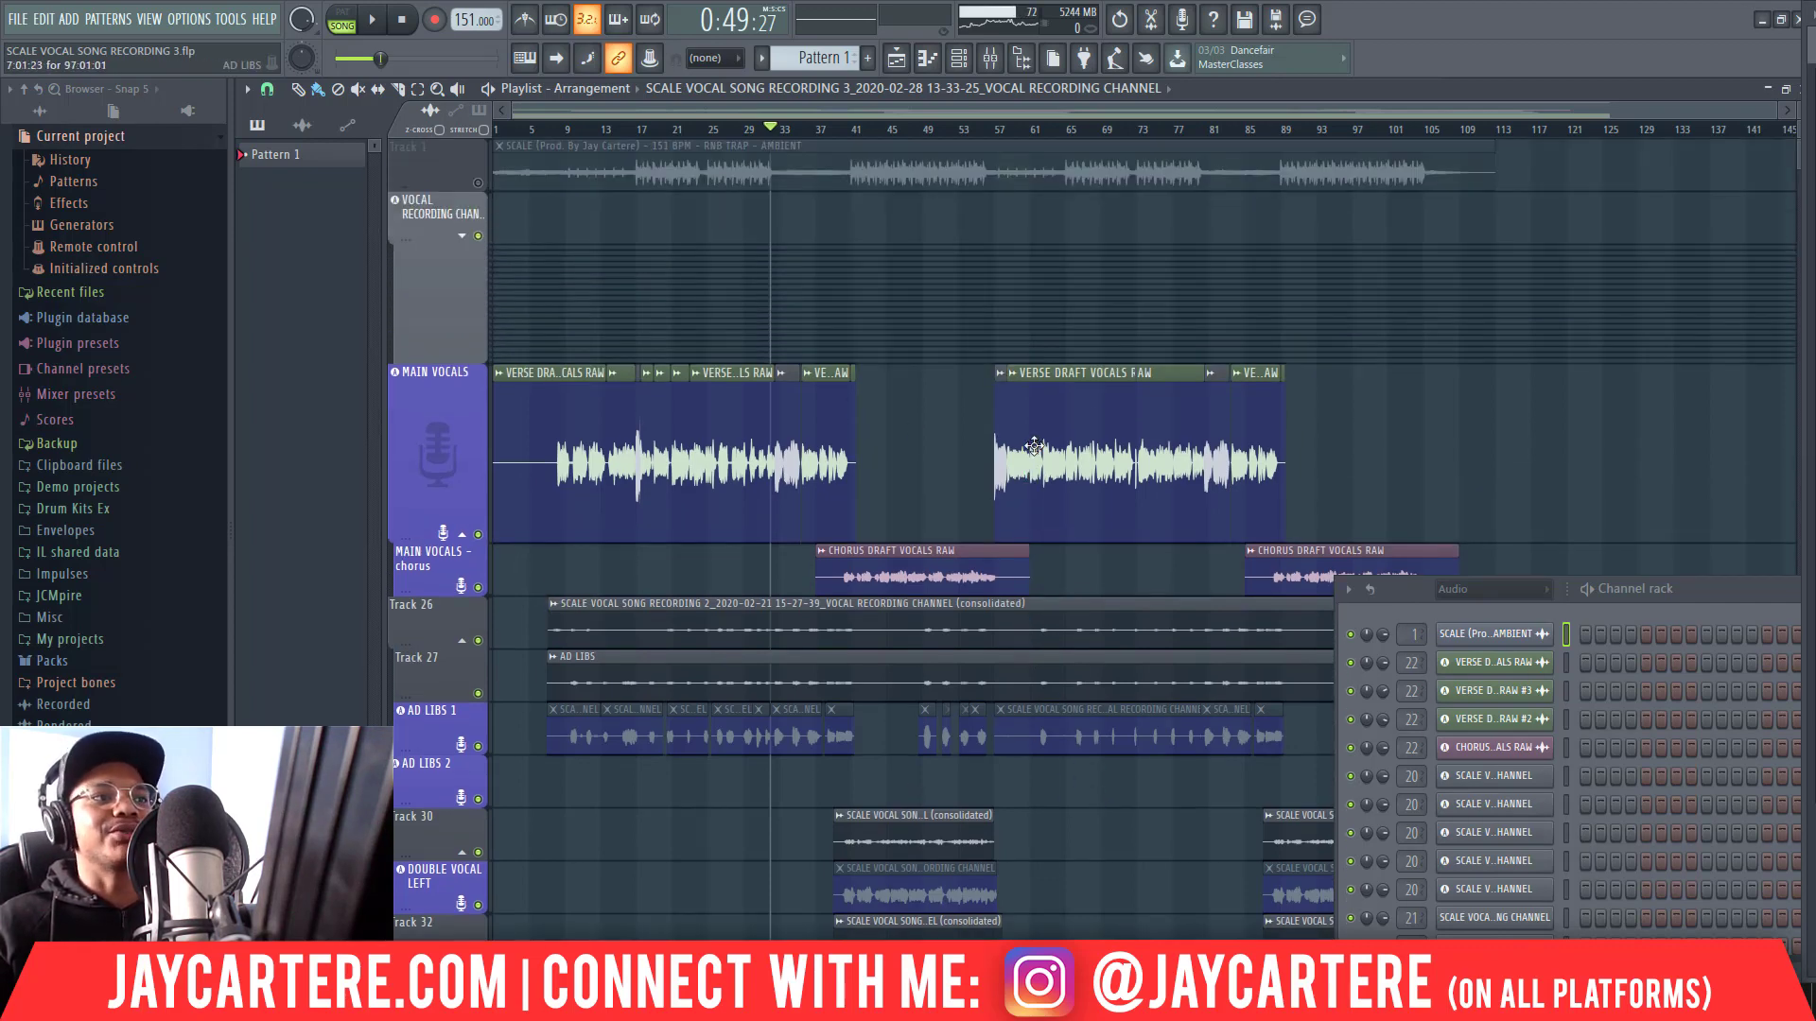
pyautogui.scroll(-2, 1033, 445)
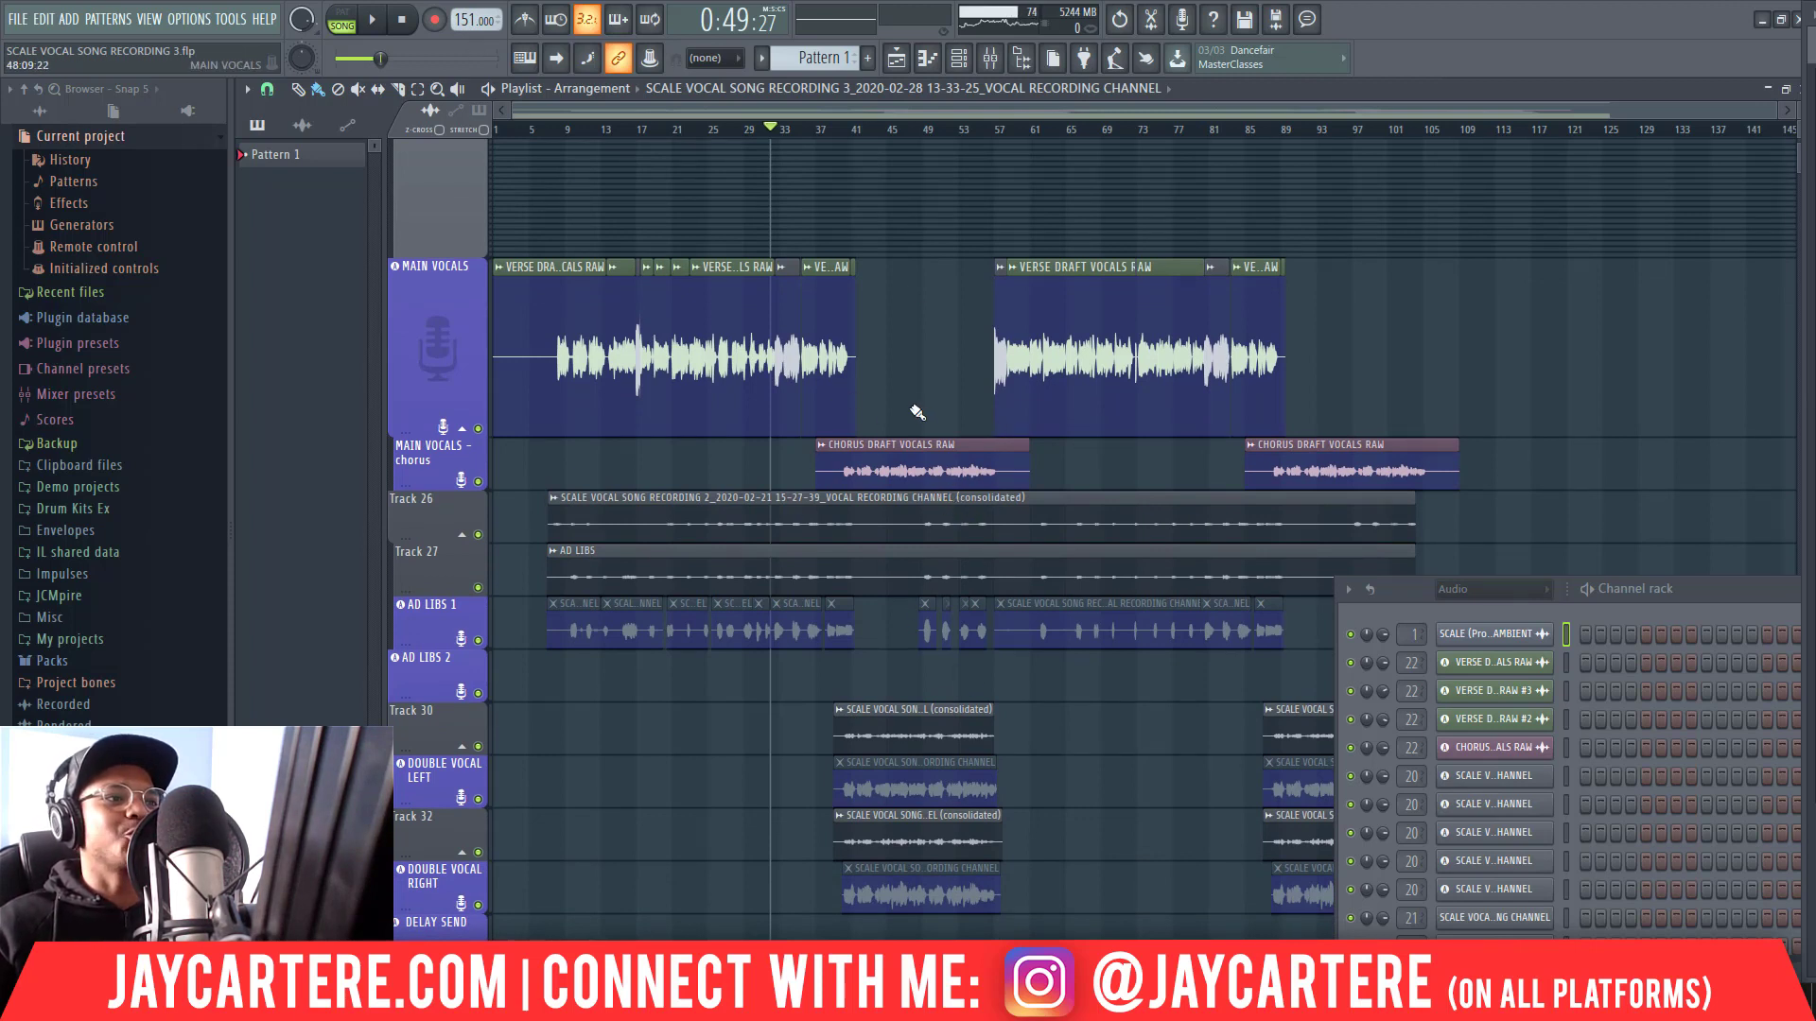
pyautogui.scroll(-1, 973, 573)
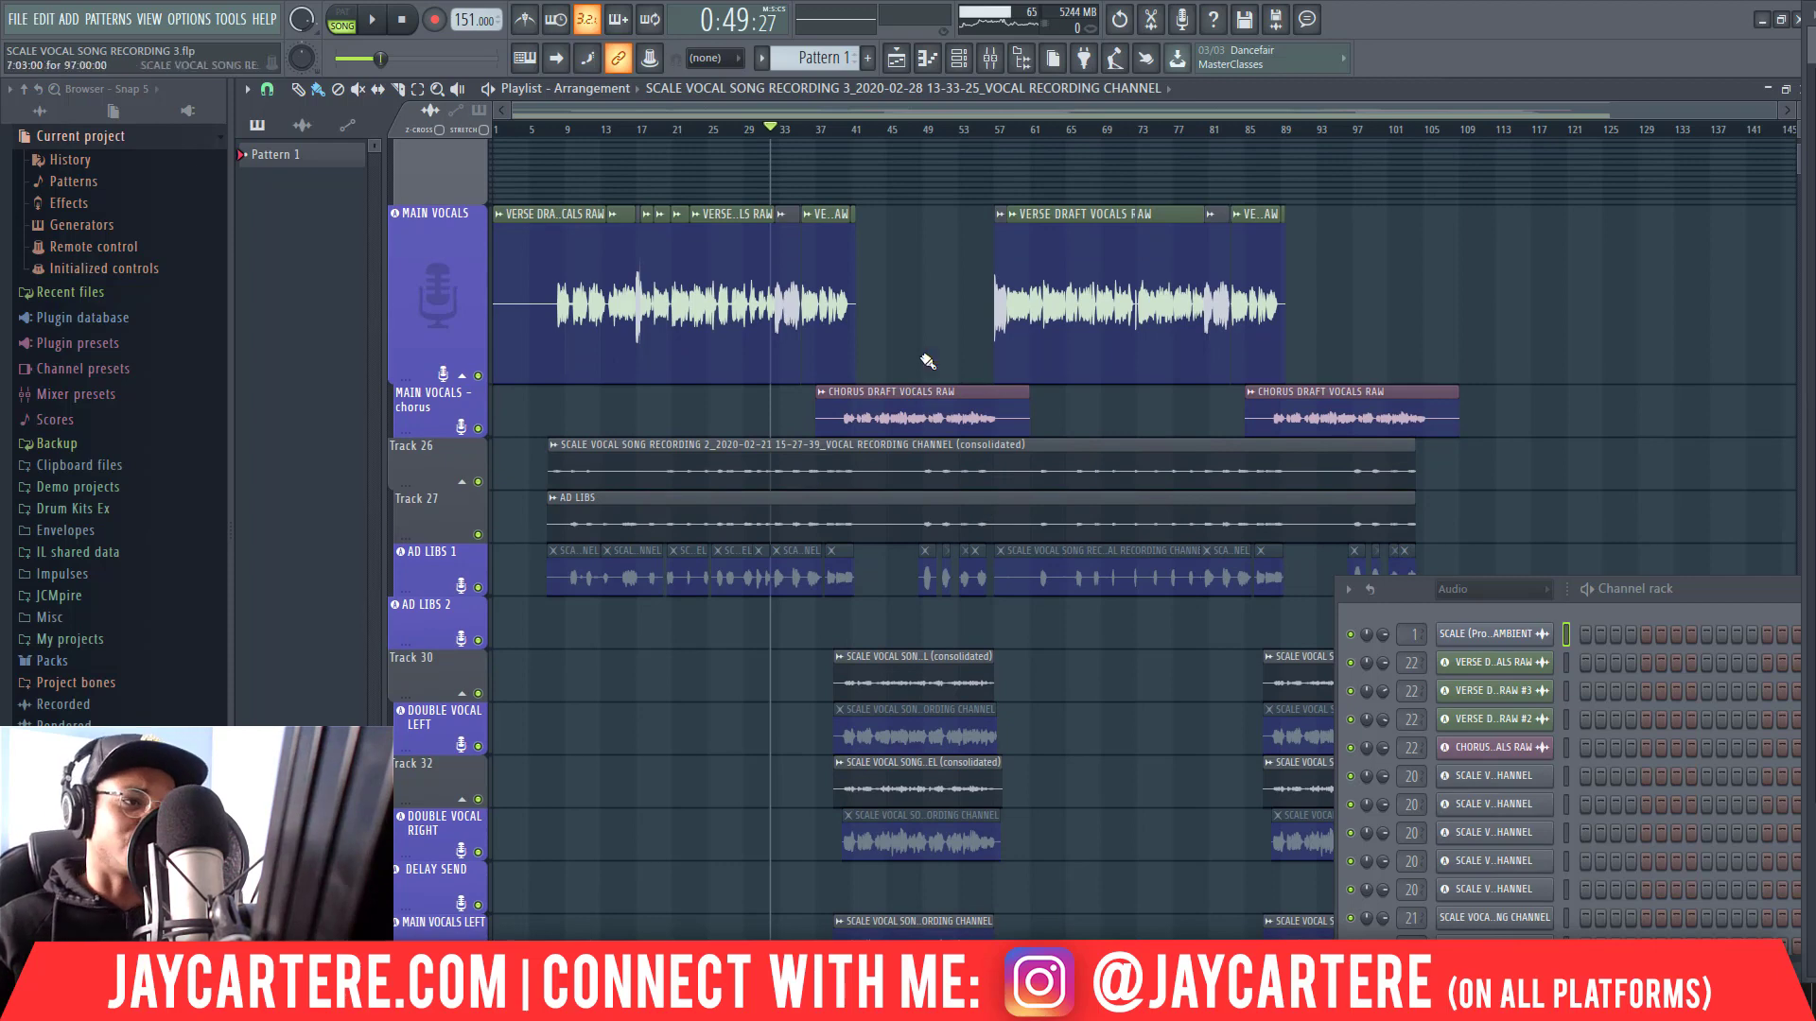
# Step: Clear the two-clip selection and select the consolidated recording clip on Track 26
pyautogui.moveTo(781, 387); pyautogui.dragTo(951, 456)
pyautogui.click(762, 378)
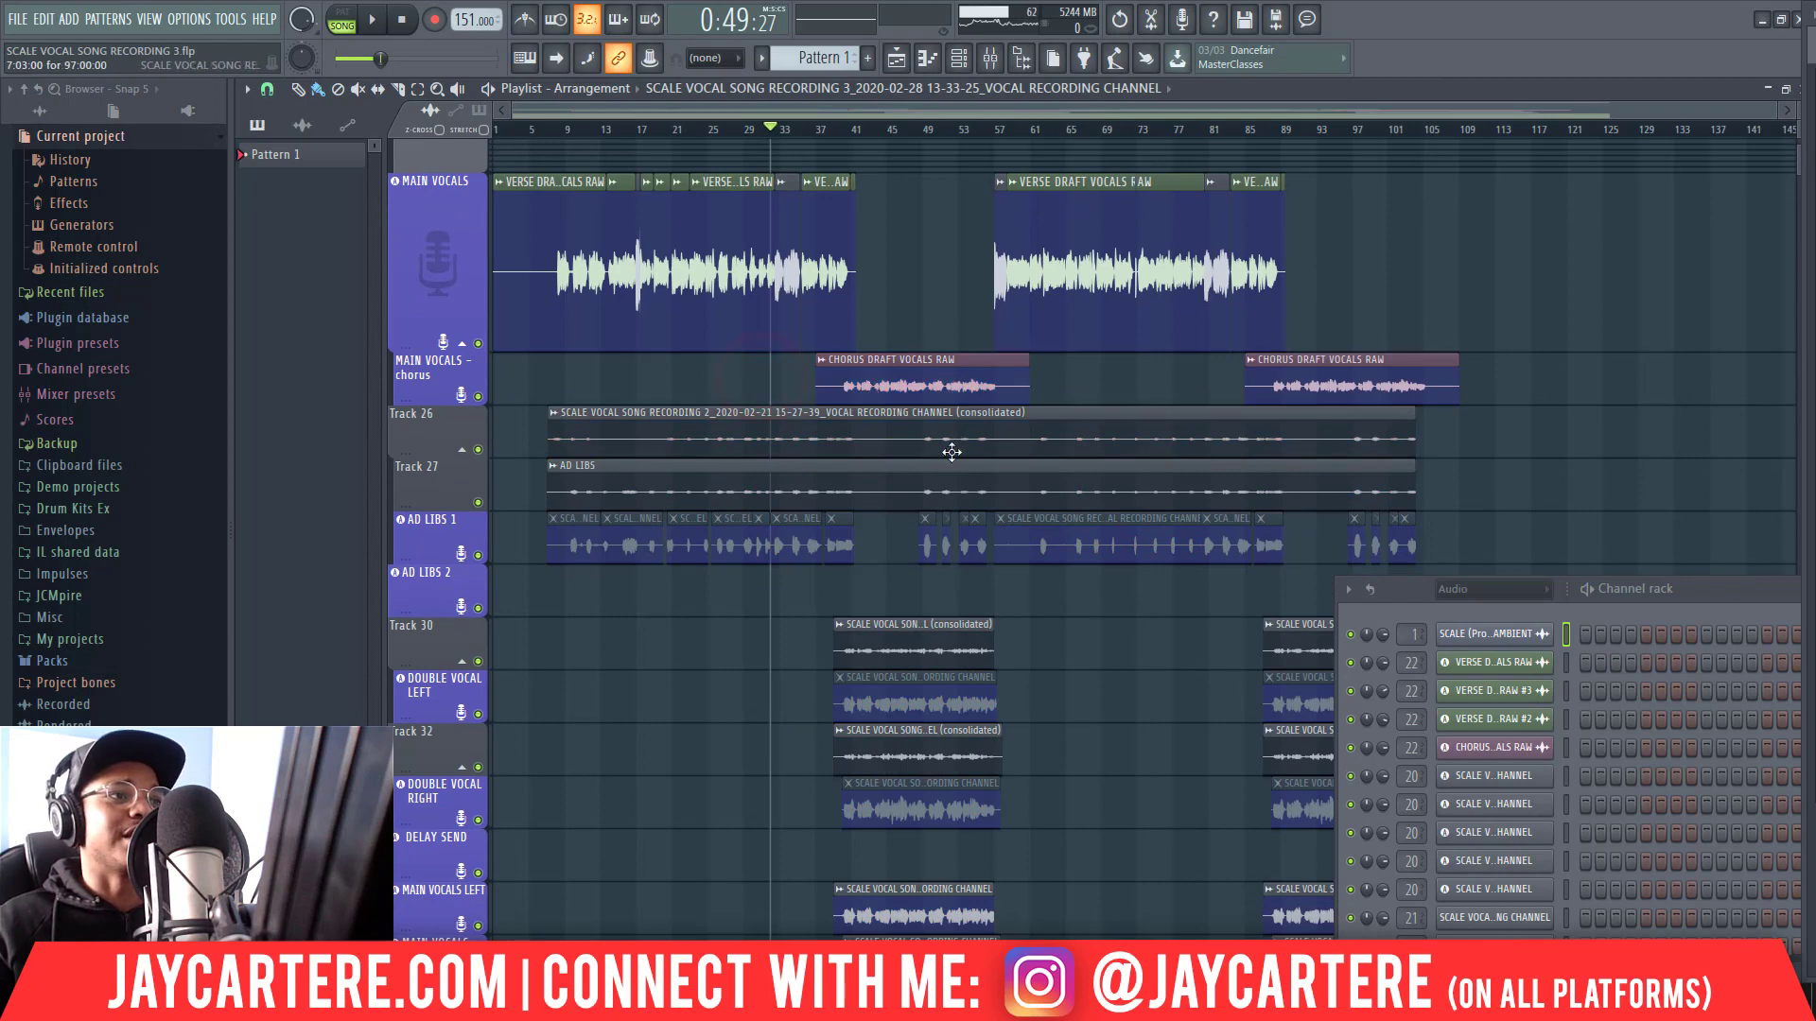
pyautogui.scroll(-4, 961, 446)
pyautogui.scroll(5, 881, 593)
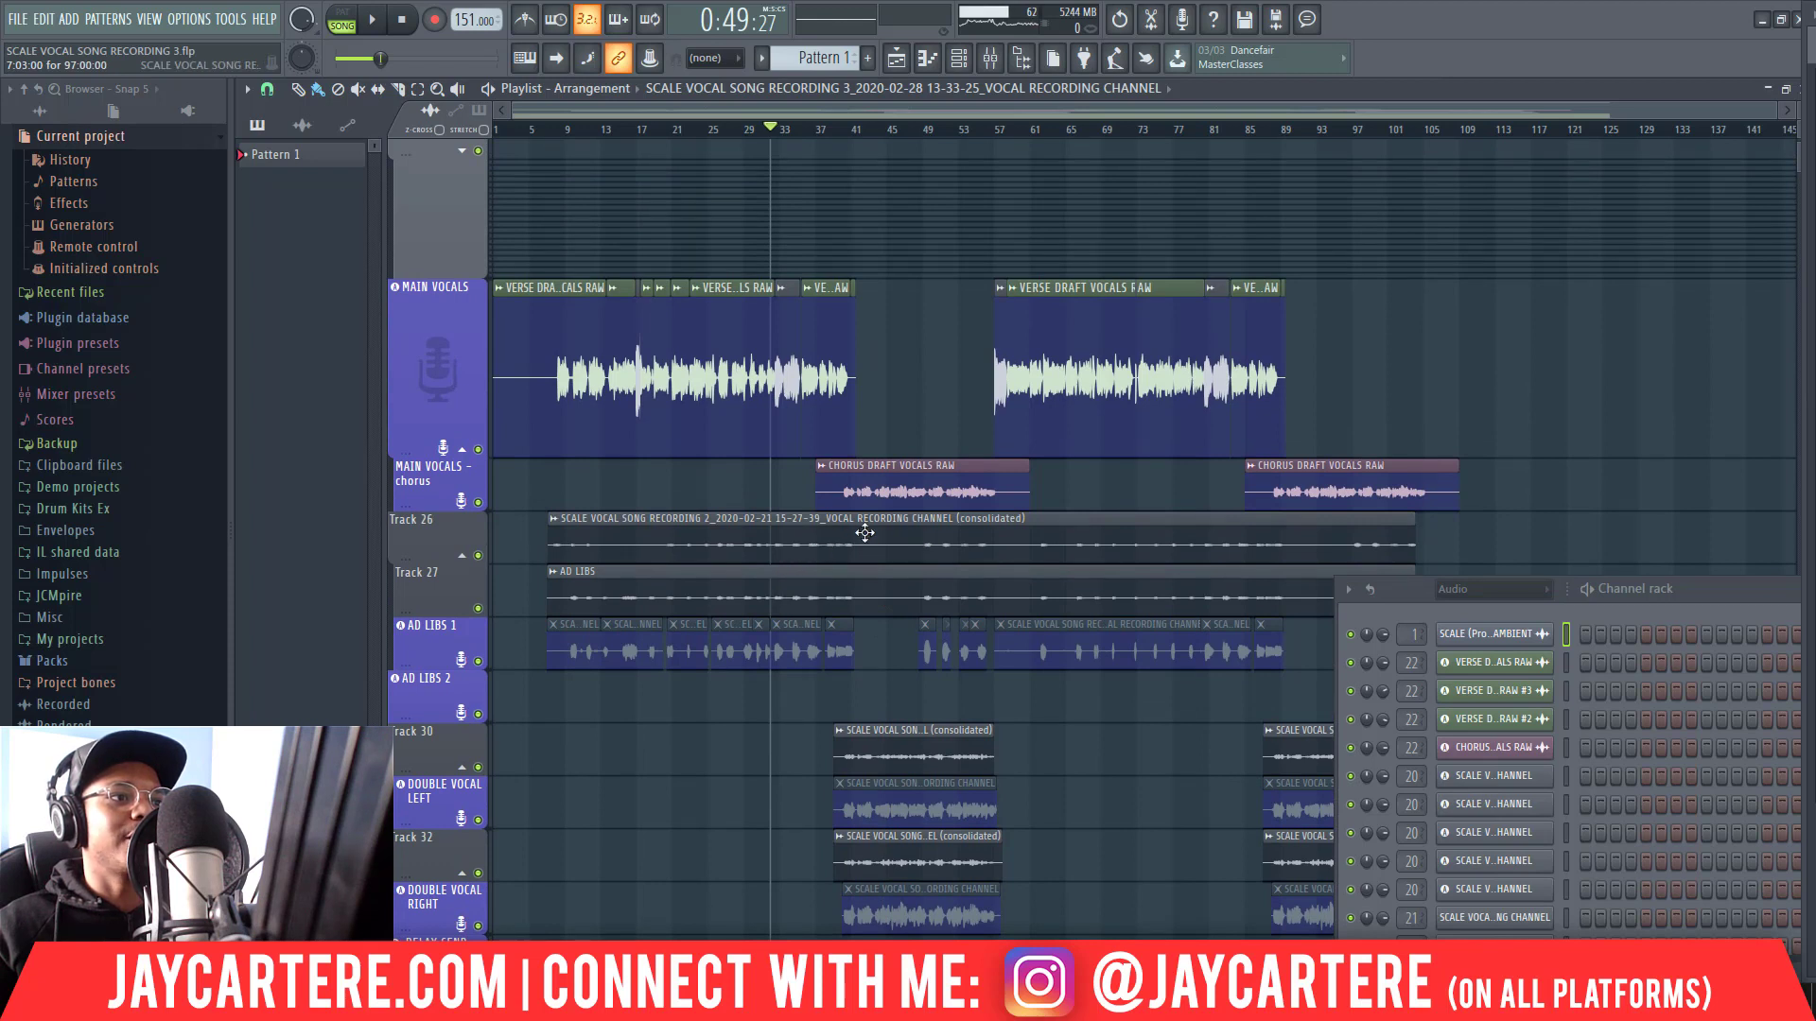
pyautogui.click(710, 540)
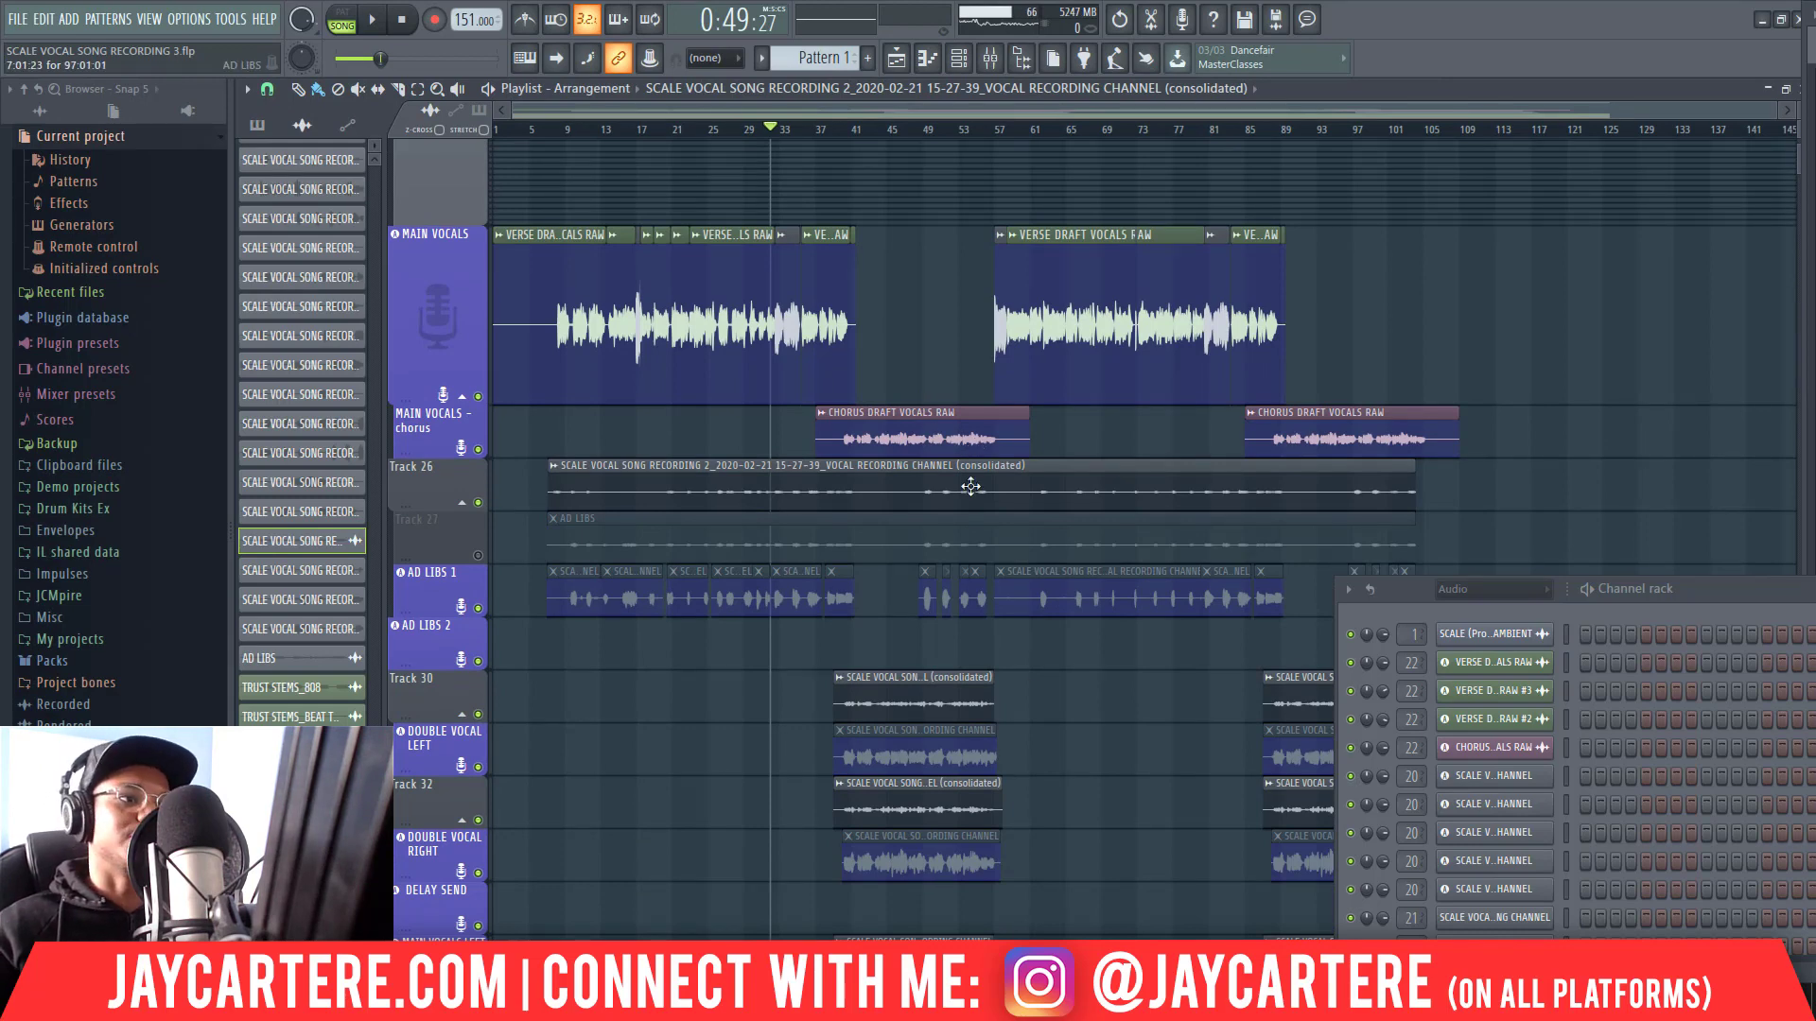
# Step: Zoom out the playlist and set the playback position around bars 37–39
pyautogui.scroll(-5, 993, 547)
pyautogui.scroll(7, 1236, 558)
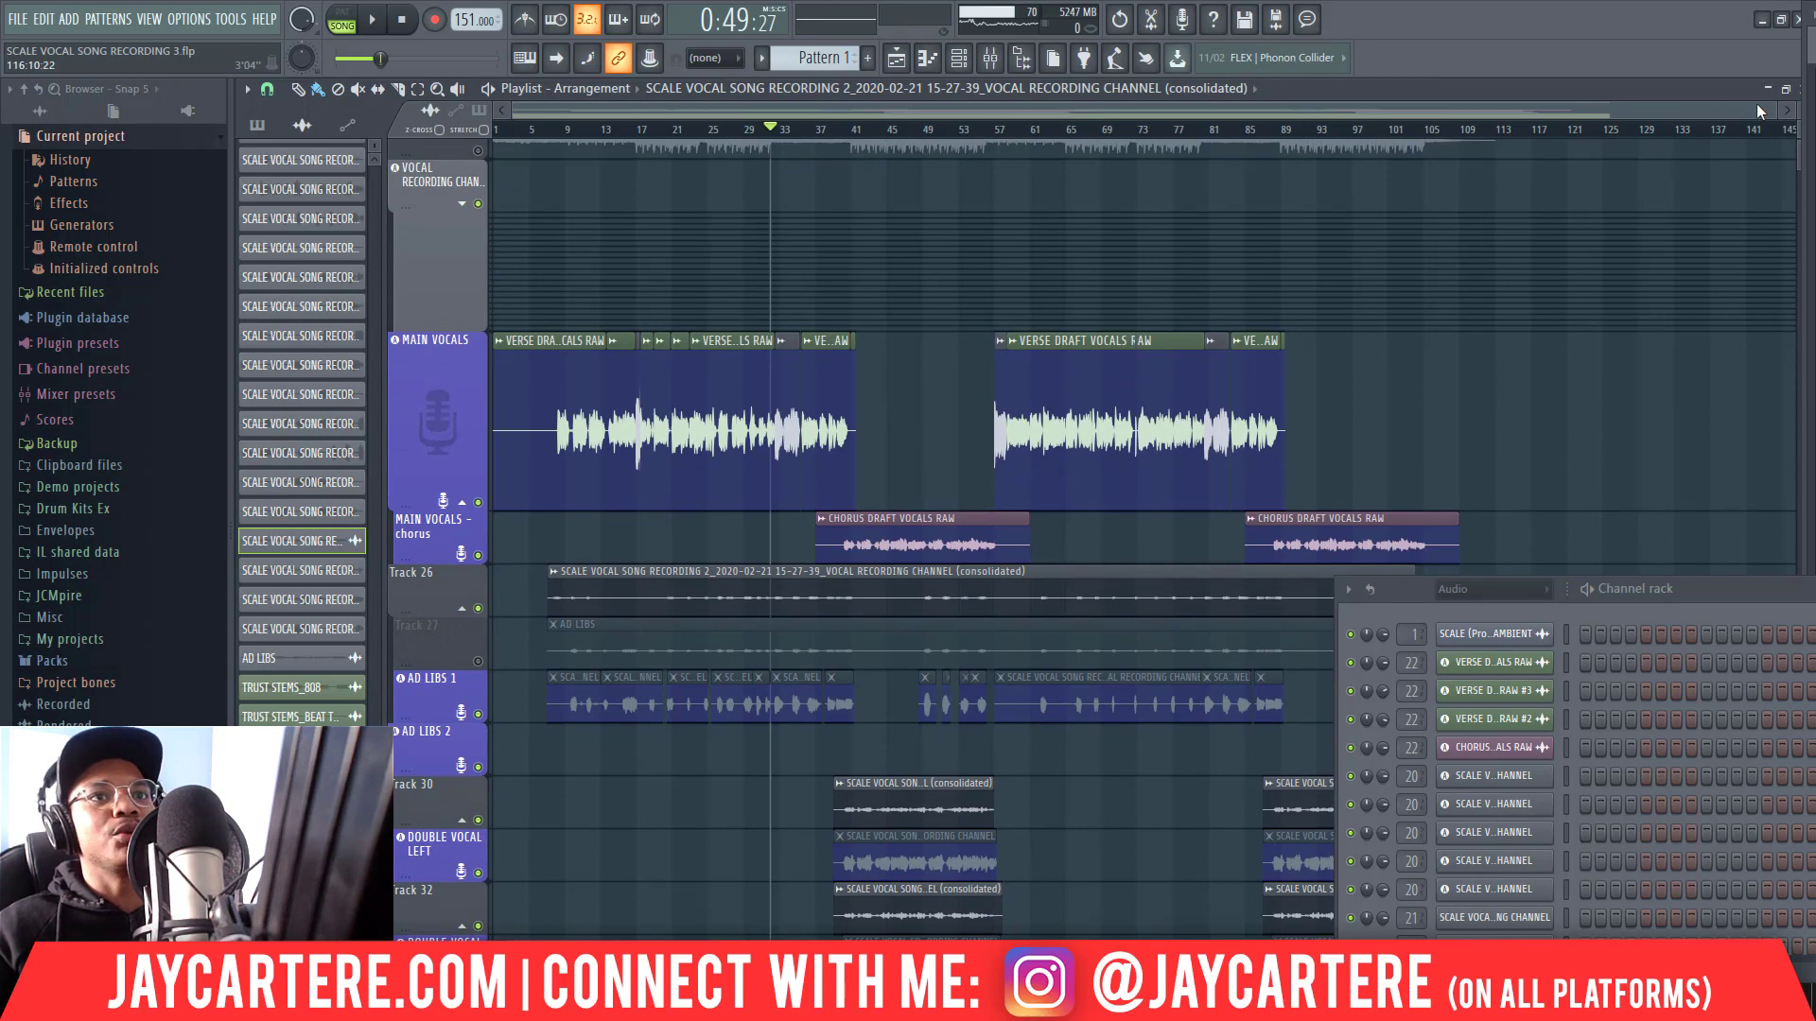
pyautogui.moveTo(1772, 107); pyautogui.dragTo(1097, 121)
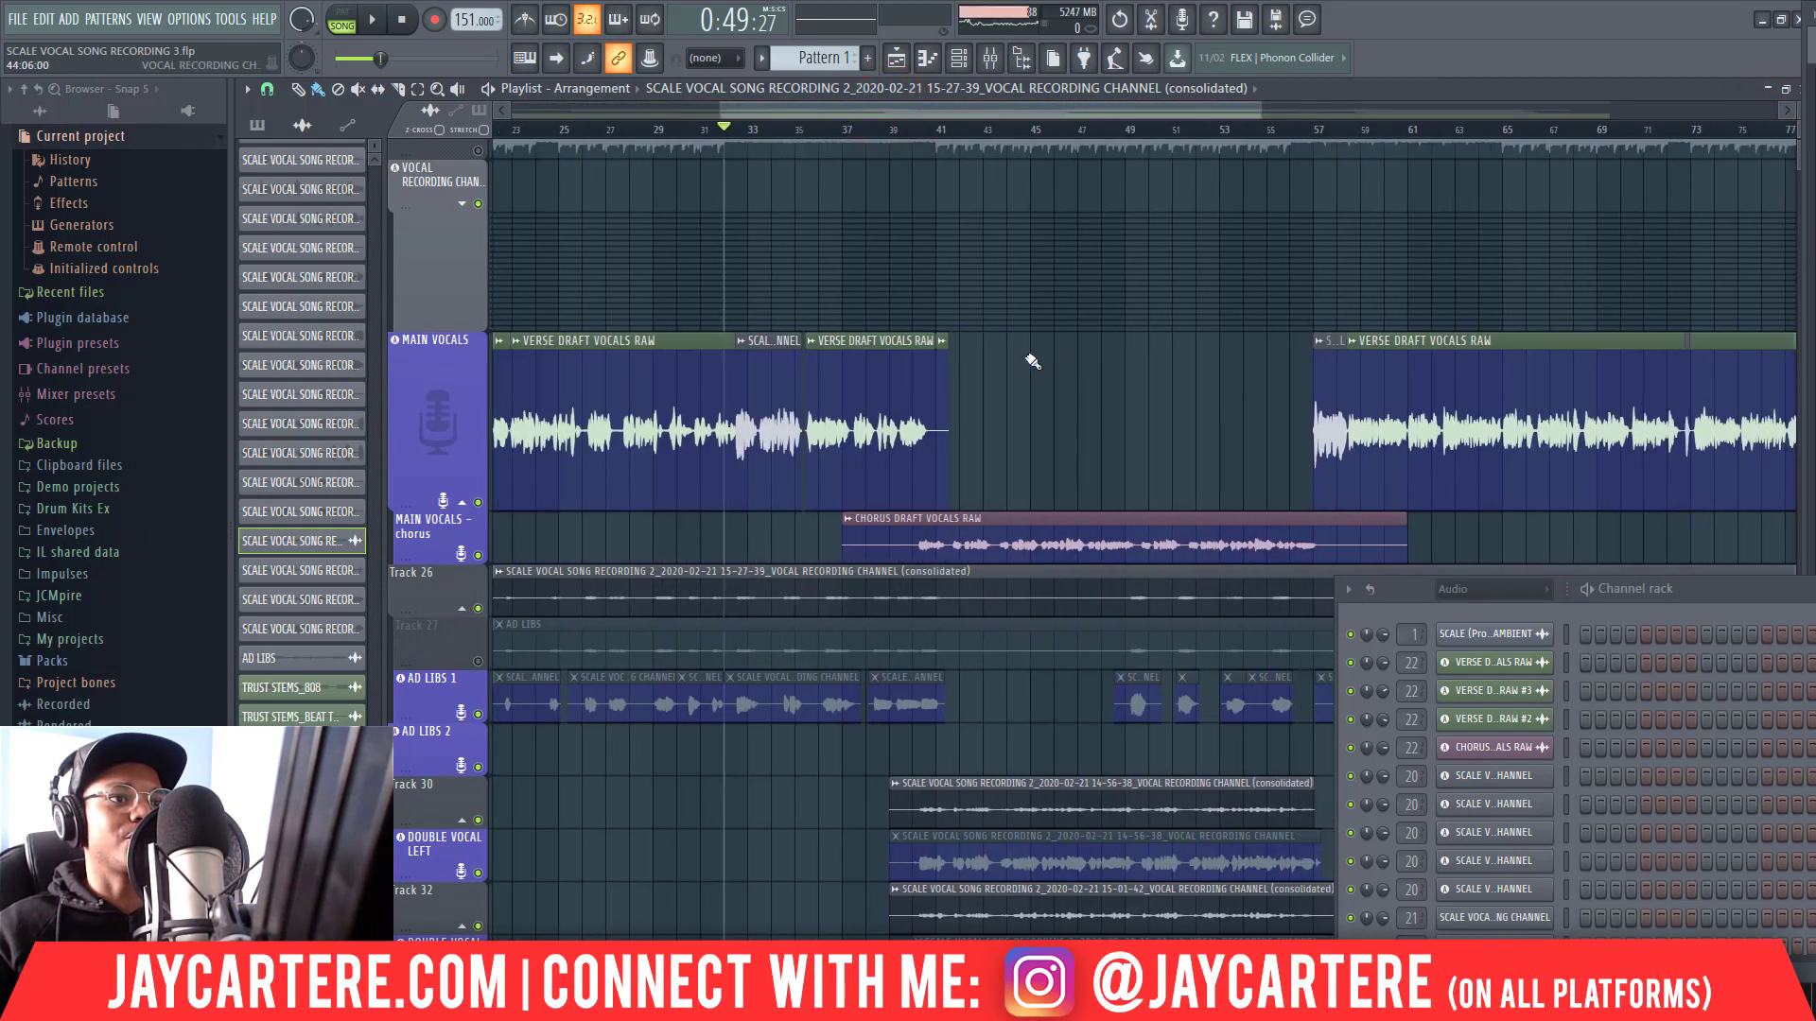
pyautogui.moveTo(1265, 111); pyautogui.dragTo(984, 110)
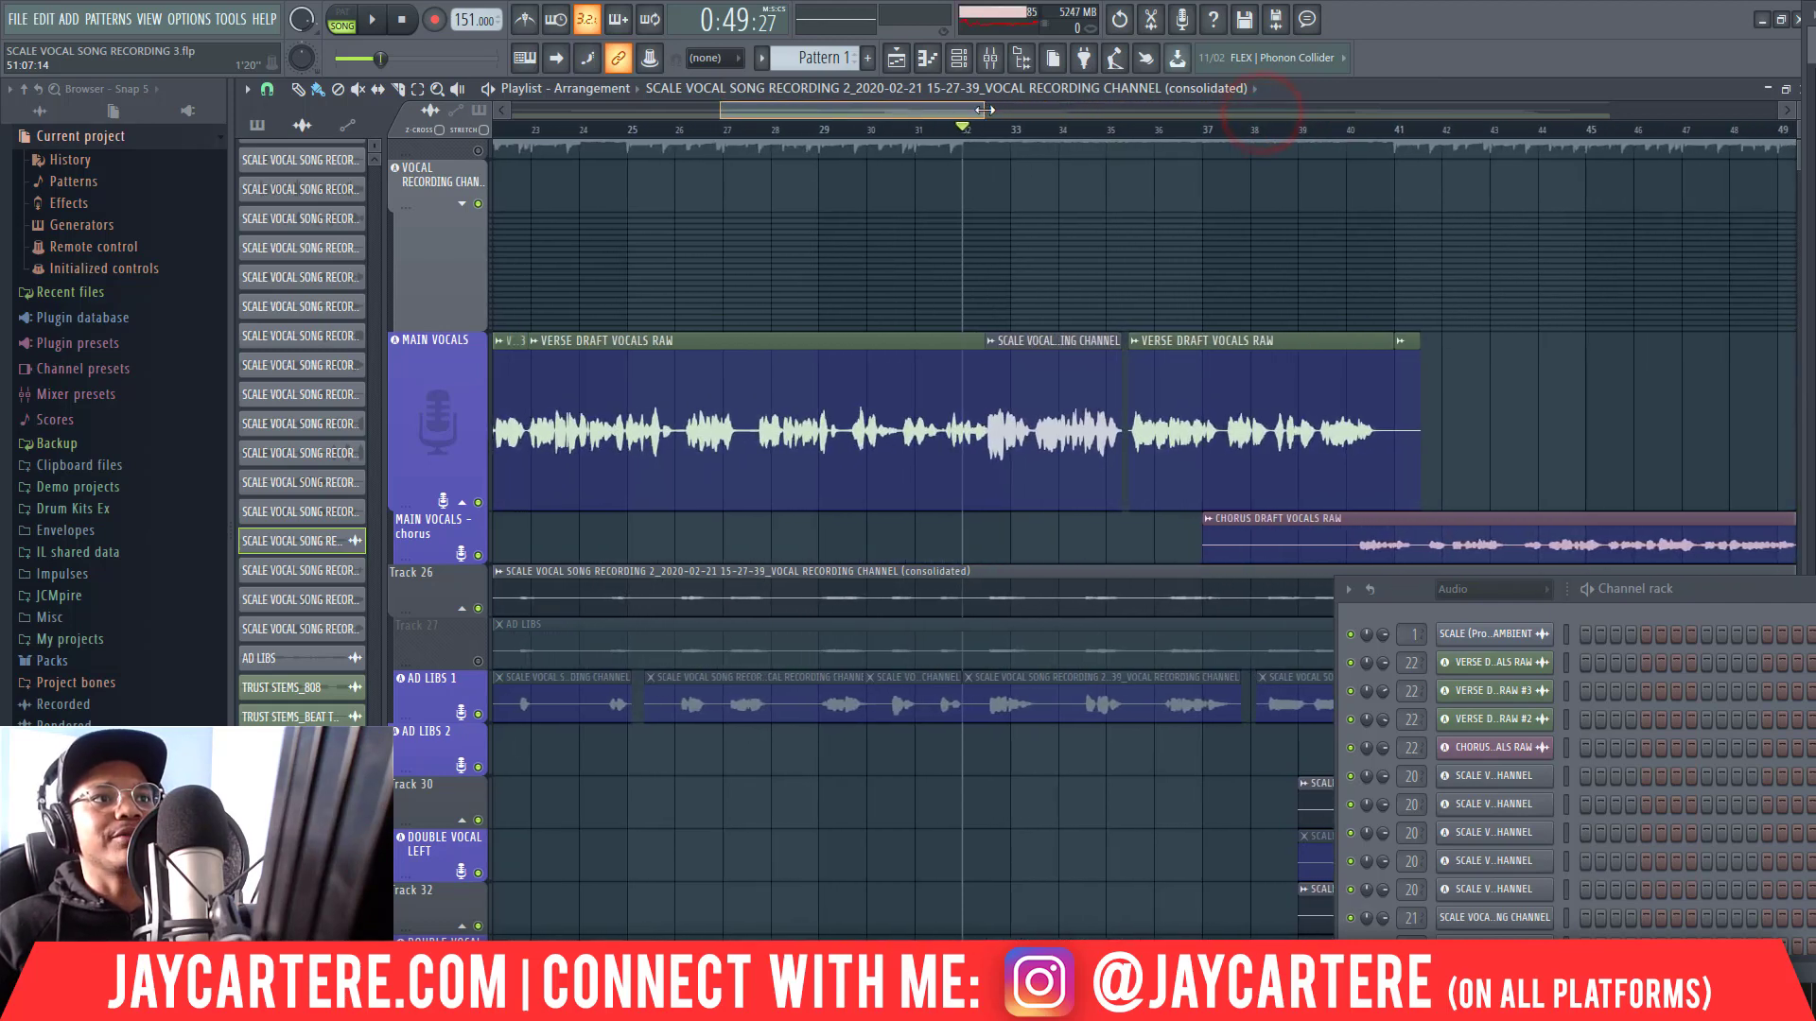
pyautogui.click(1212, 128)
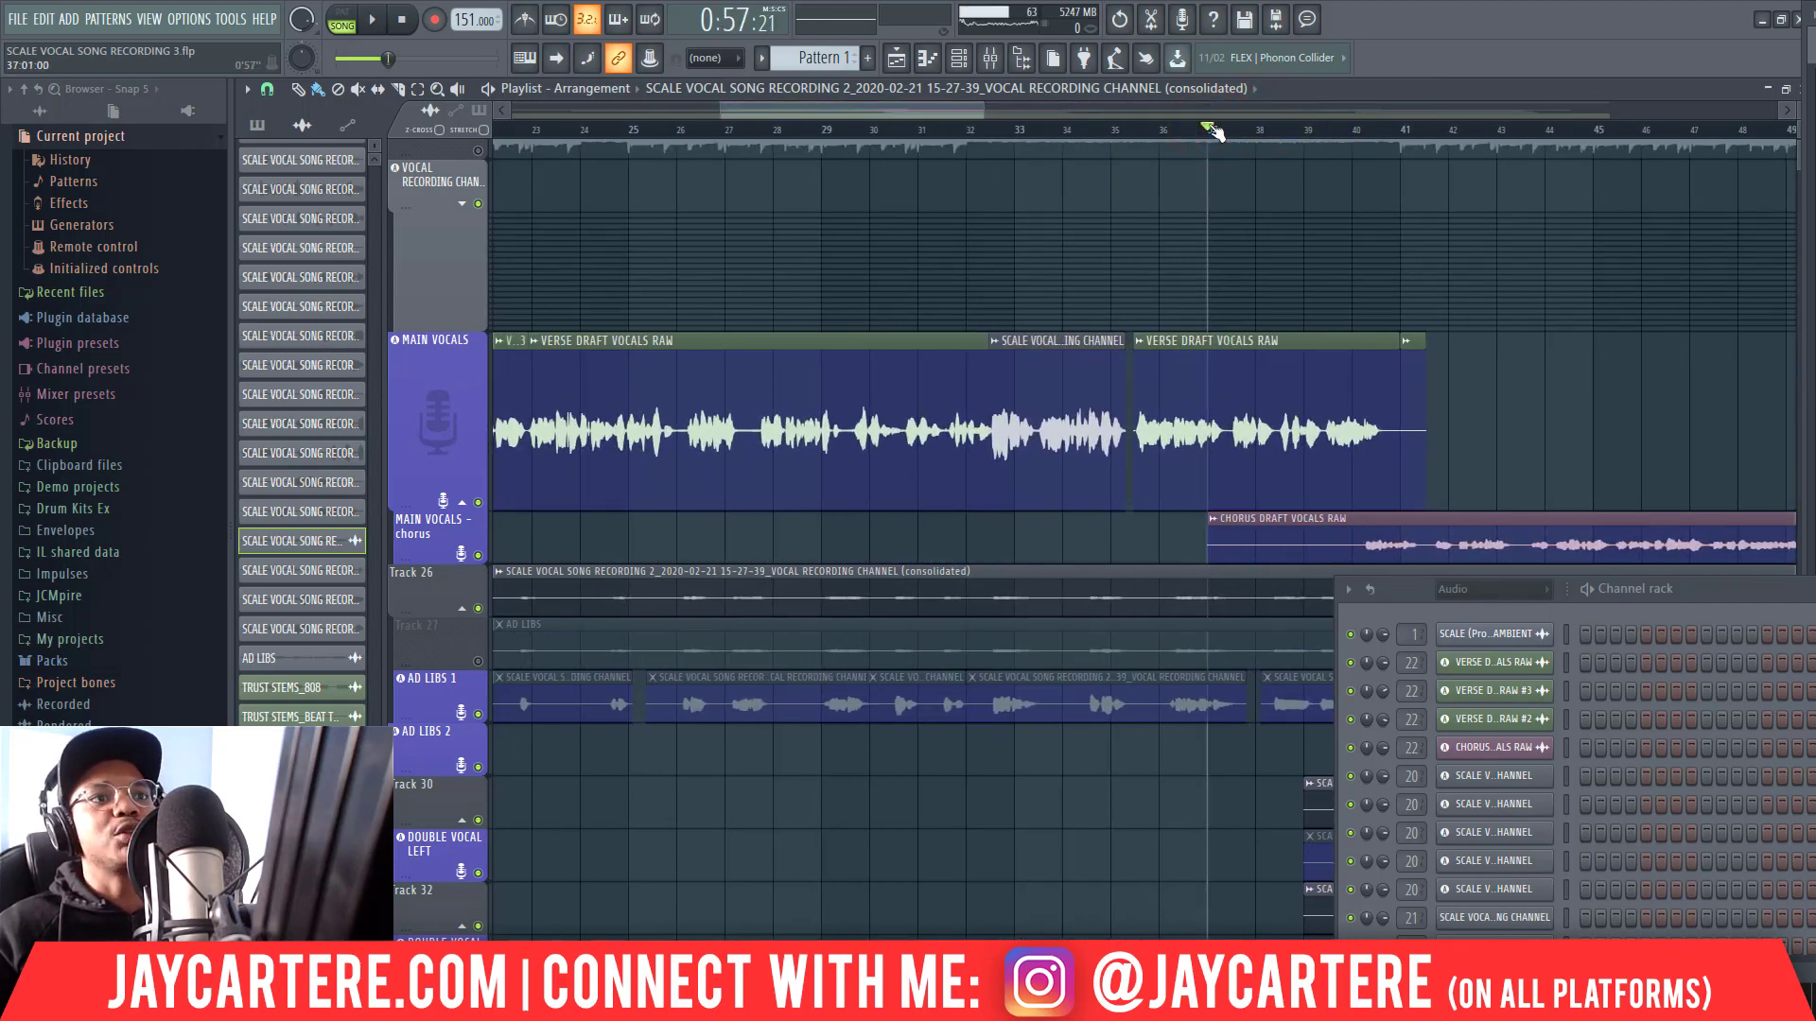
pyautogui.moveTo(1215, 133)
pyautogui.mouseDown()
pyautogui.moveTo(1419, 131)
pyautogui.moveTo(1218, 138)
pyautogui.mouseUp()
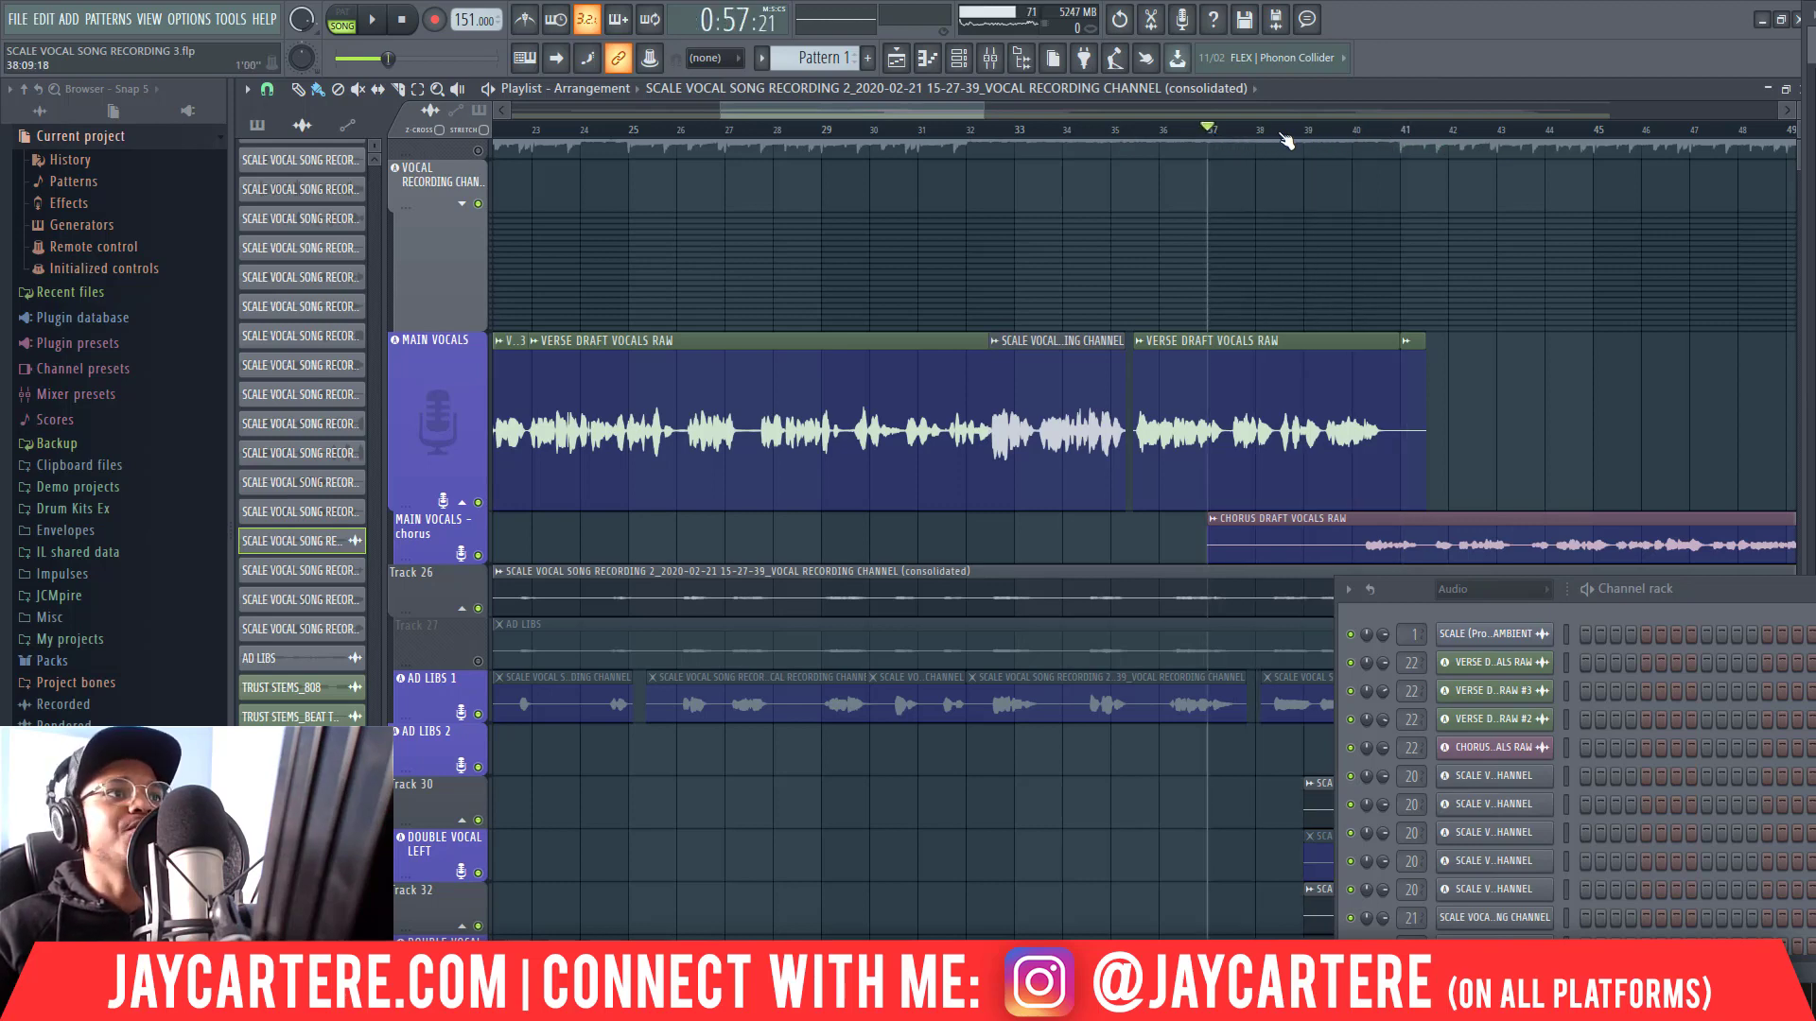
pyautogui.hscroll(4, 955, 113)
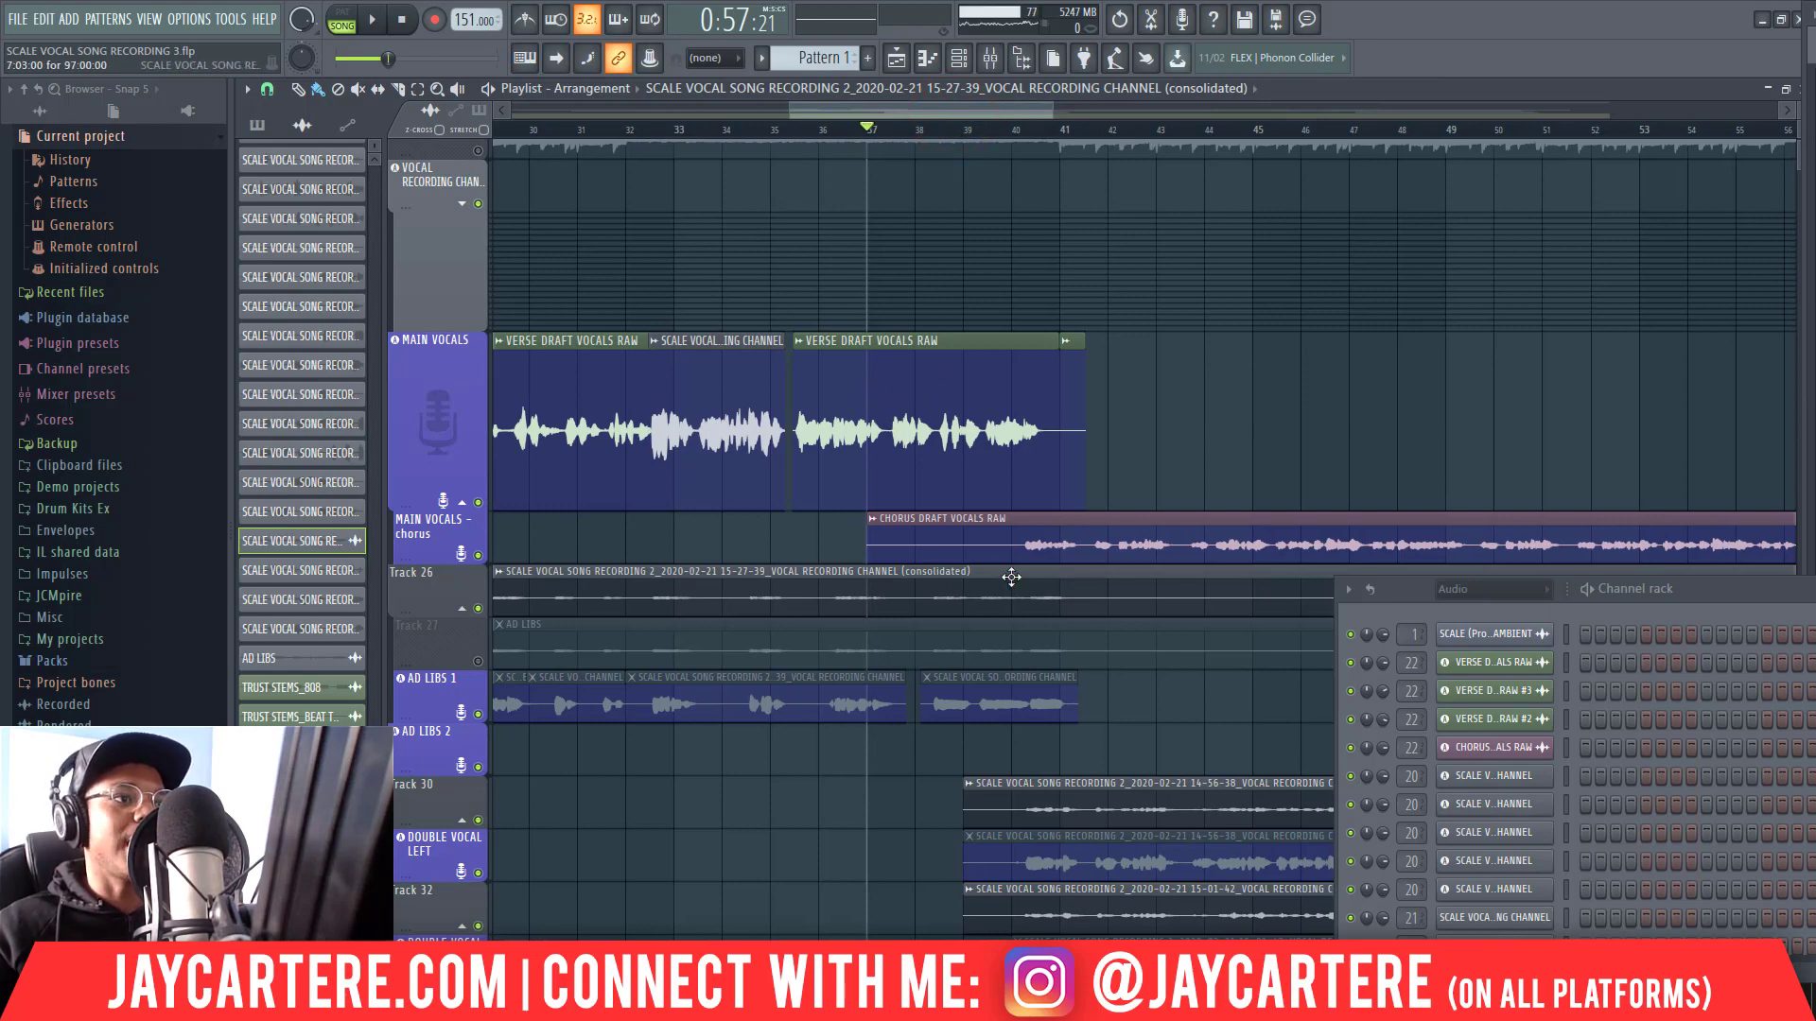
# Step: Select the CHORUS DRAFT VOCALS RAW clip and rezoom to view the full vocal arrangement
pyautogui.click(891, 546)
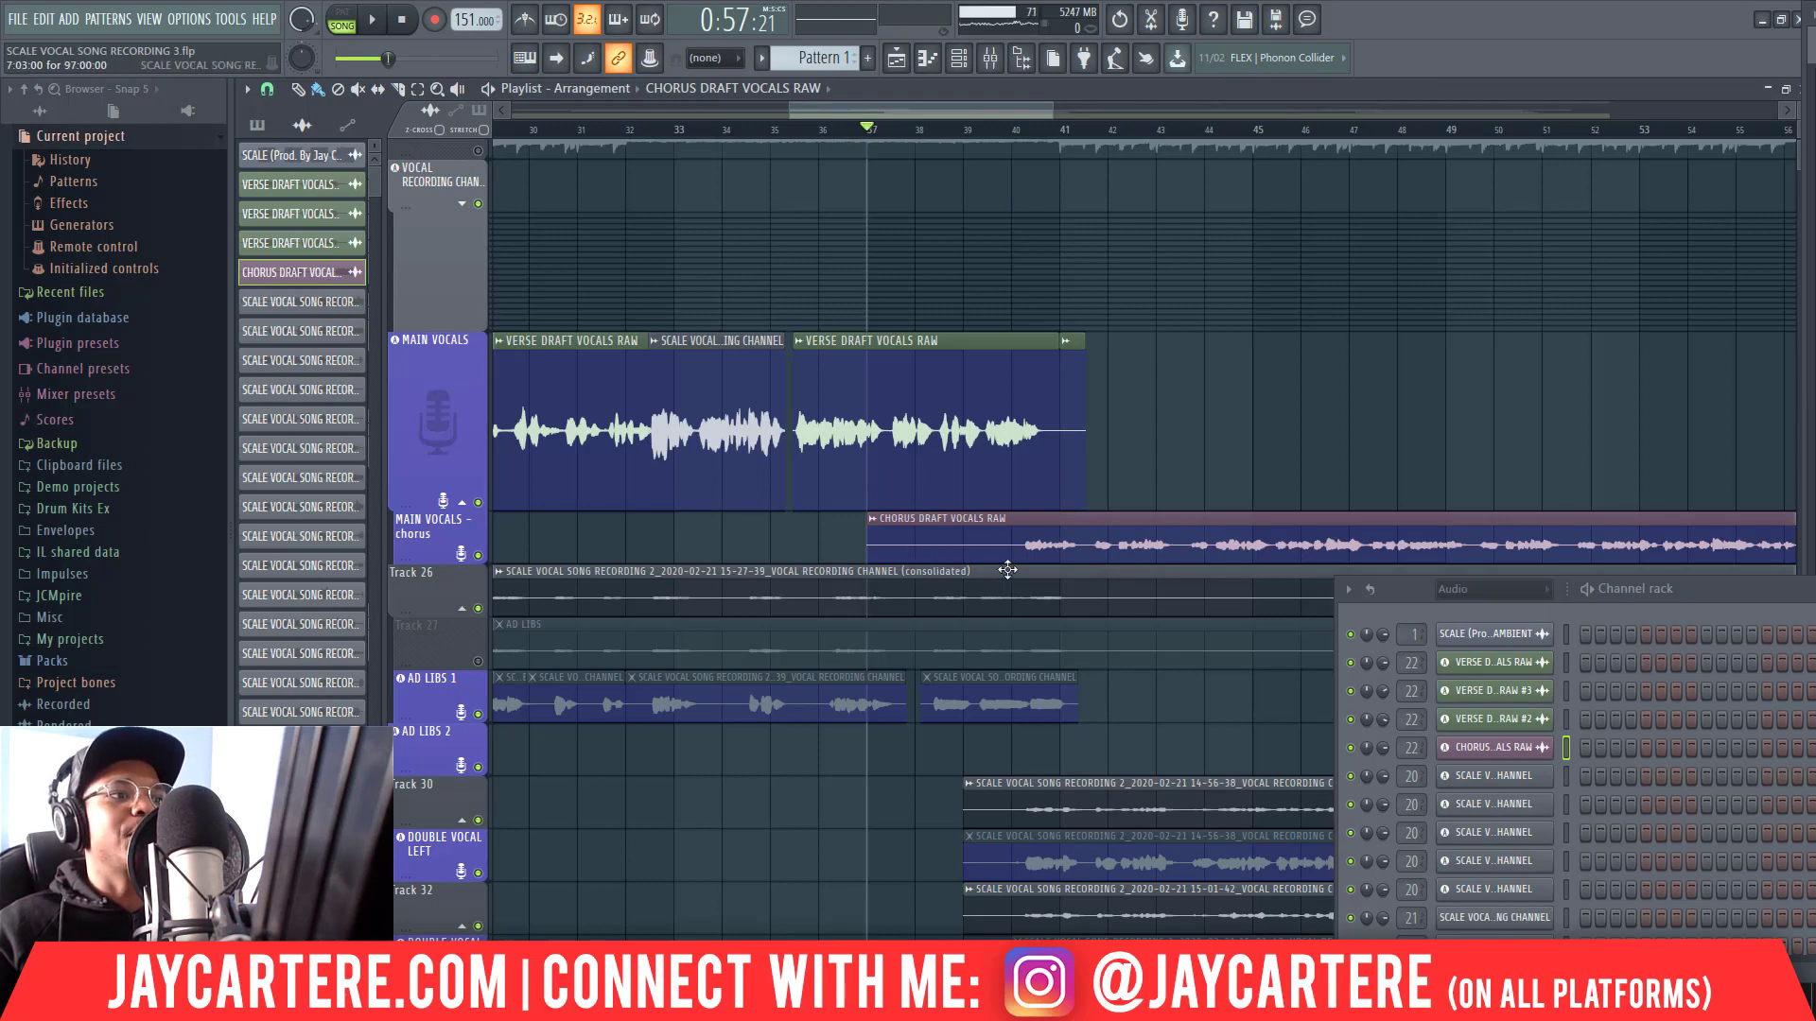
pyautogui.moveTo(940, 109); pyautogui.dragTo(1428, 122)
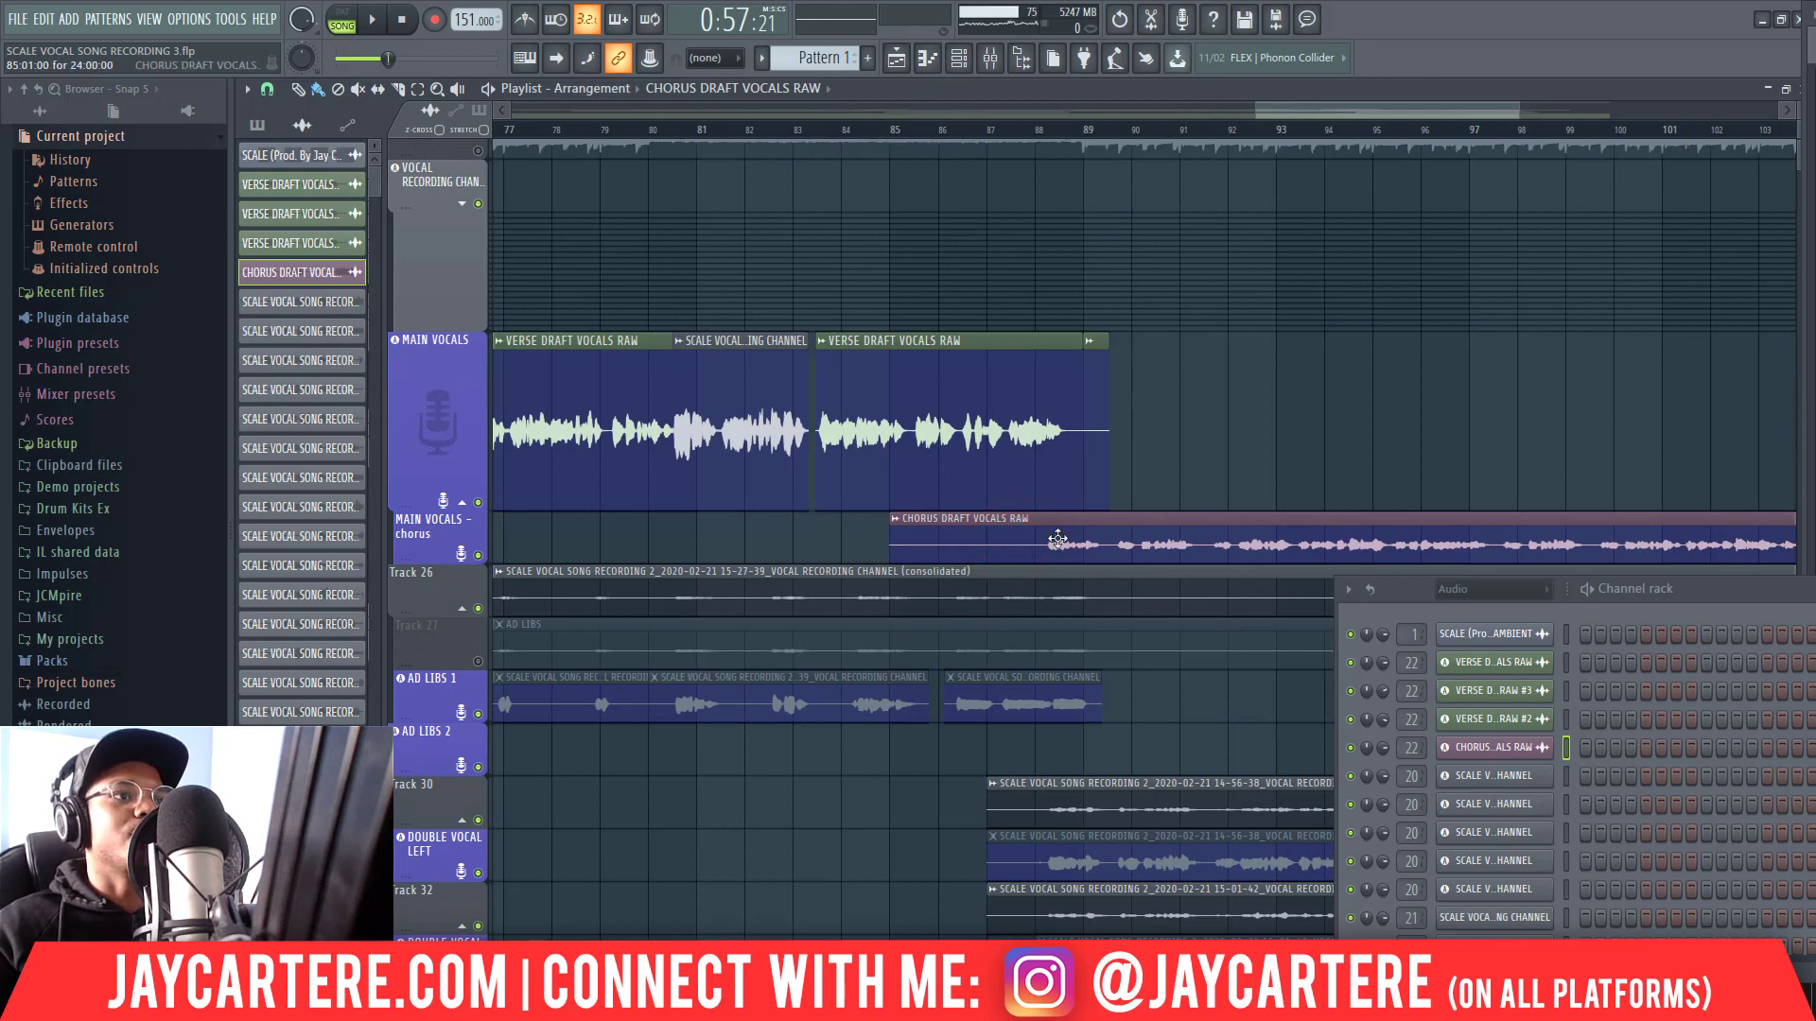
pyautogui.scroll(1, 1147, 275)
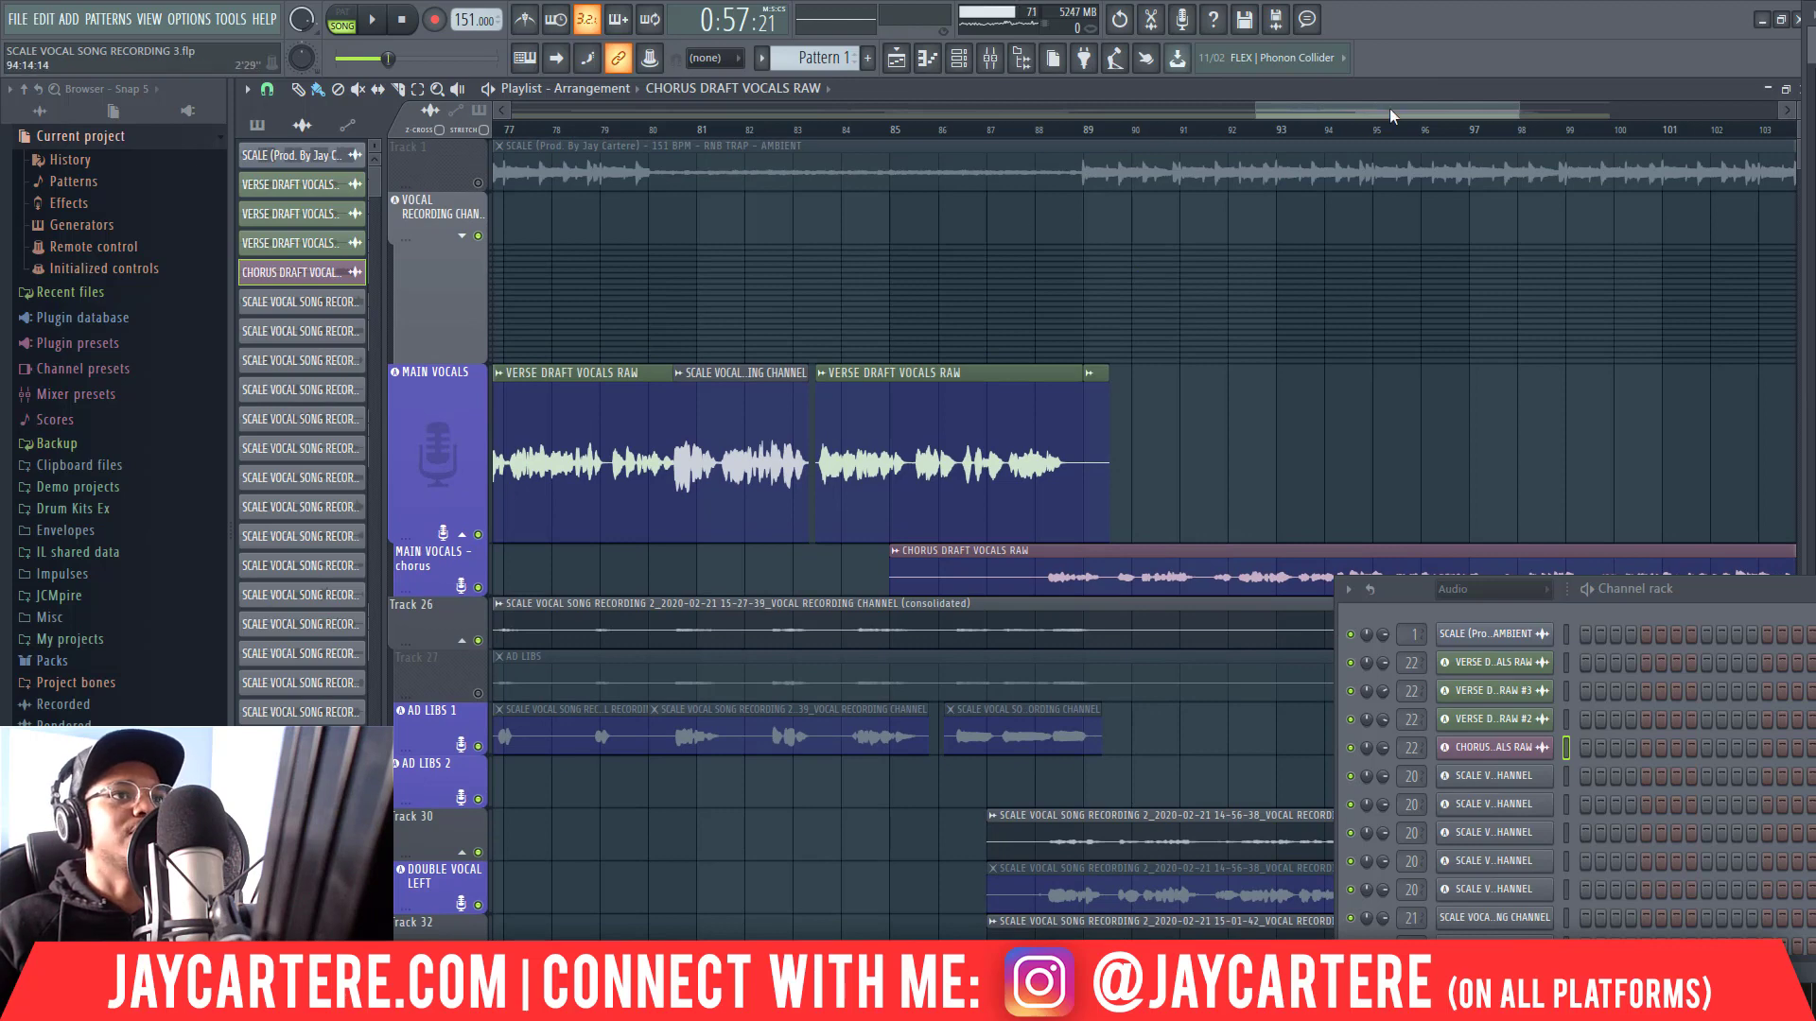
pyautogui.moveTo(1389, 110); pyautogui.dragTo(802, 267)
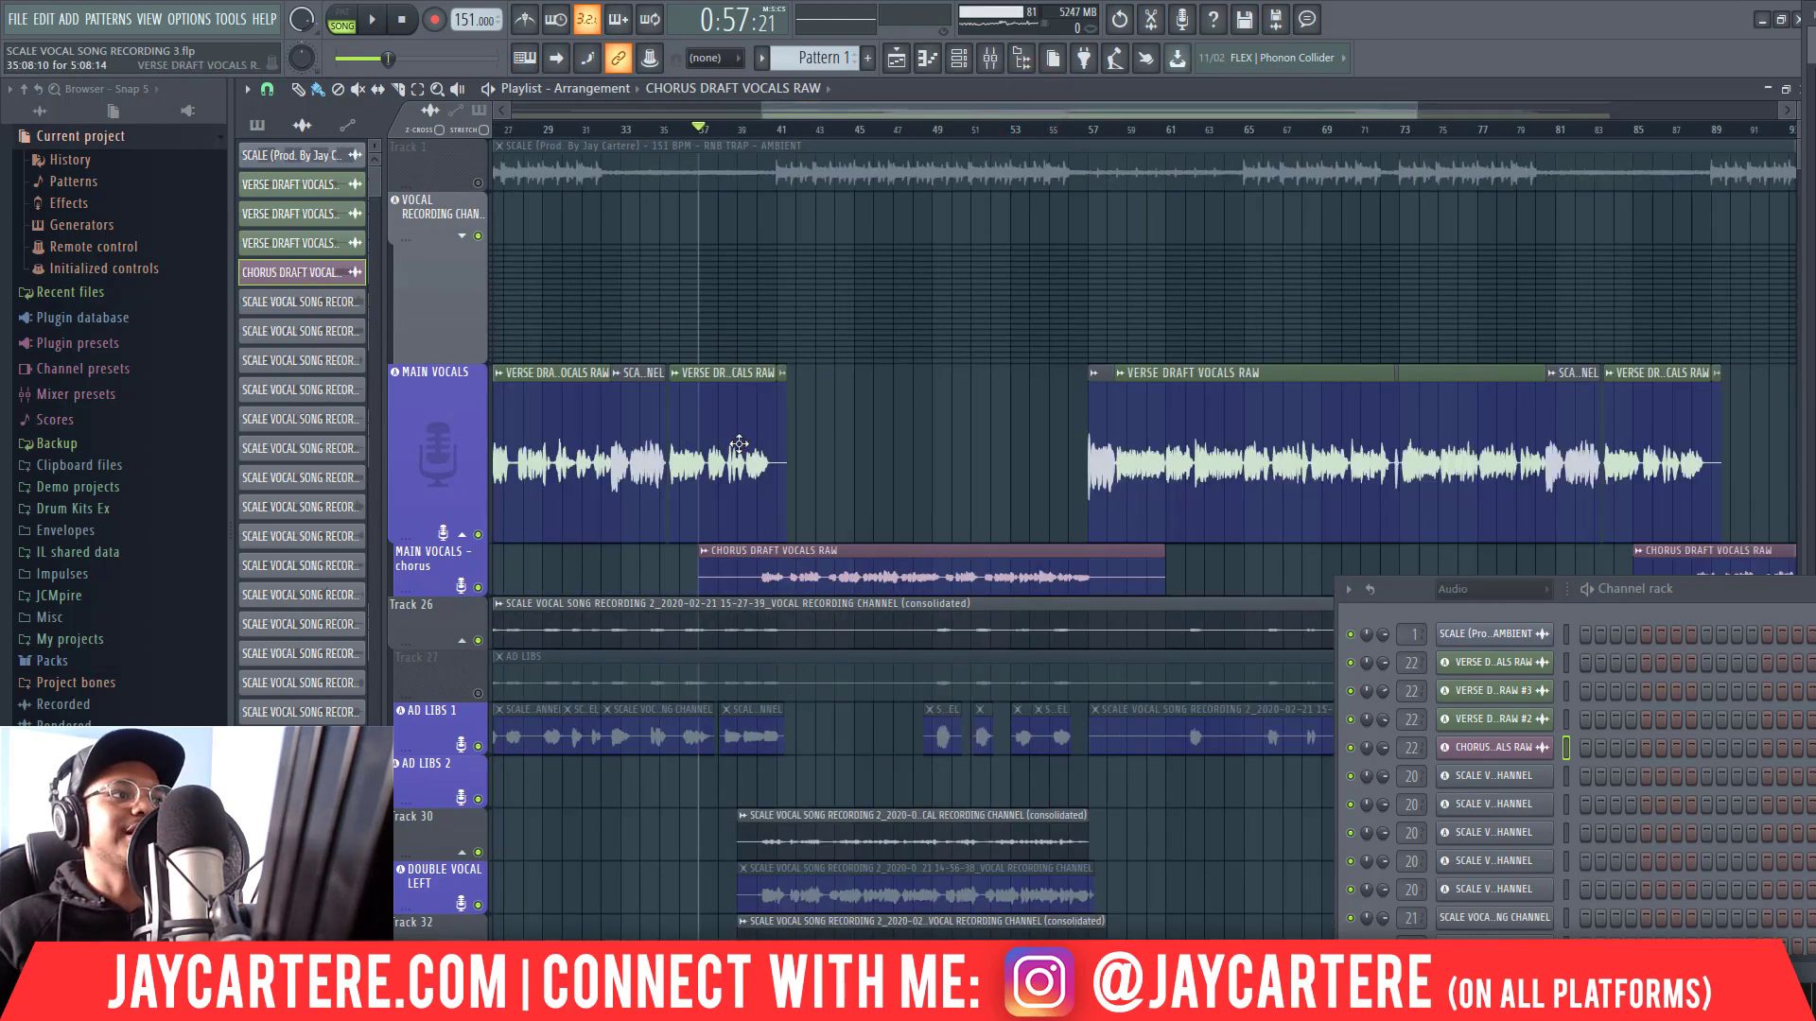
pyautogui.scroll(-2, 759, 498)
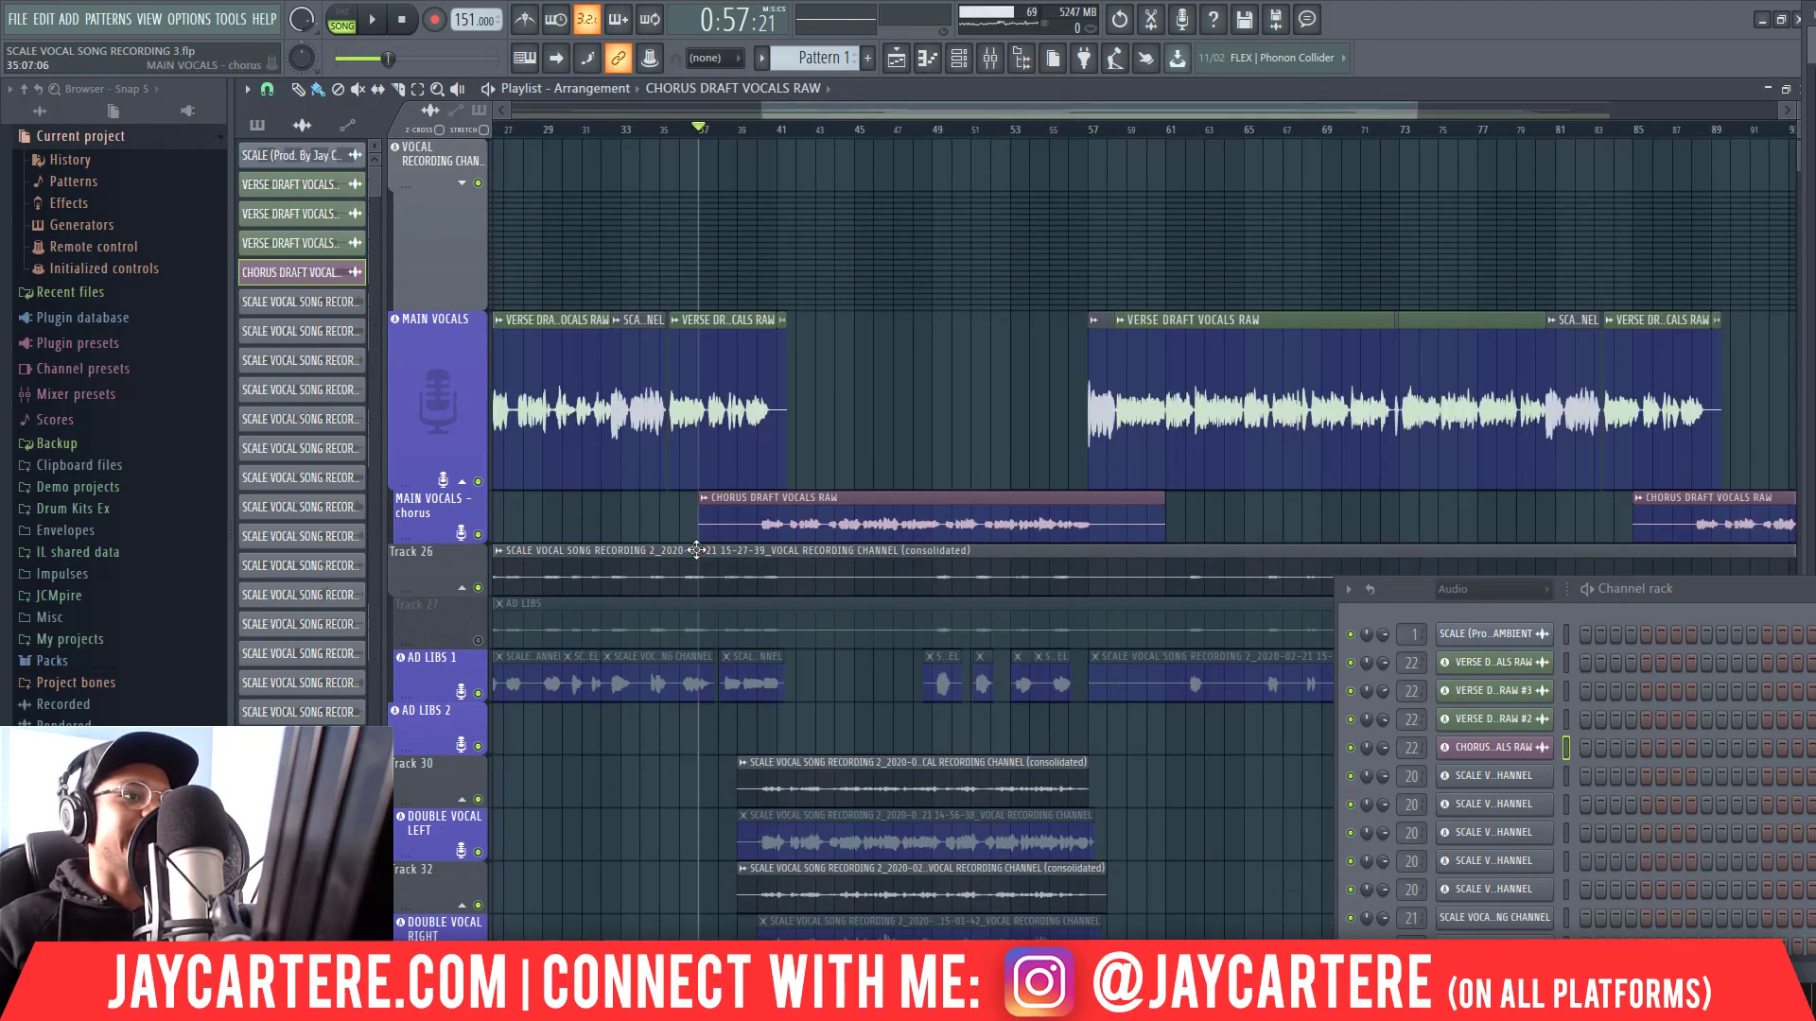
pyautogui.moveTo(1414, 104); pyautogui.dragTo(906, 133)
pyautogui.scroll(4, 851, 312)
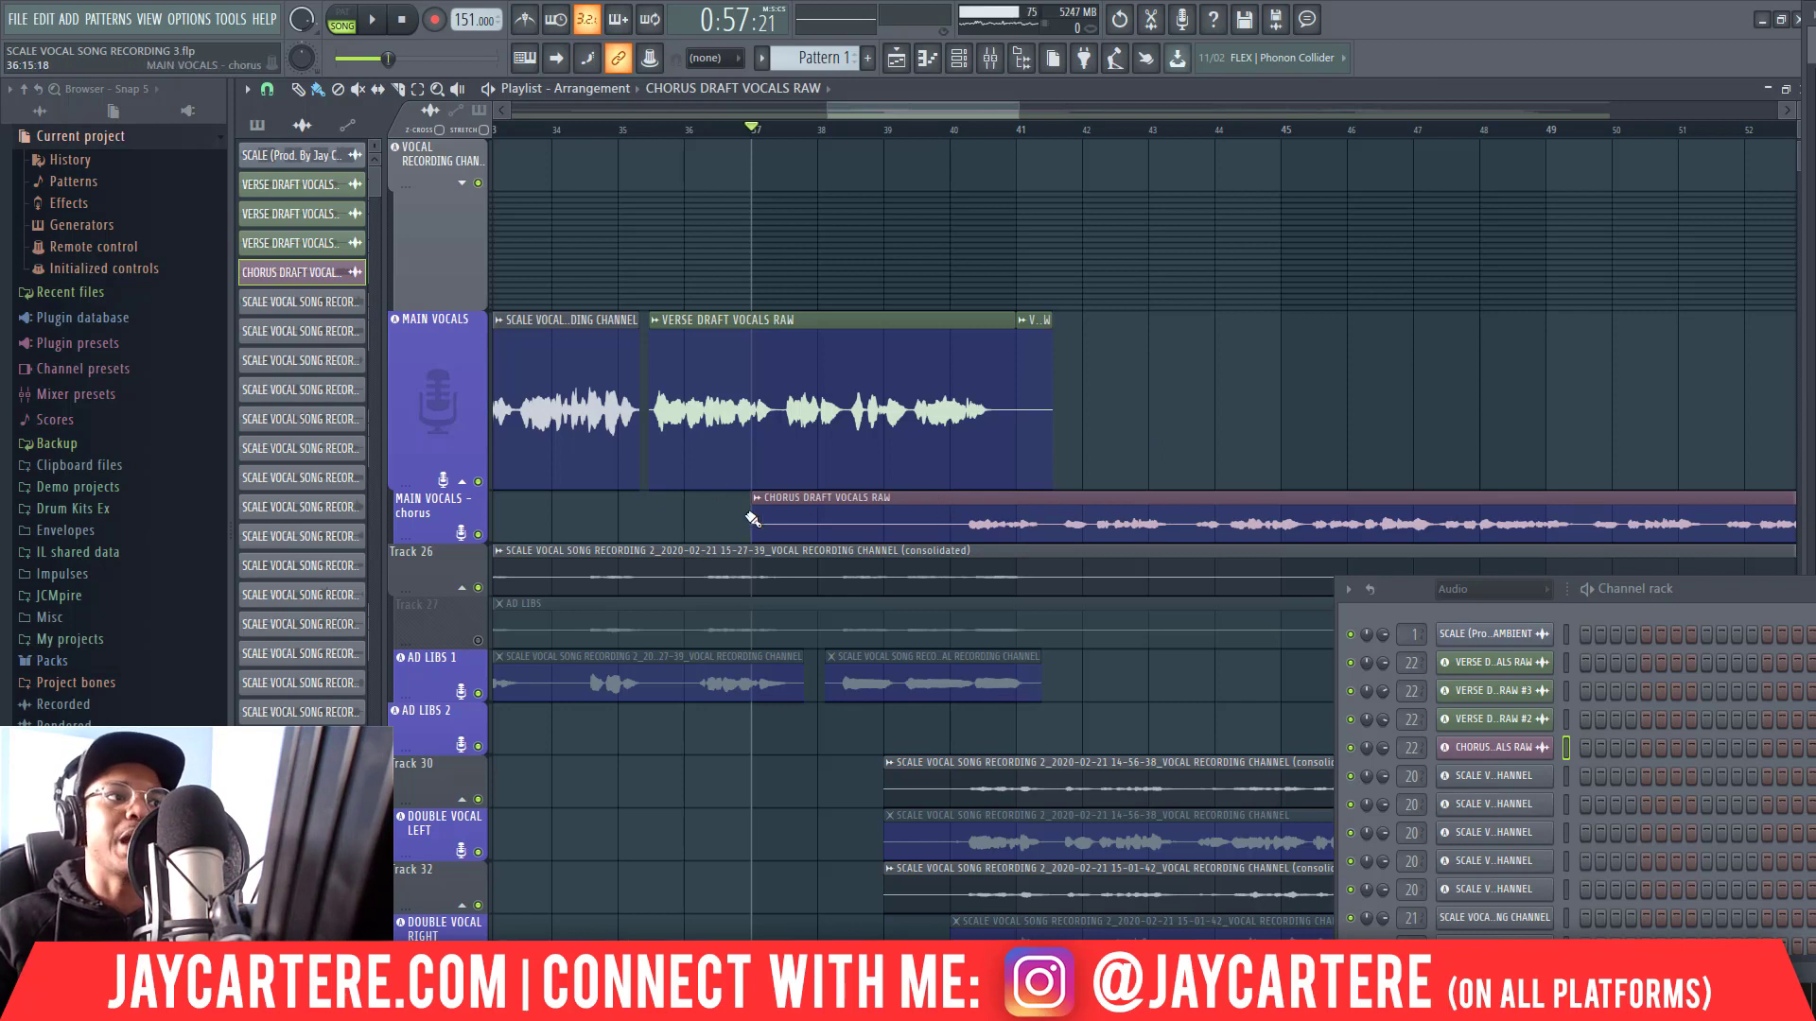
pyautogui.moveTo(750, 518); pyautogui.dragTo(750, 514)
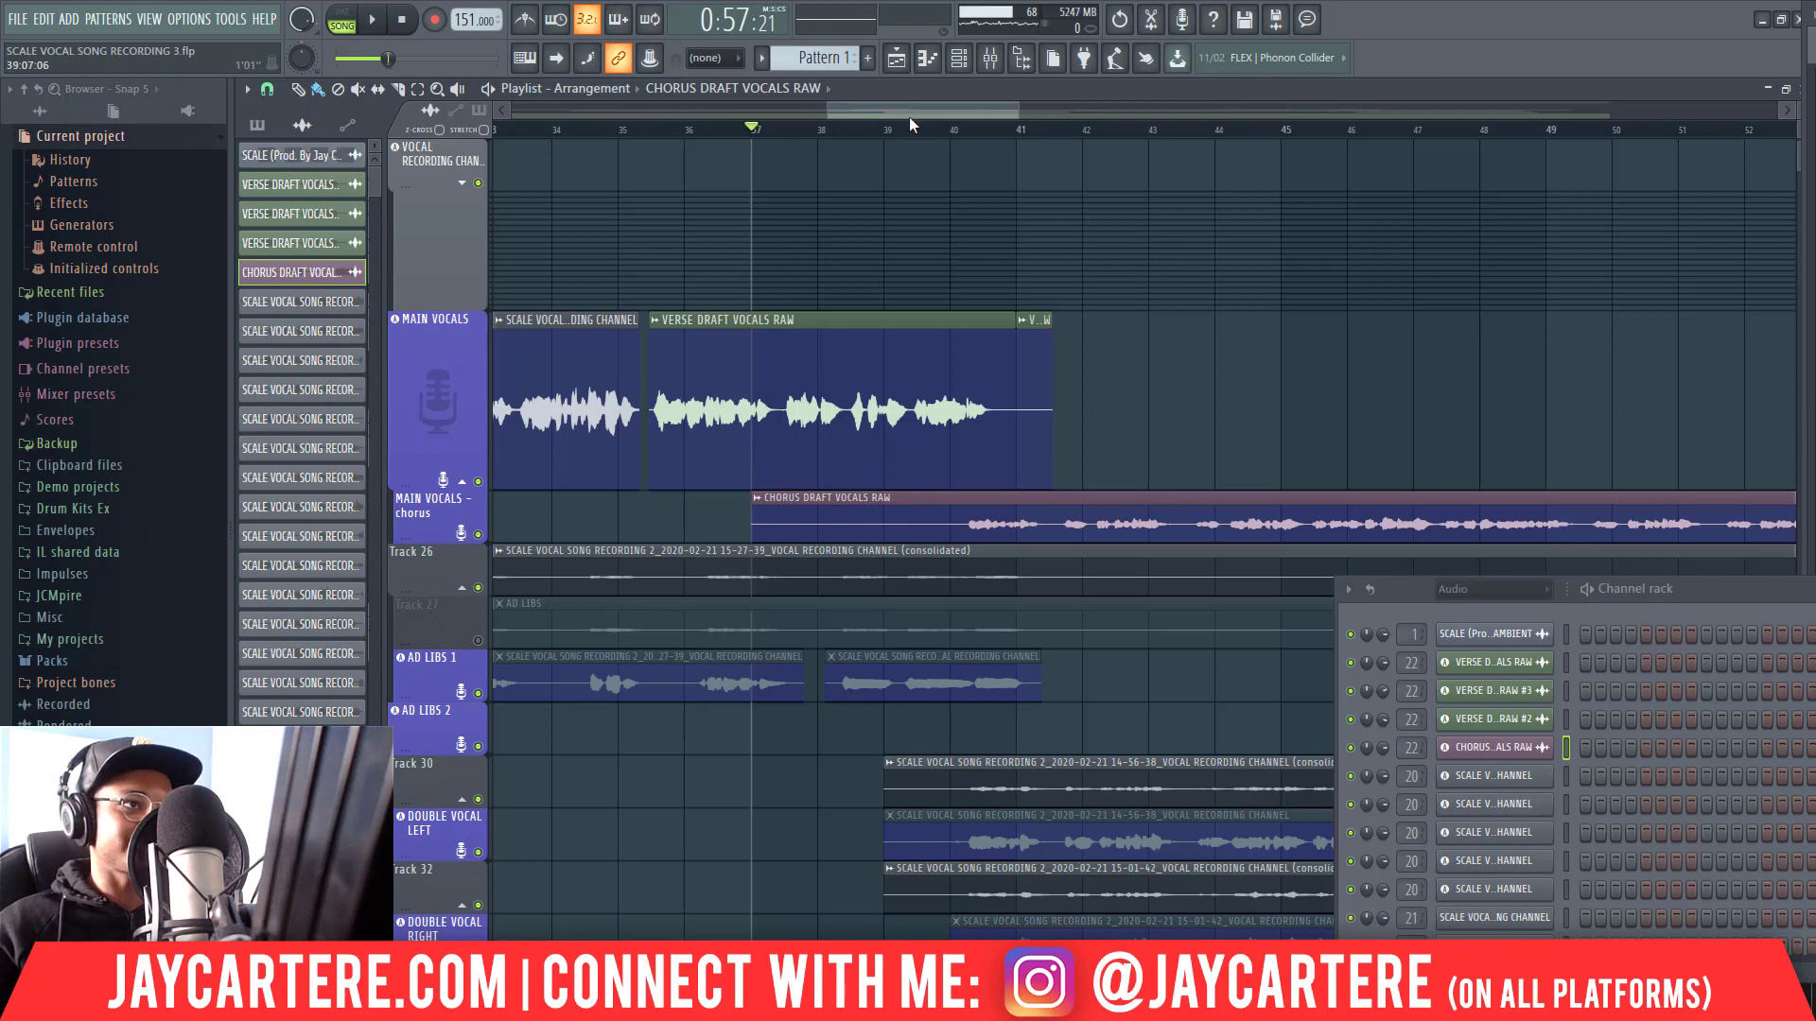
pyautogui.moveTo(921, 112); pyautogui.dragTo(912, 112)
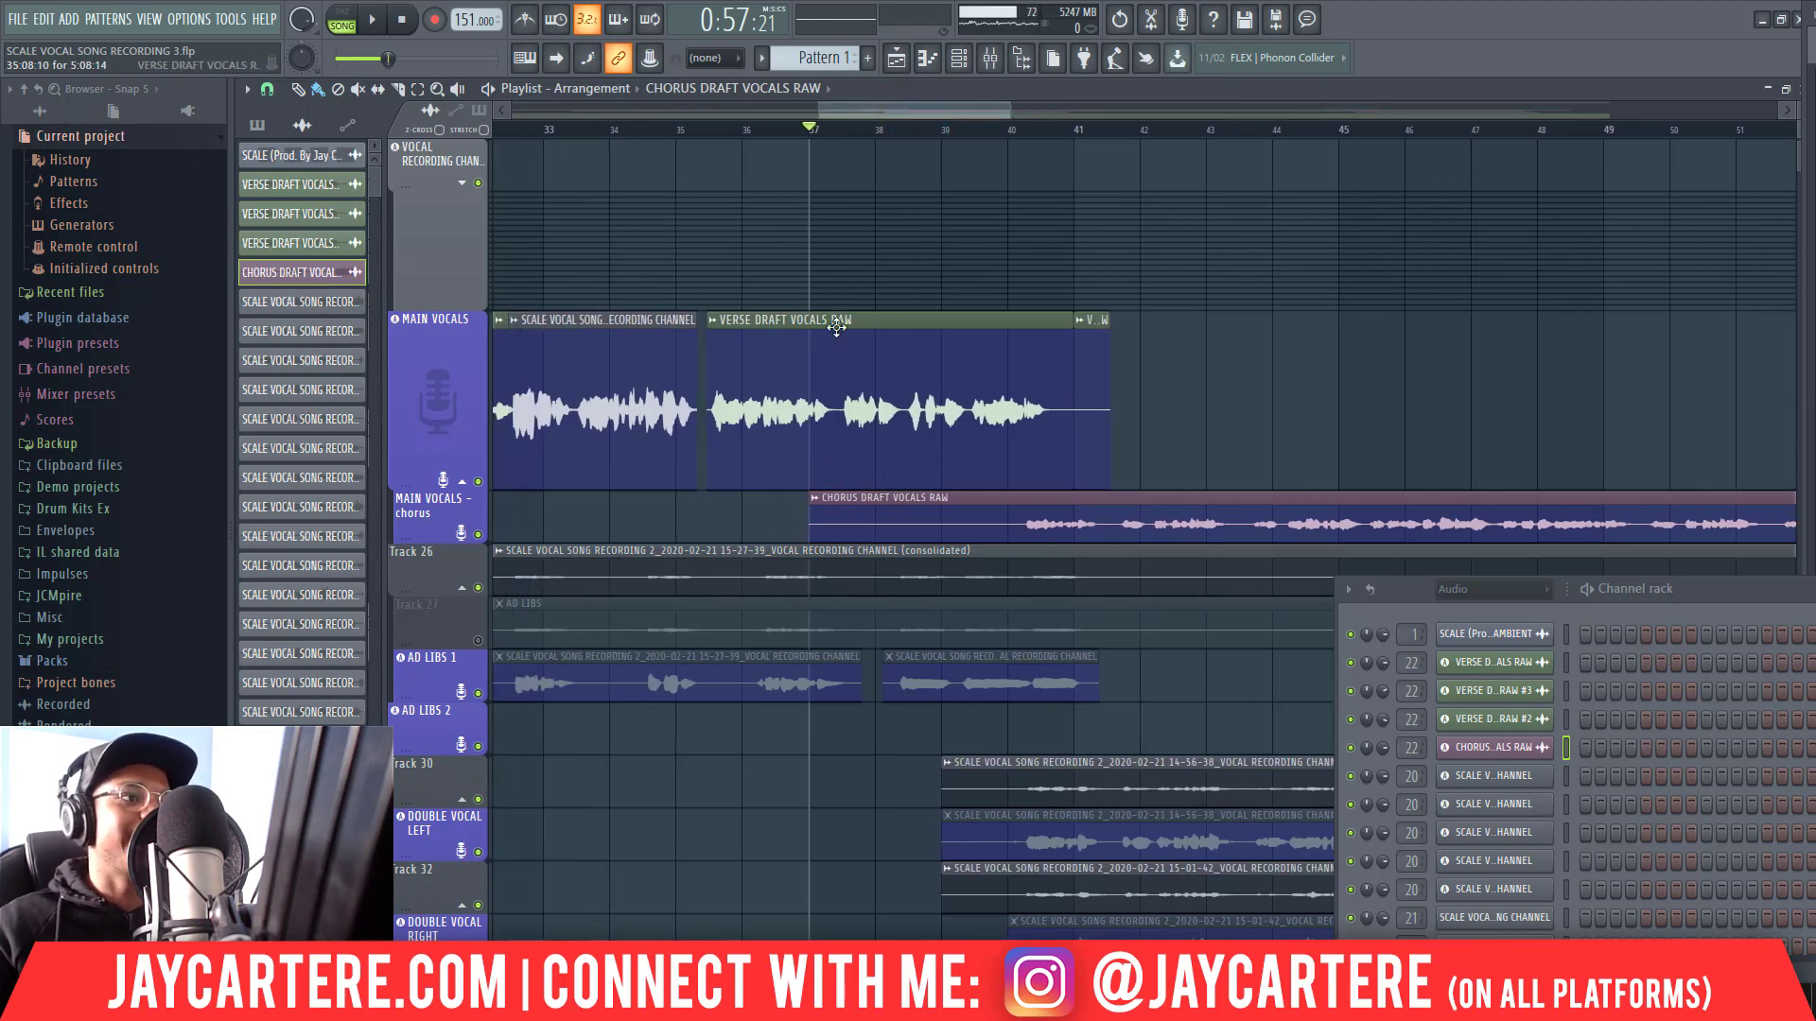
pyautogui.moveTo(1031, 132); pyautogui.dragTo(1025, 91)
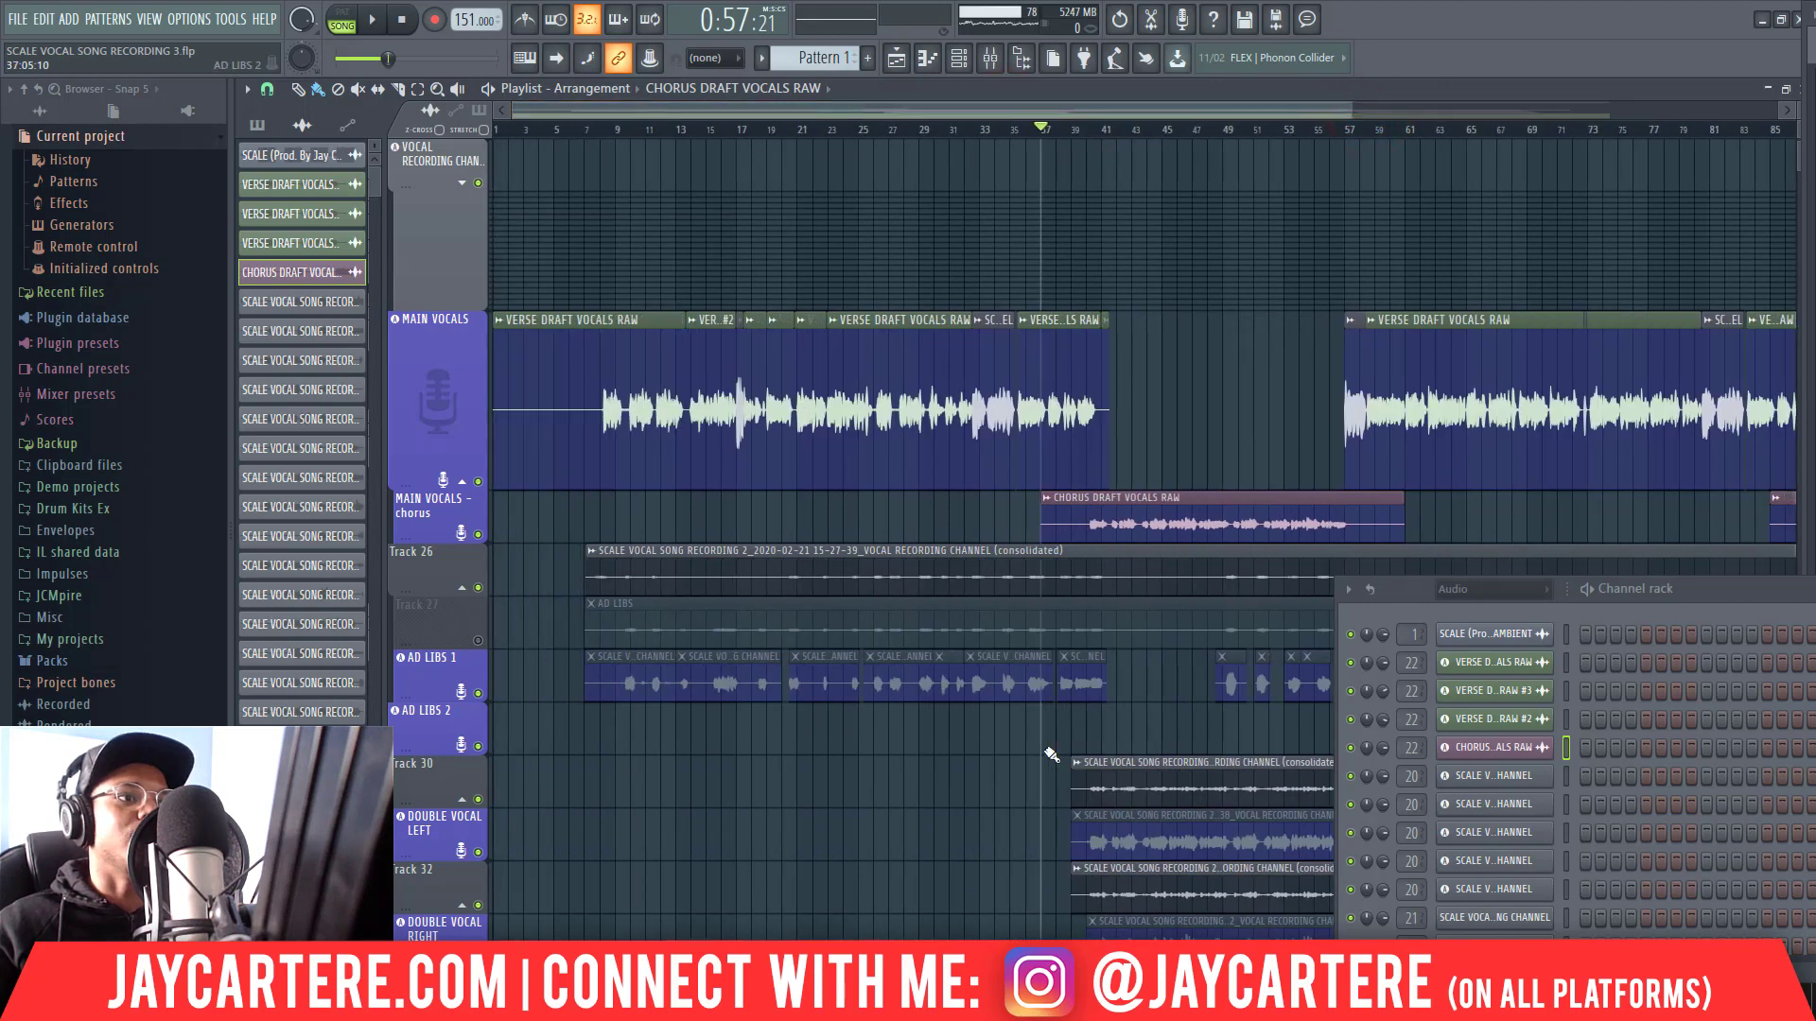
pyautogui.click(1120, 771)
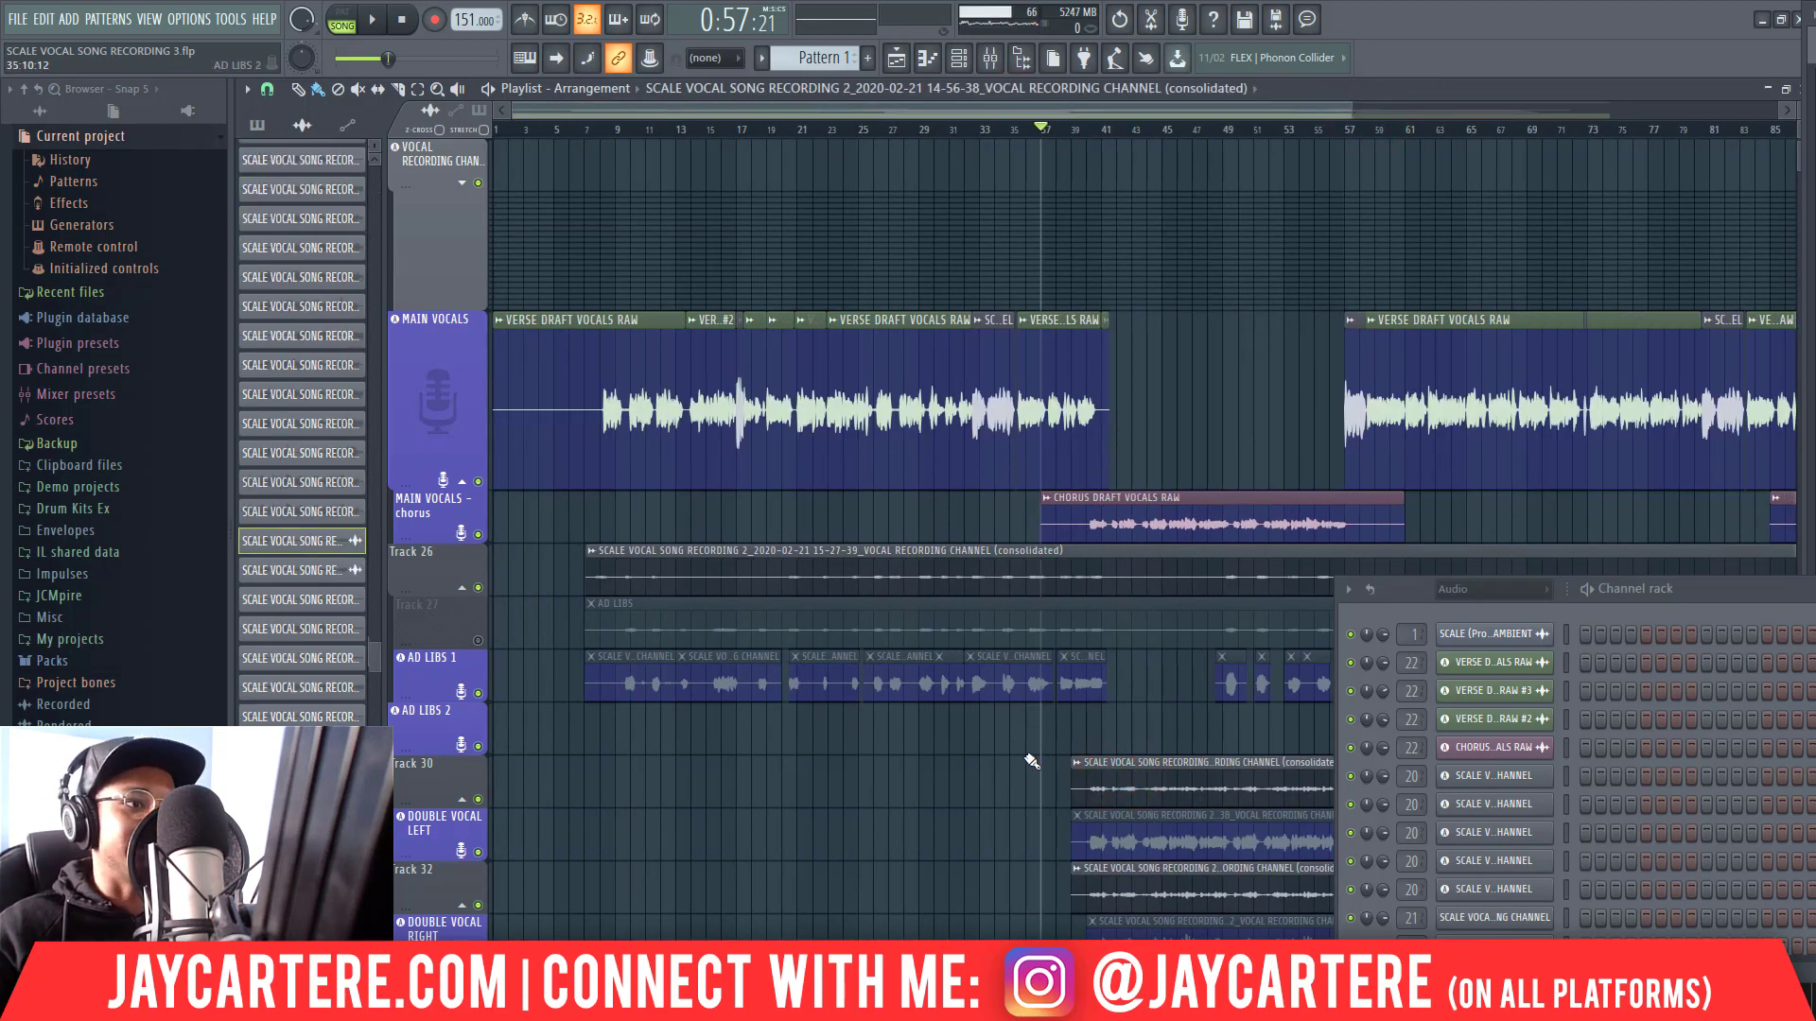
pyautogui.click(987, 738)
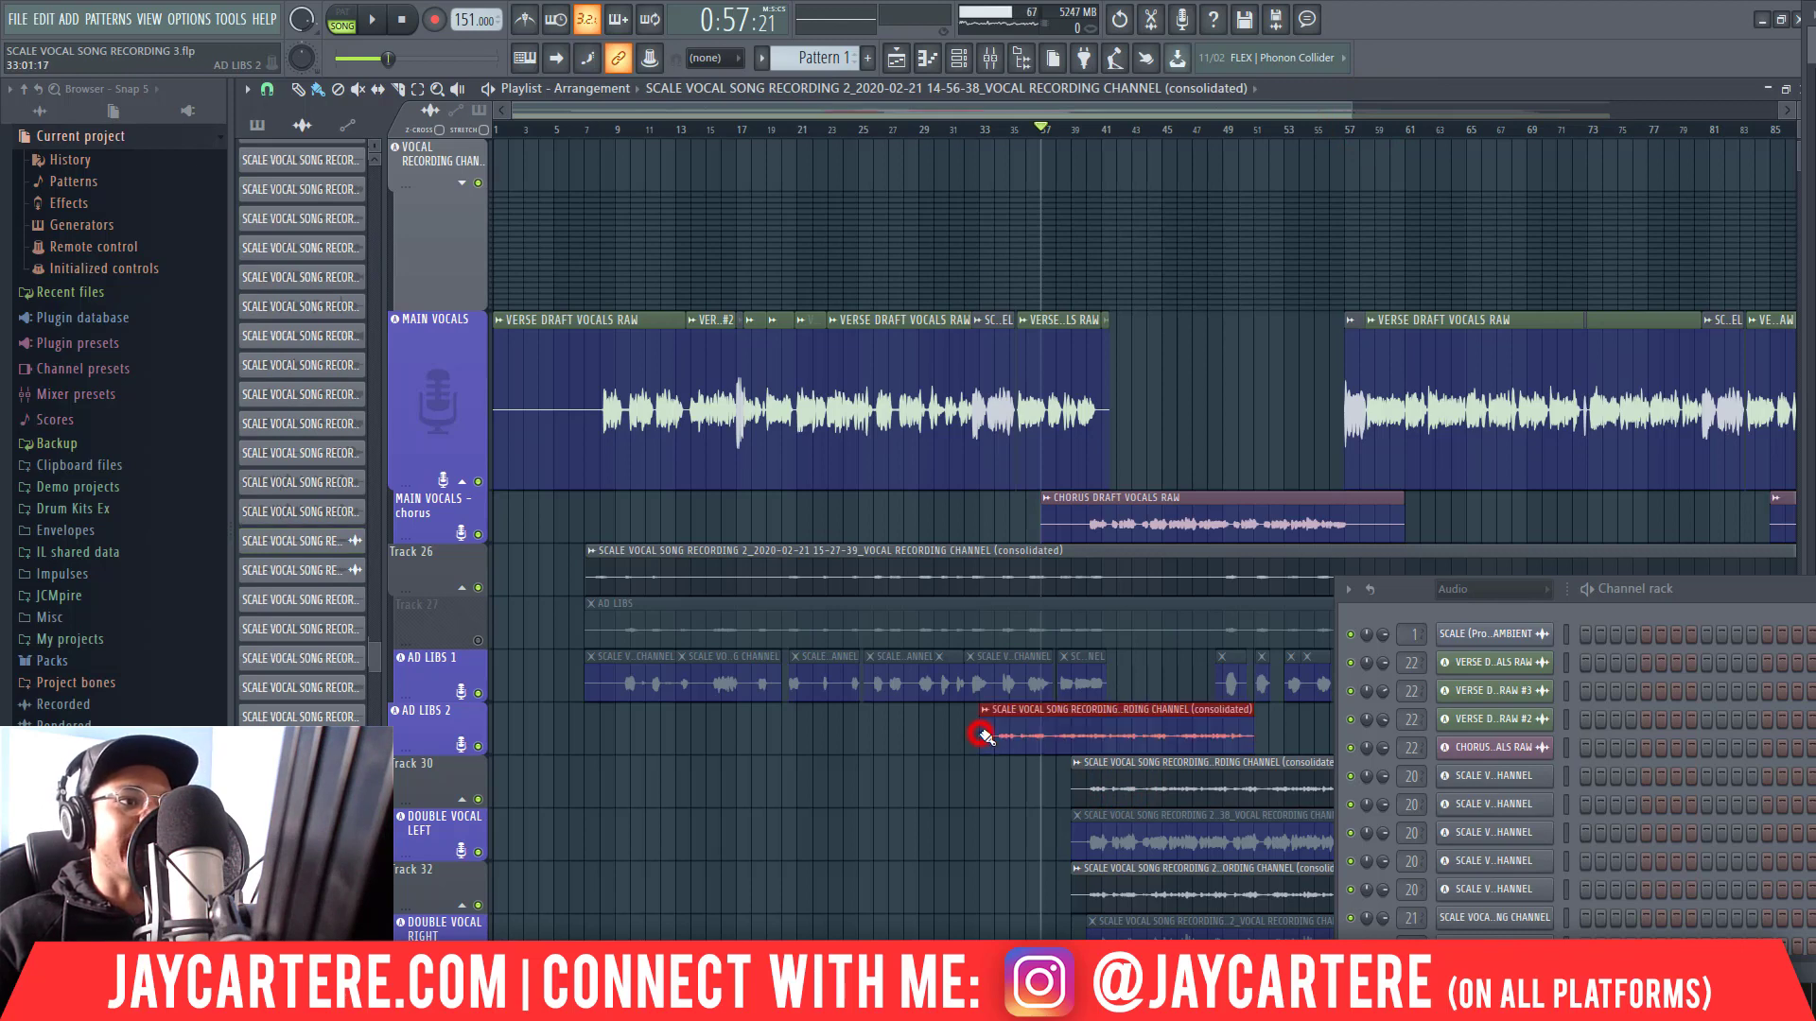
pyautogui.moveTo(1246, 717); pyautogui.dragTo(1085, 740)
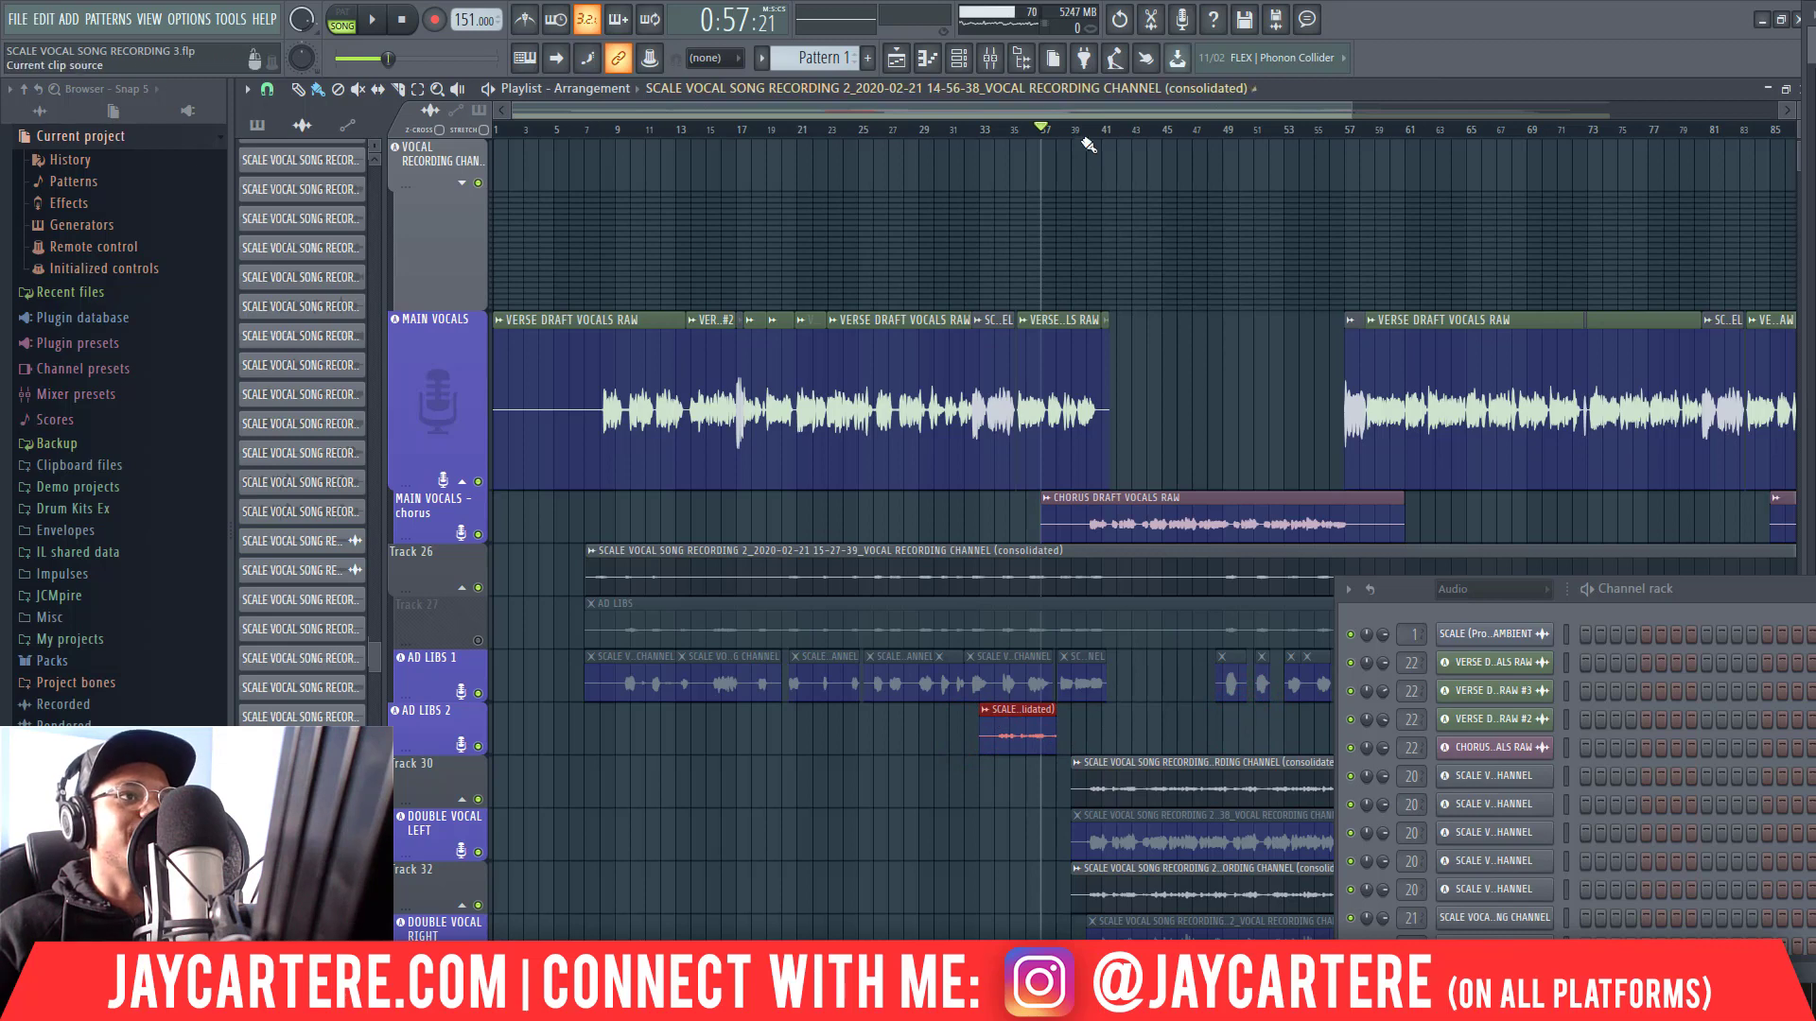
pyautogui.moveTo(1014, 113); pyautogui.dragTo(1184, 107)
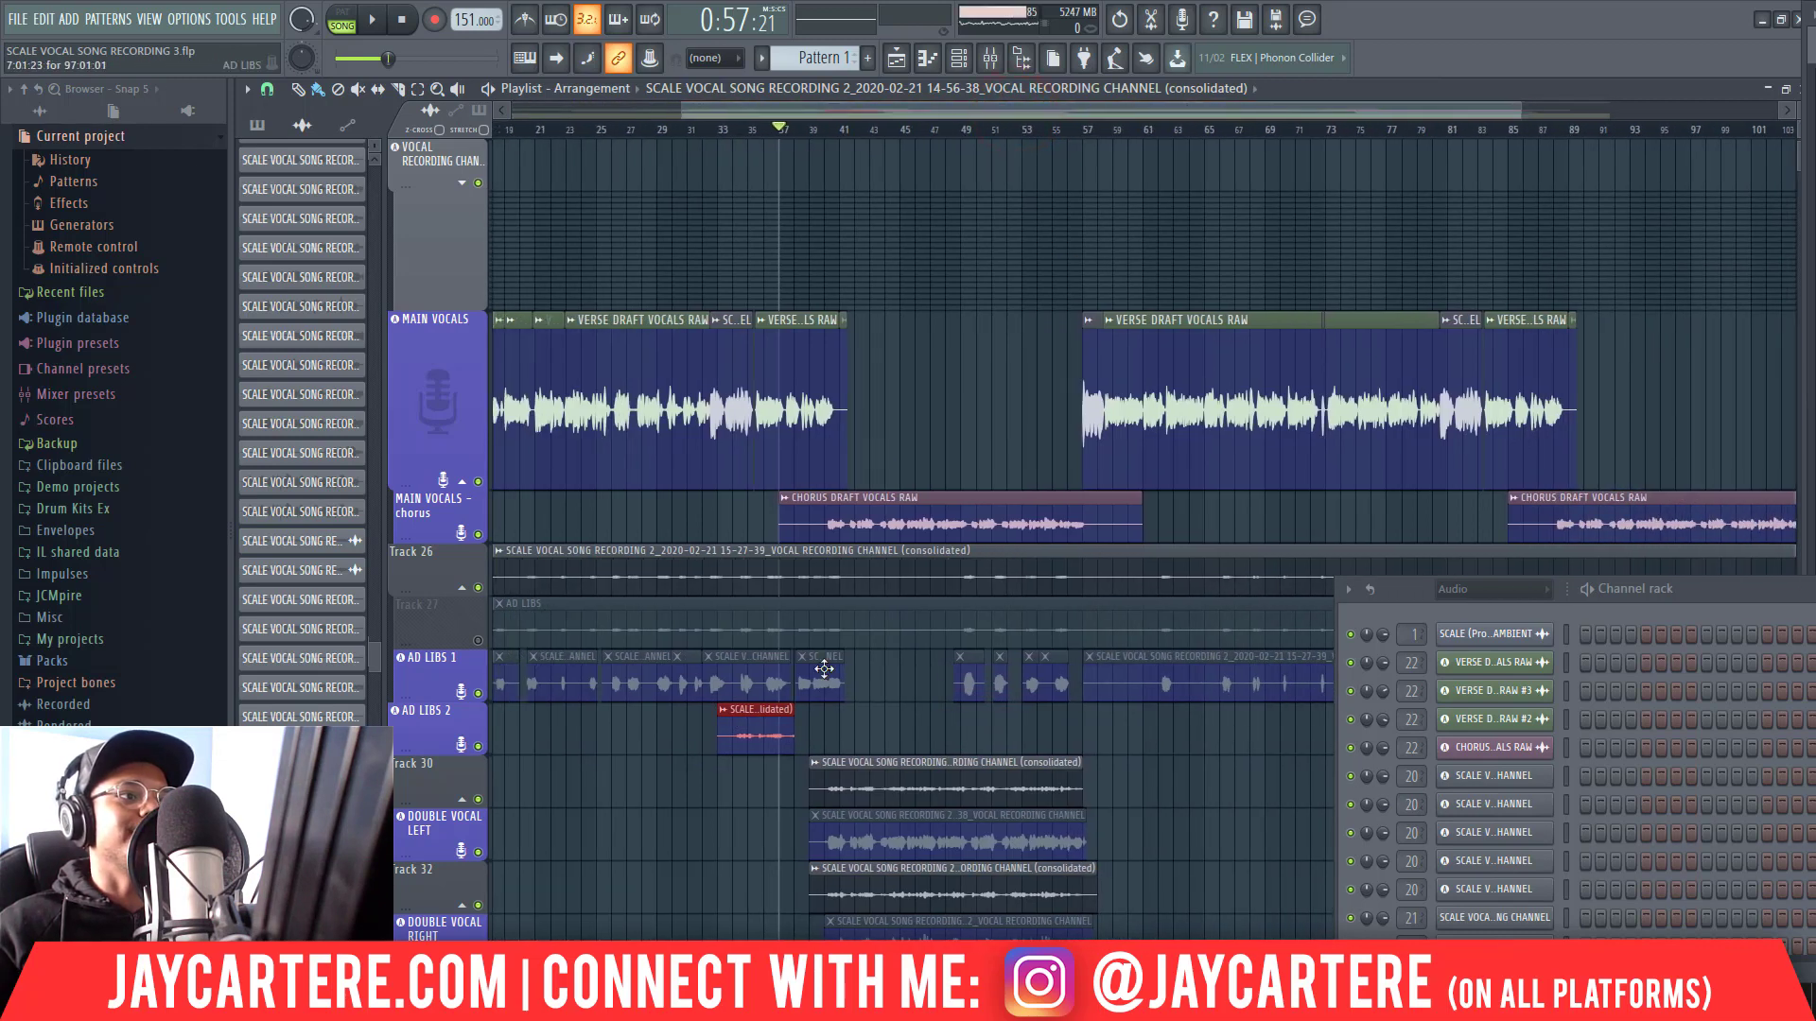
pyautogui.rightClick(754, 733)
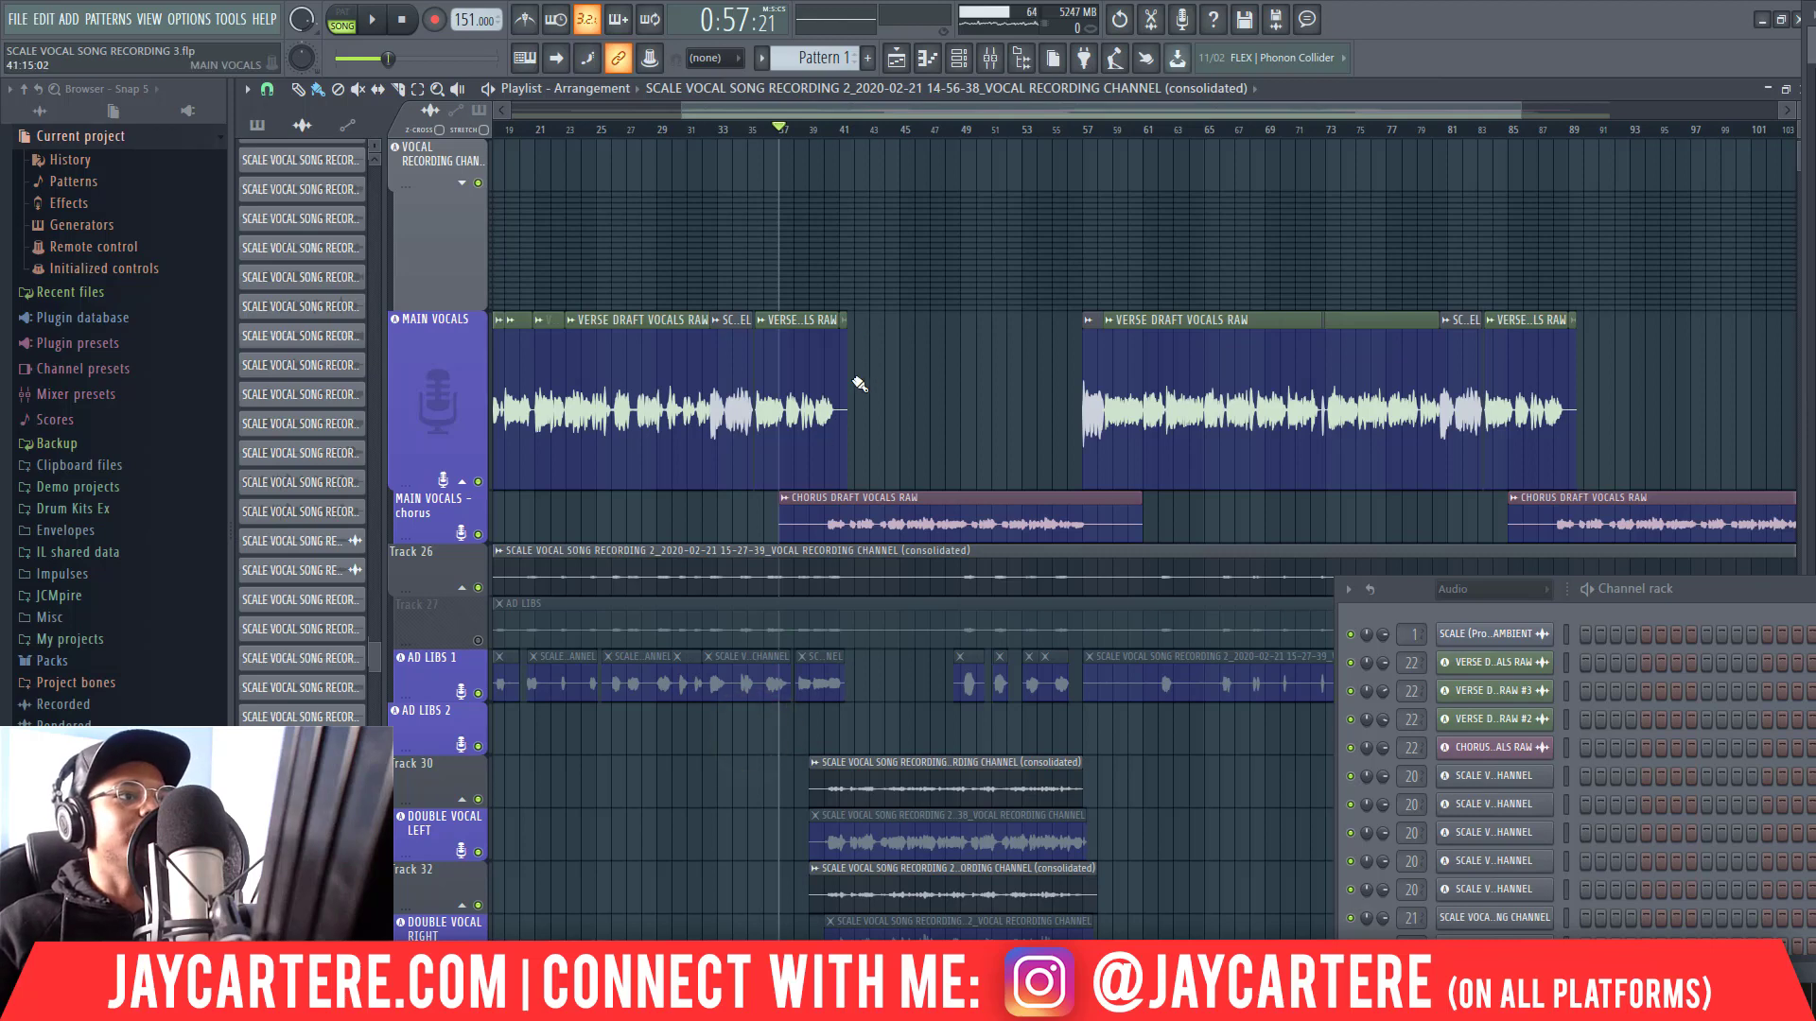
pyautogui.moveTo(1527, 116); pyautogui.dragTo(1134, 124)
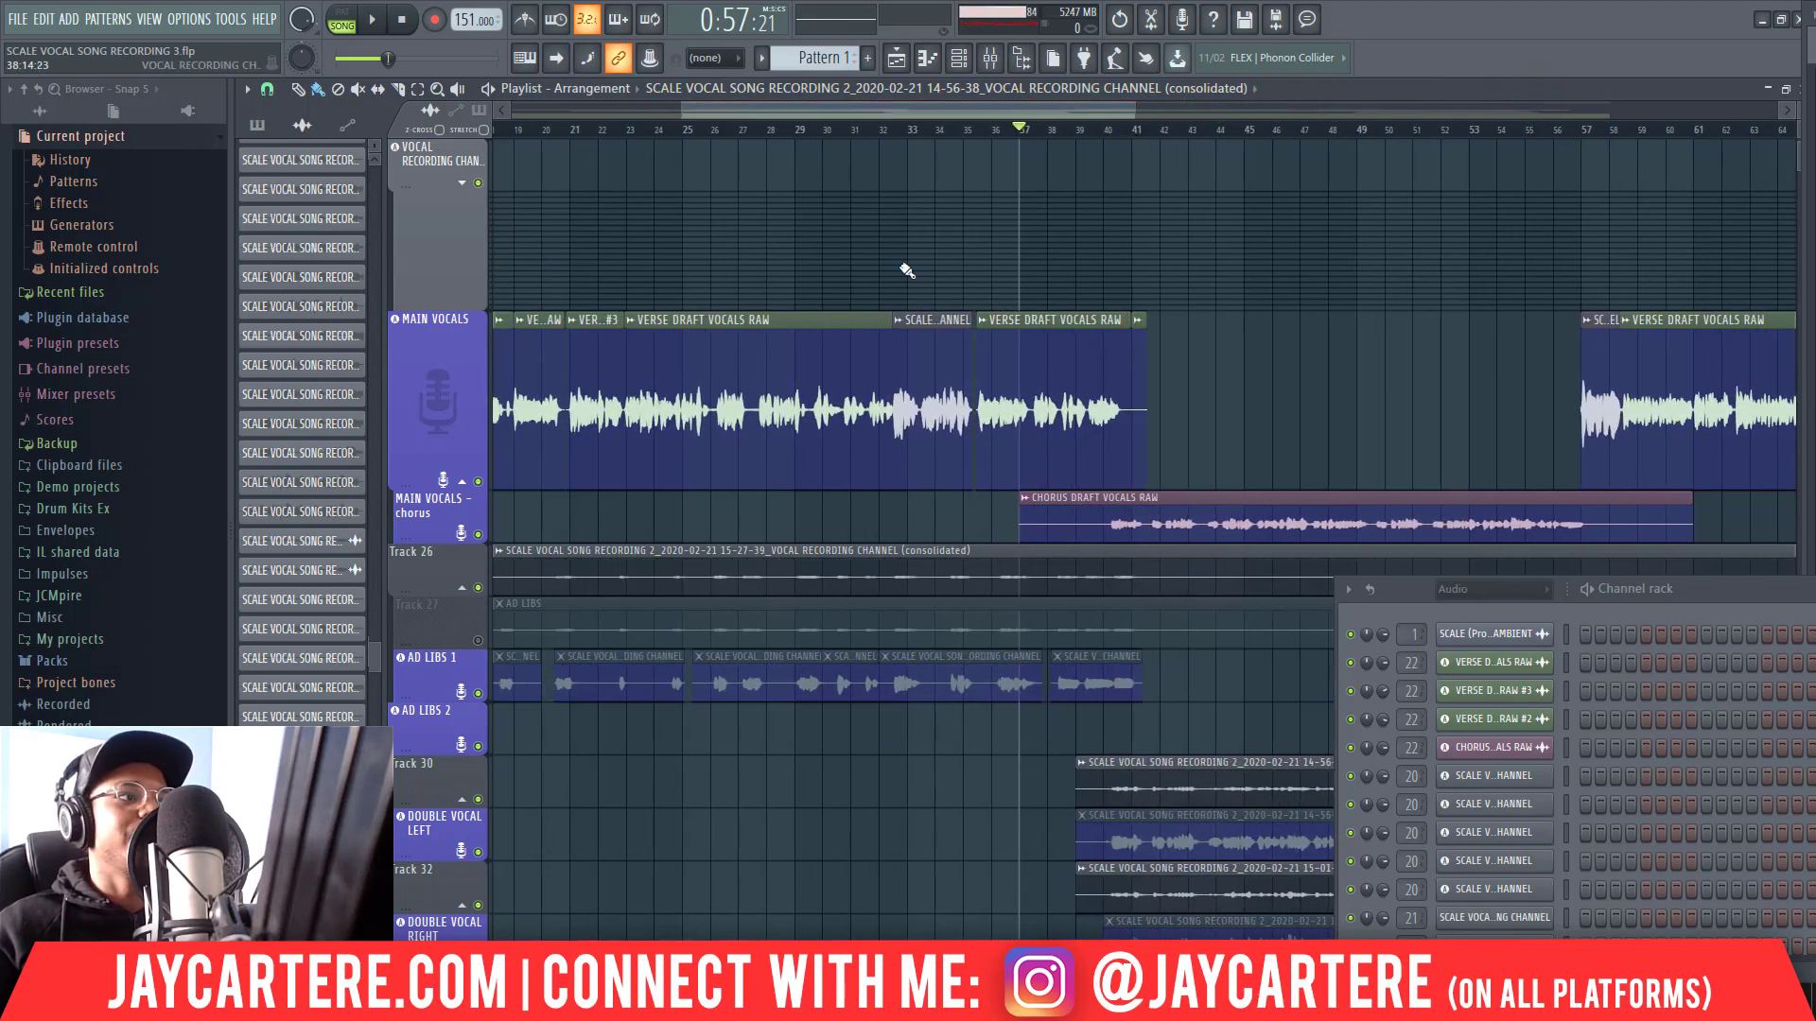
# Step: Insert Track 25 above the chorus track and place a short trimmed recording snippet in it
pyautogui.rightClick(430, 513)
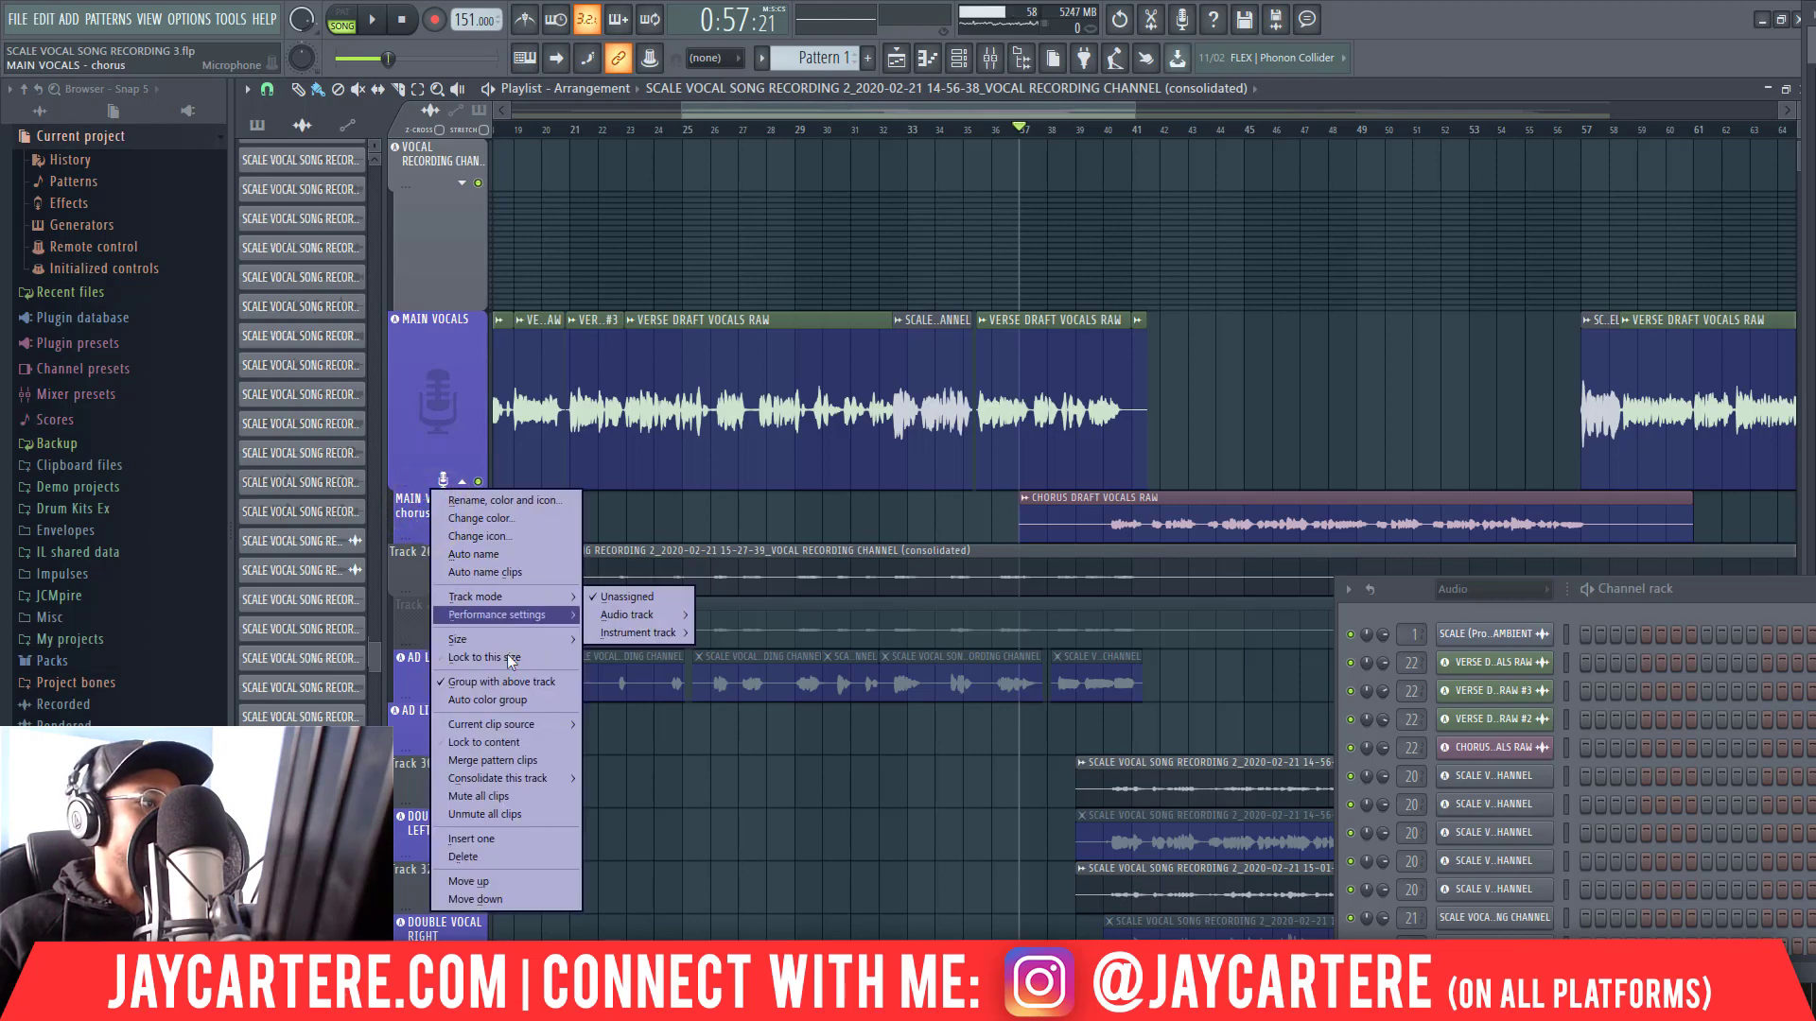
pyautogui.click(515, 840)
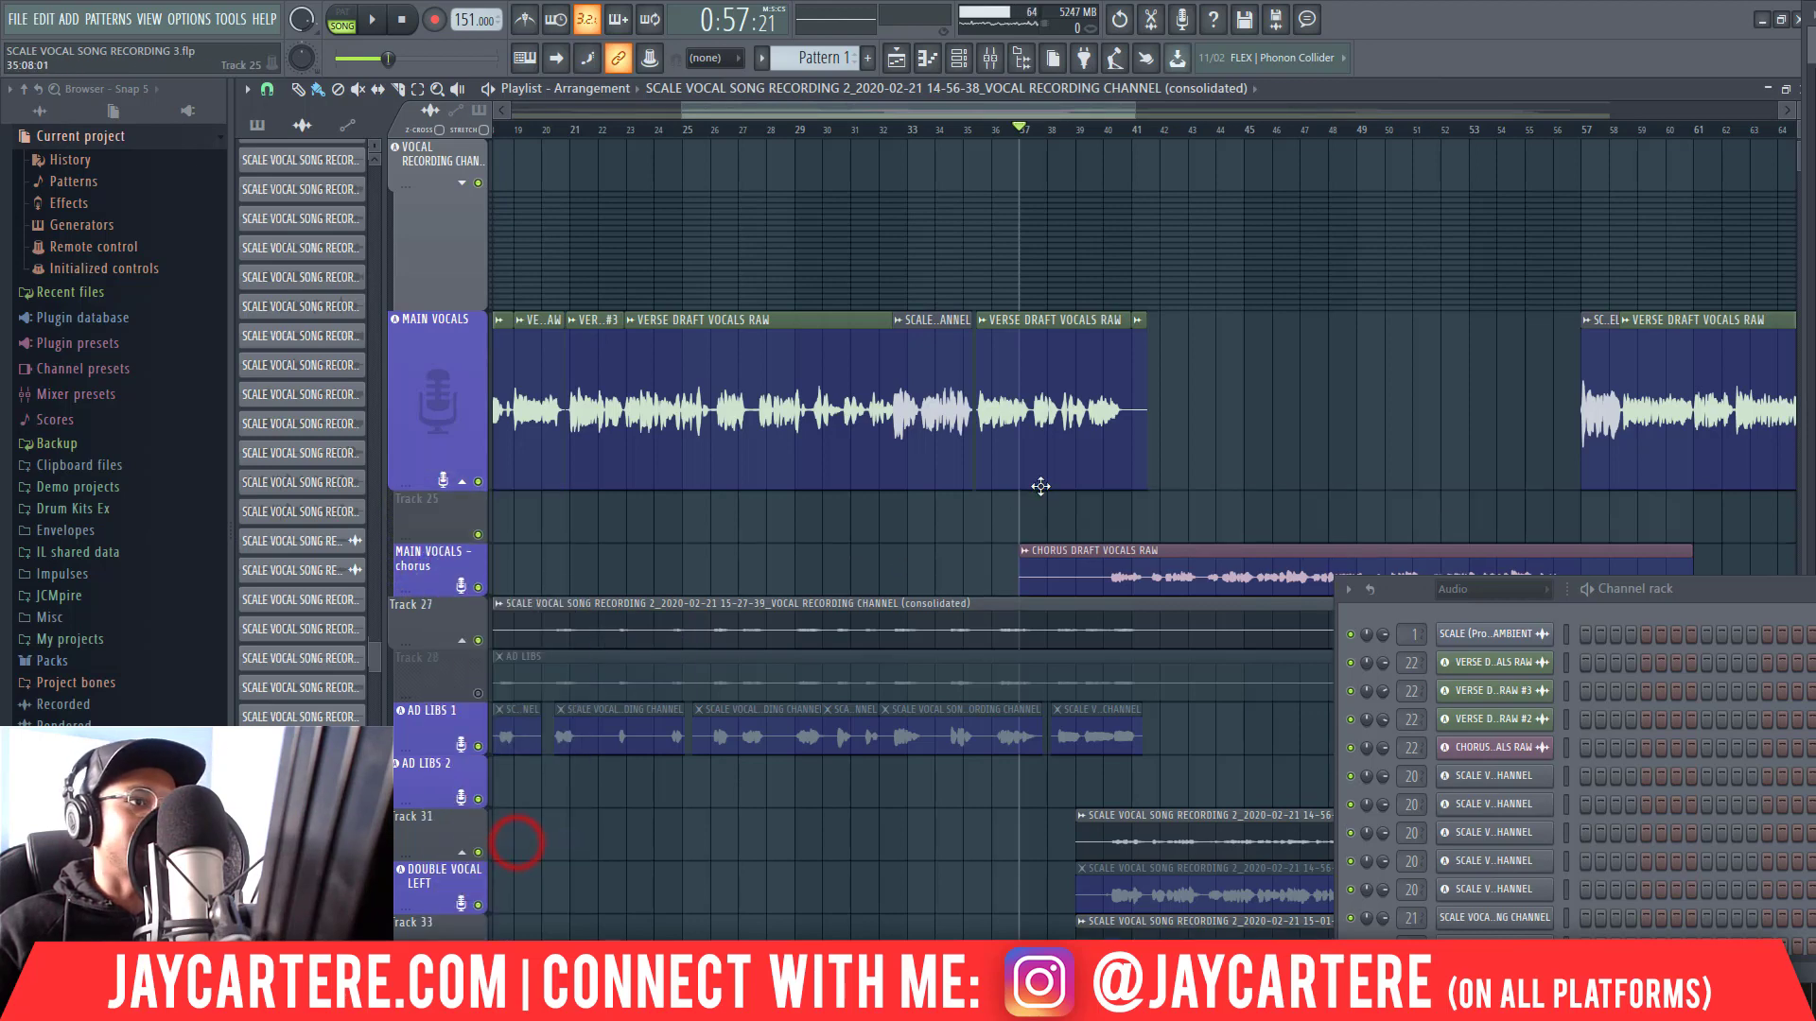
pyautogui.click(915, 523)
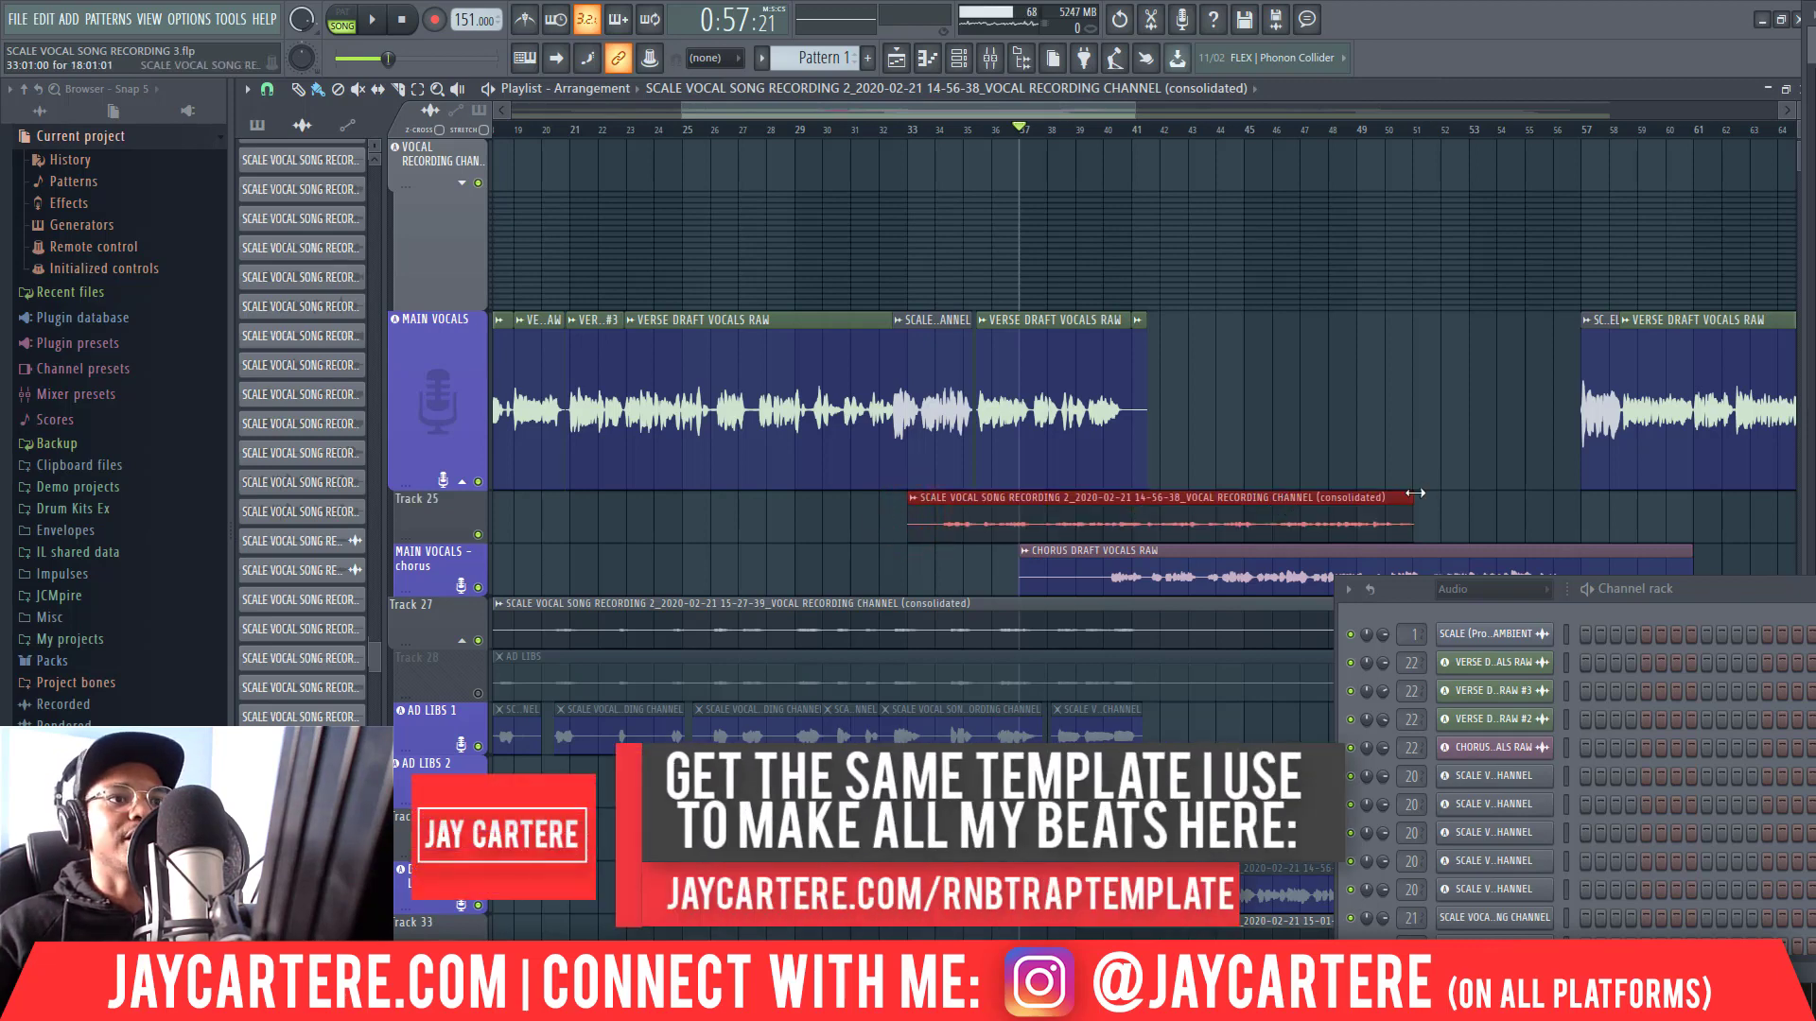
pyautogui.moveTo(1415, 493); pyautogui.dragTo(1015, 511)
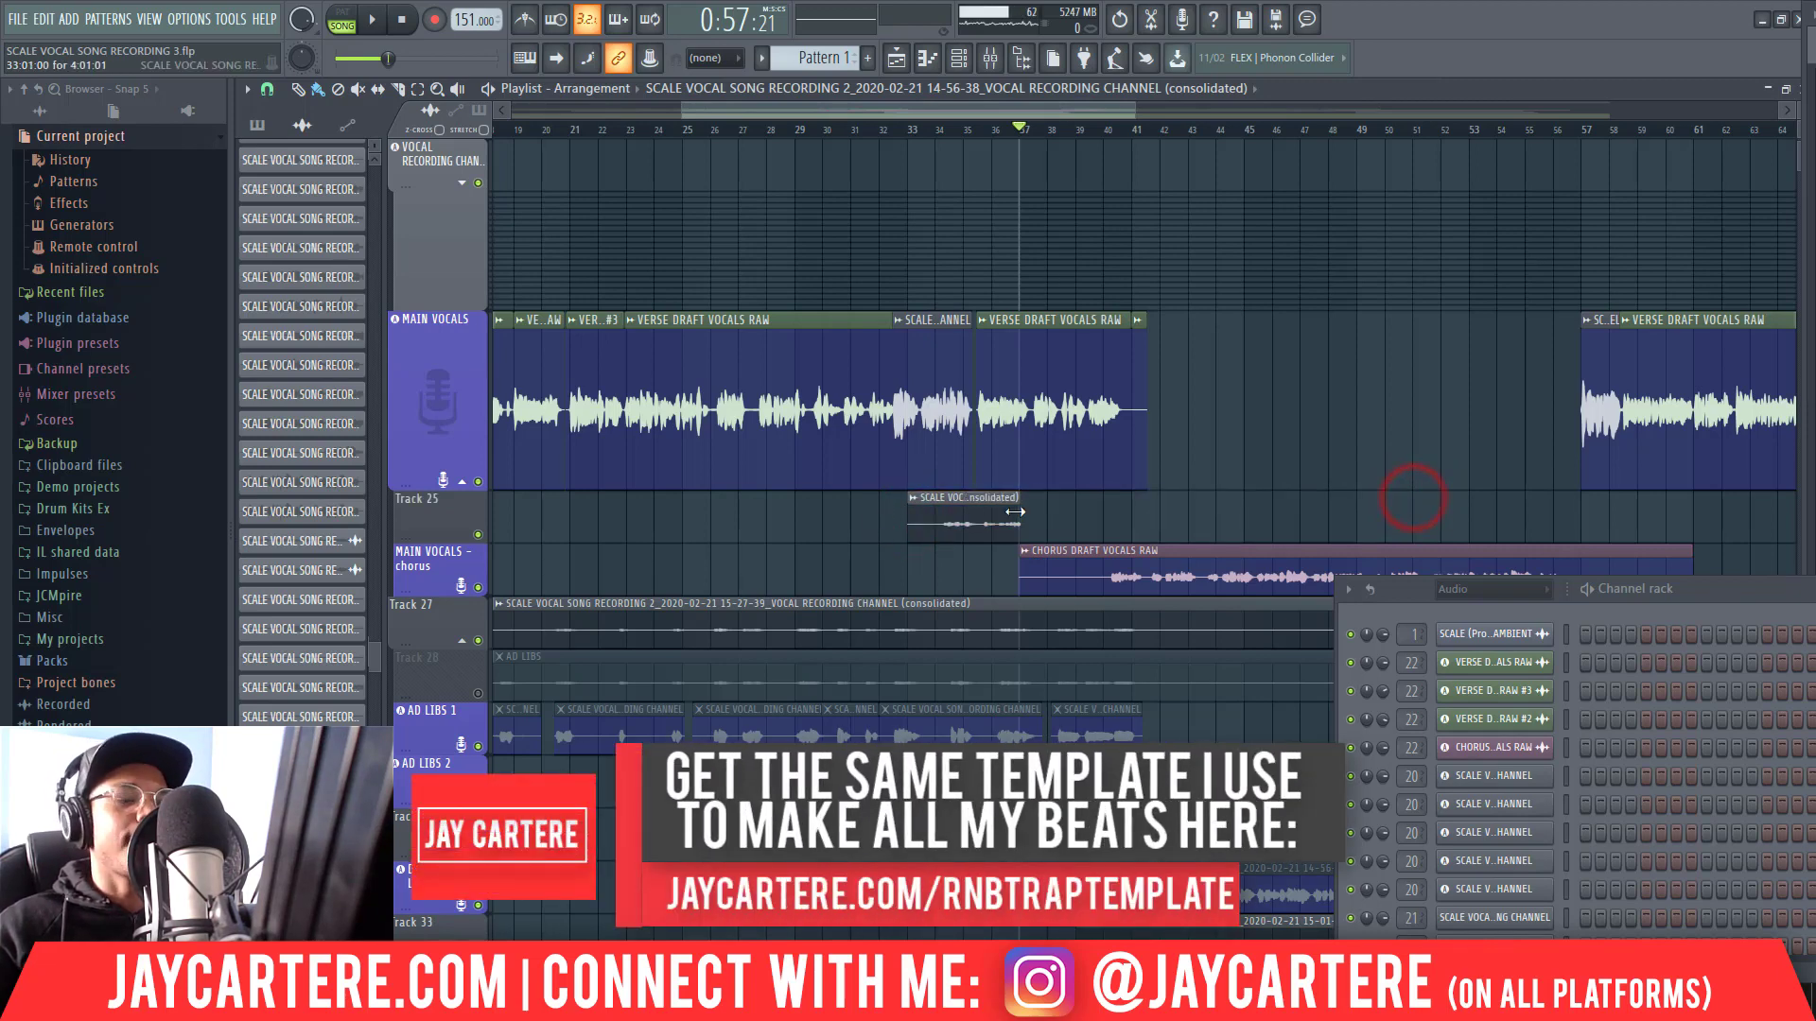
# Step: Delete the later chorus clip and copy the snippet plus chorus clip to around bar 91
pyautogui.moveTo(868, 518); pyautogui.dragTo(961, 523)
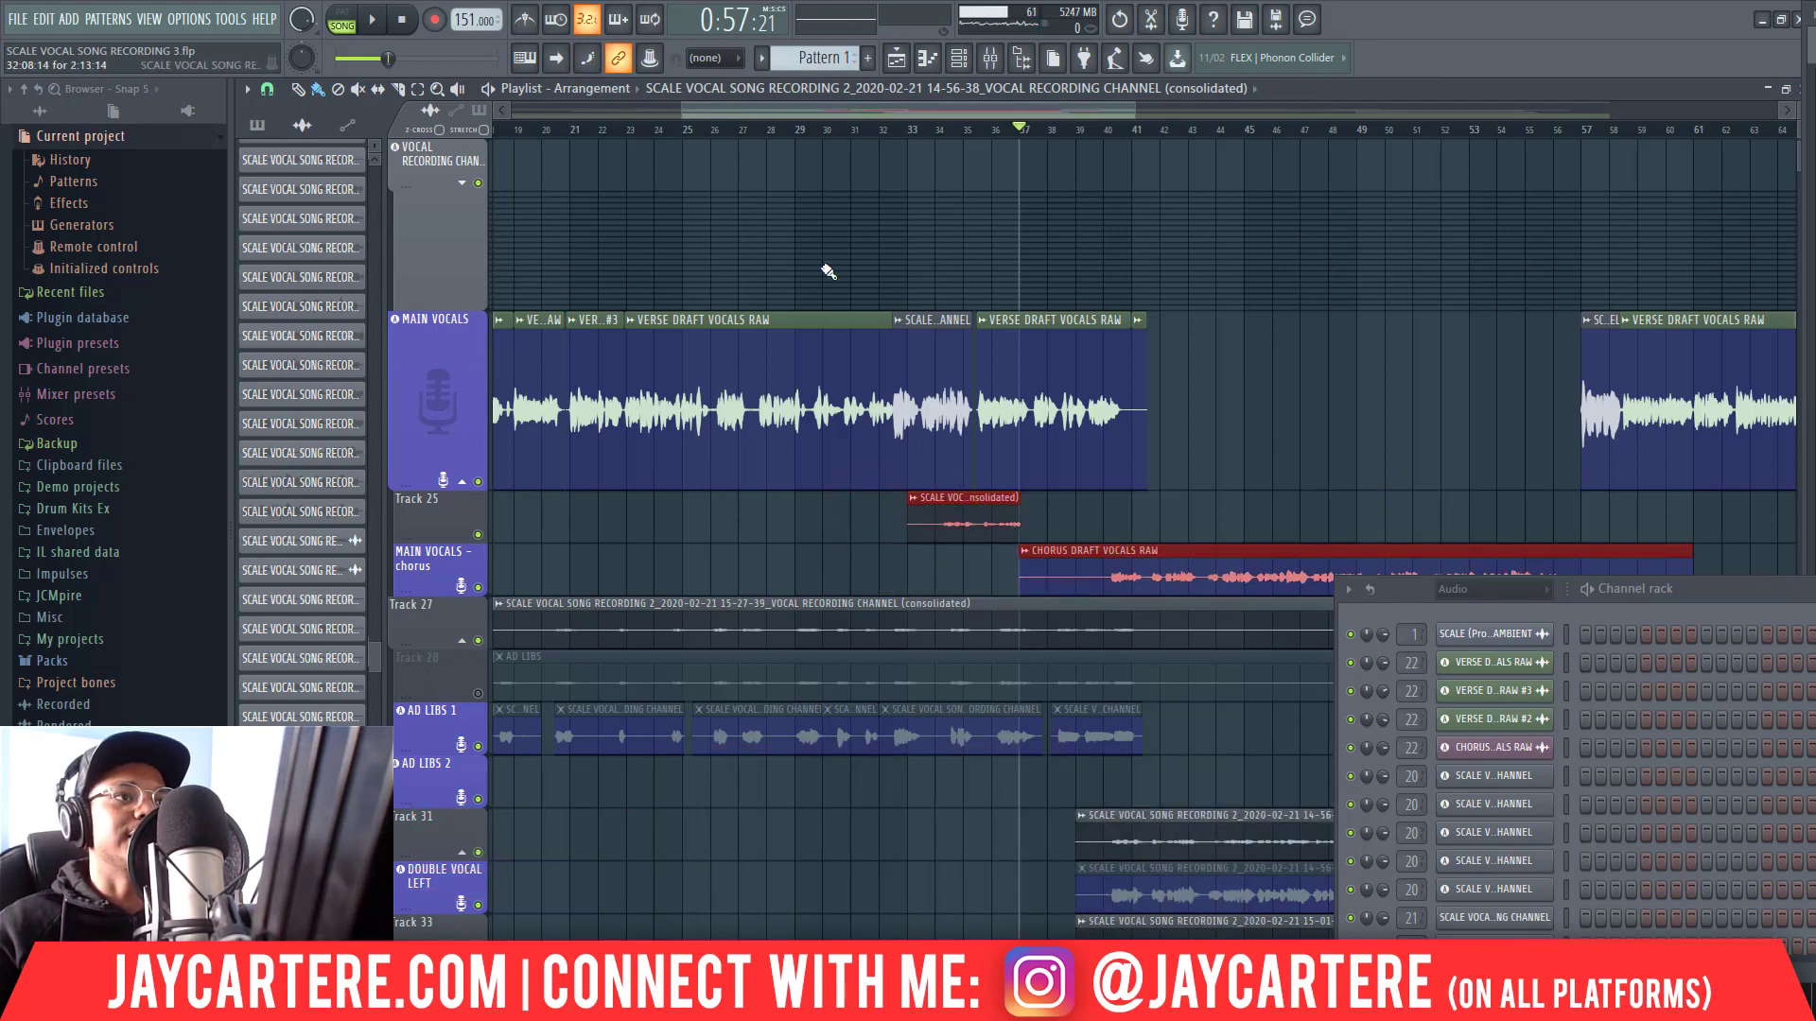
pyautogui.moveTo(972, 110); pyautogui.dragTo(1087, 106)
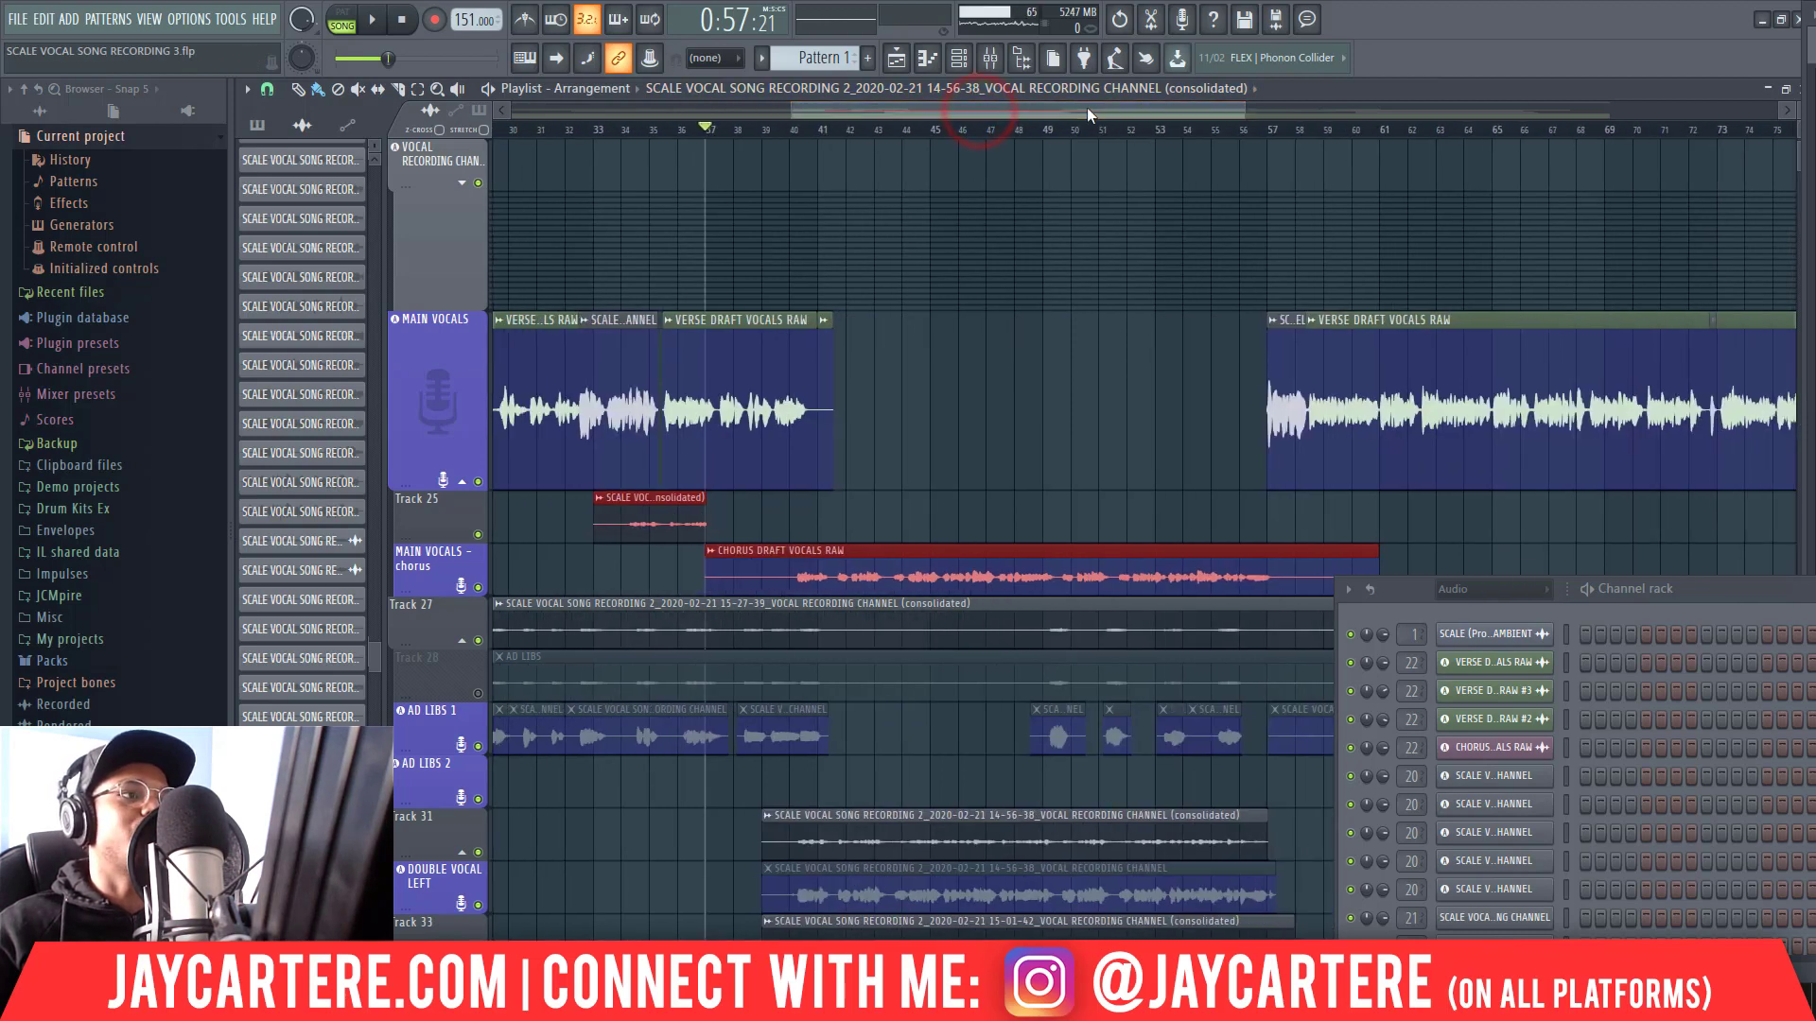
pyautogui.moveTo(1240, 105); pyautogui.dragTo(1607, 105)
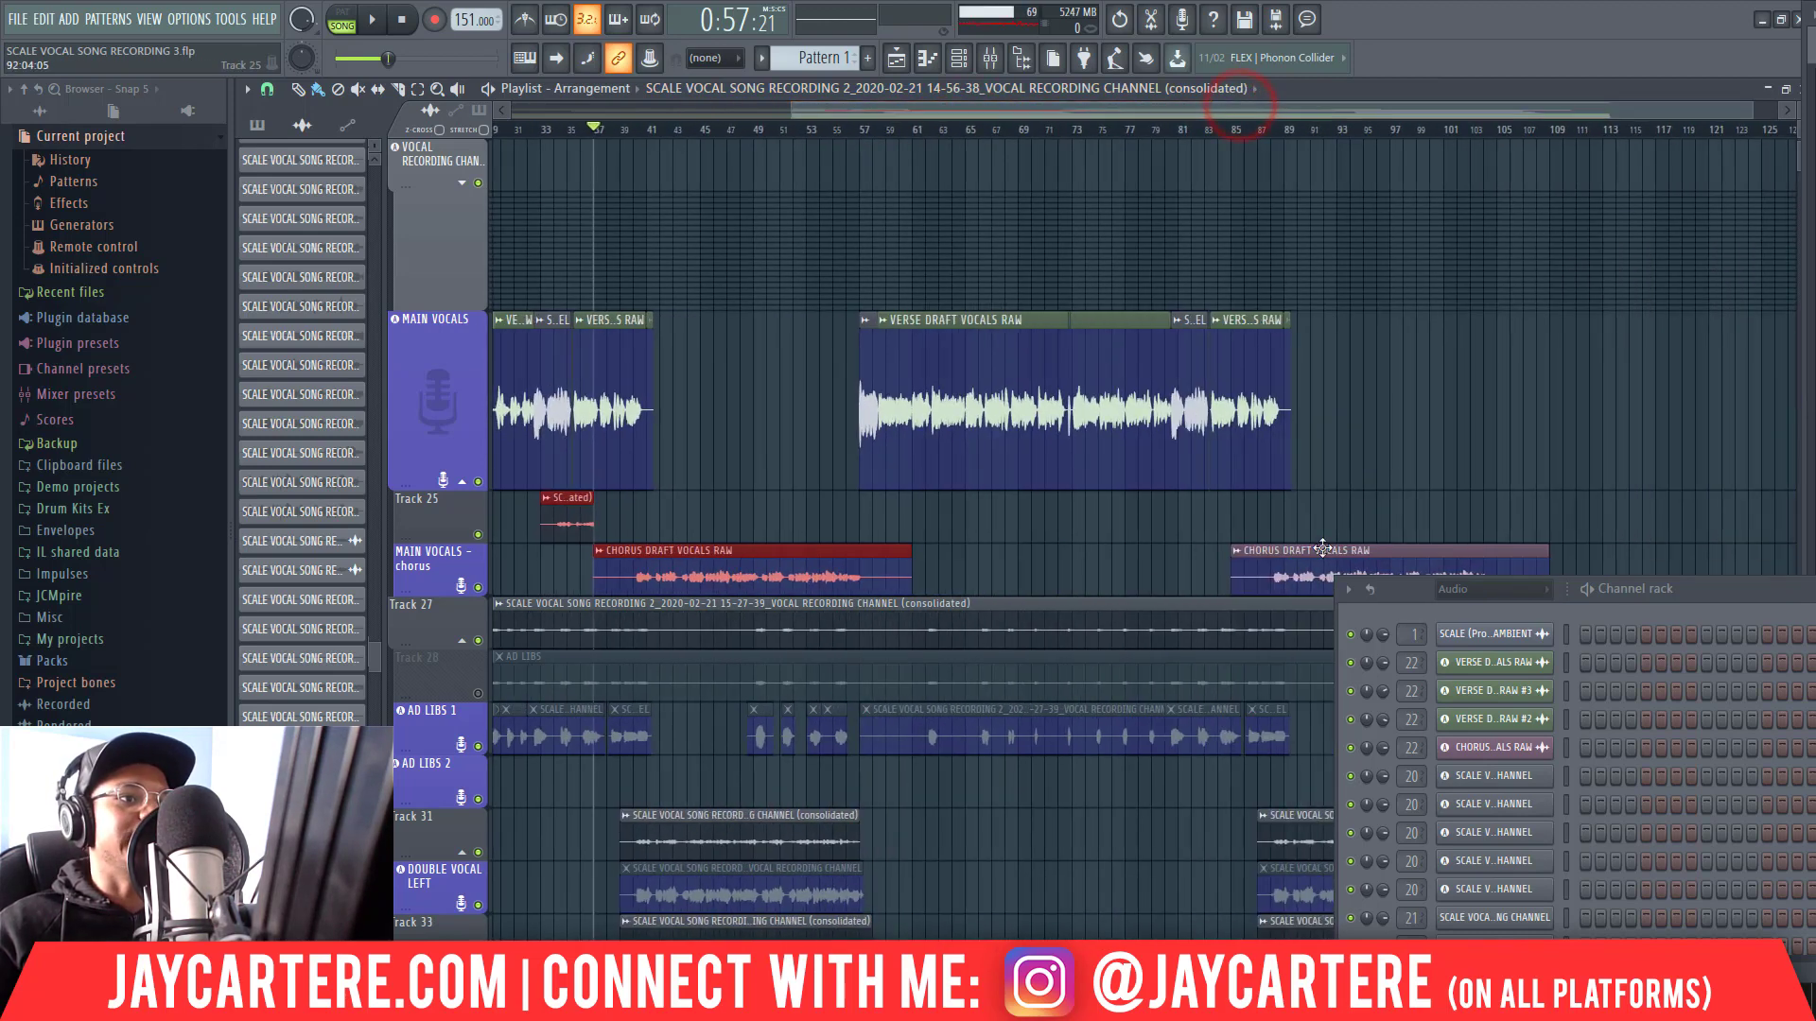
pyautogui.rightClick(1278, 571)
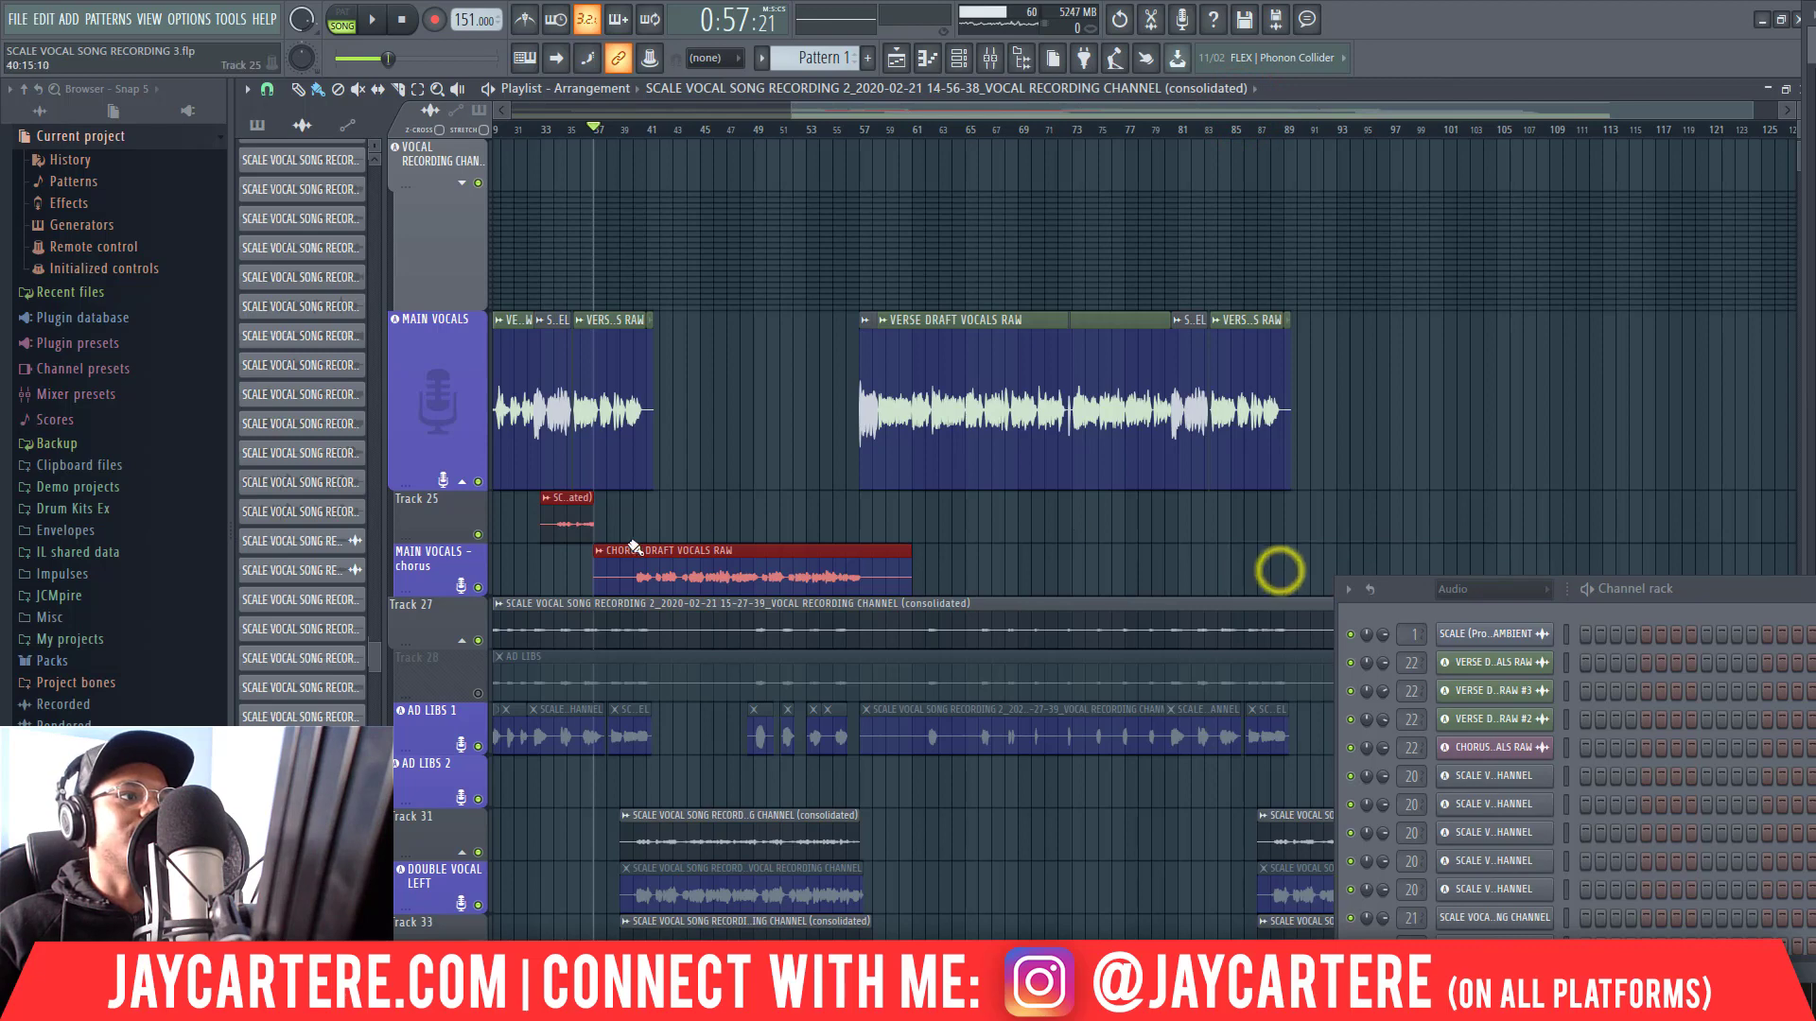
pyautogui.moveTo(557, 525); pyautogui.dragTo(1304, 551)
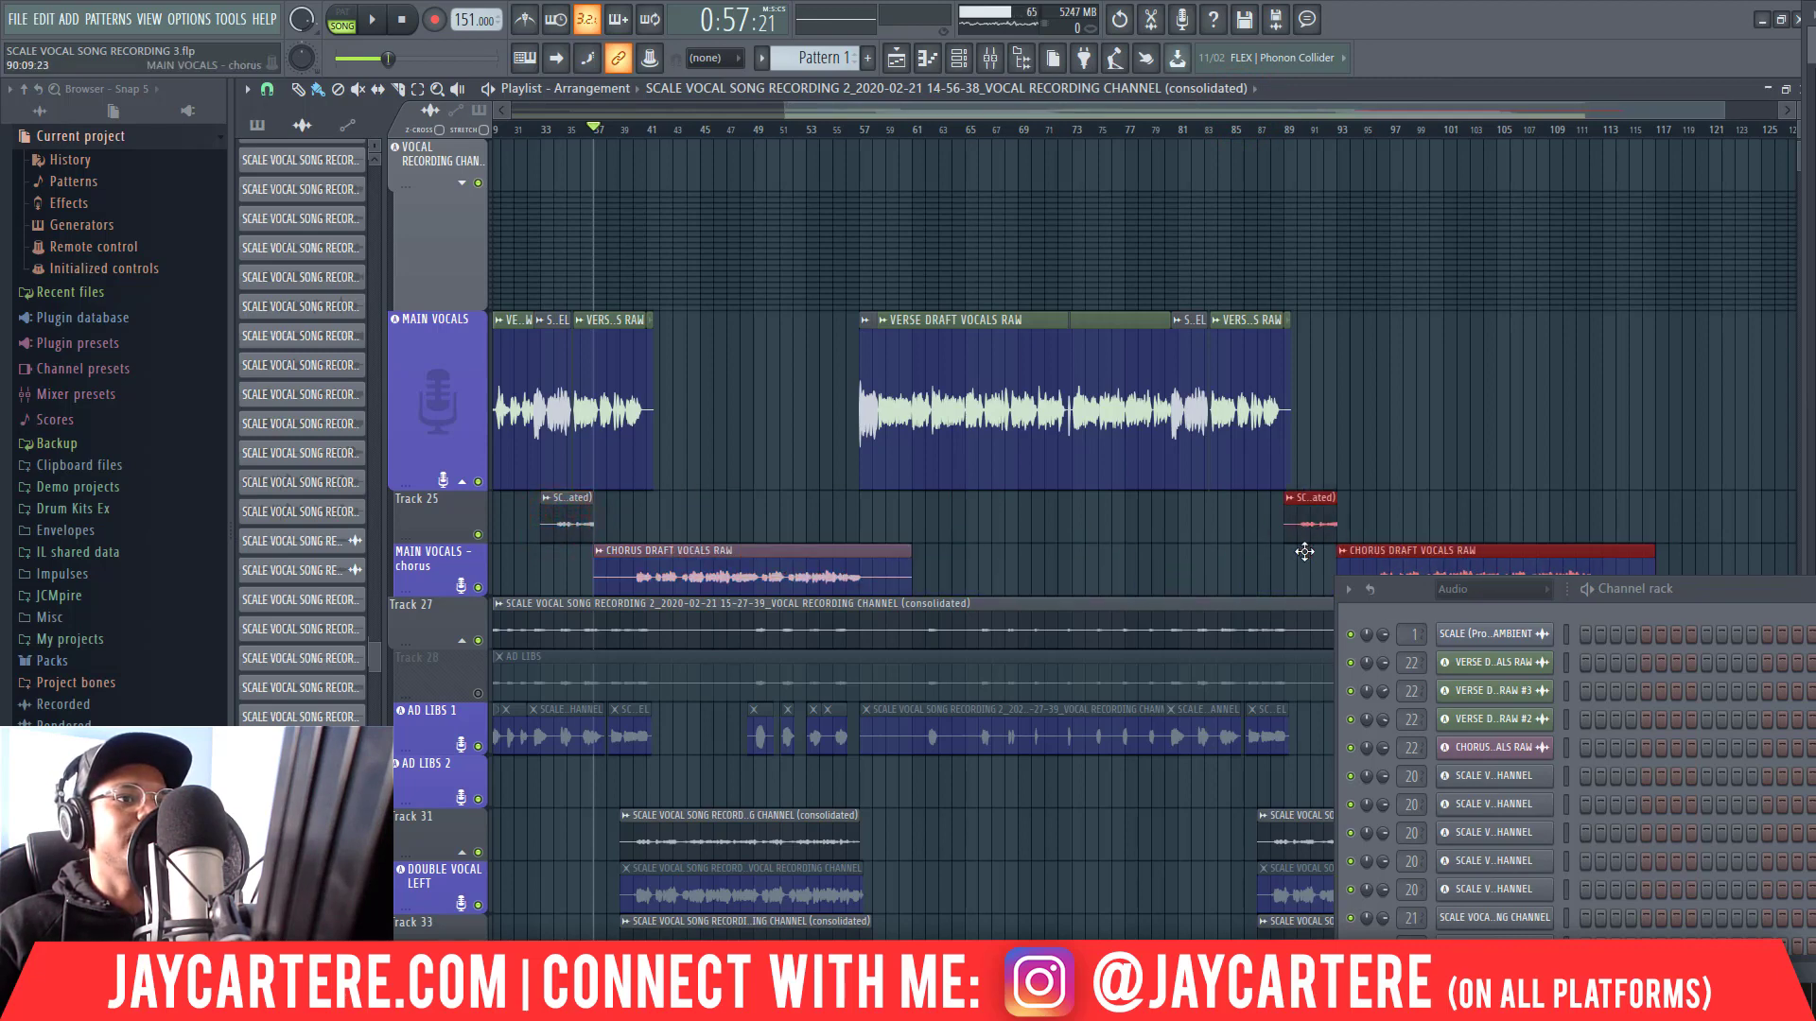
pyautogui.scroll(-2, 1363, 242)
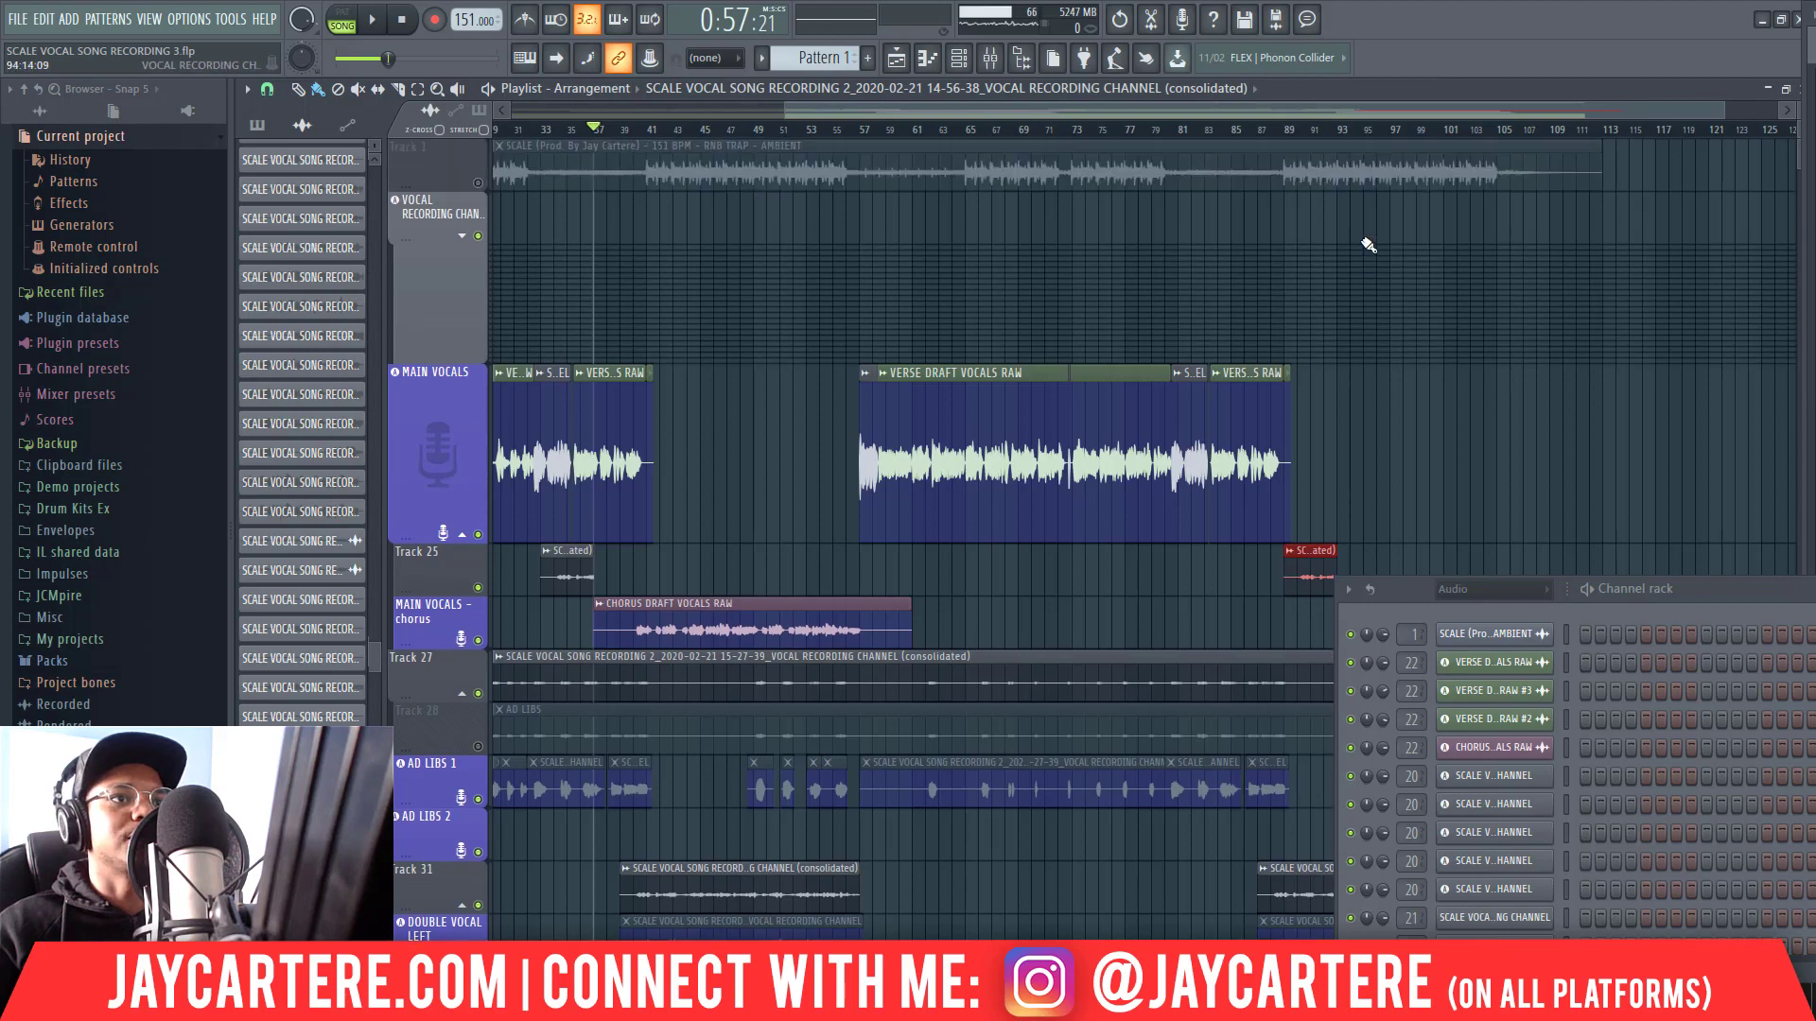
pyautogui.moveTo(1310, 425); pyautogui.dragTo(1238, 426)
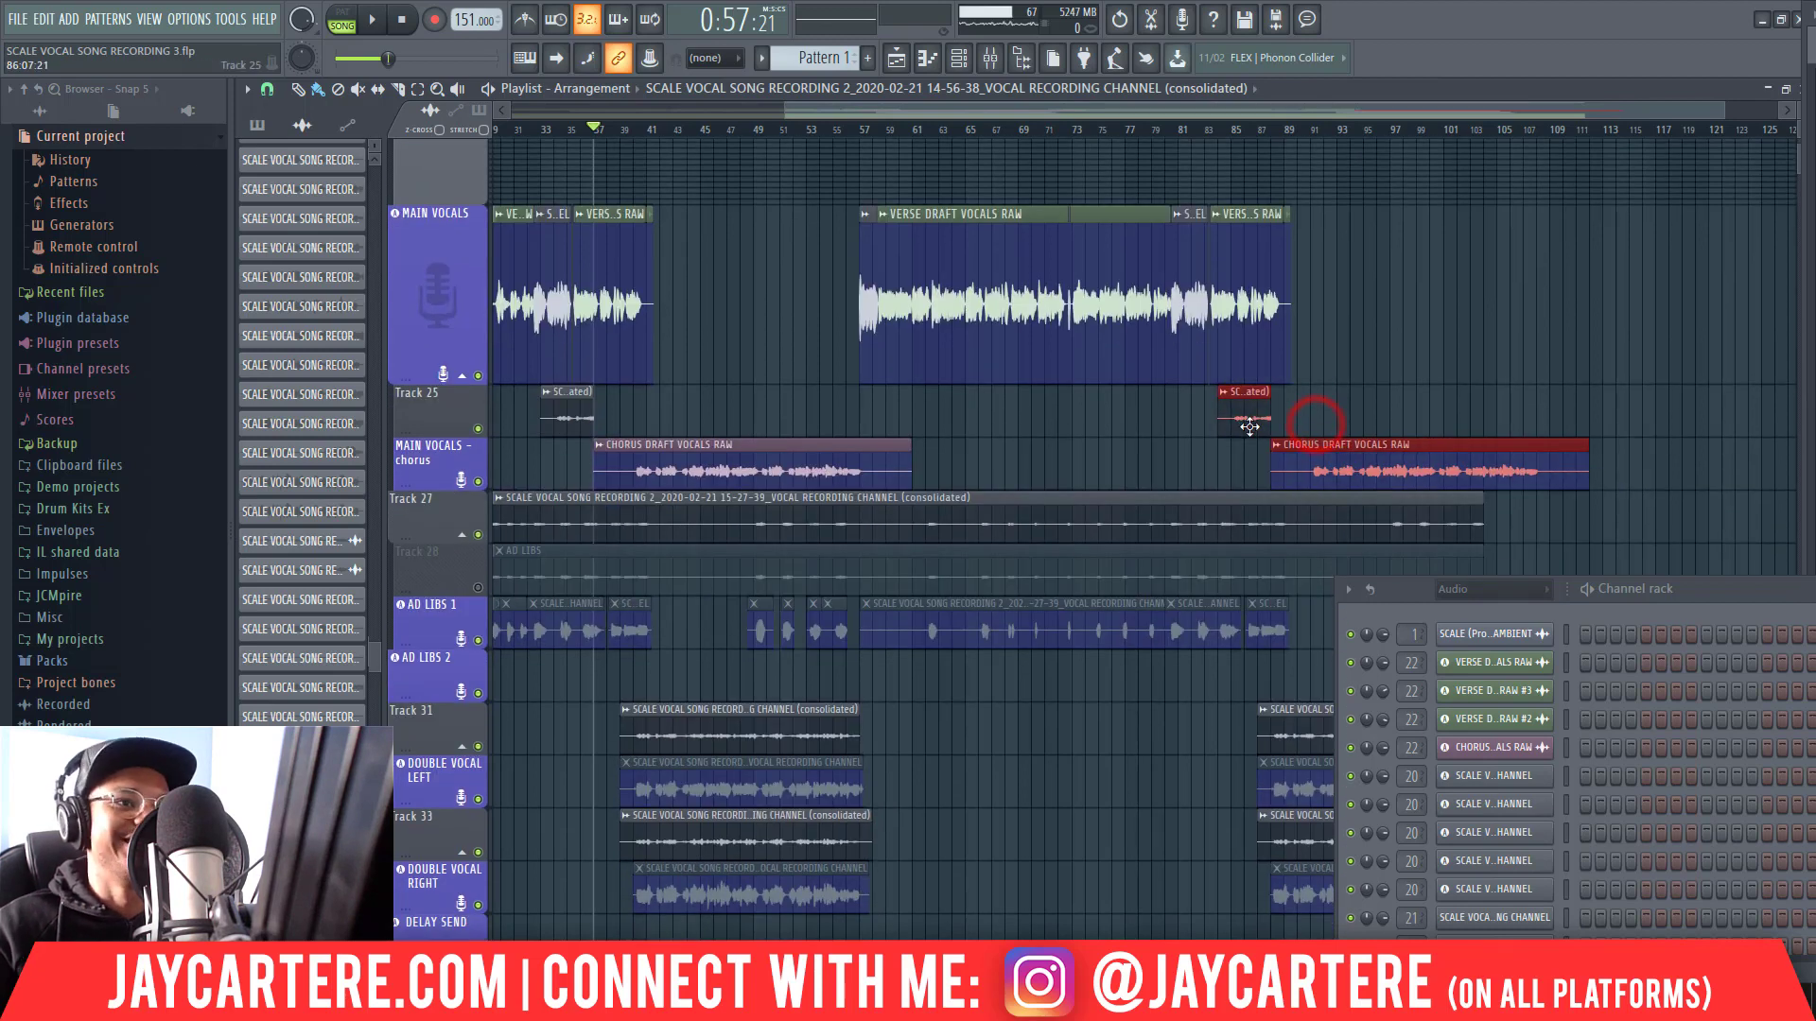
pyautogui.scroll(2, 1241, 421)
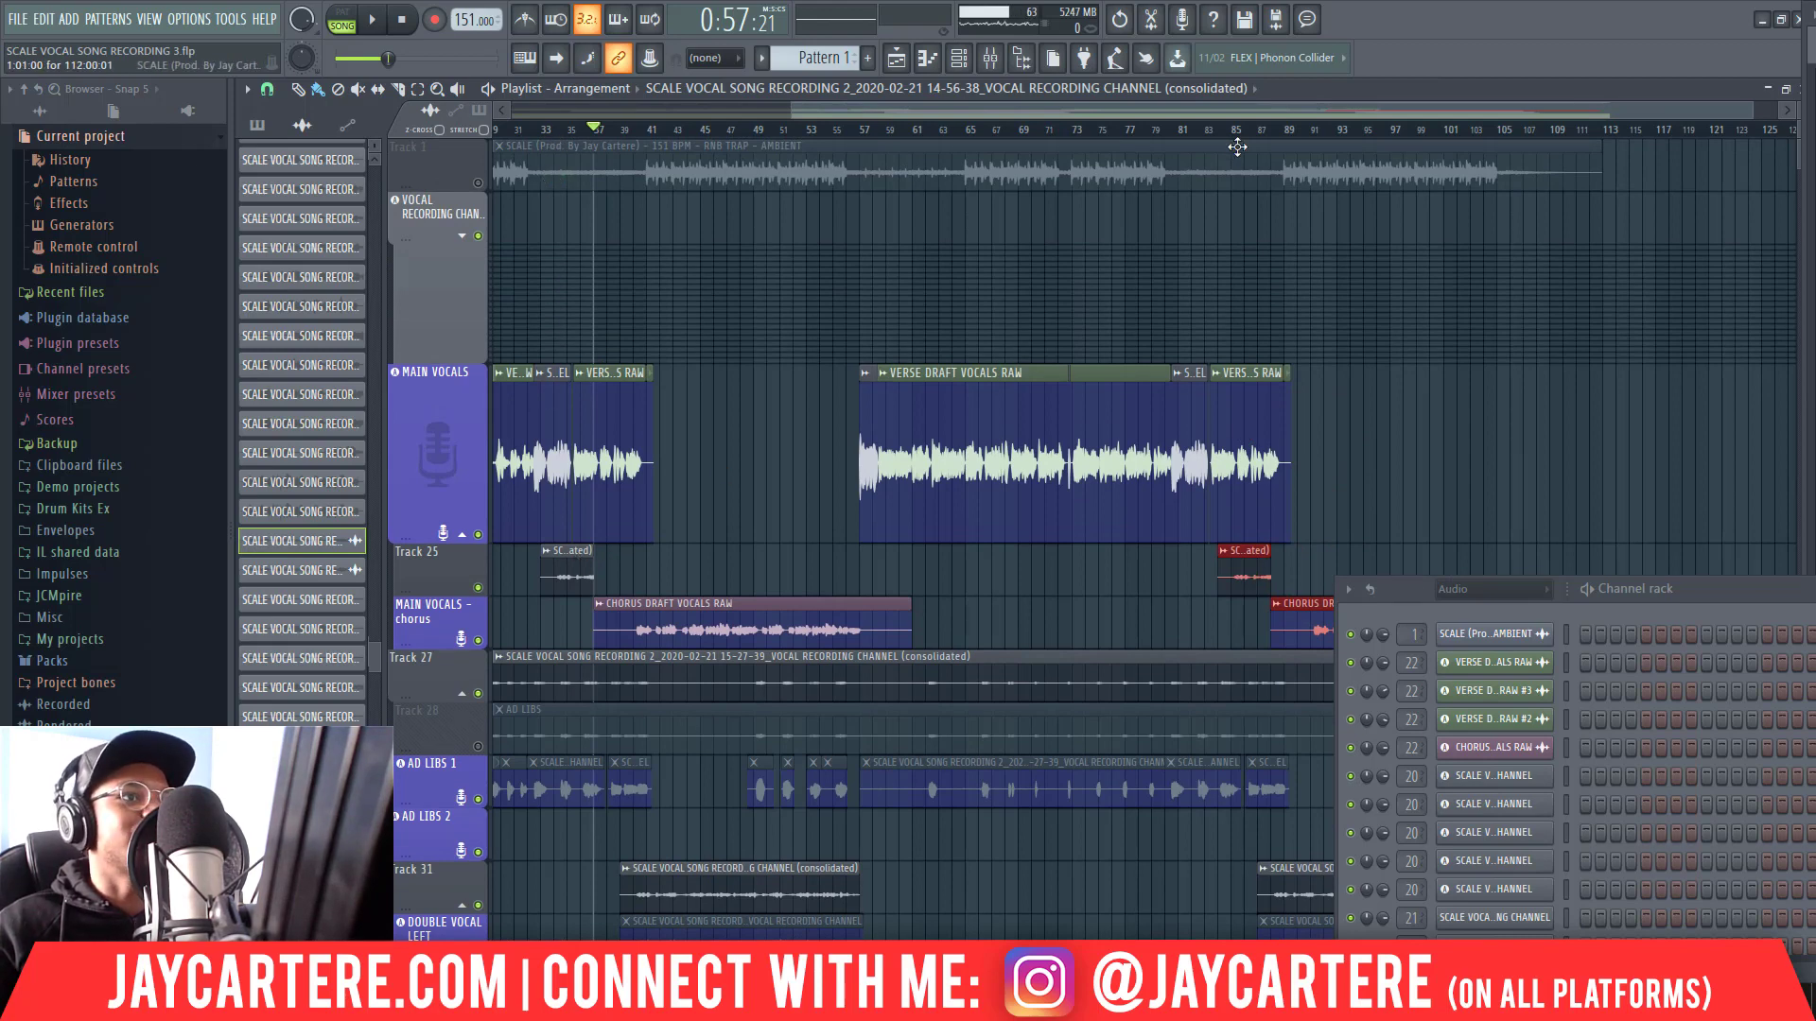
pyautogui.moveTo(1247, 568); pyautogui.dragTo(1207, 567)
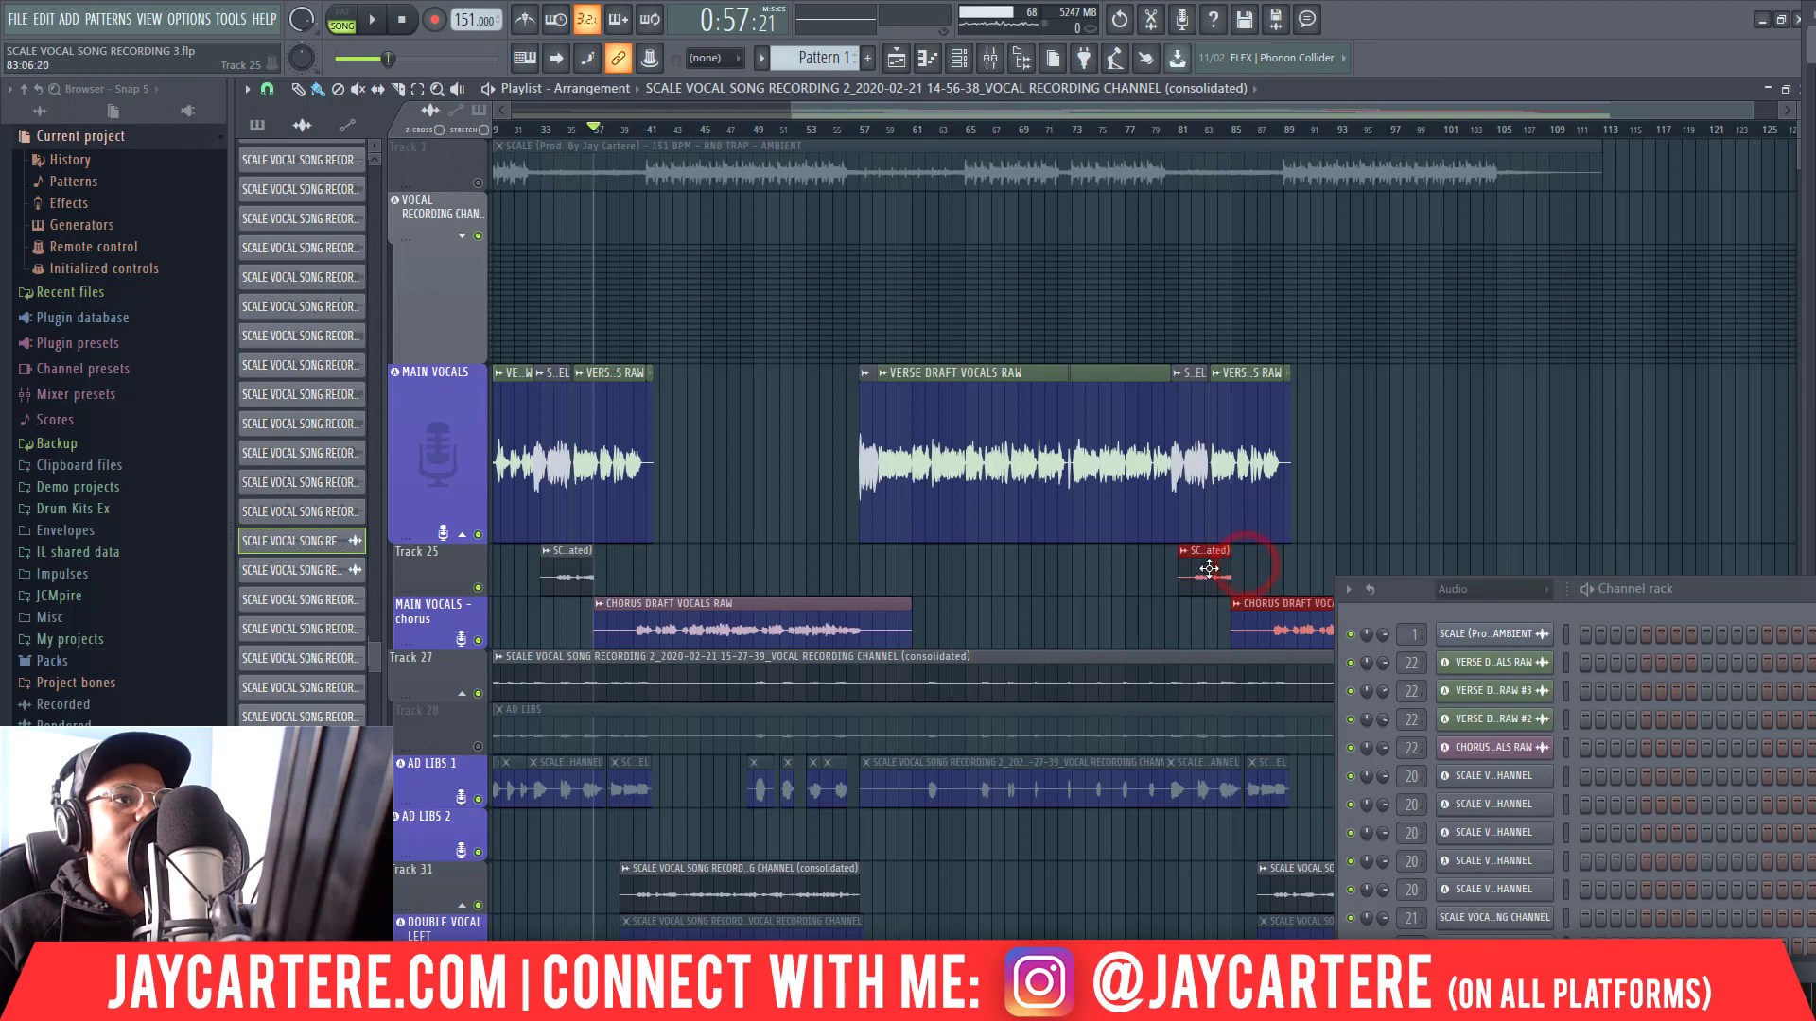
# Step: Play back from bar 88 to check timing, then delete the copied snippet from Track 25
pyautogui.moveTo(1288, 132); pyautogui.dragTo(1276, 135)
pyautogui.press('space')
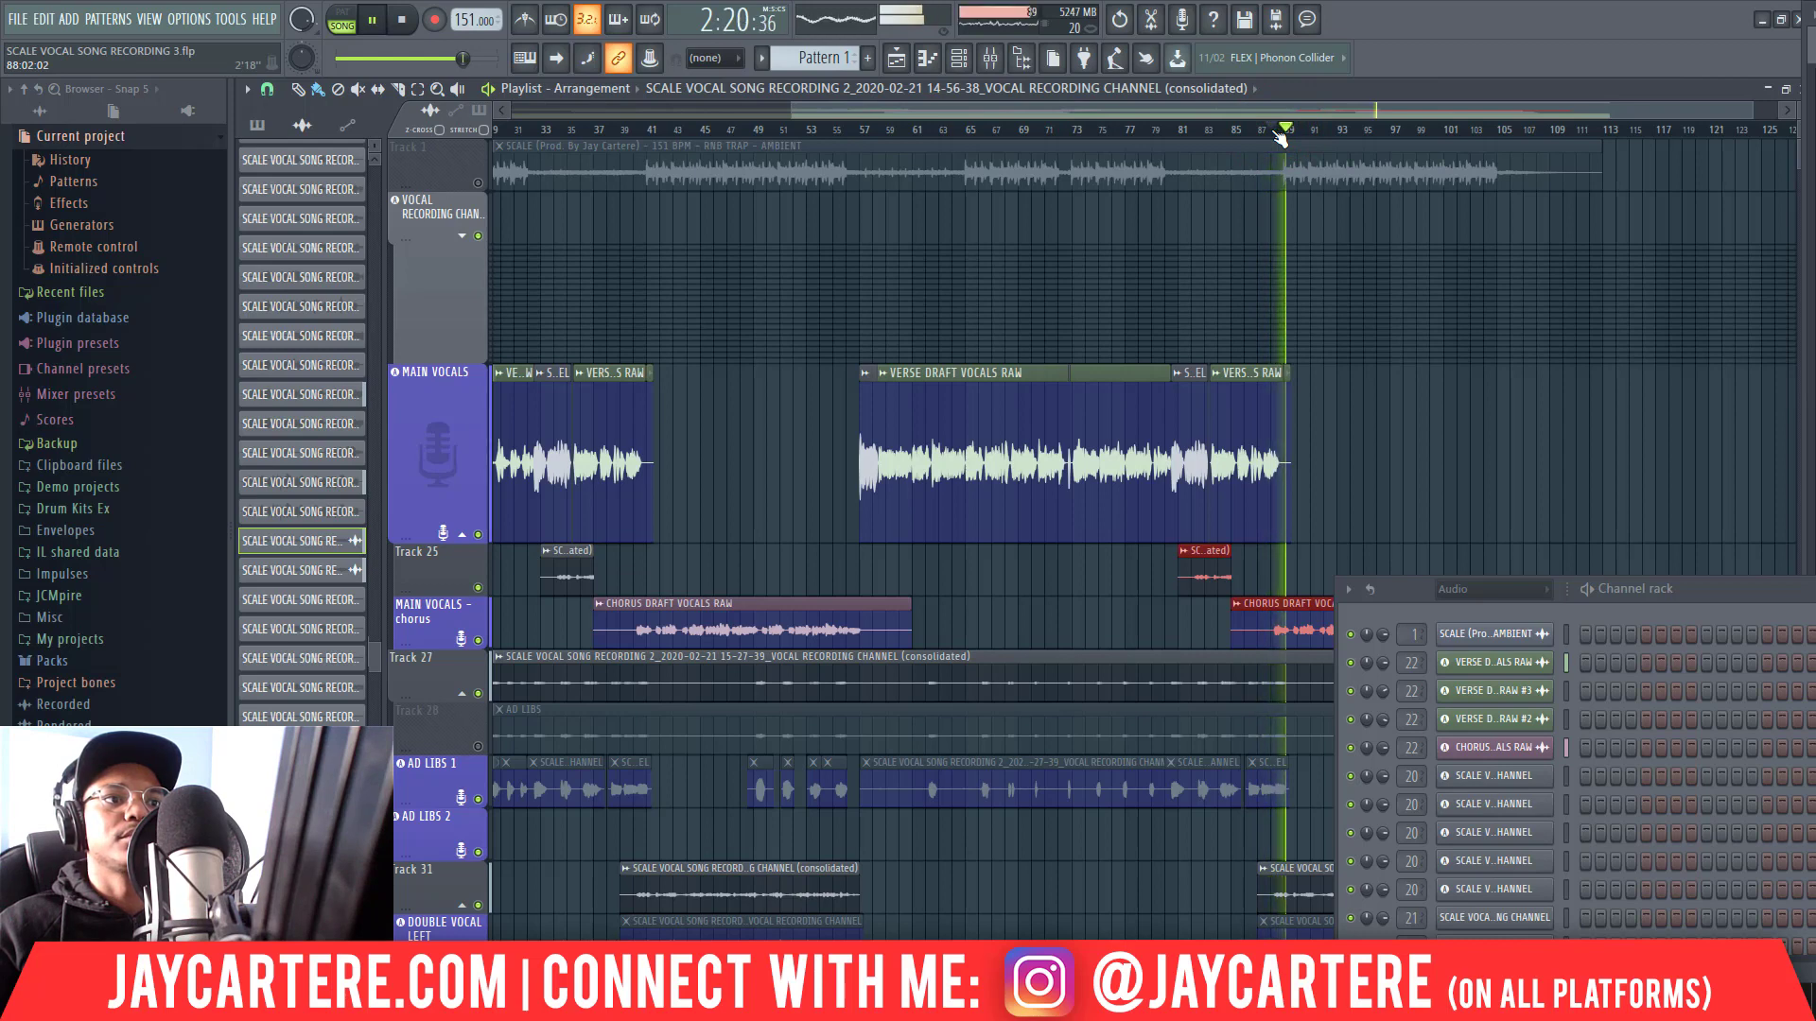
pyautogui.press('space')
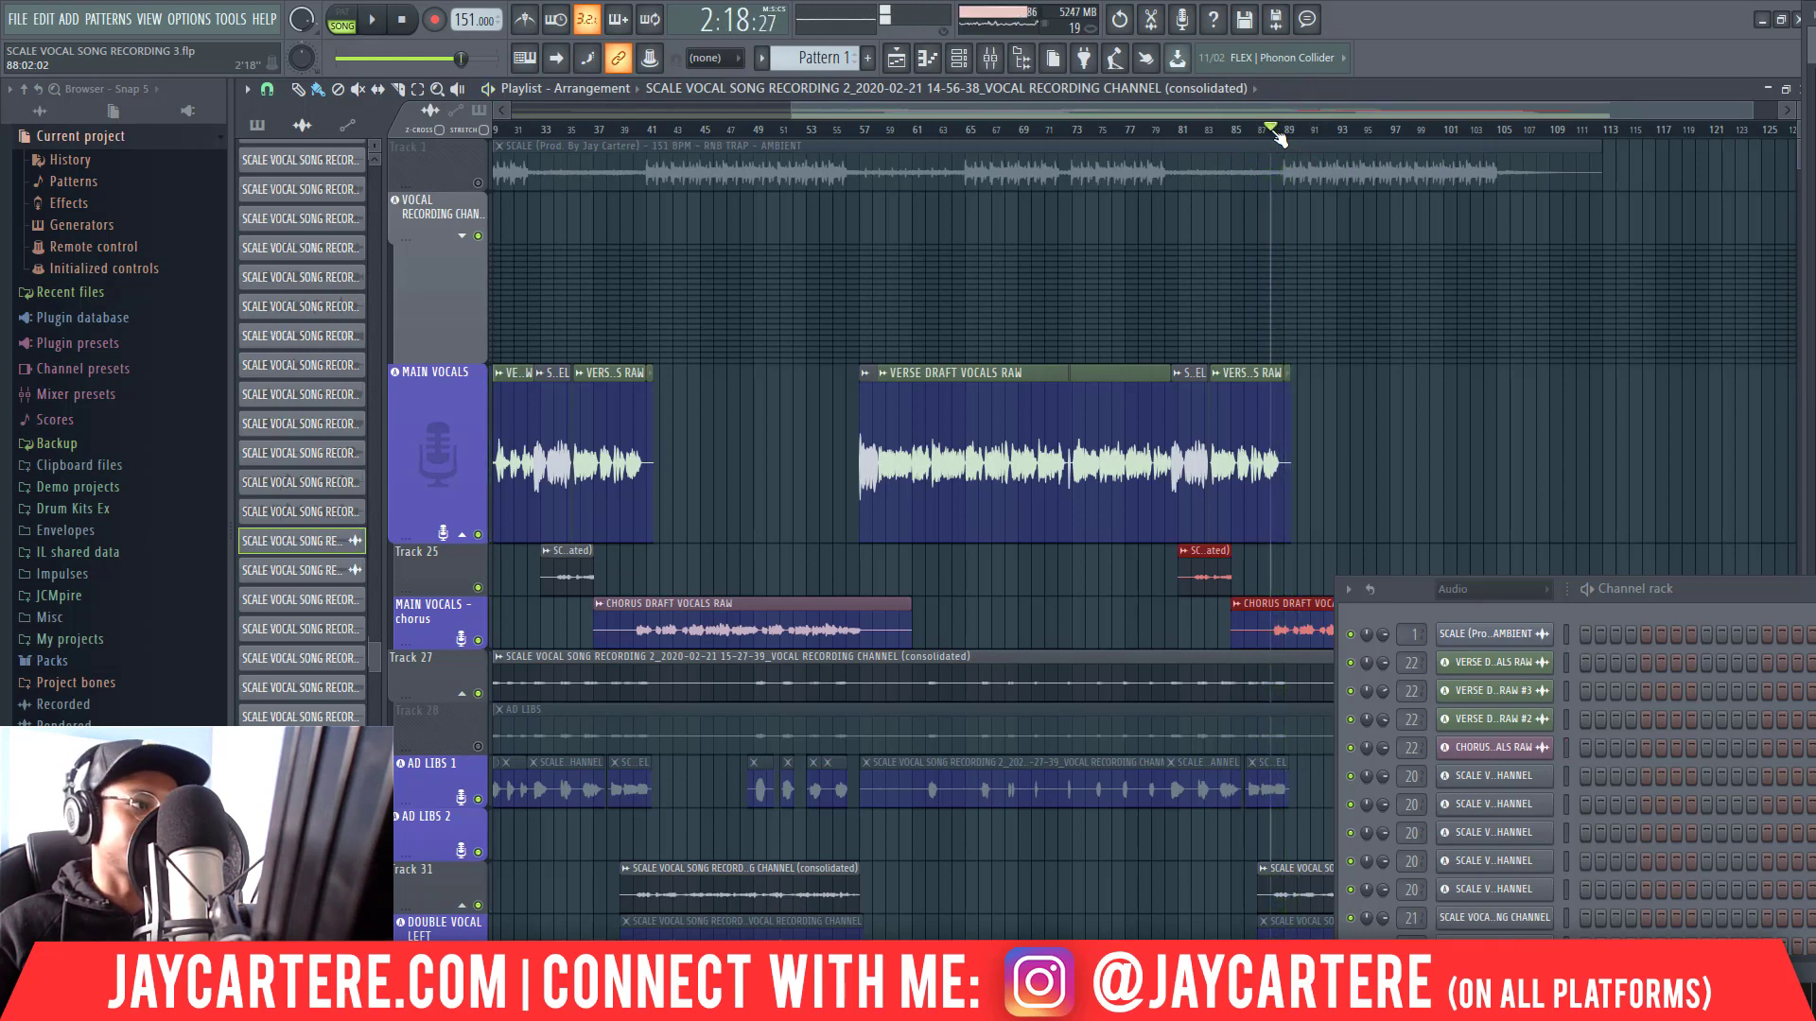
pyautogui.moveTo(1400, 588); pyautogui.dragTo(1616, 628)
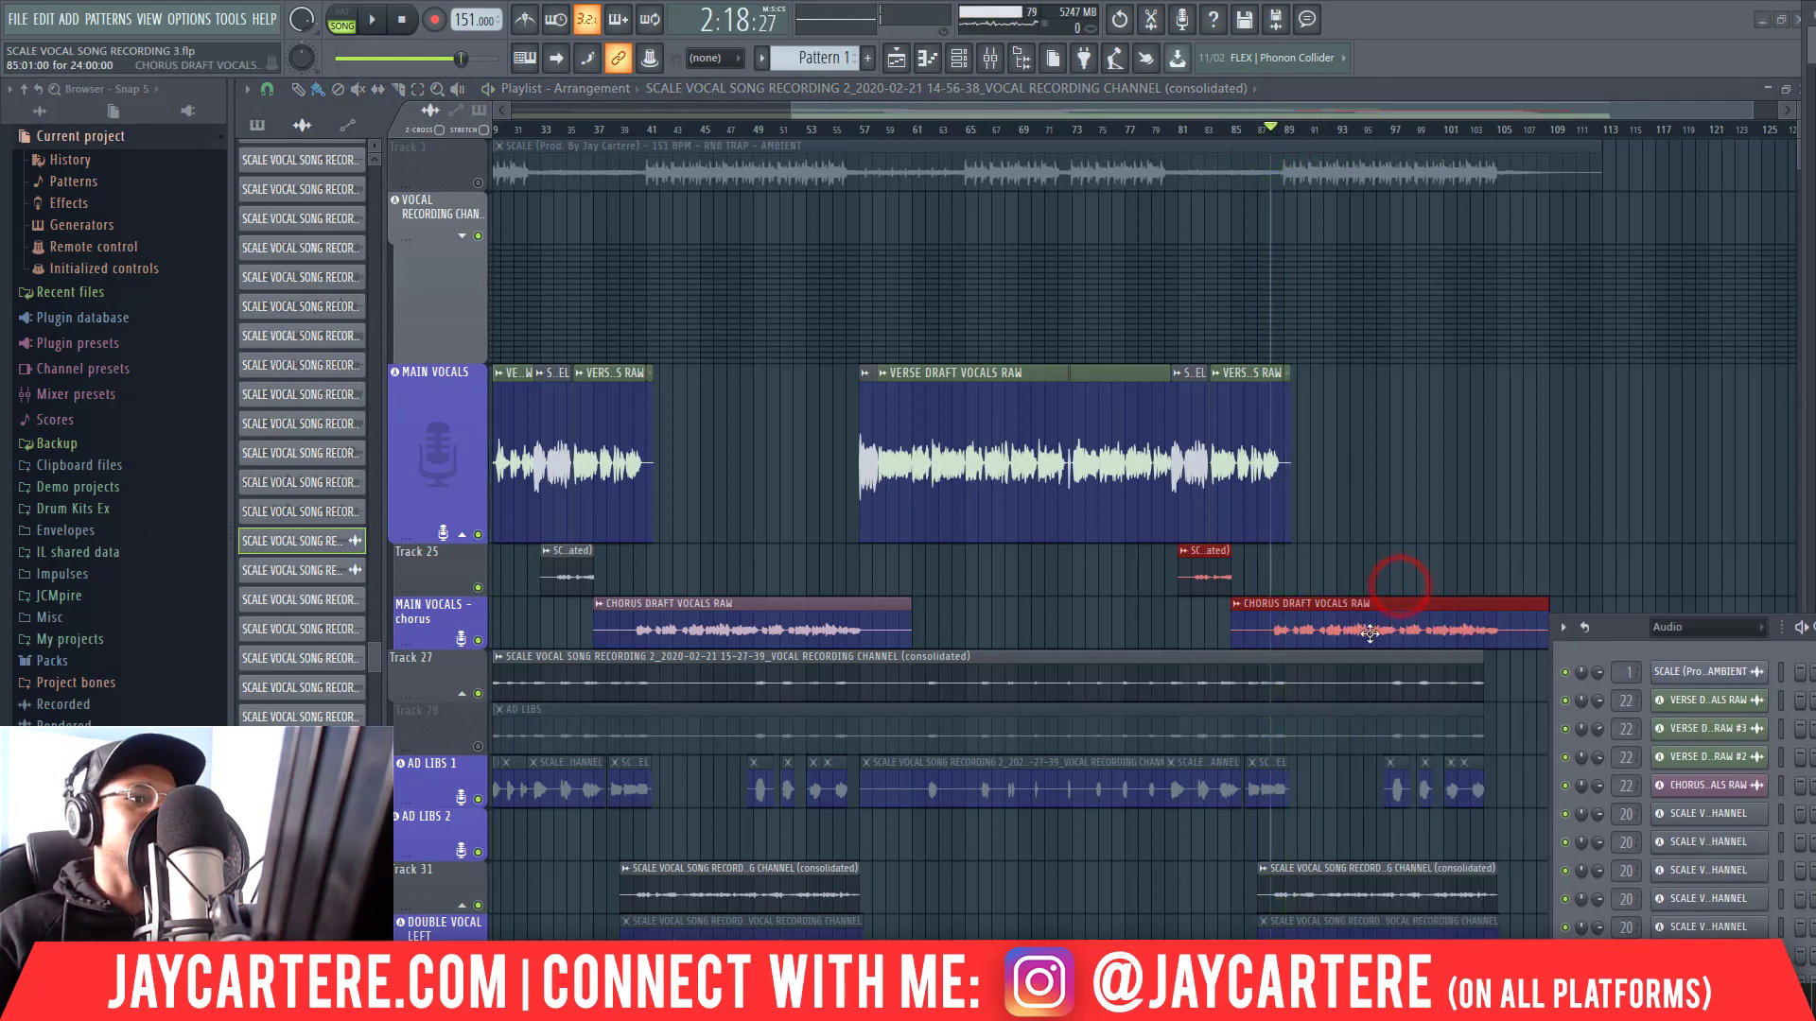
pyautogui.scroll(-2, 1349, 729)
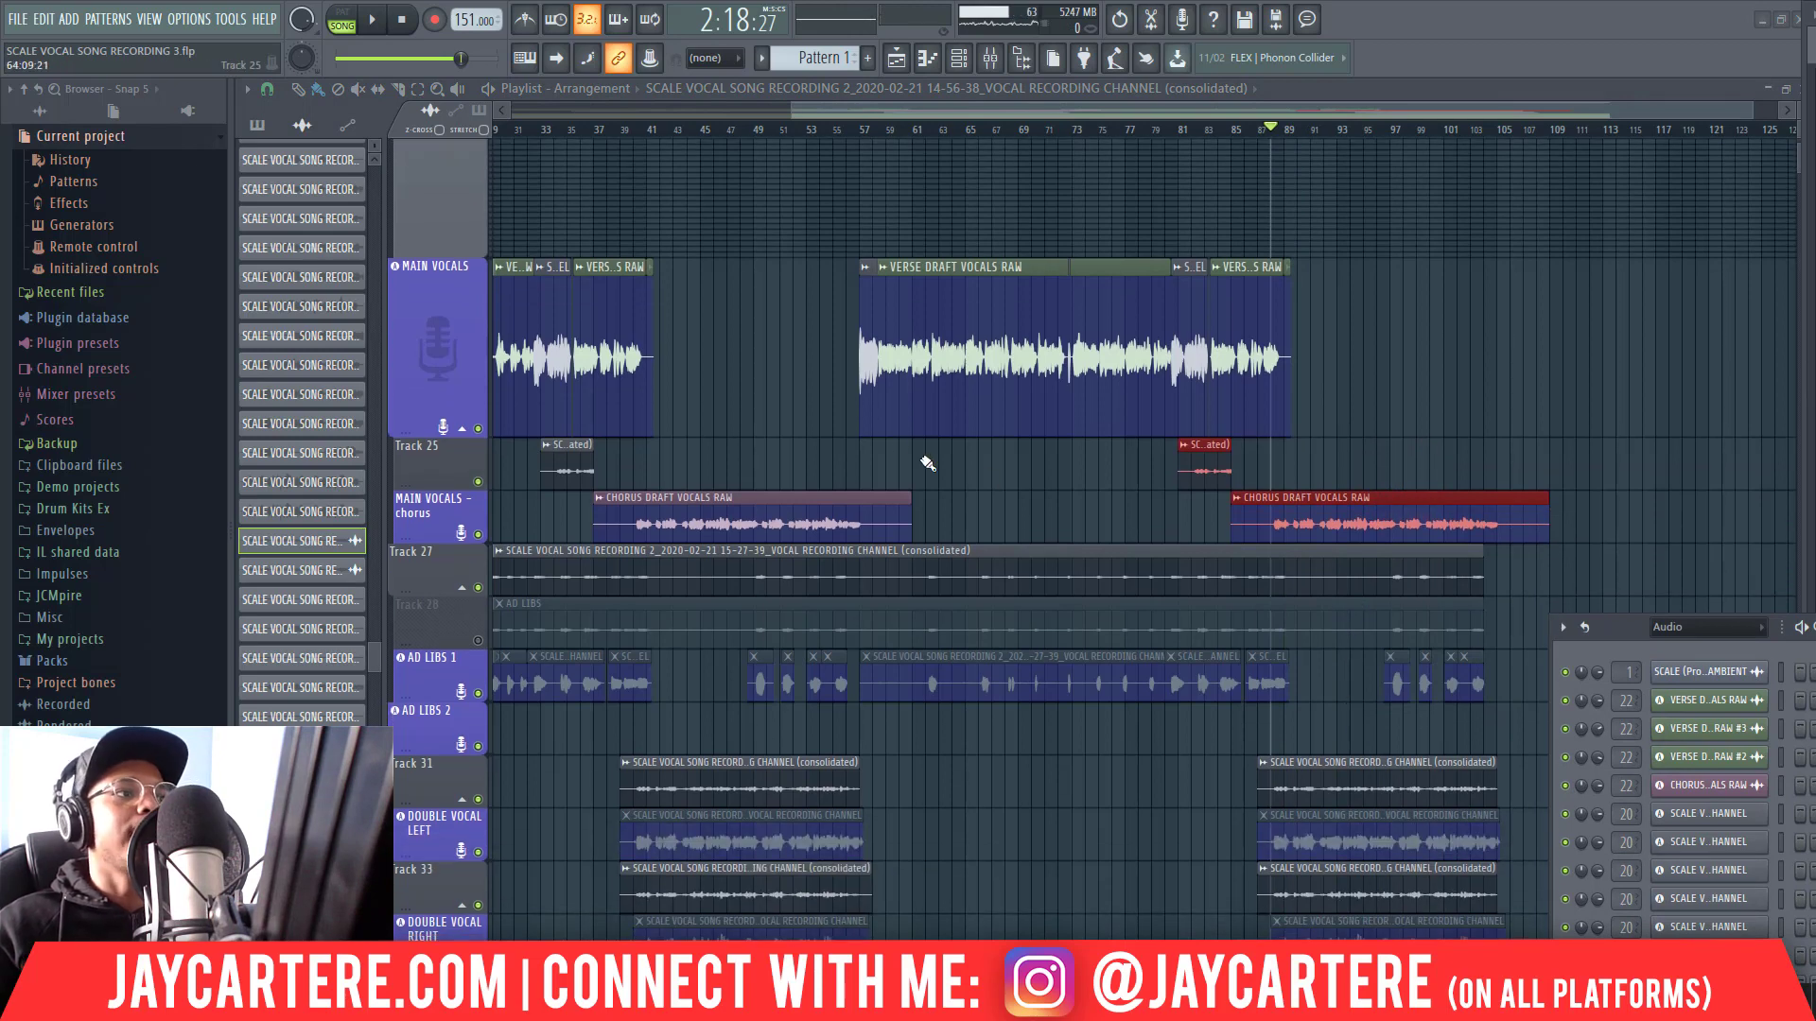
pyautogui.scroll(2, 1117, 499)
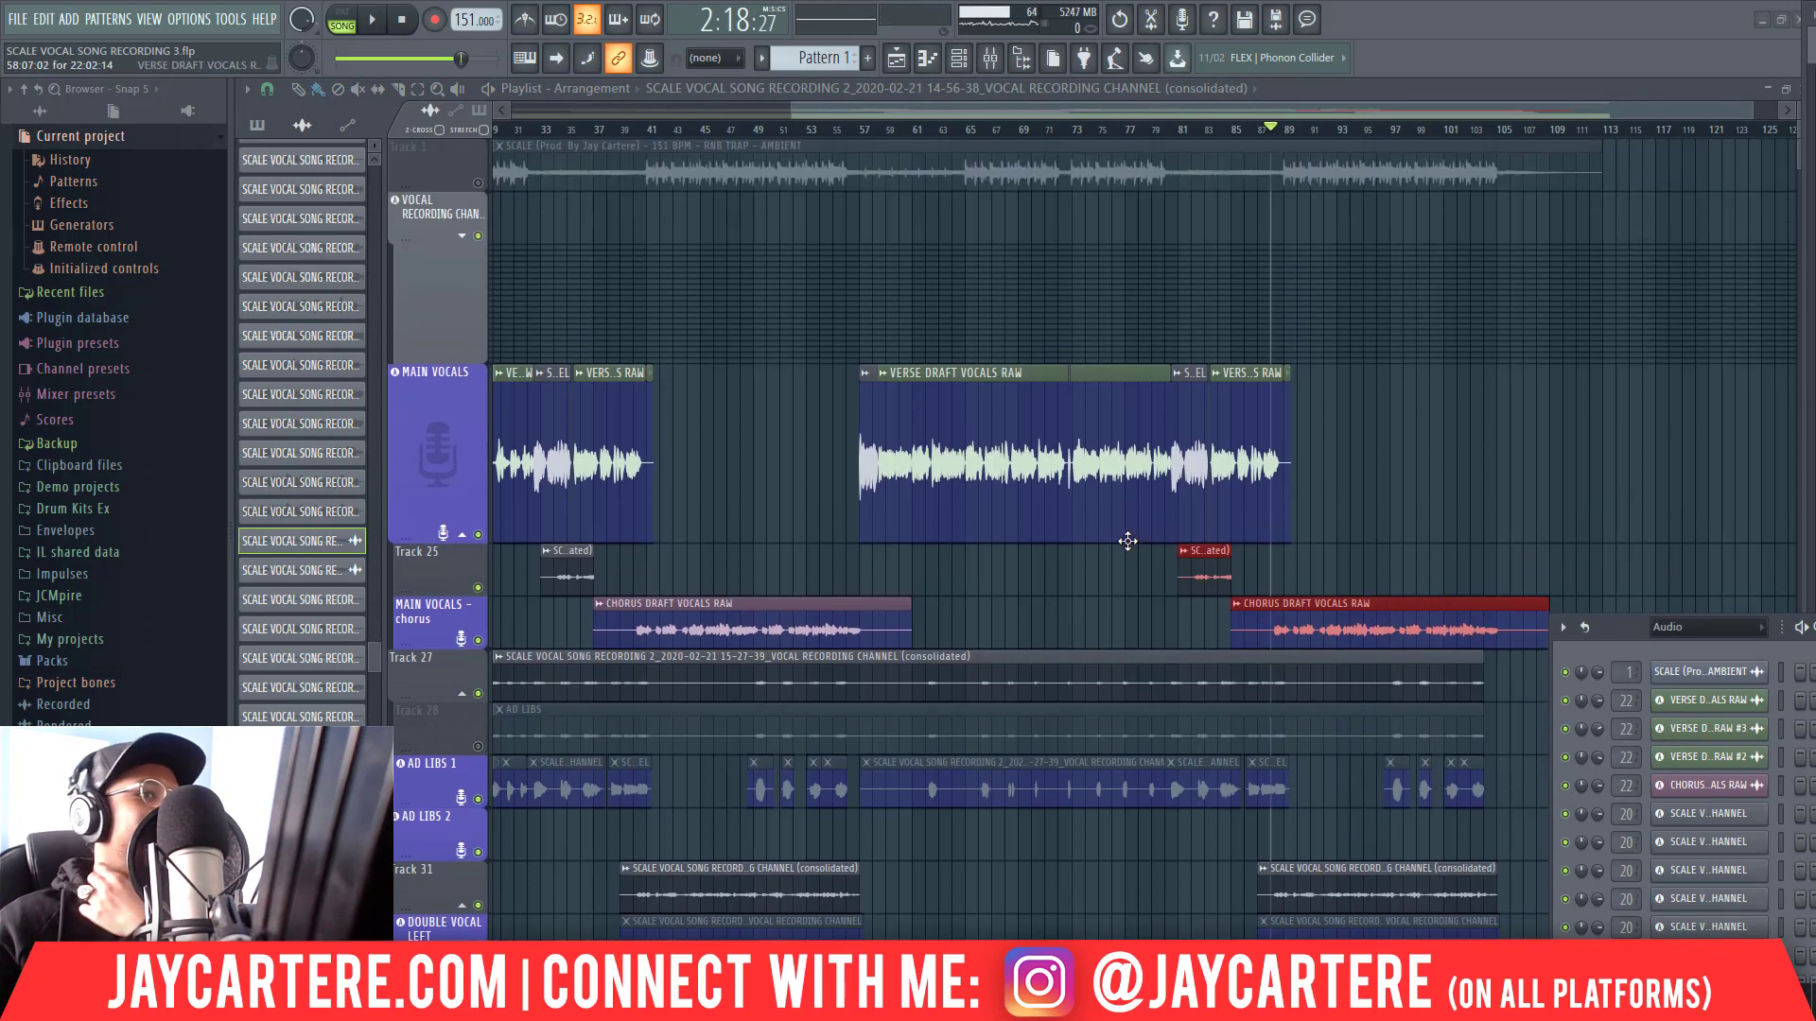
pyautogui.rightClick(1200, 573)
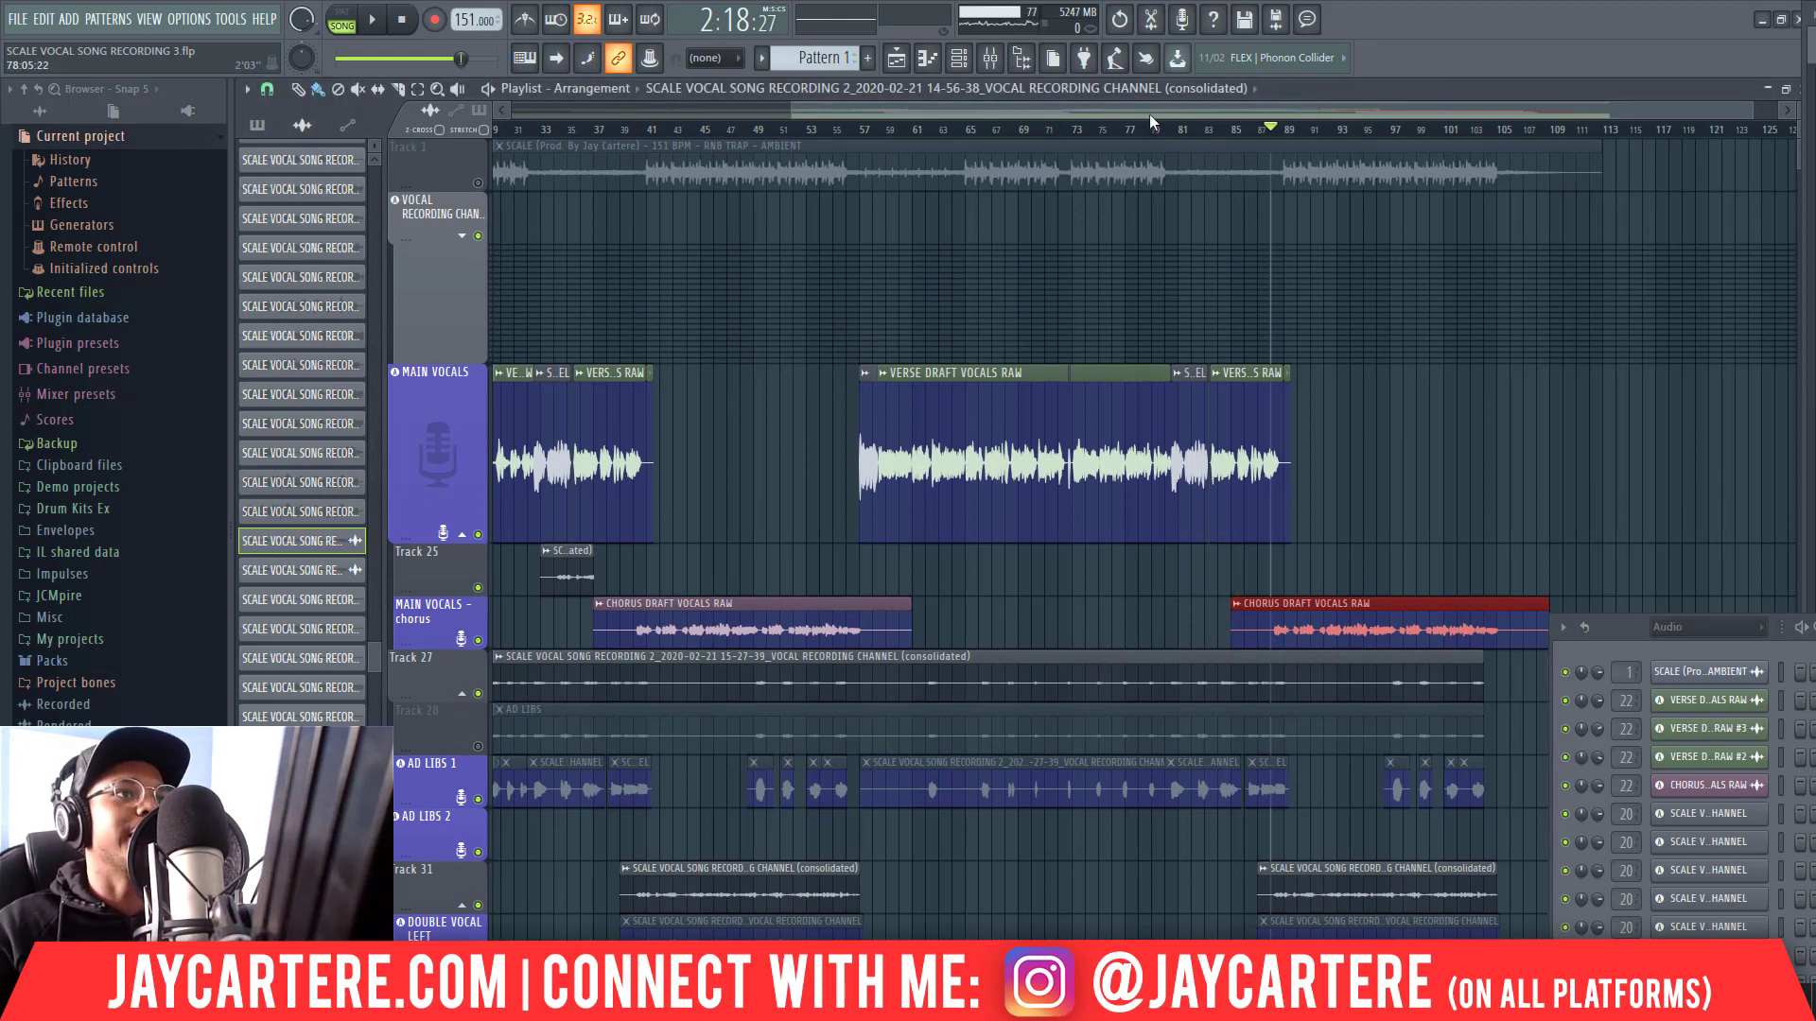
pyautogui.moveTo(1152, 112); pyautogui.dragTo(878, 112)
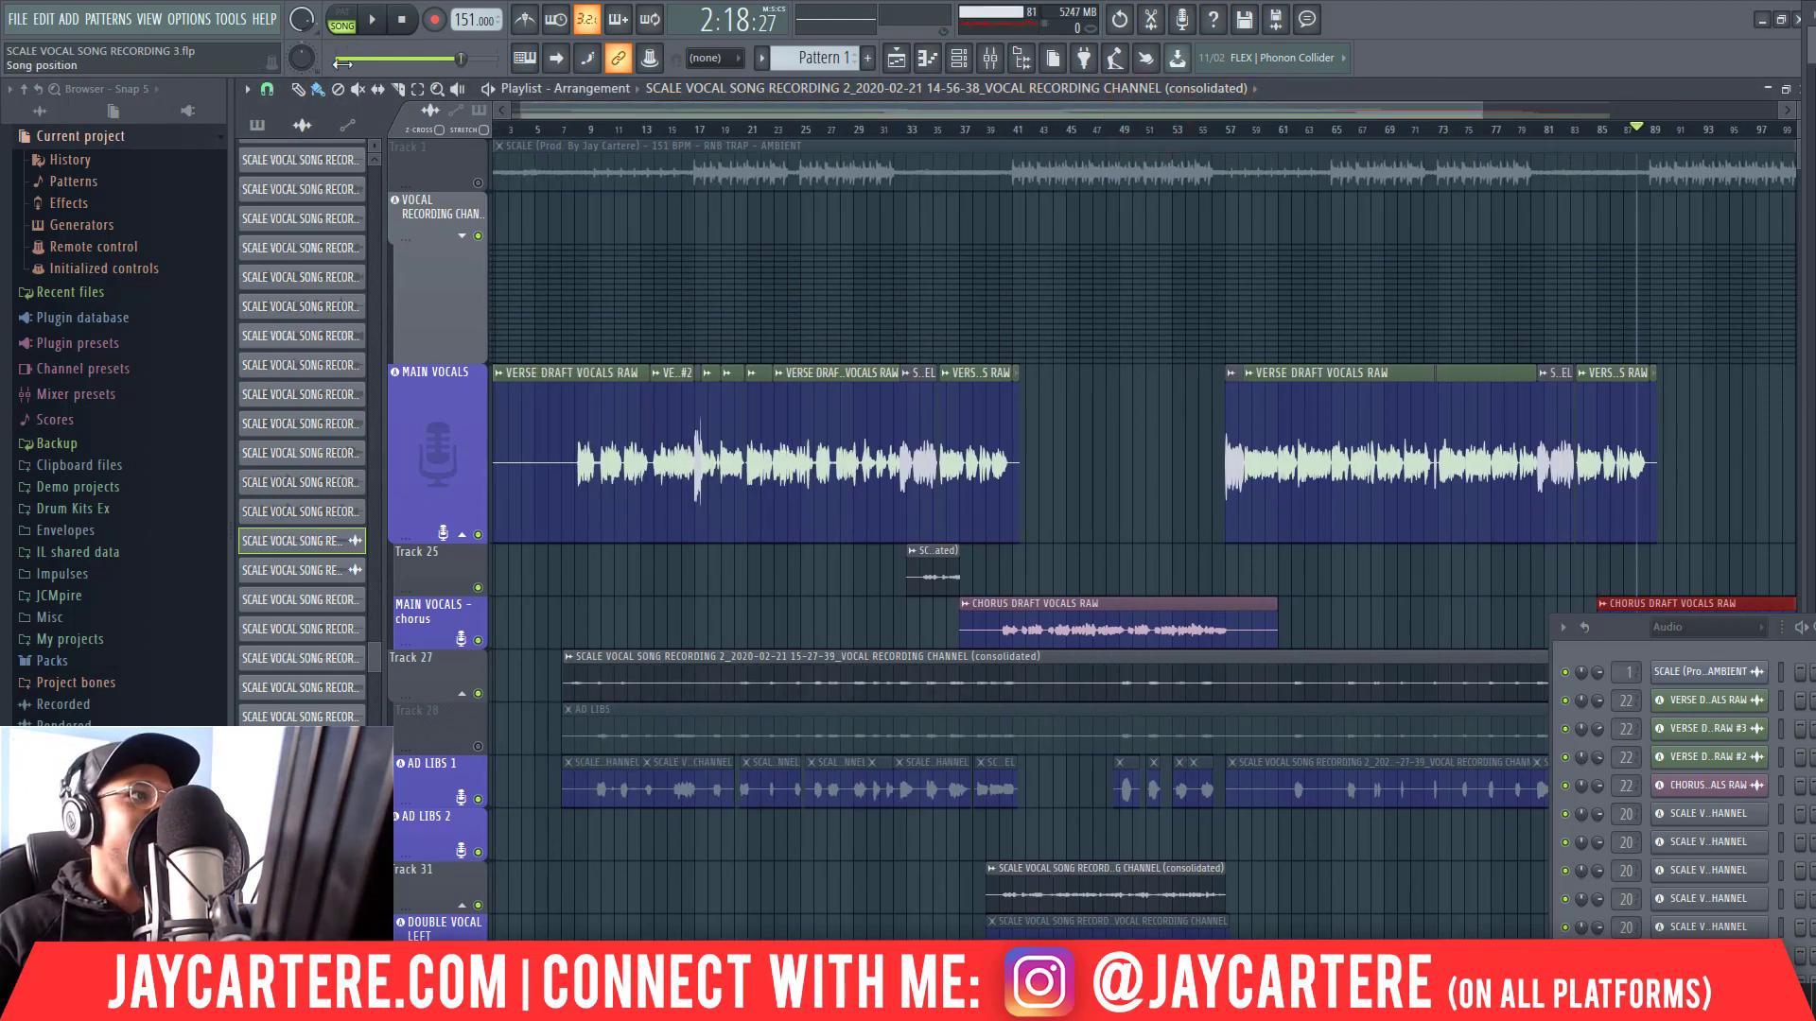
# Step: Place a Pattern 1 clip on the chorus track and move it up to Track 25
pyautogui.click(258, 125)
pyautogui.click(282, 164)
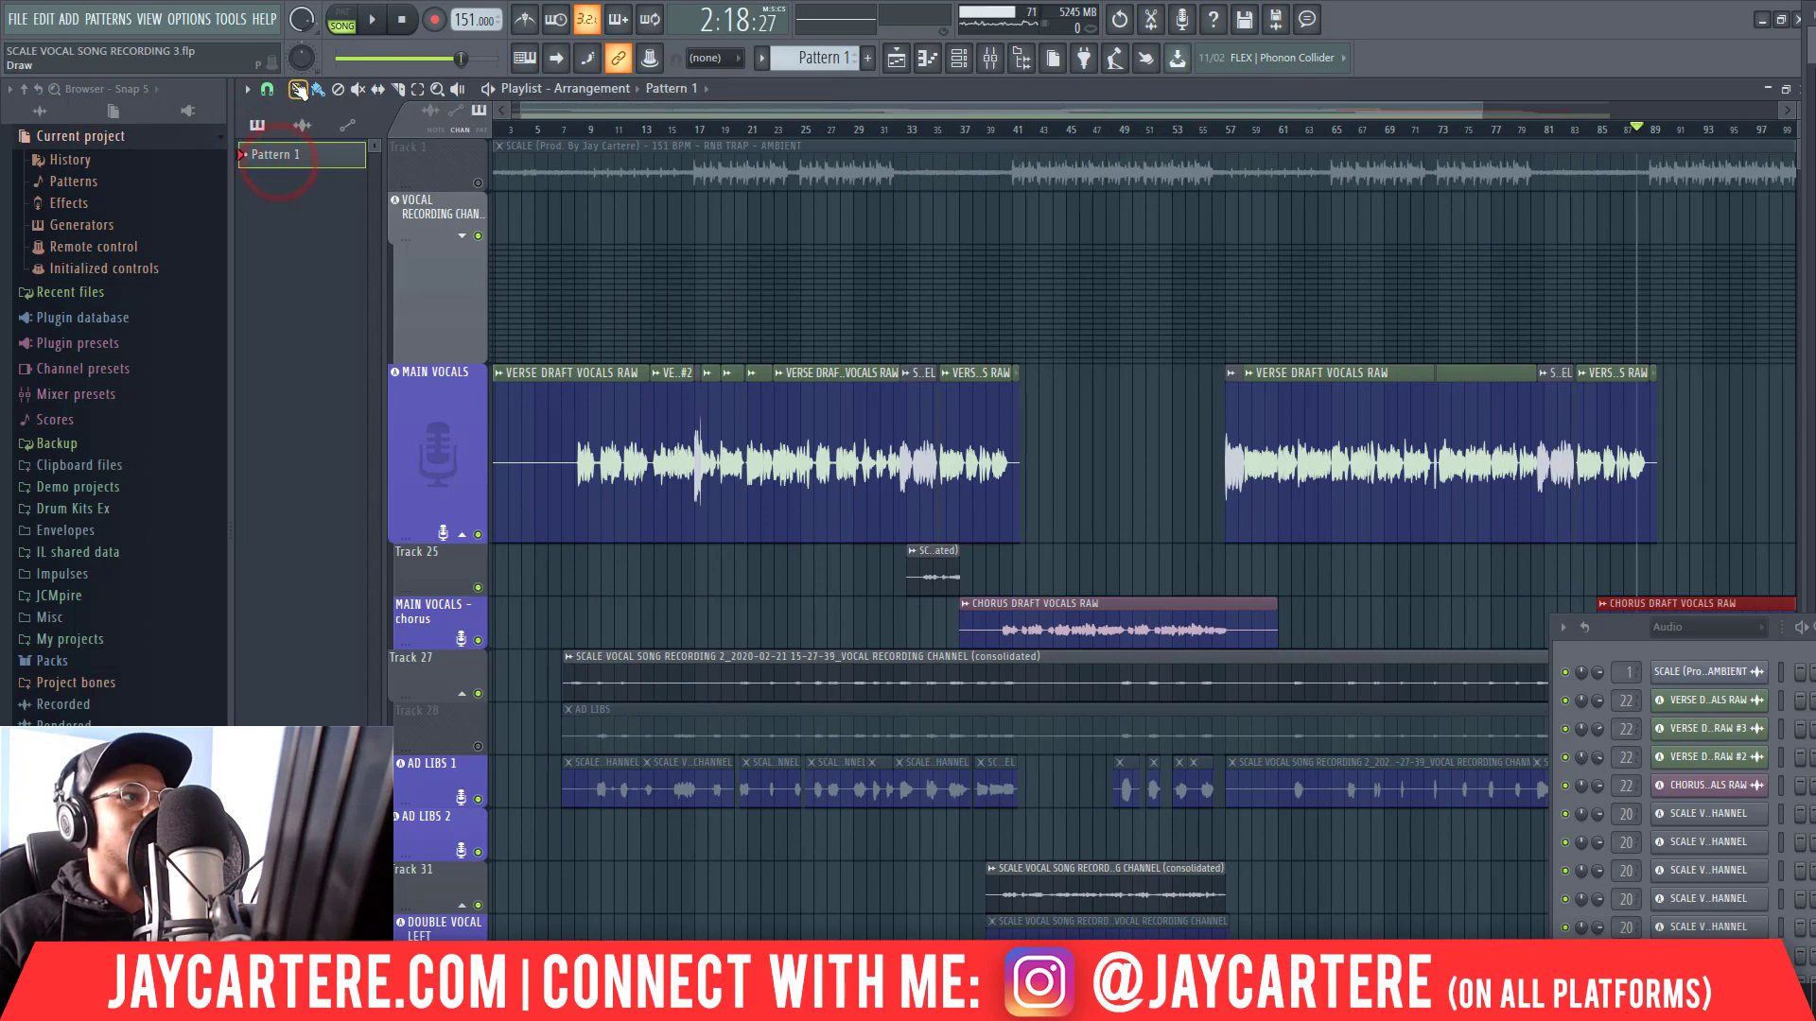
pyautogui.click(1362, 602)
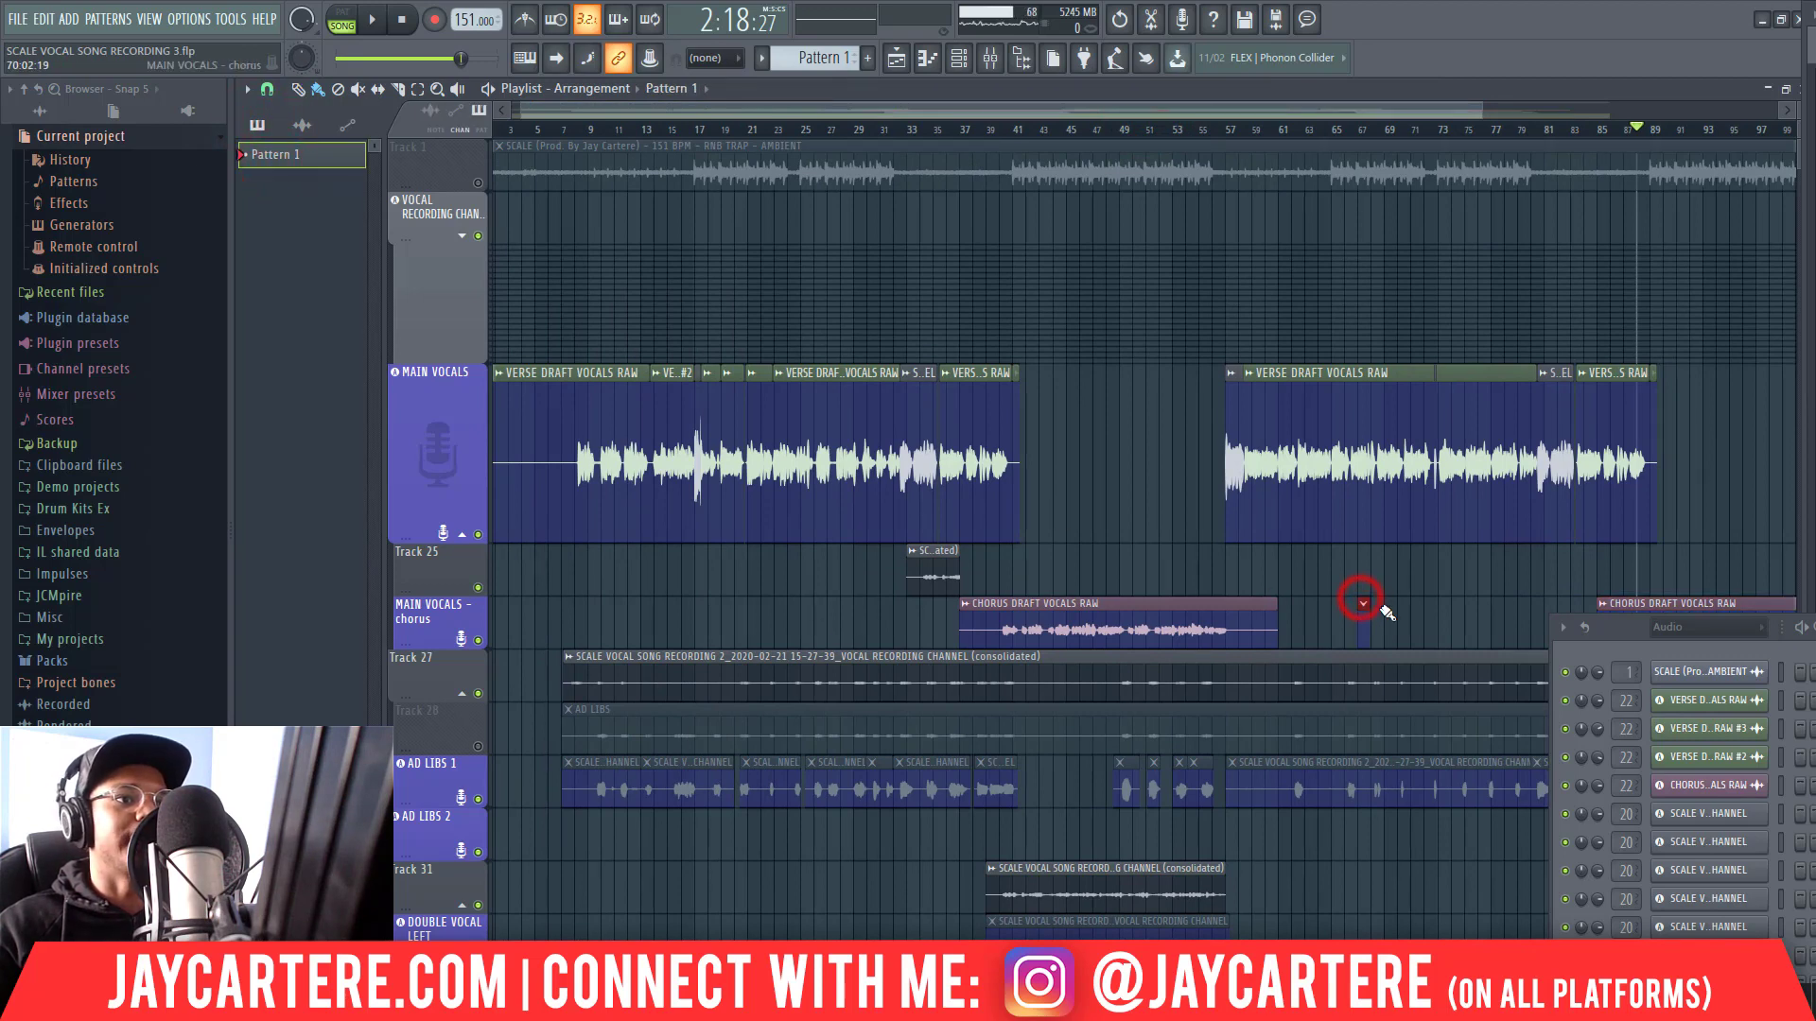
pyautogui.moveTo(1364, 624); pyautogui.dragTo(989, 569)
# Step: Delete the small consolidated clip and the Pattern 1 clip from Track 25
pyautogui.rightClick(923, 567)
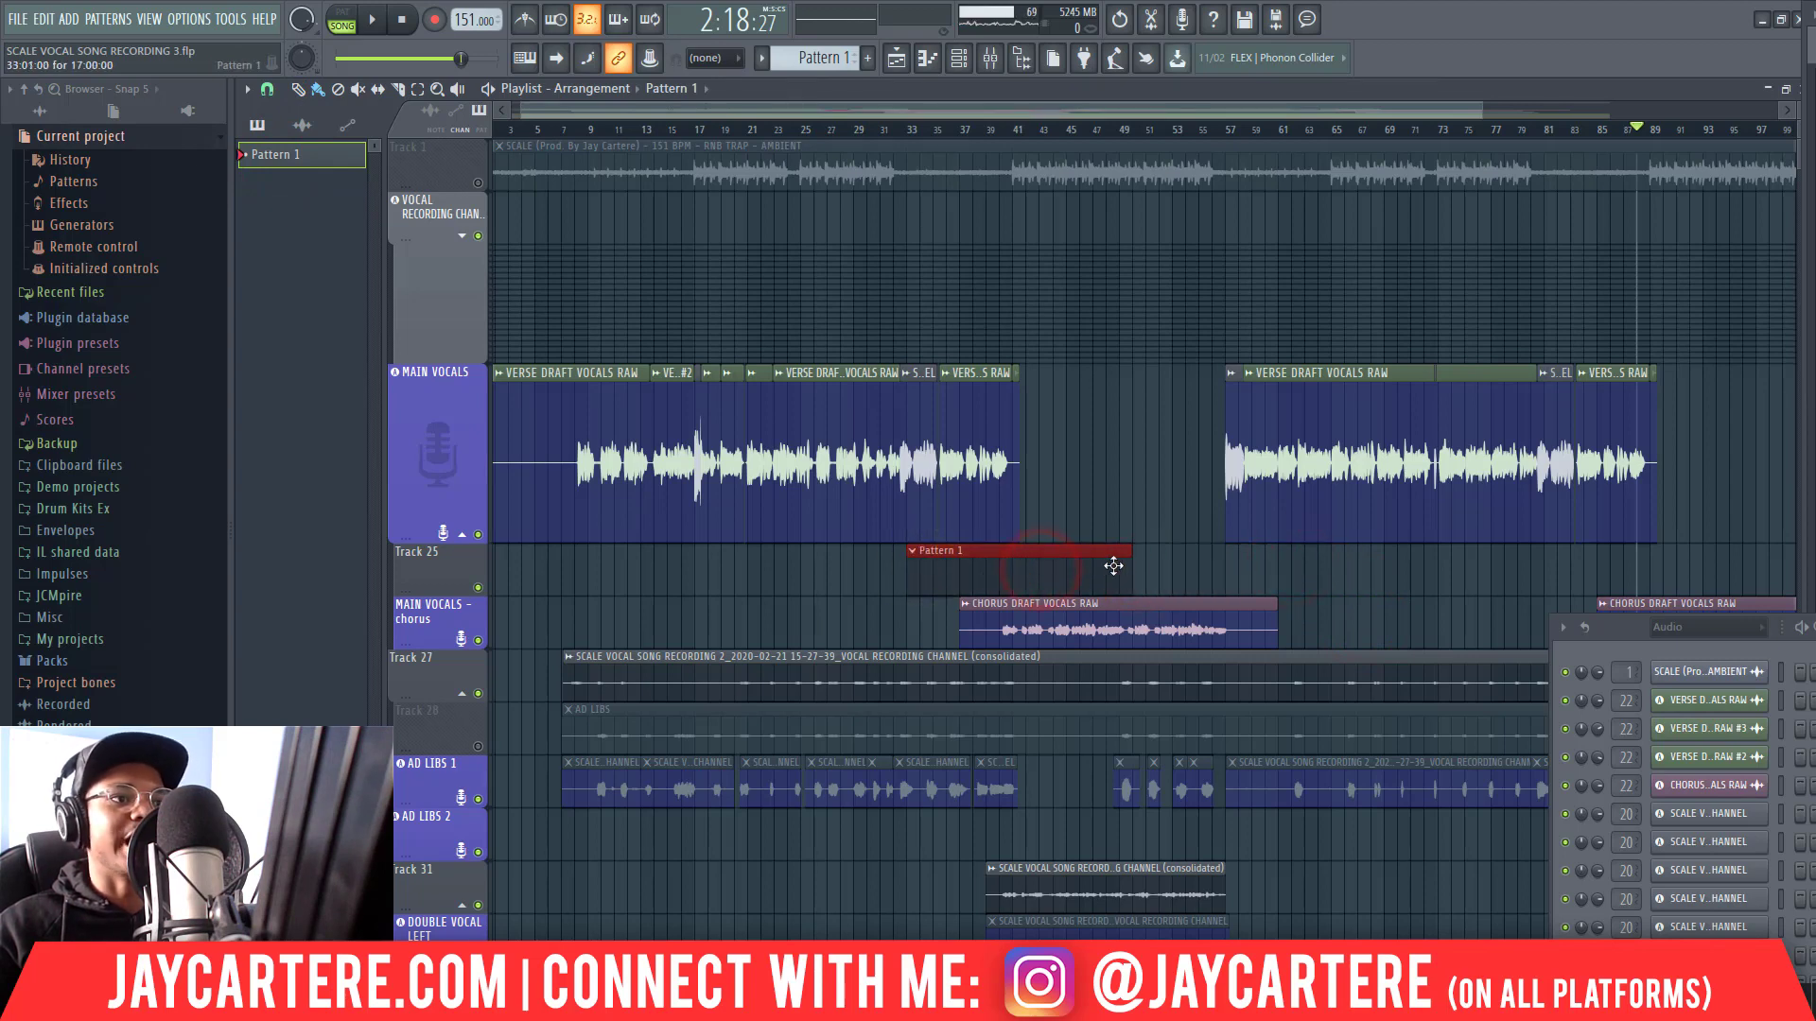
pyautogui.moveTo(1120, 568); pyautogui.dragTo(964, 585)
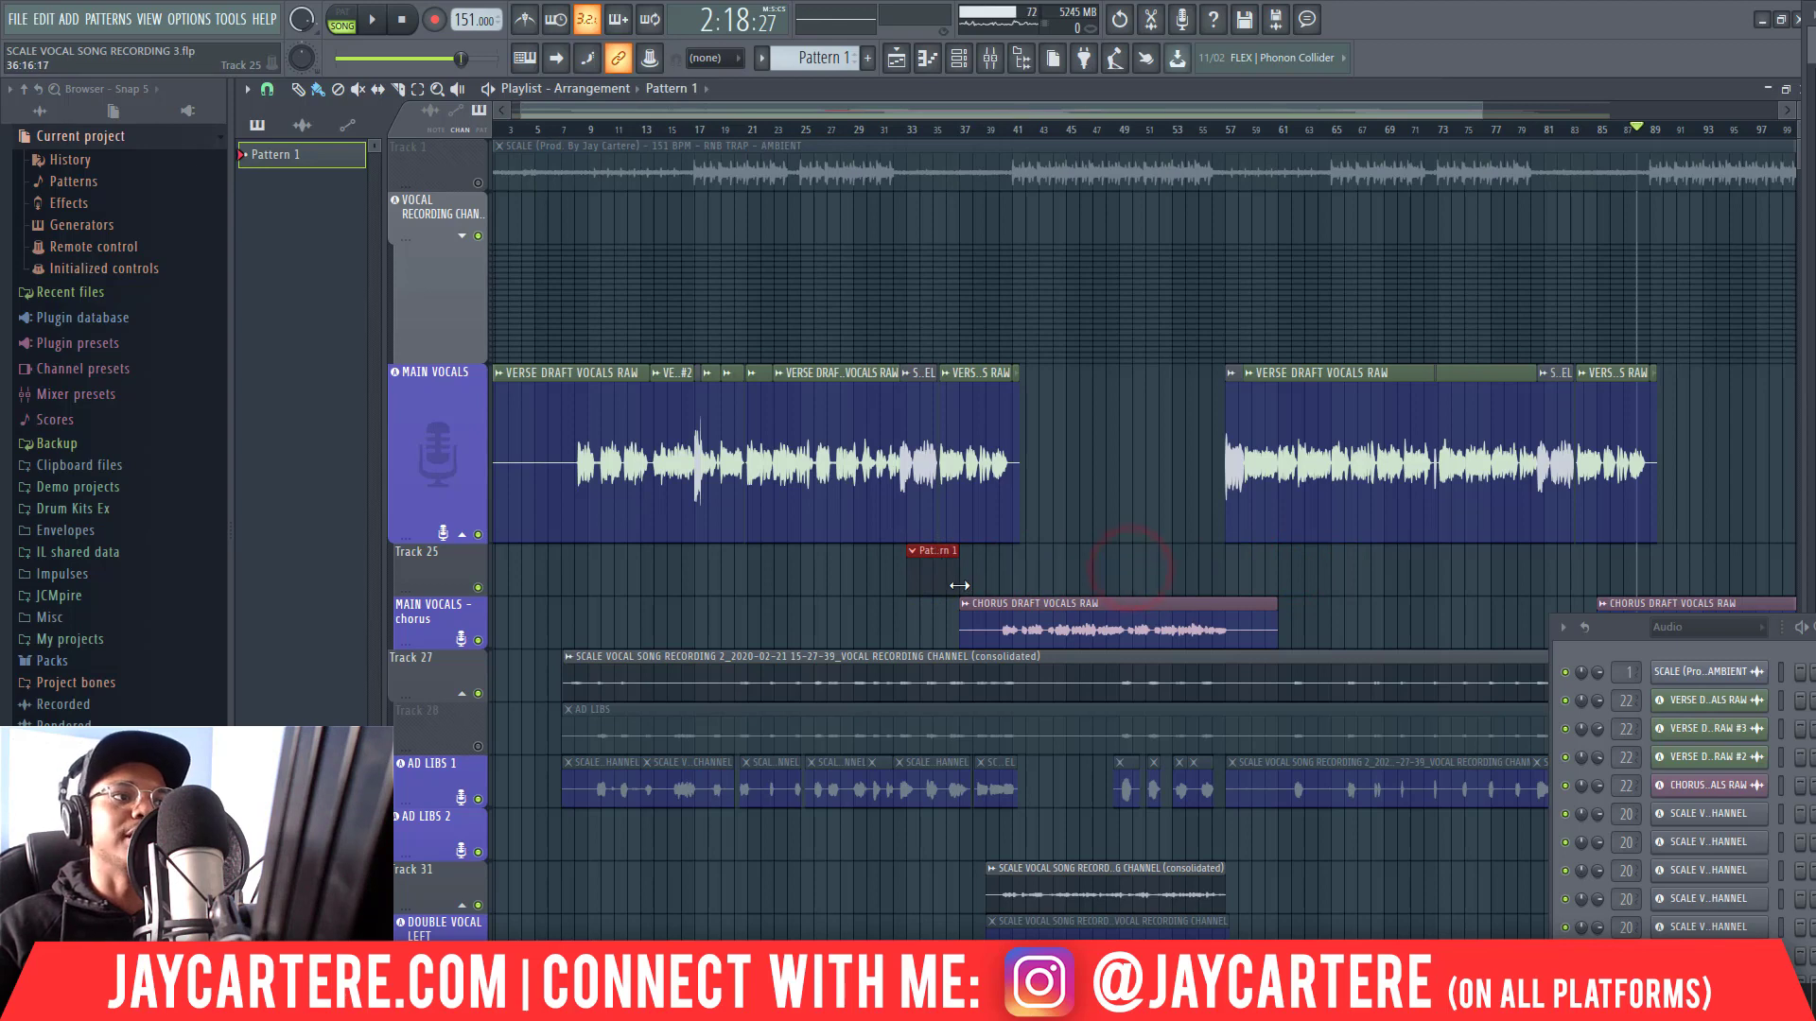
pyautogui.rightClick(924, 579)
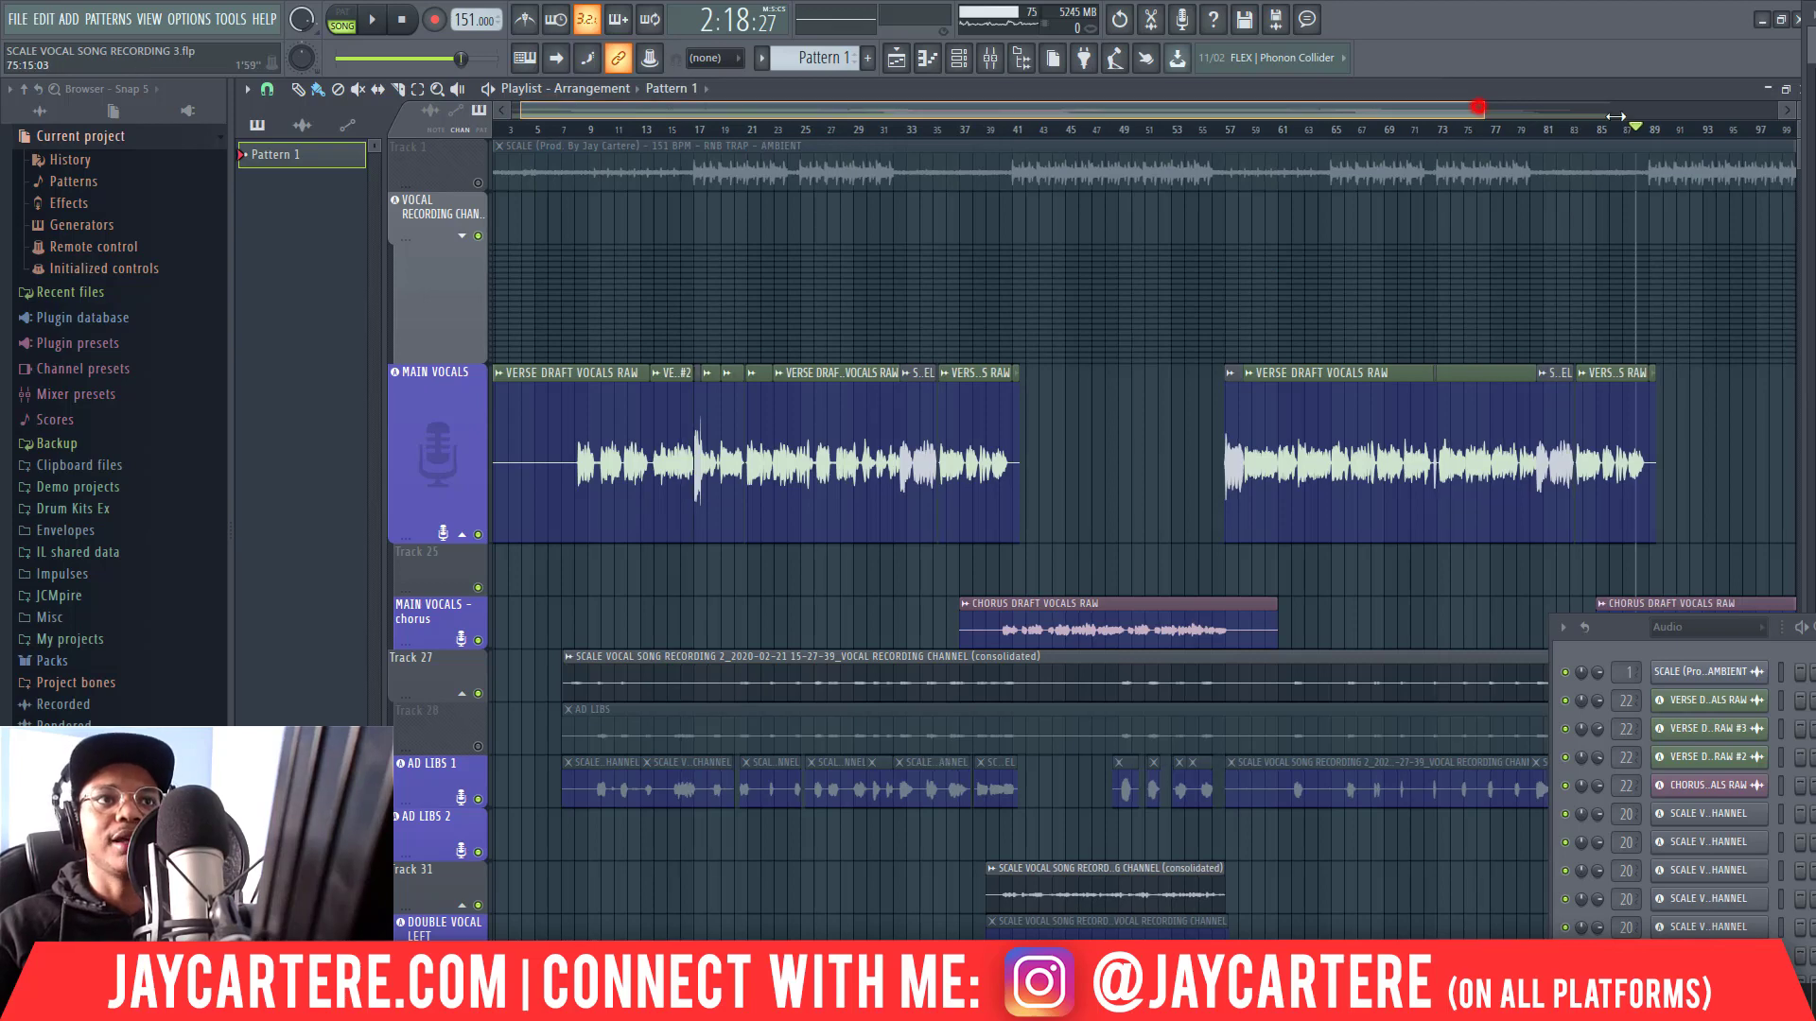
pyautogui.moveTo(1480, 111); pyautogui.dragTo(1456, 379)
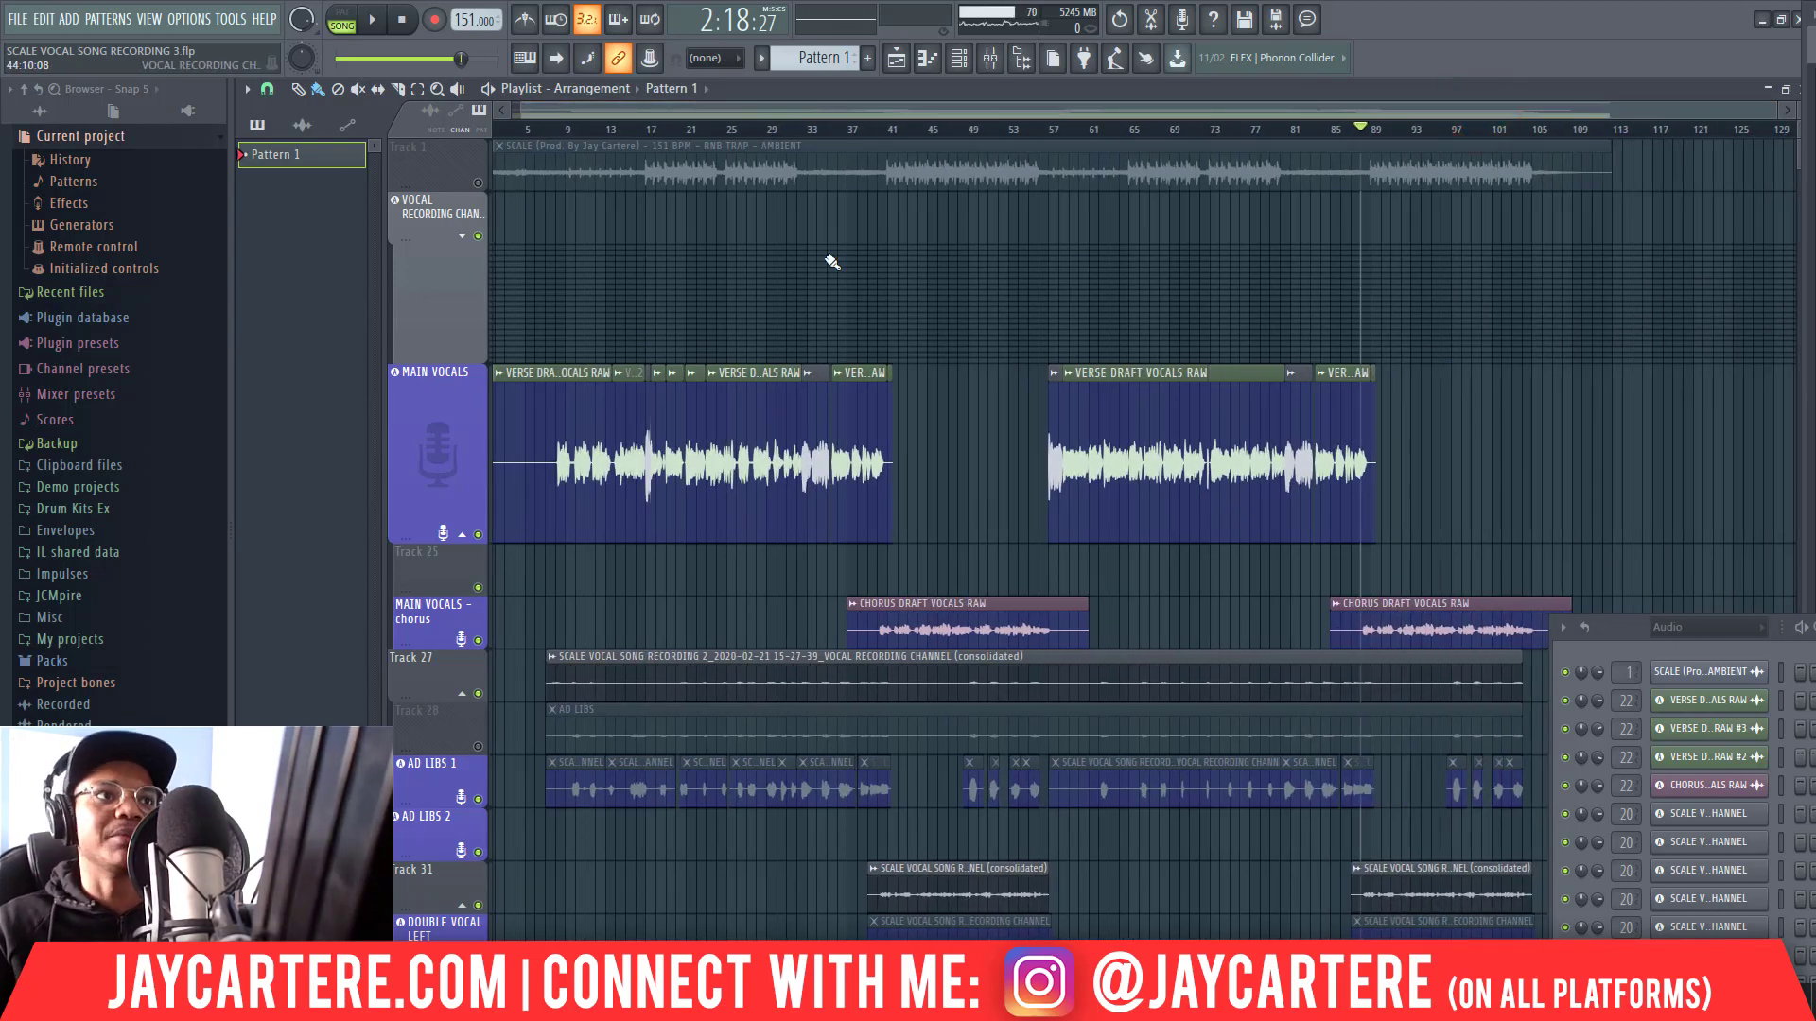
pyautogui.moveTo(1133, 110); pyautogui.dragTo(1018, 104)
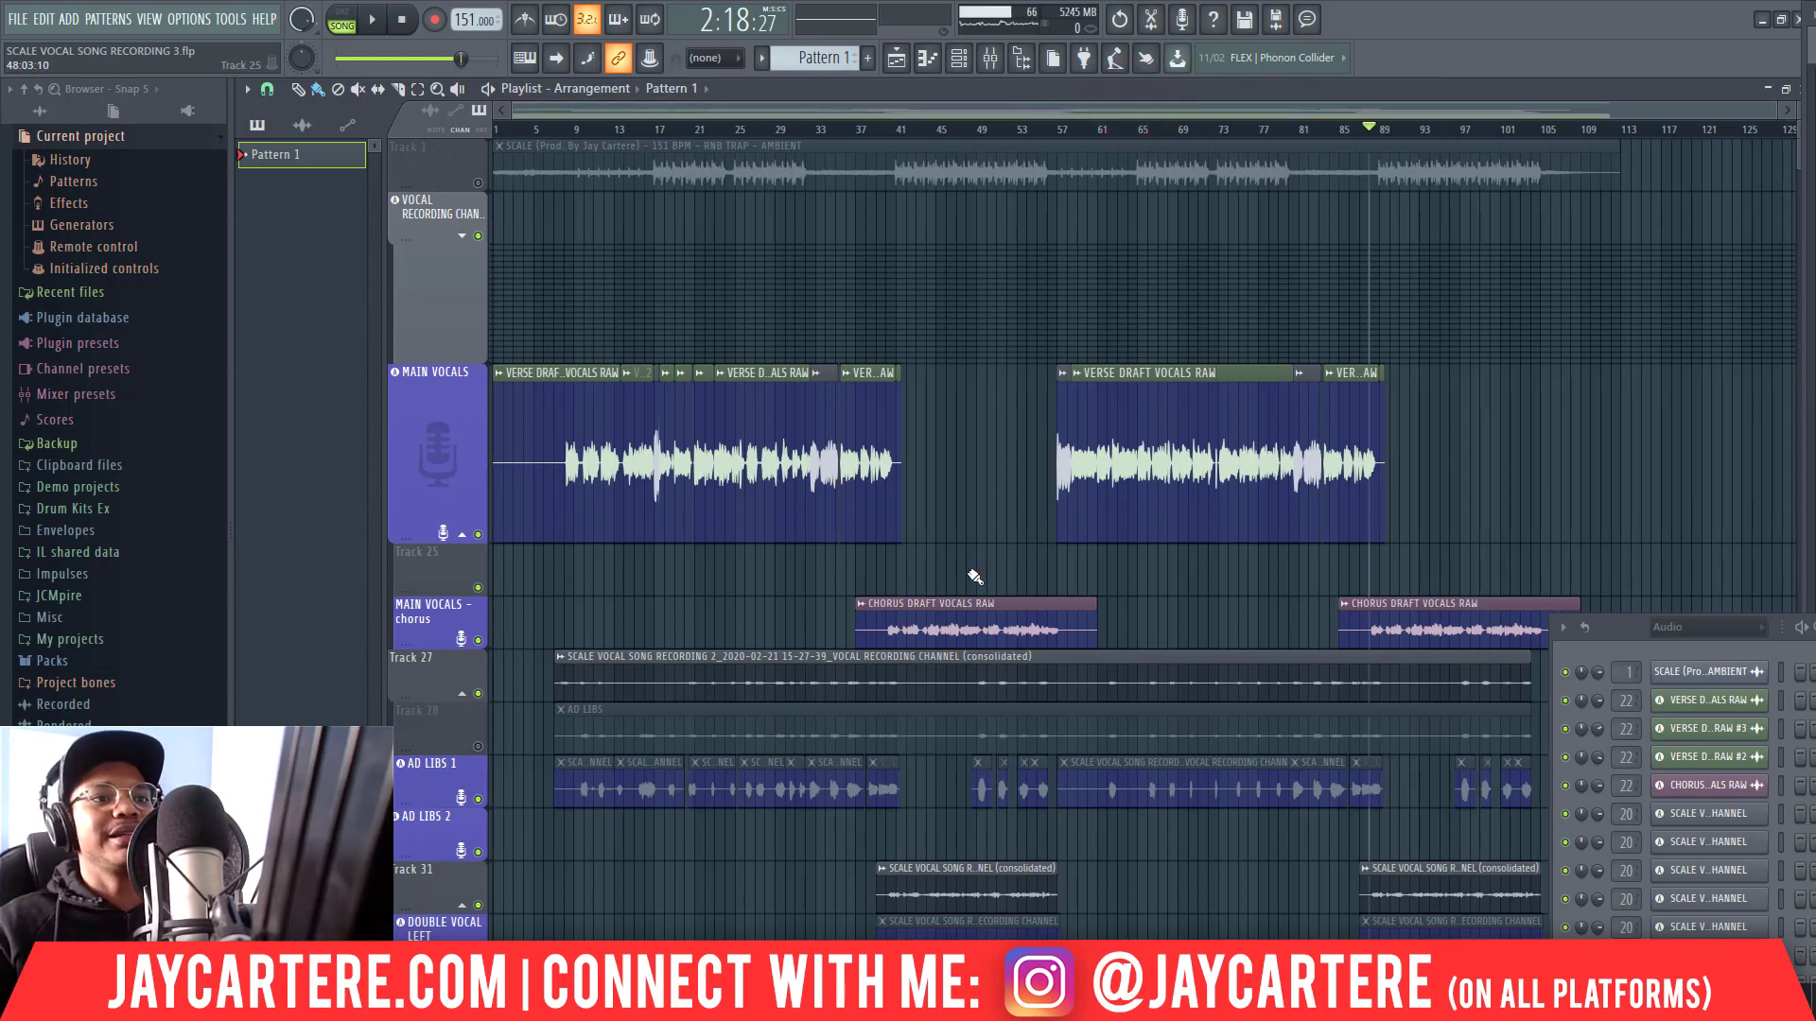
pyautogui.scroll(-5, 981, 594)
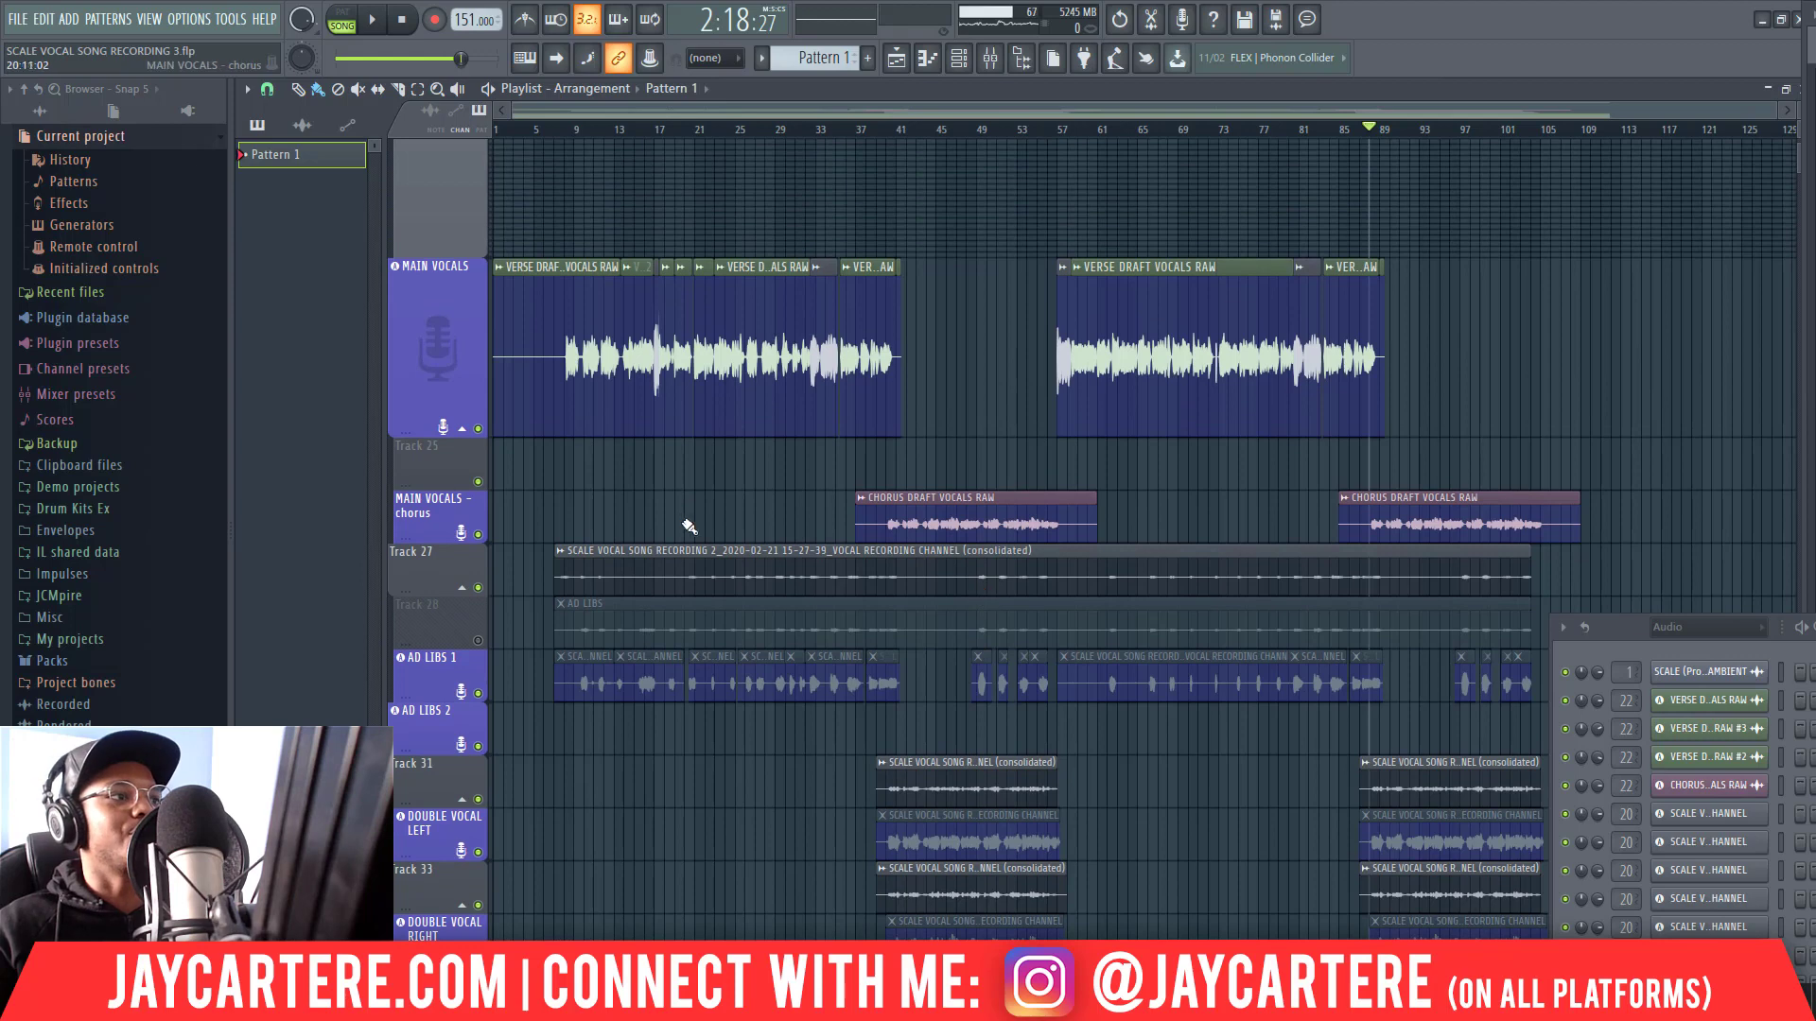
# Step: Set playlist snapping to Bar and test-drag the chorus clip with it
pyautogui.click(267, 89)
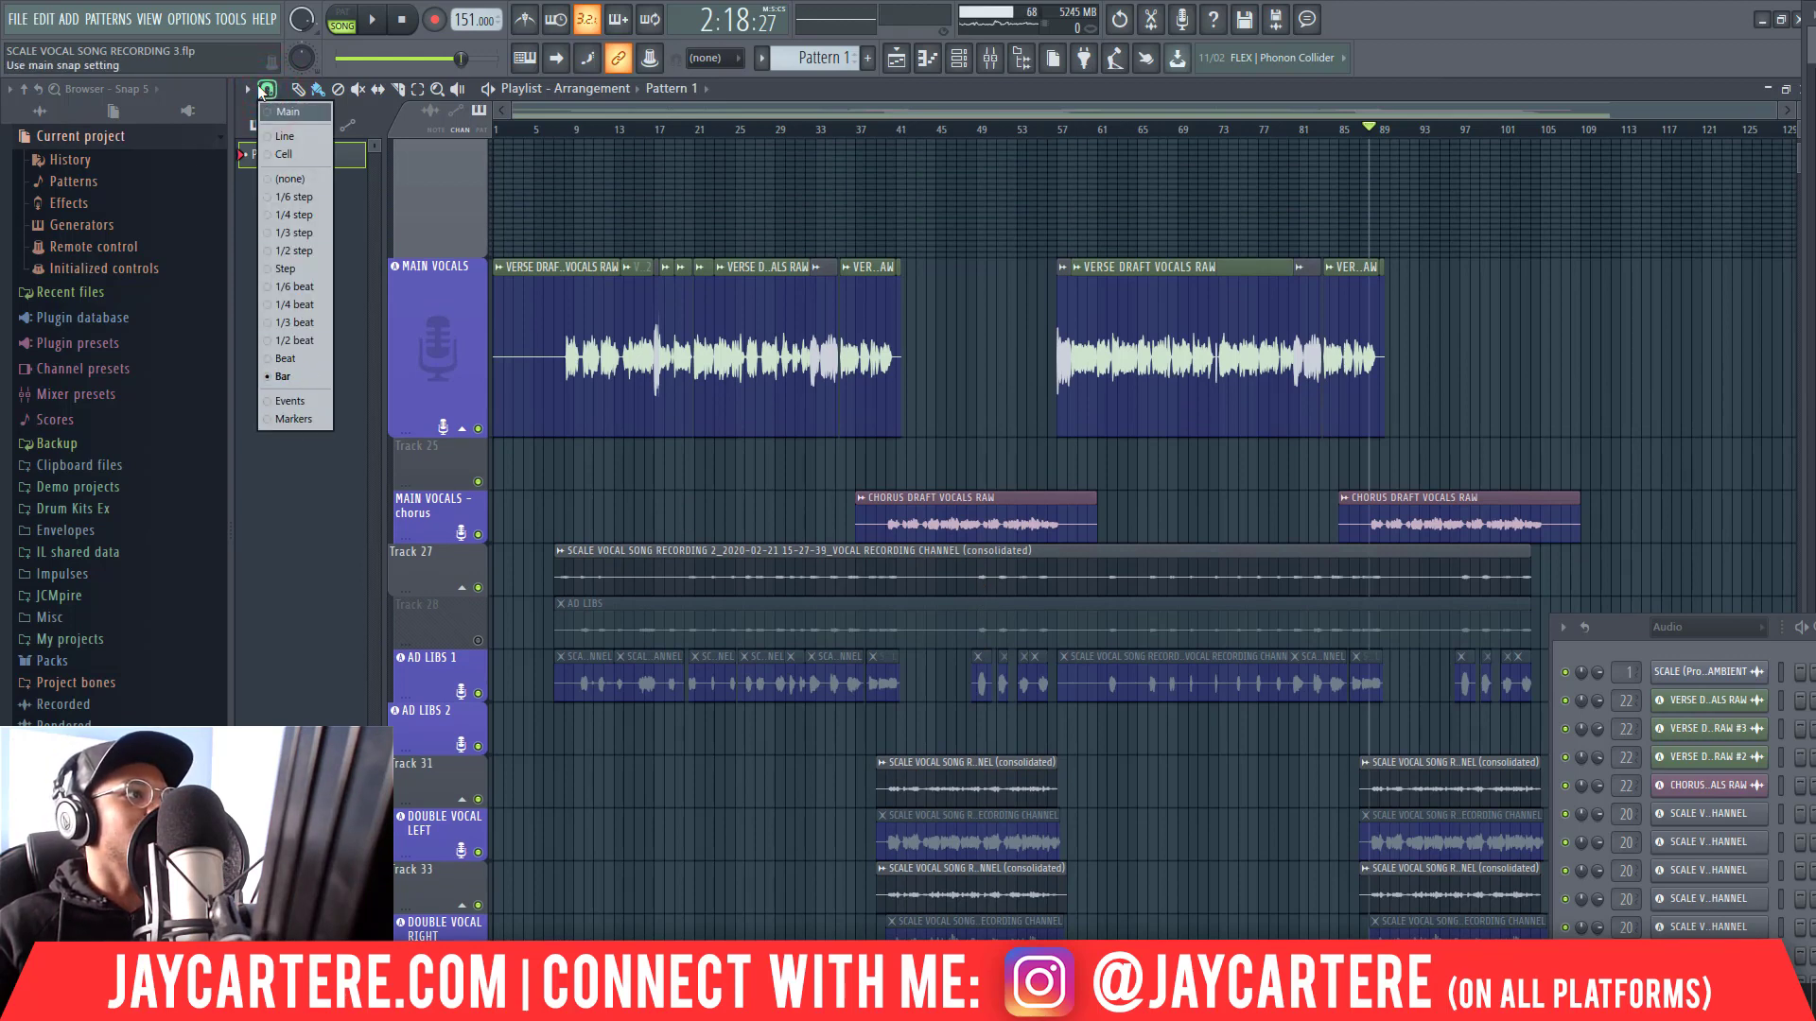
pyautogui.click(314, 378)
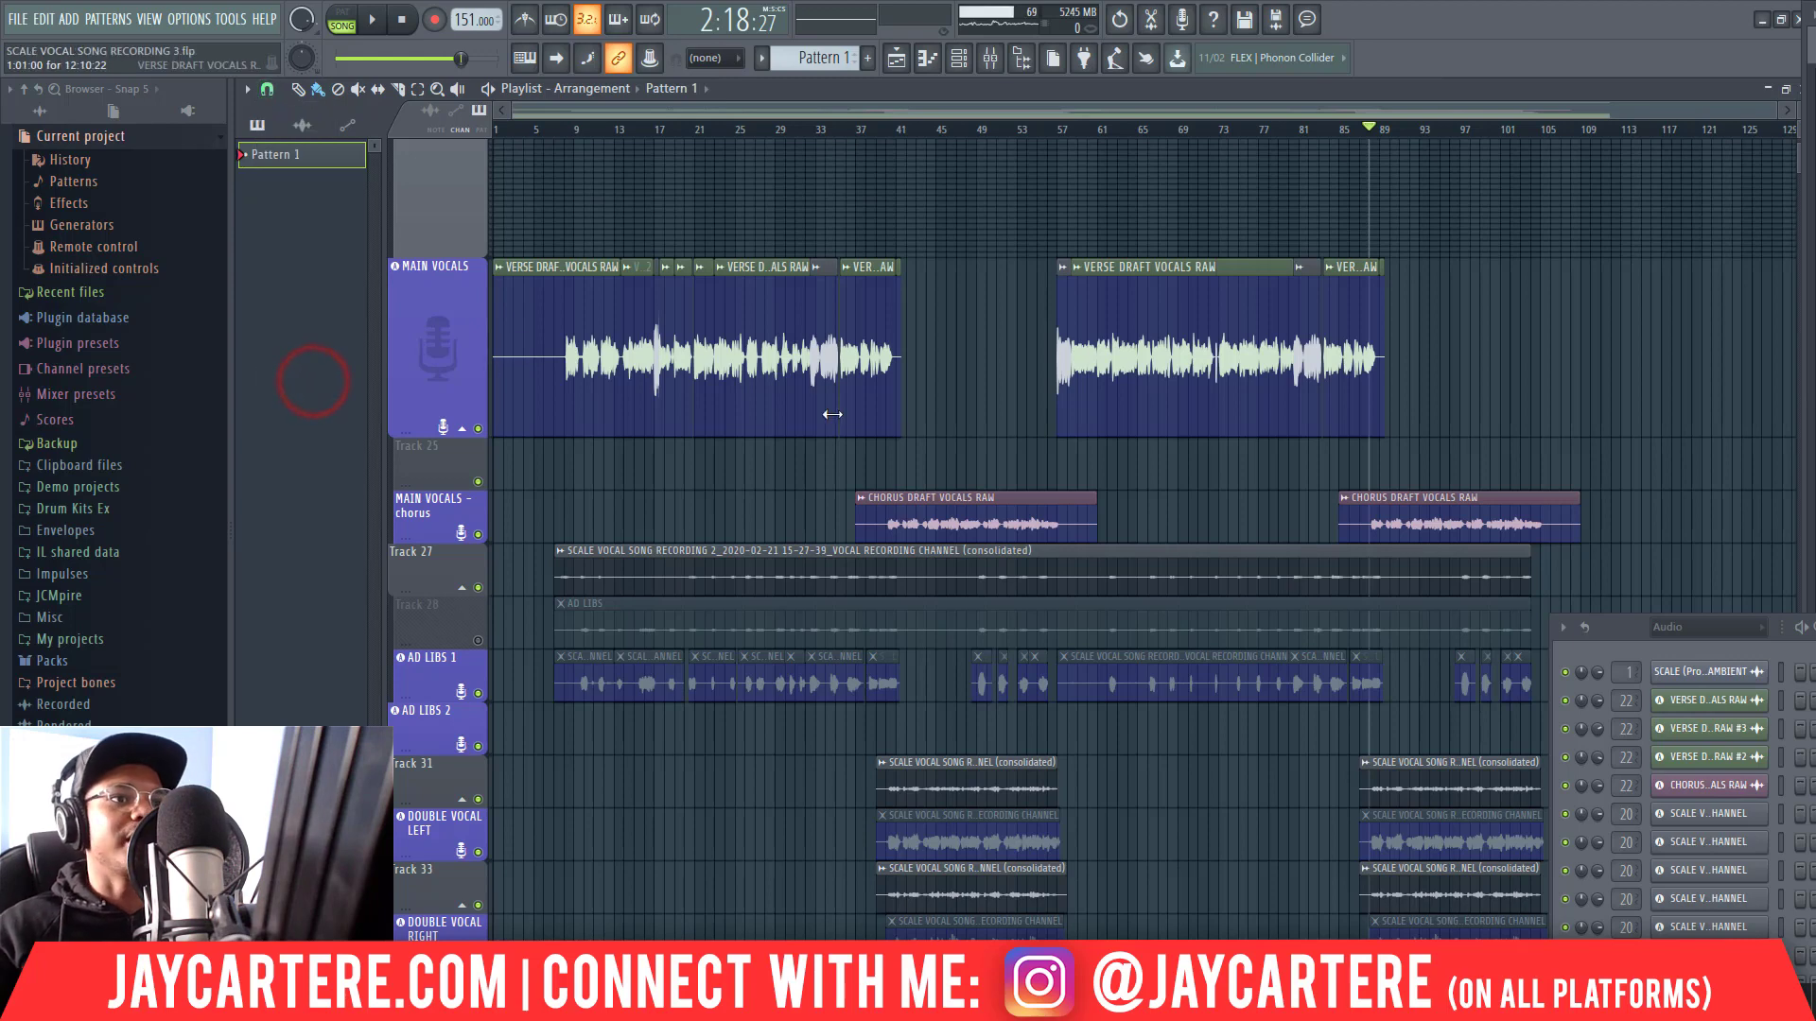
pyautogui.moveTo(955, 513)
pyautogui.mouseDown()
pyautogui.moveTo(1176, 515)
pyautogui.moveTo(951, 526)
pyautogui.mouseUp()
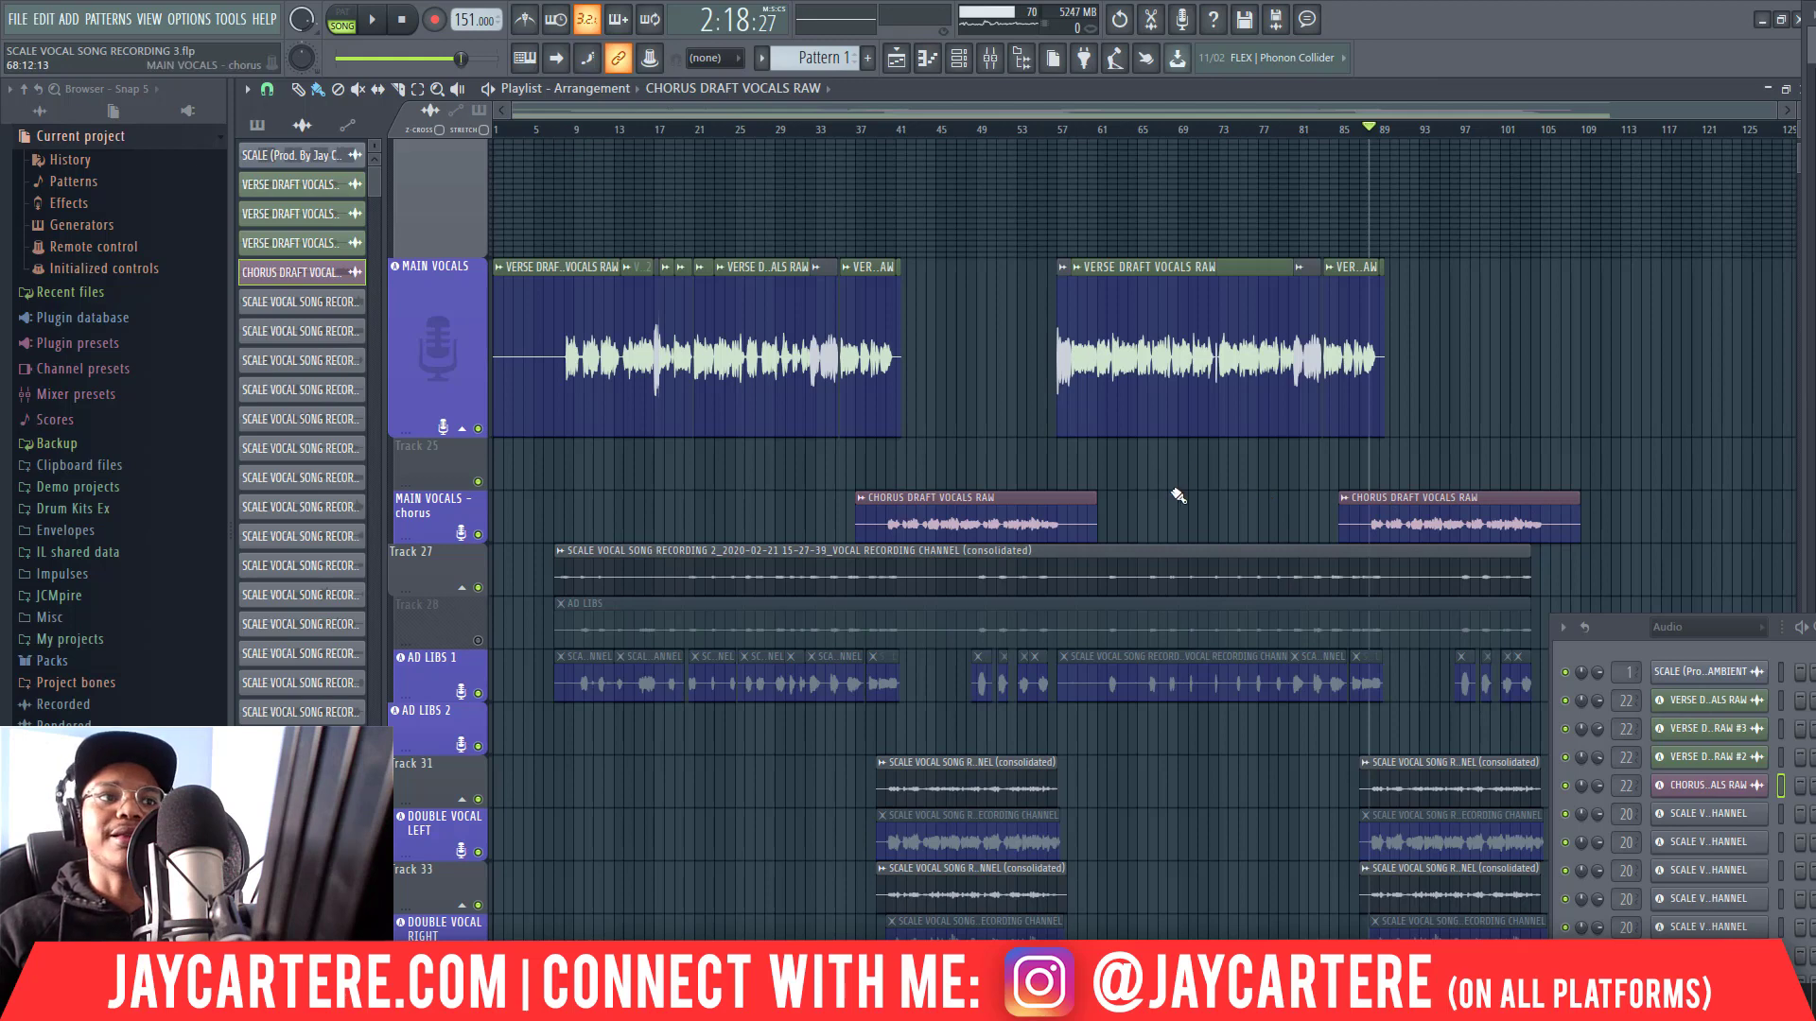
# Step: Delete the second CHORUS DRAFT VOCALS RAW clip
pyautogui.rightClick(1472, 518)
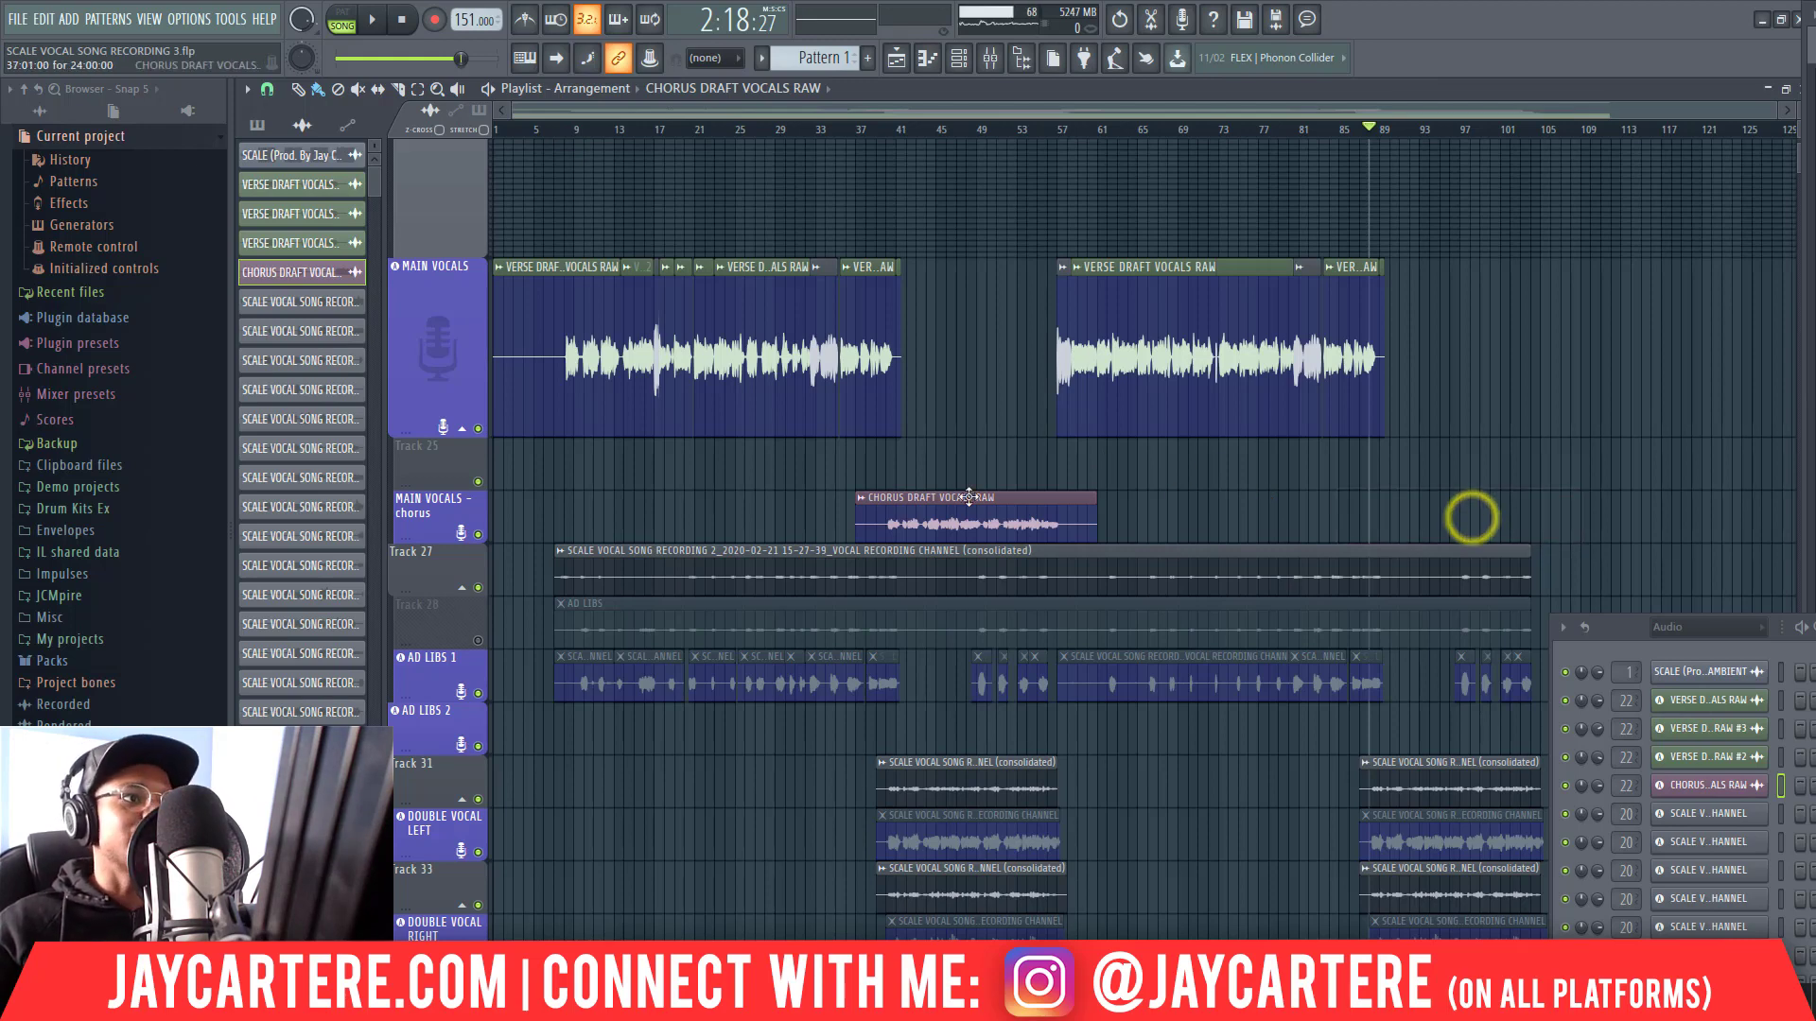
pyautogui.scroll(2, 887, 506)
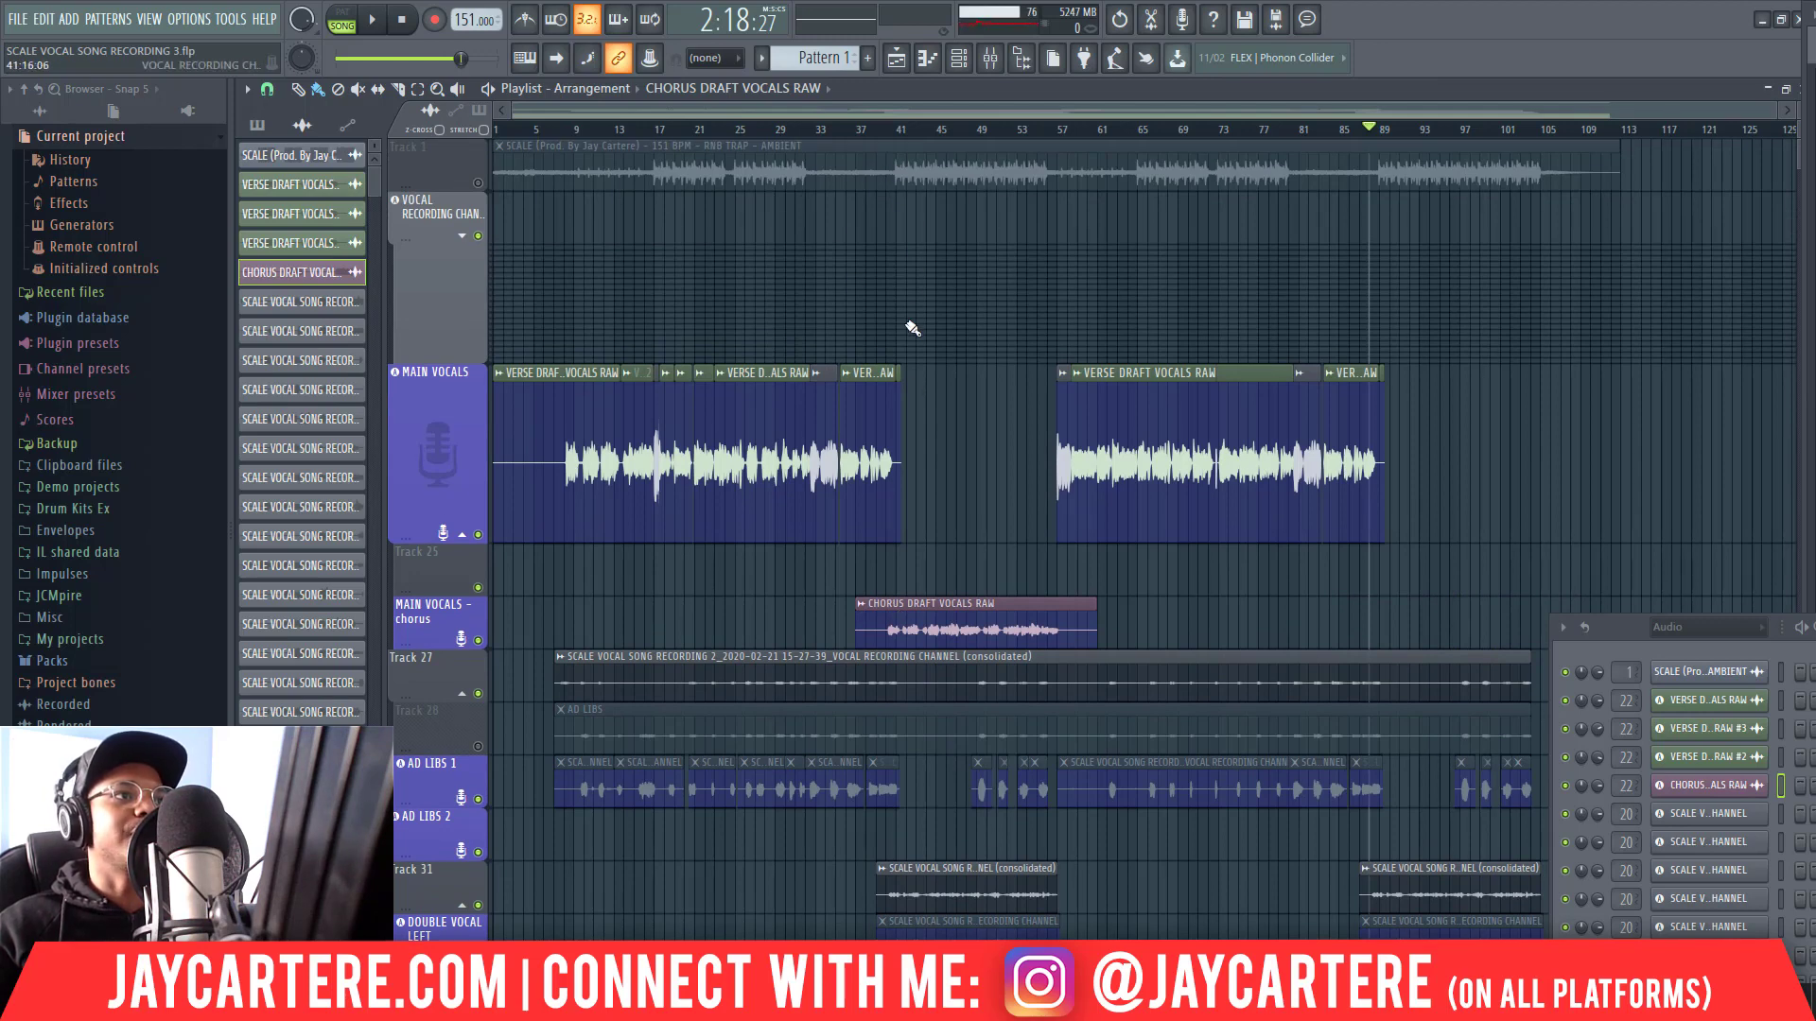
pyautogui.scroll(-2, 889, 473)
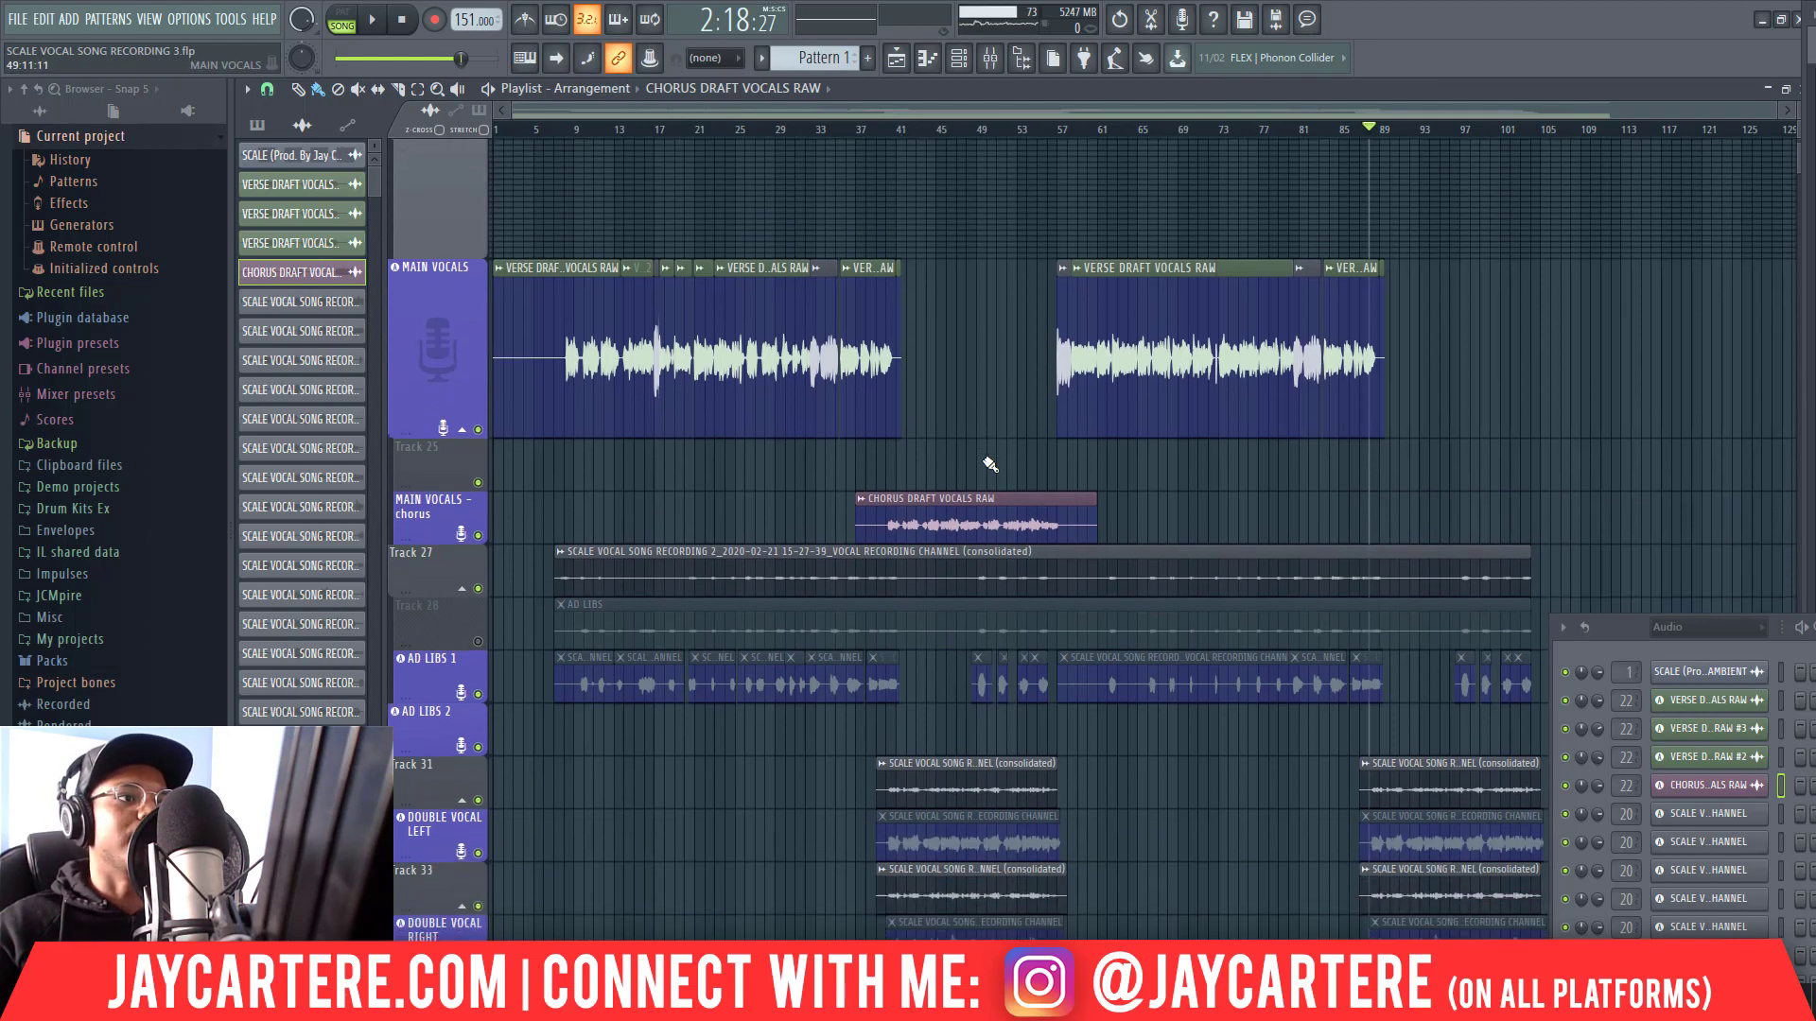
# Step: Copy the first chorus clip to bar 85 and start playback from there
pyautogui.moveTo(803, 467); pyautogui.dragTo(1006, 515)
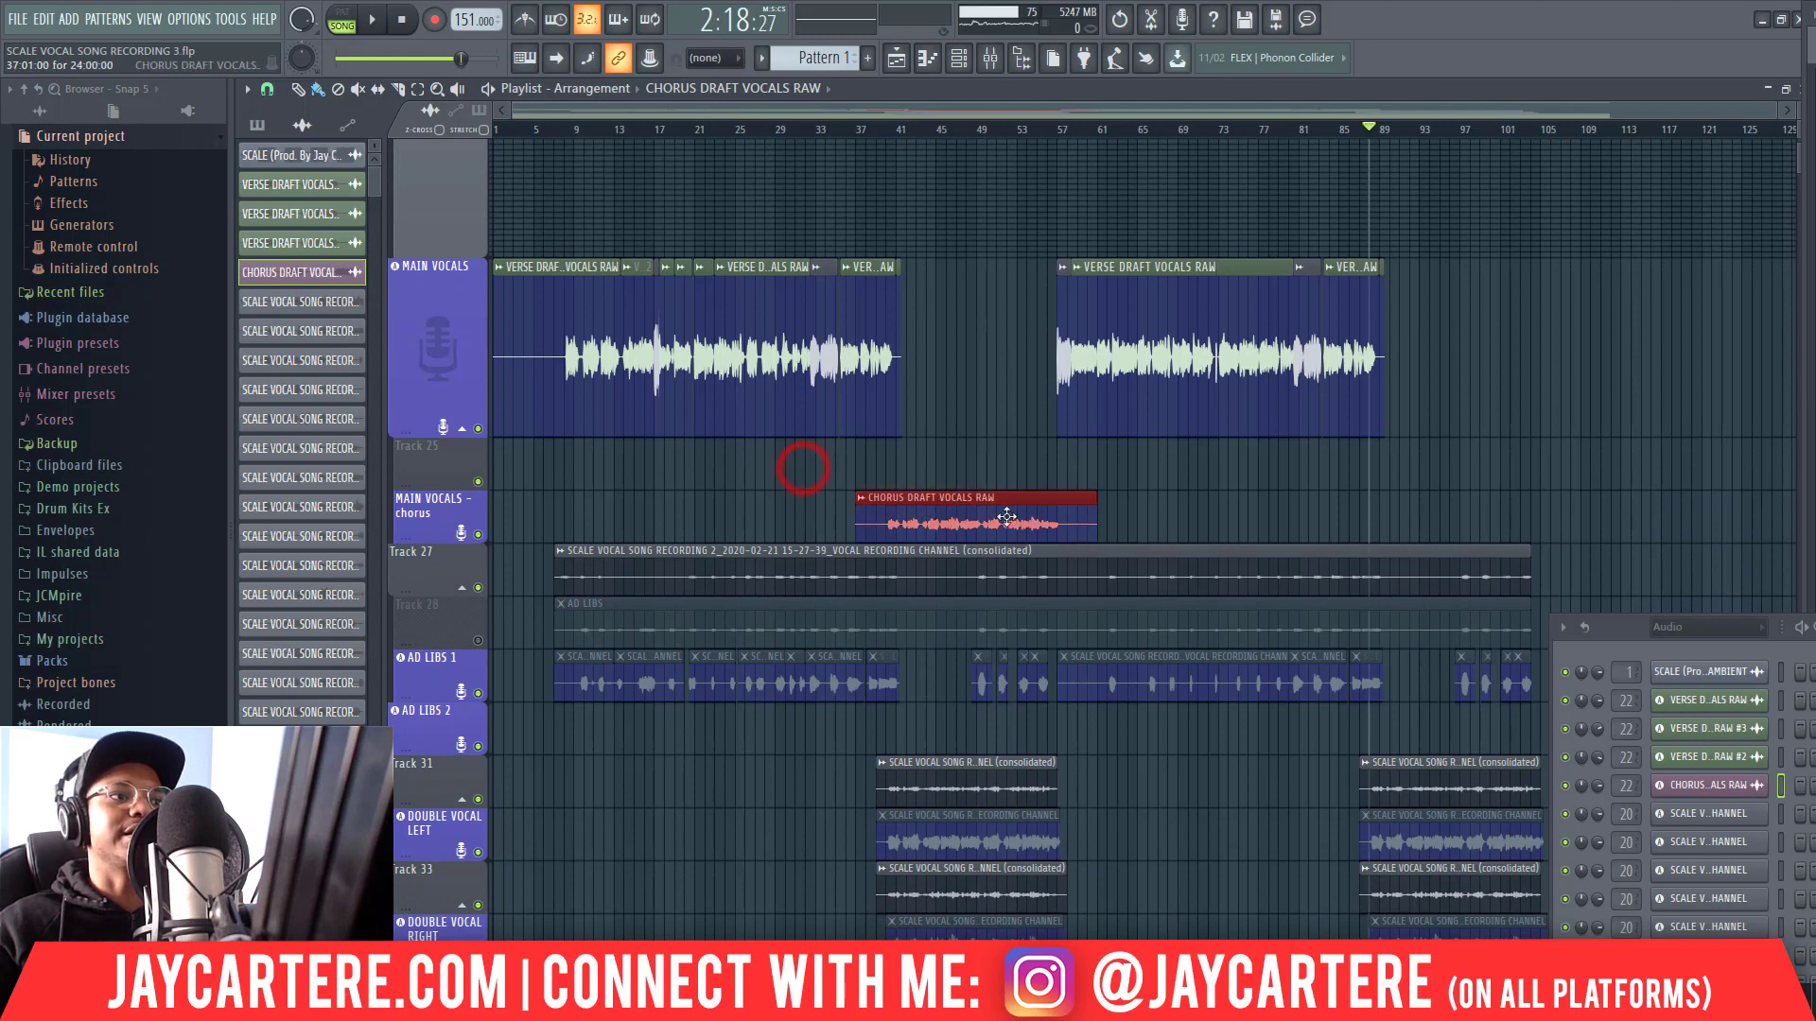
pyautogui.scroll(-2, 953, 502)
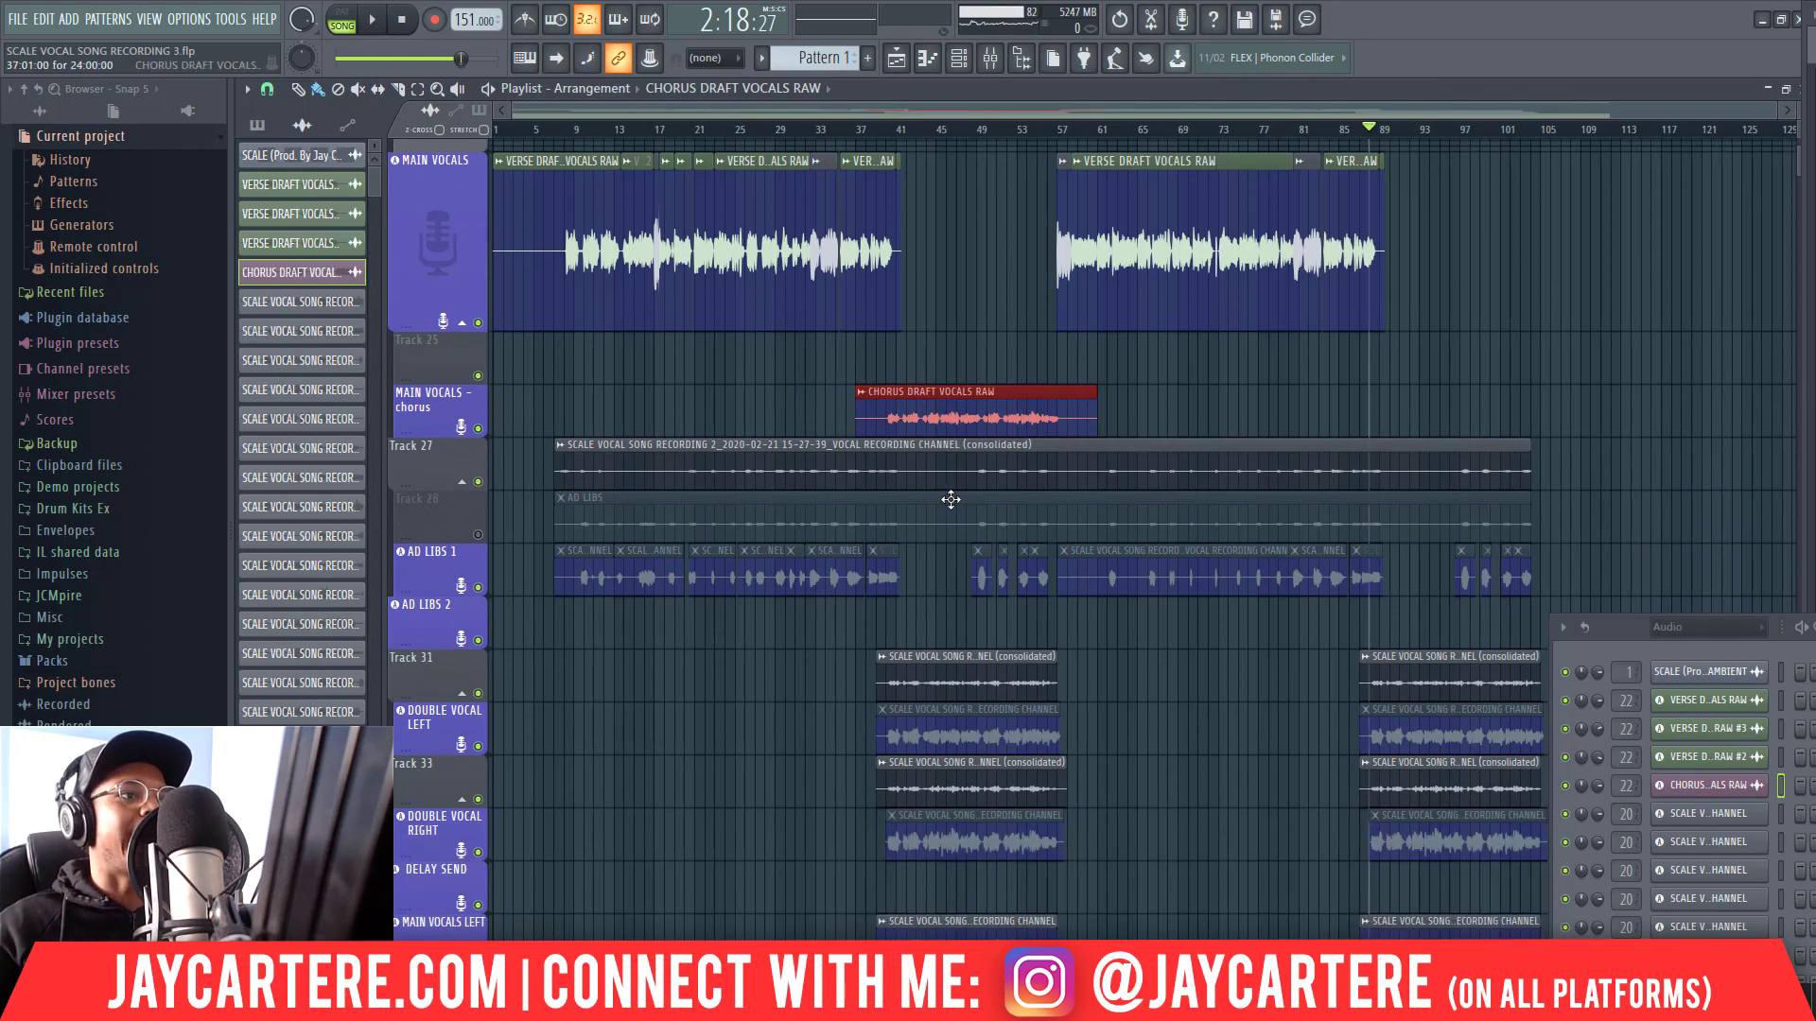
pyautogui.scroll(4, 953, 498)
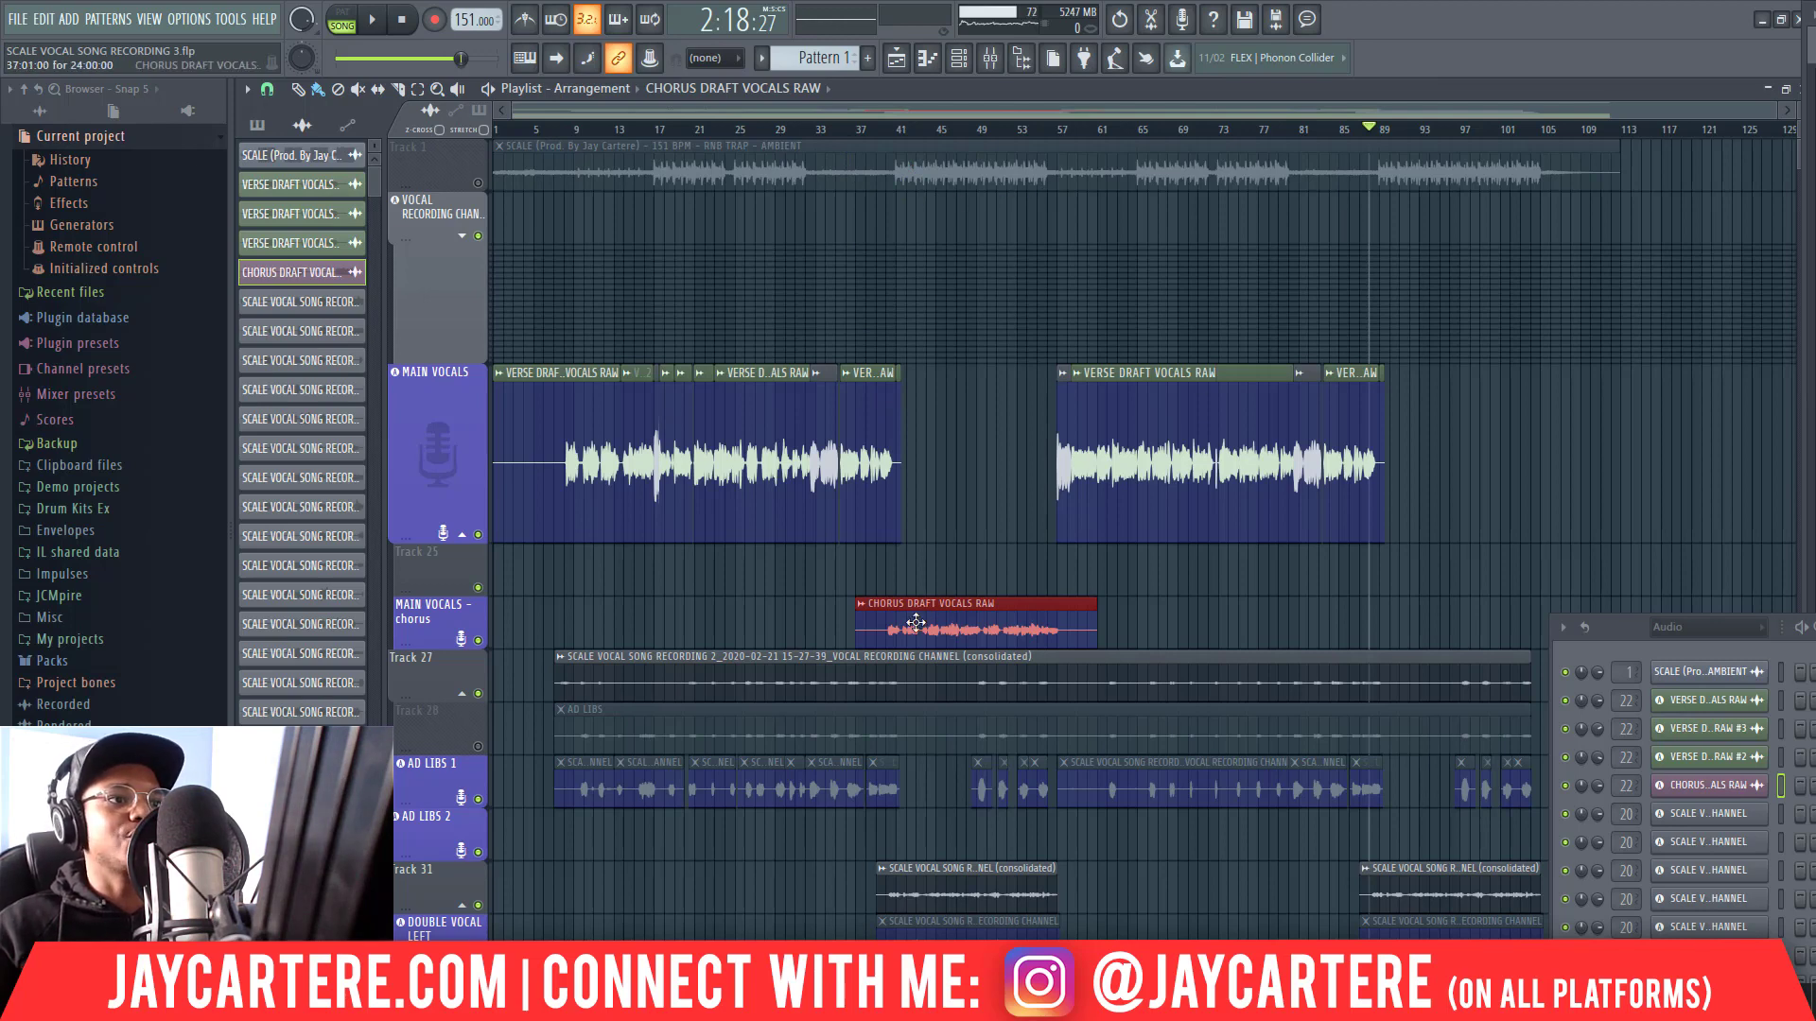
pyautogui.moveTo(916, 622); pyautogui.dragTo(1400, 659)
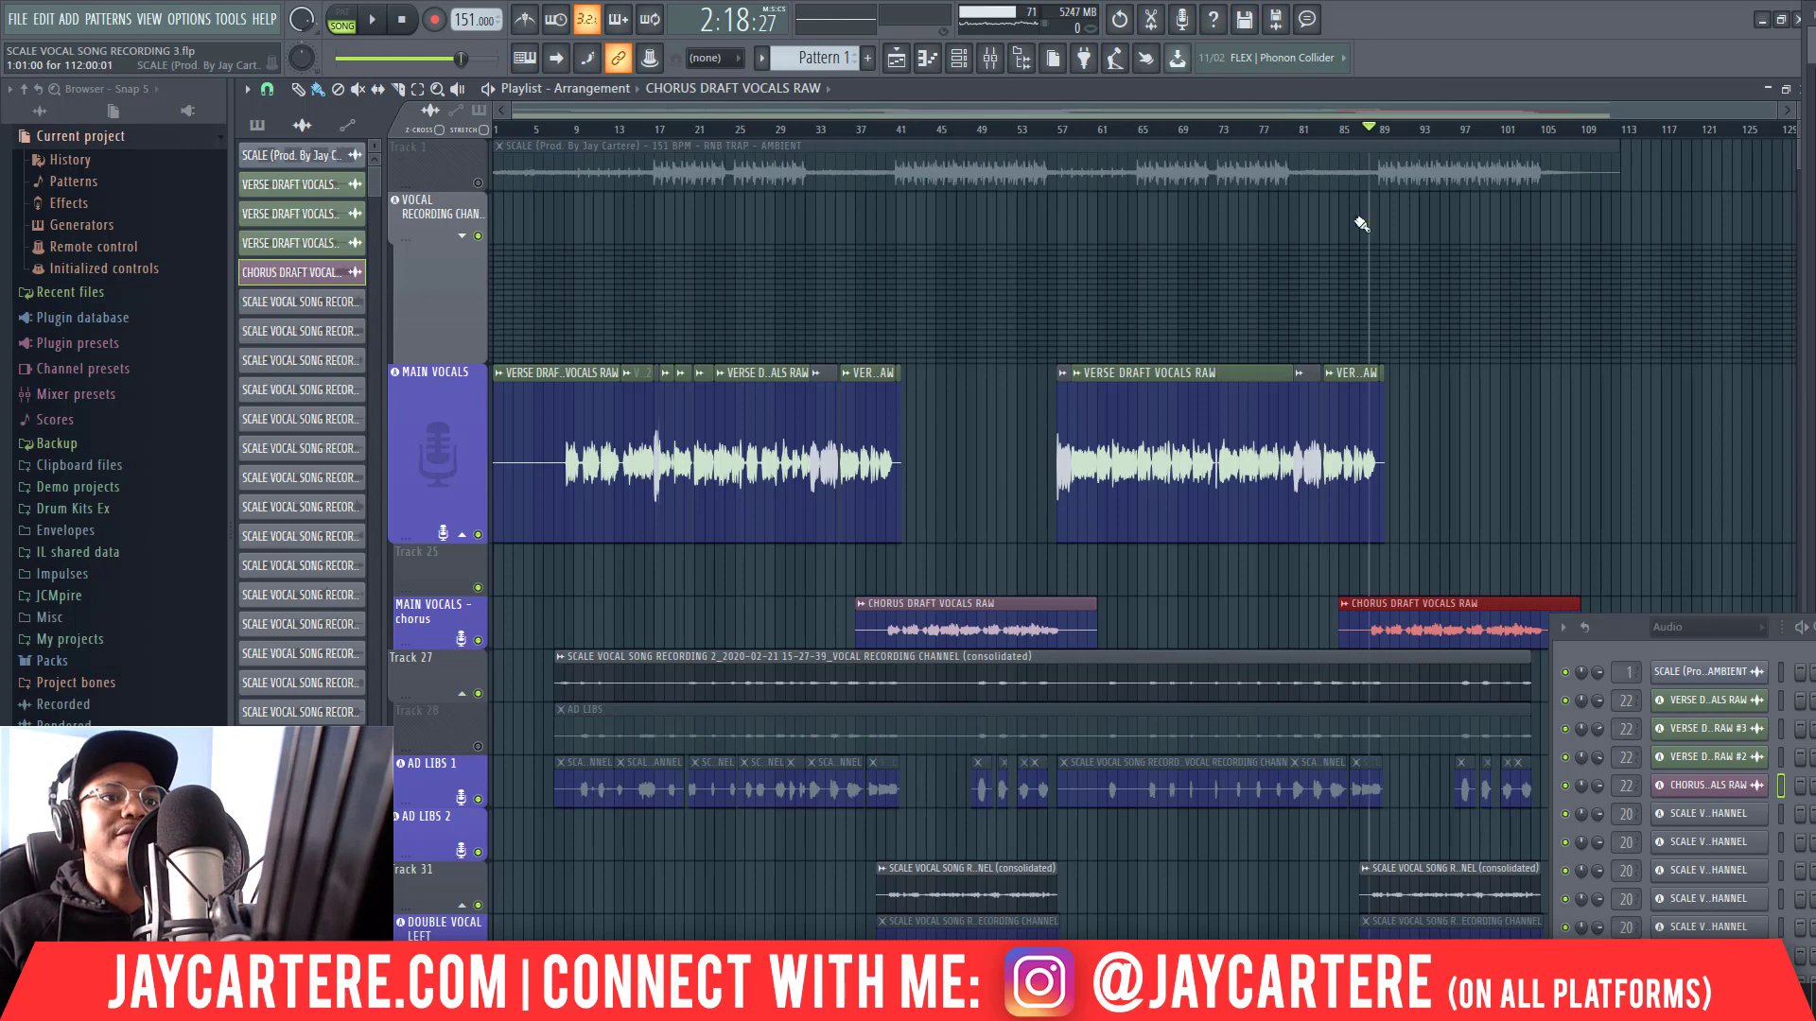
pyautogui.click(1339, 129)
pyautogui.press('space')
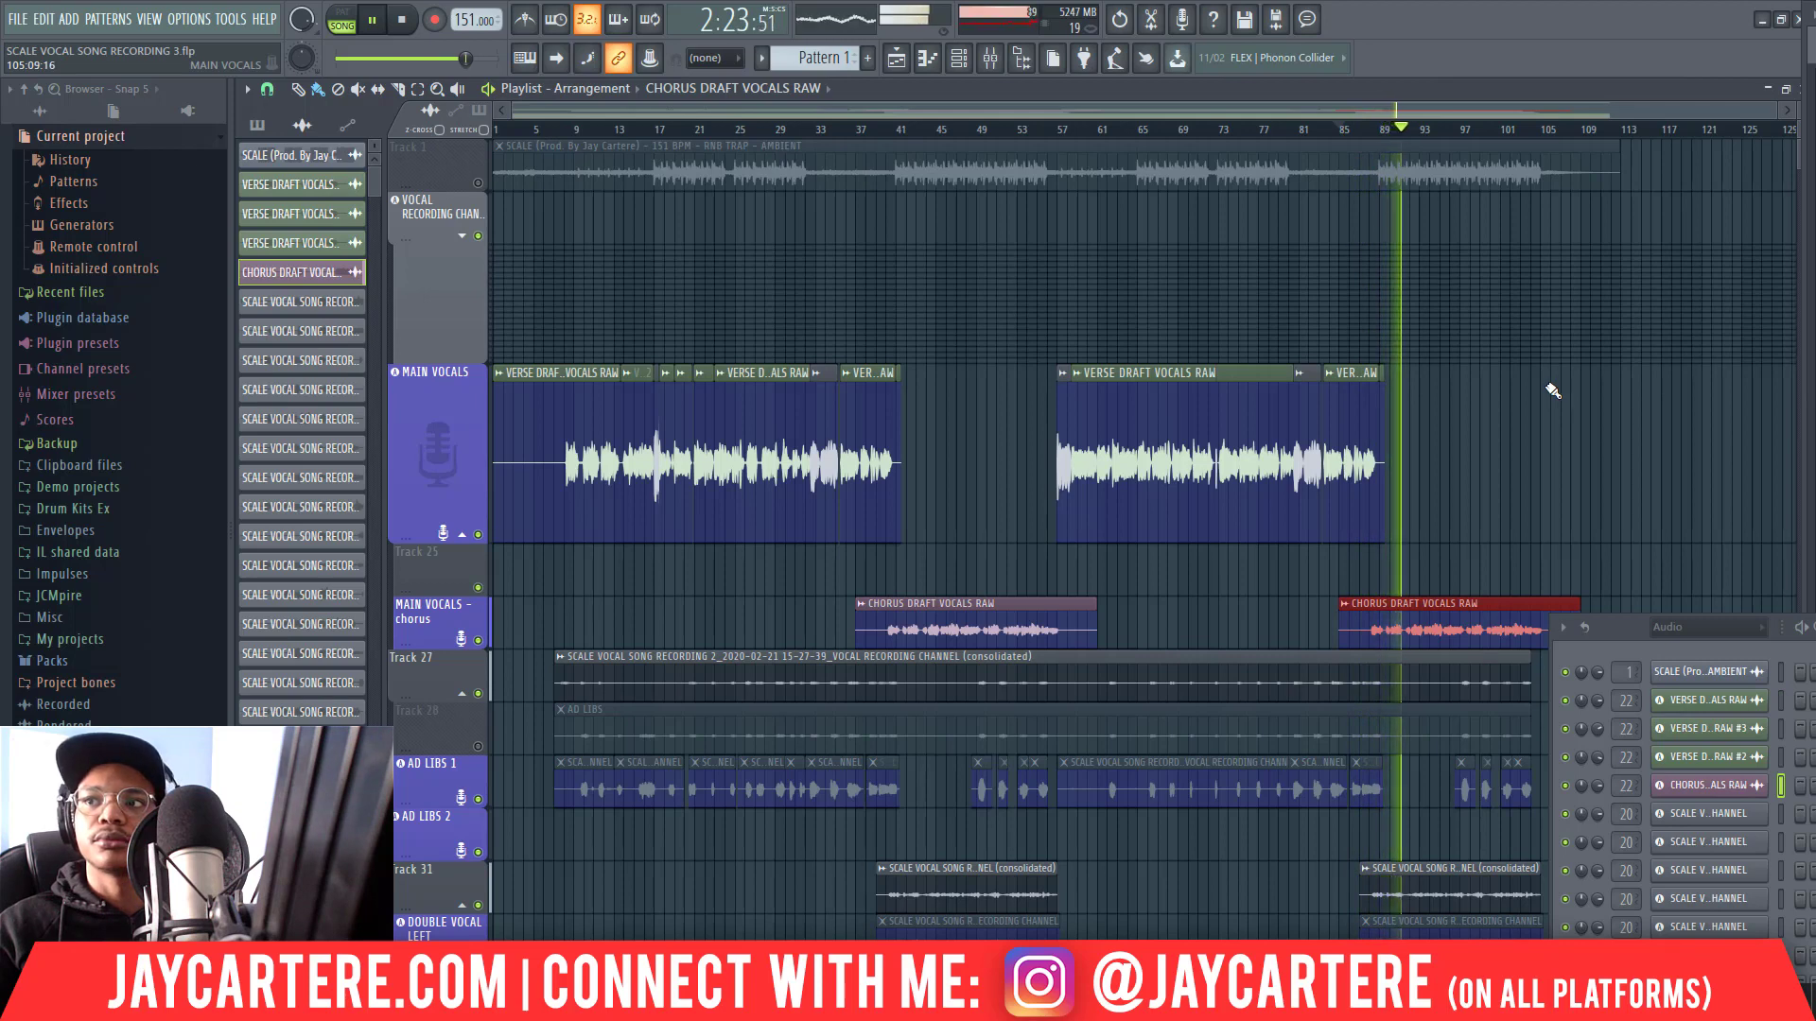
# Step: Stop playback and box-select the first chorus's double-vocal and left/right main-vocal clips
pyautogui.press('space')
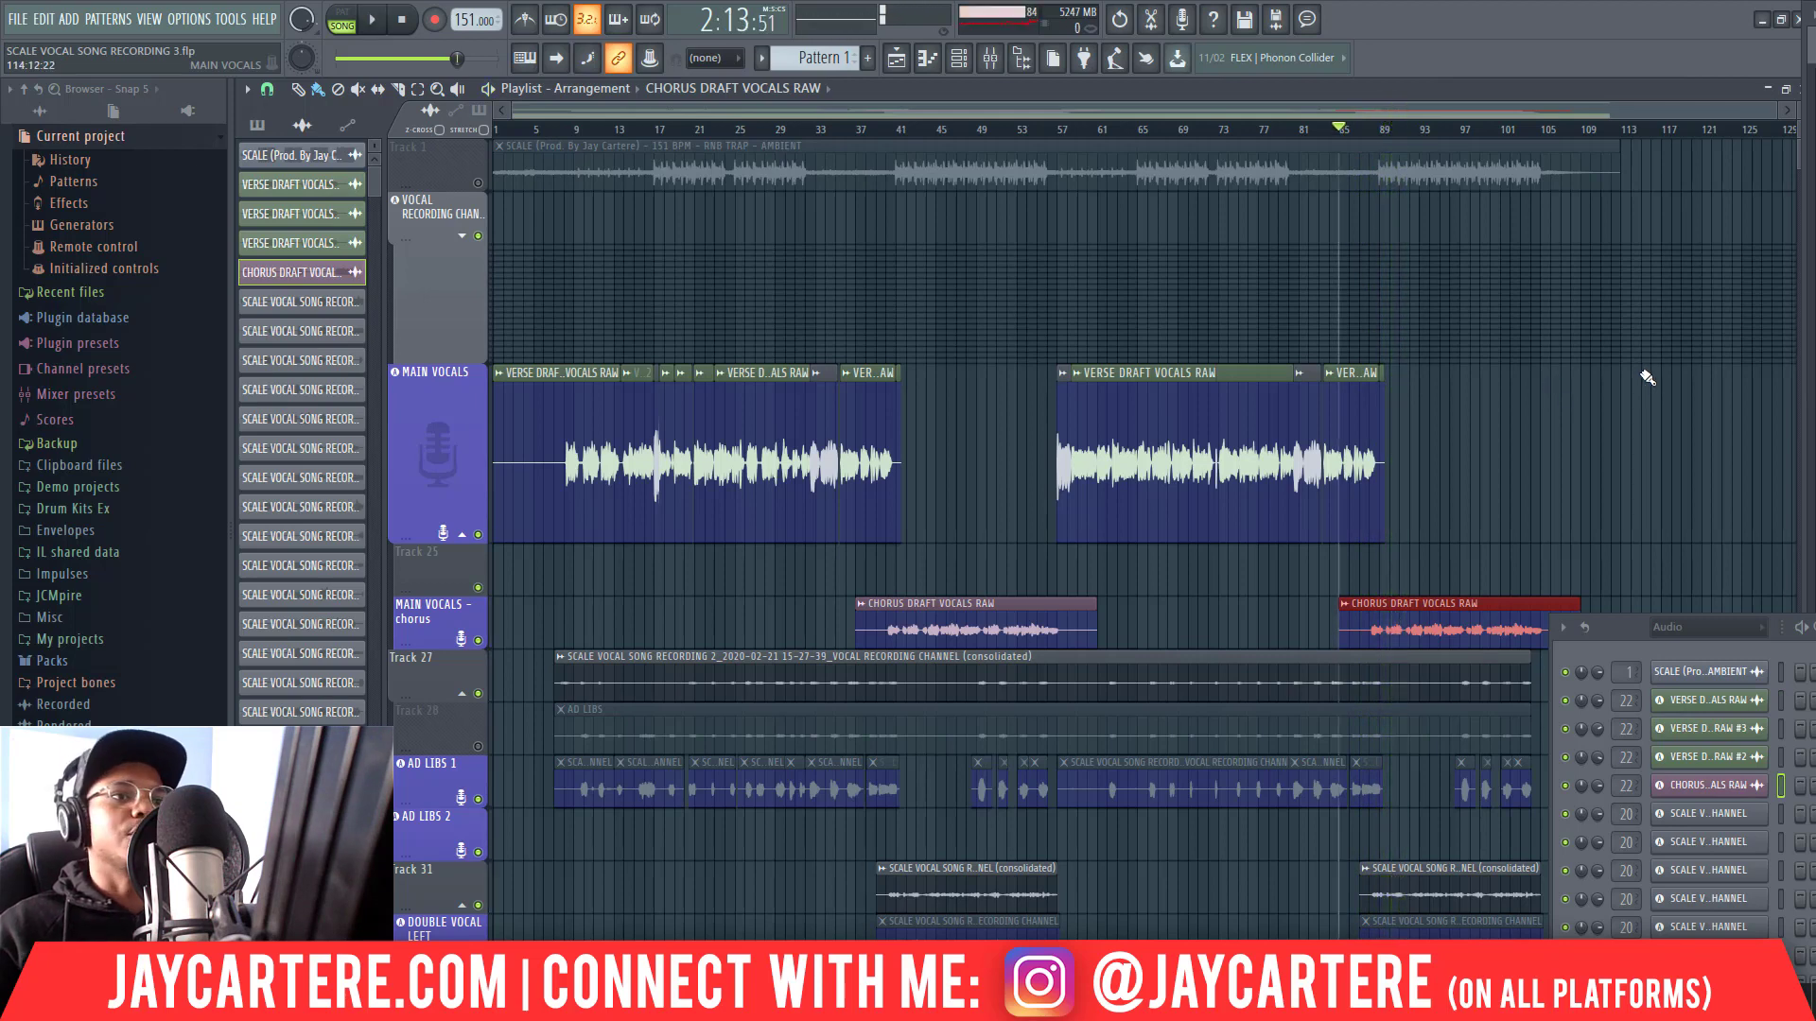
pyautogui.scroll(-2, 1544, 341)
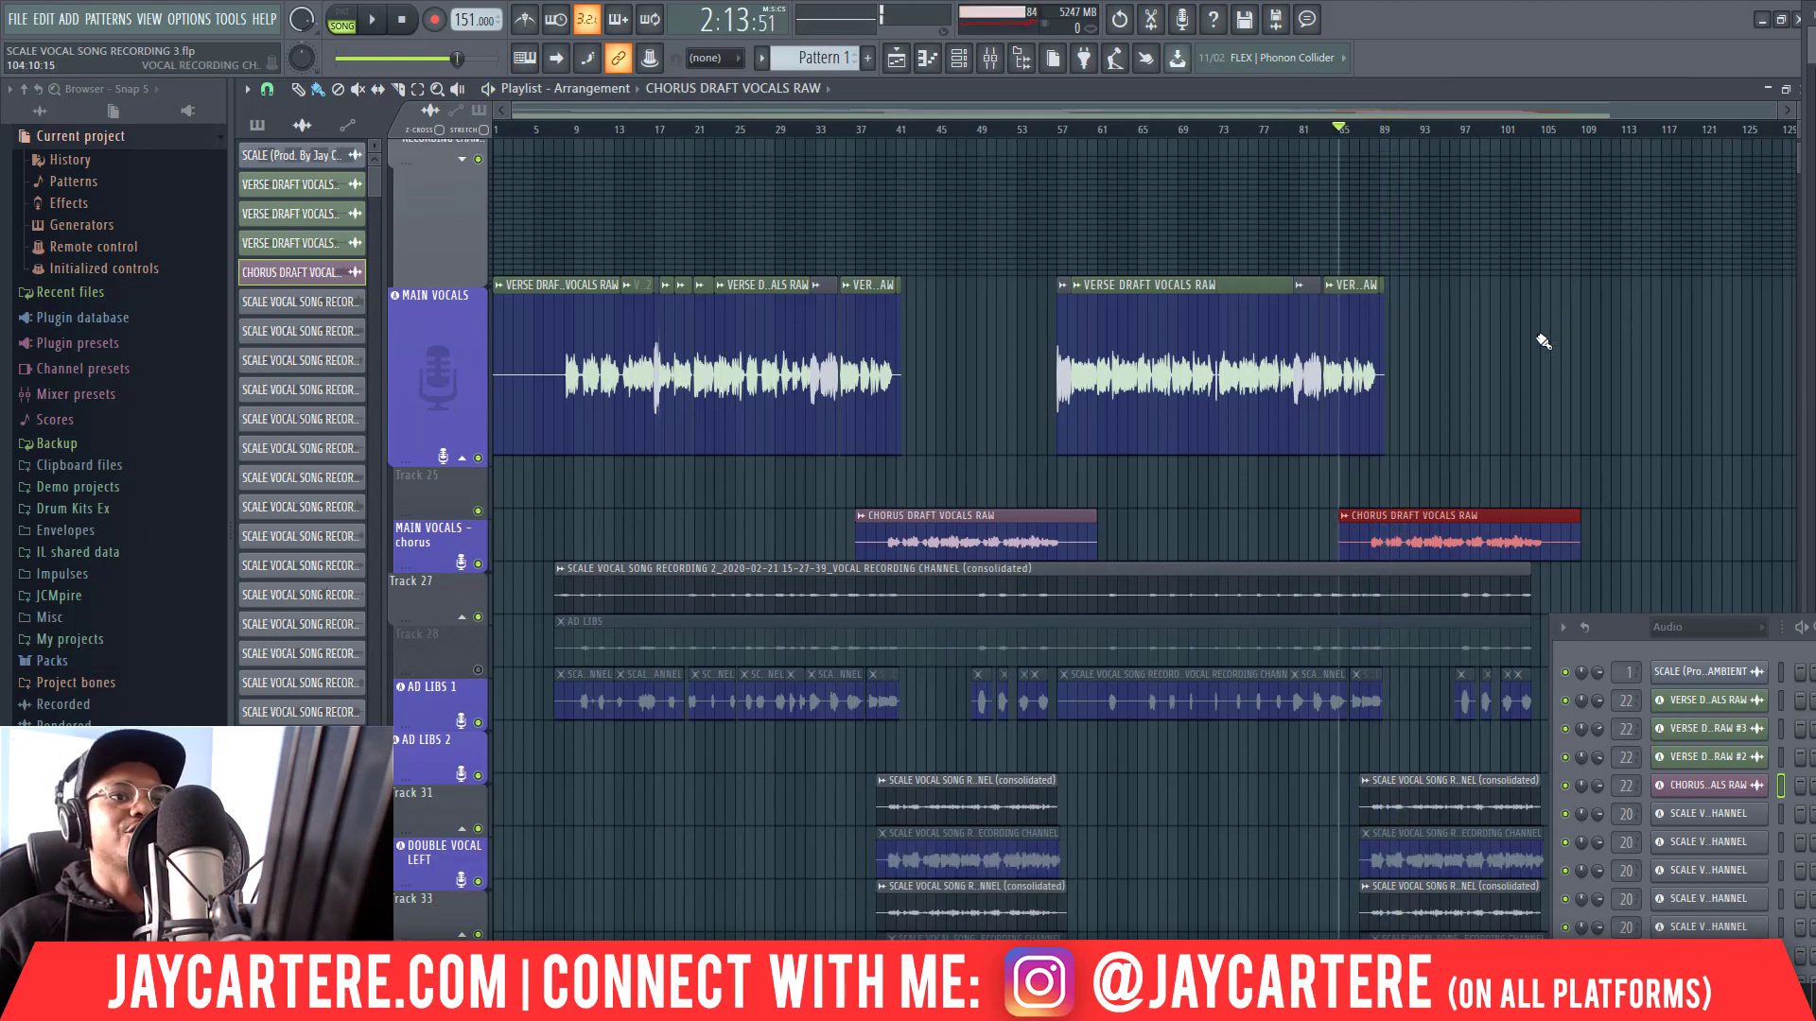
pyautogui.scroll(-5, 1371, 482)
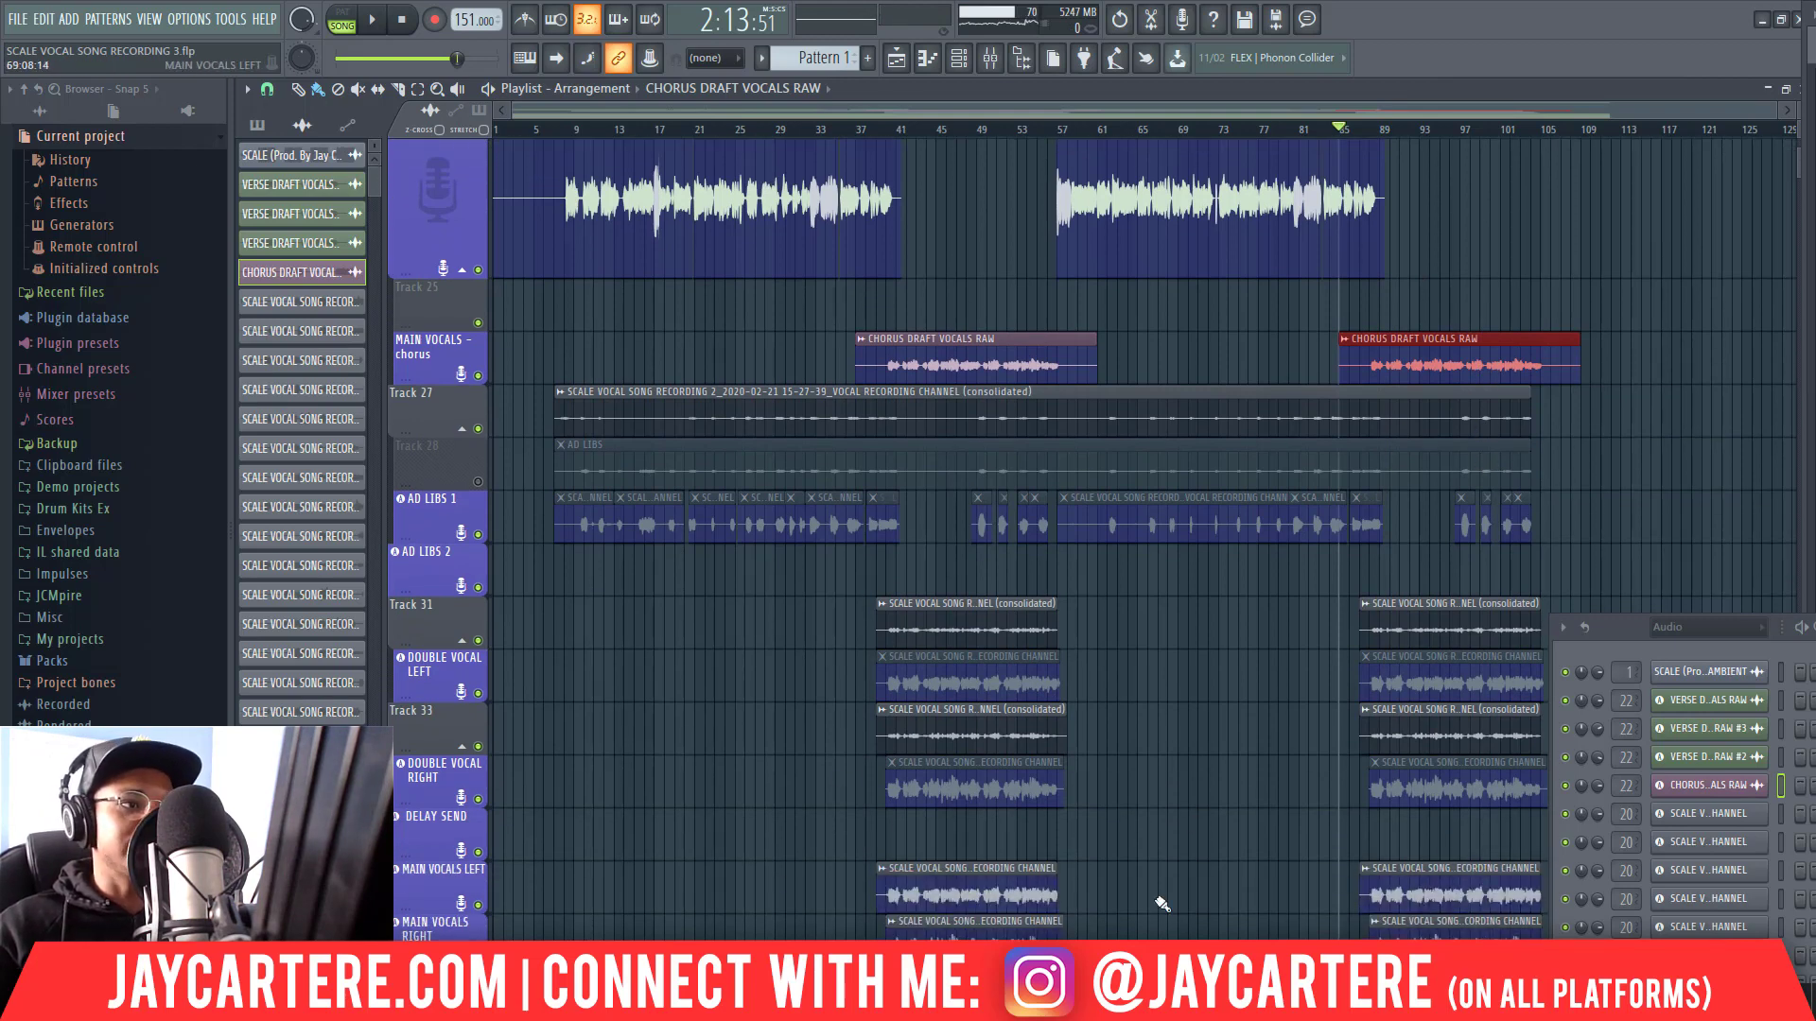
pyautogui.scroll(-2, 889, 595)
pyautogui.scroll(5, 893, 549)
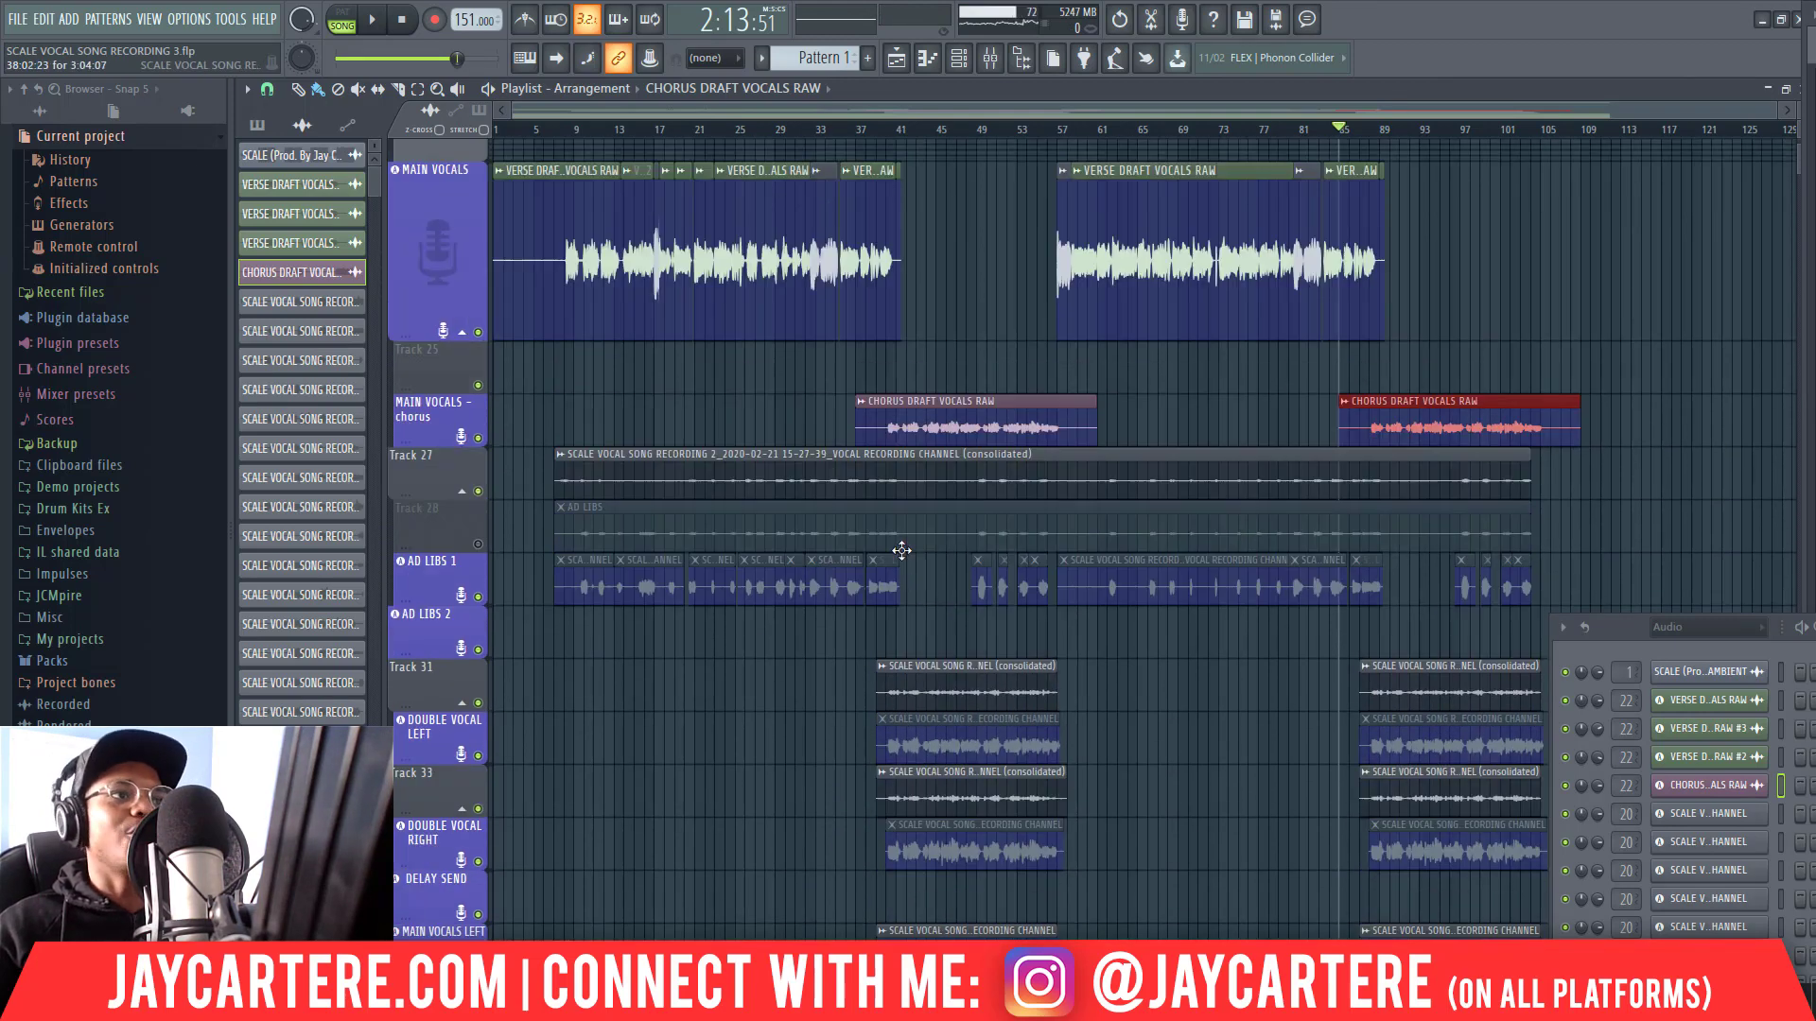
pyautogui.moveTo(810, 439); pyautogui.dragTo(1169, 939)
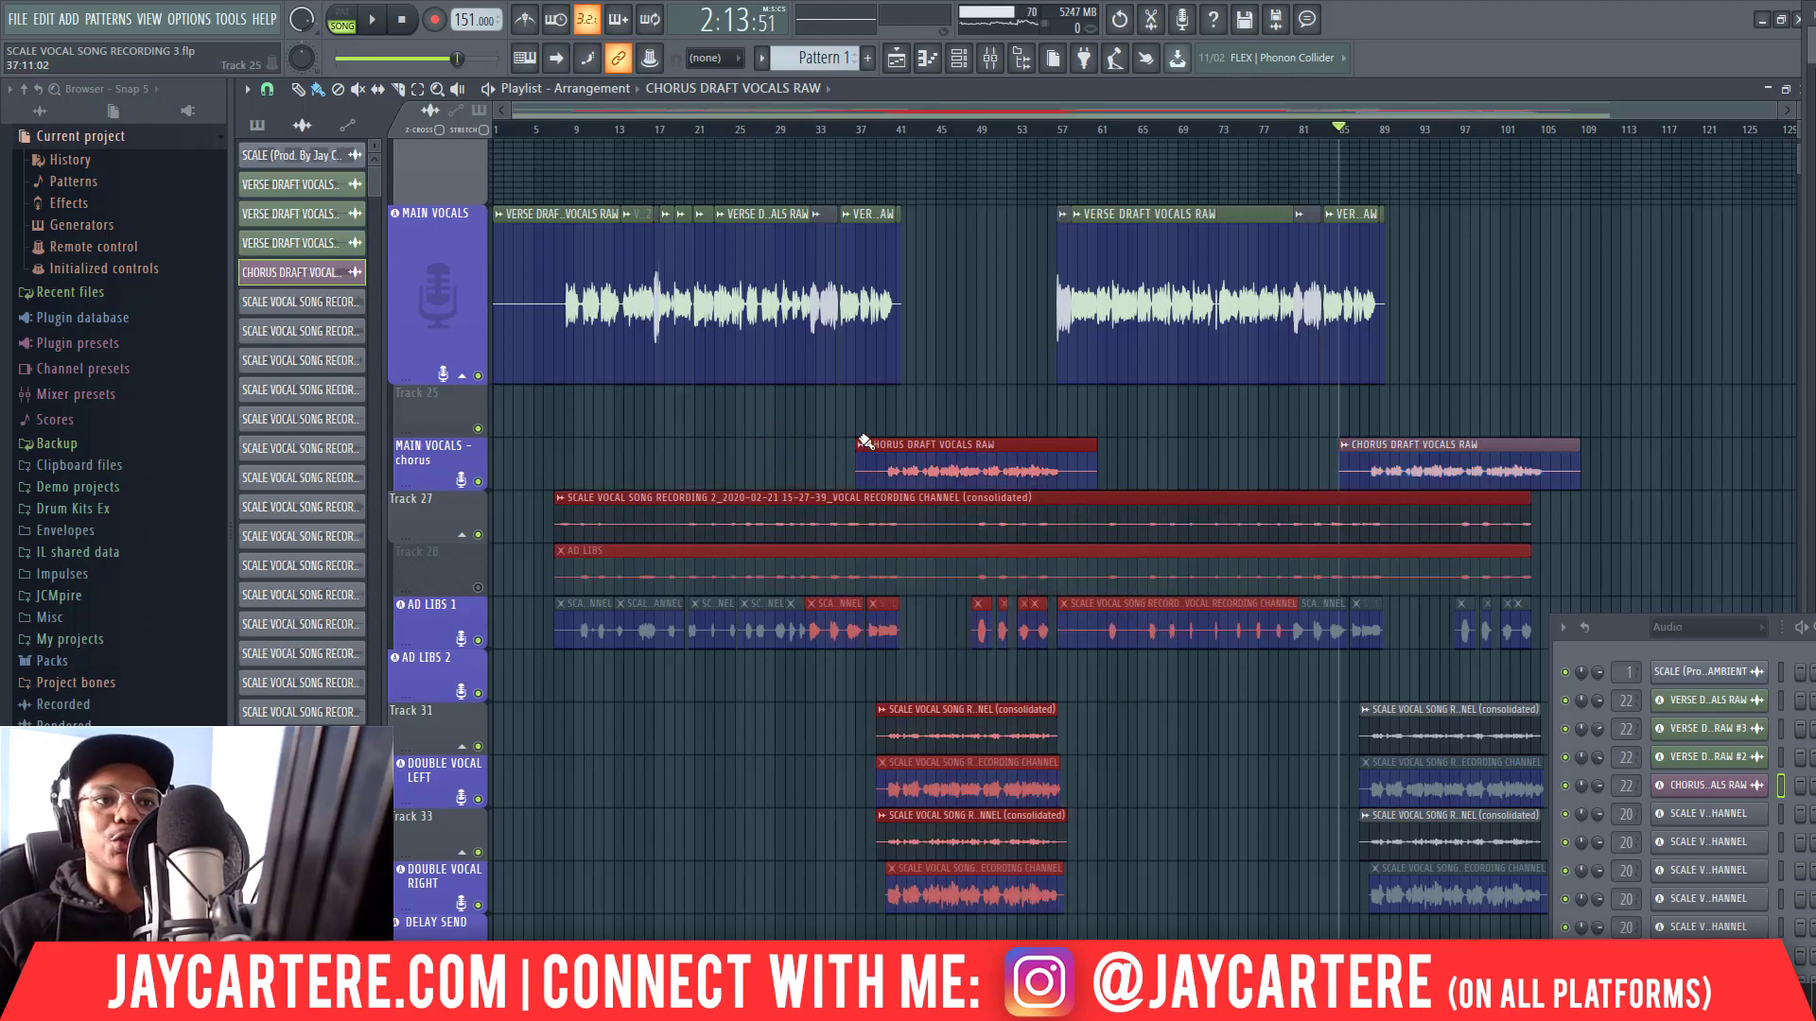
pyautogui.scroll(-3, 1126, 657)
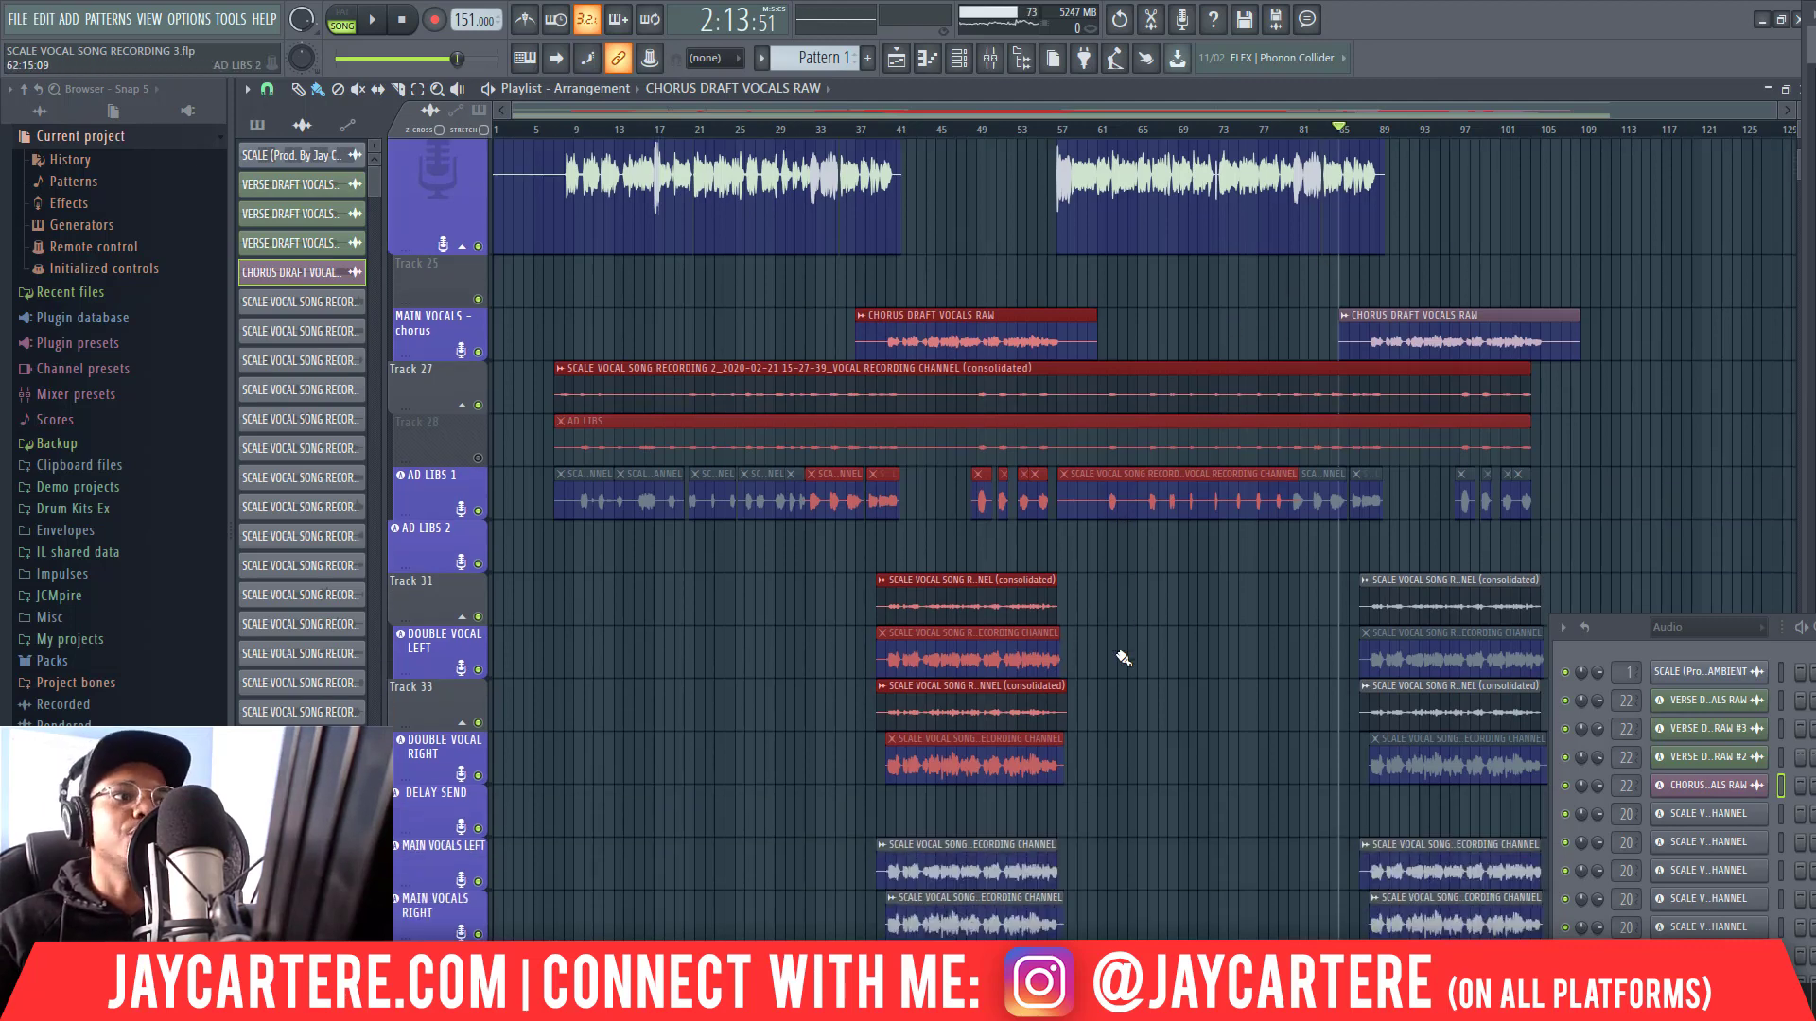
pyautogui.moveTo(799, 571); pyautogui.dragTo(1107, 832)
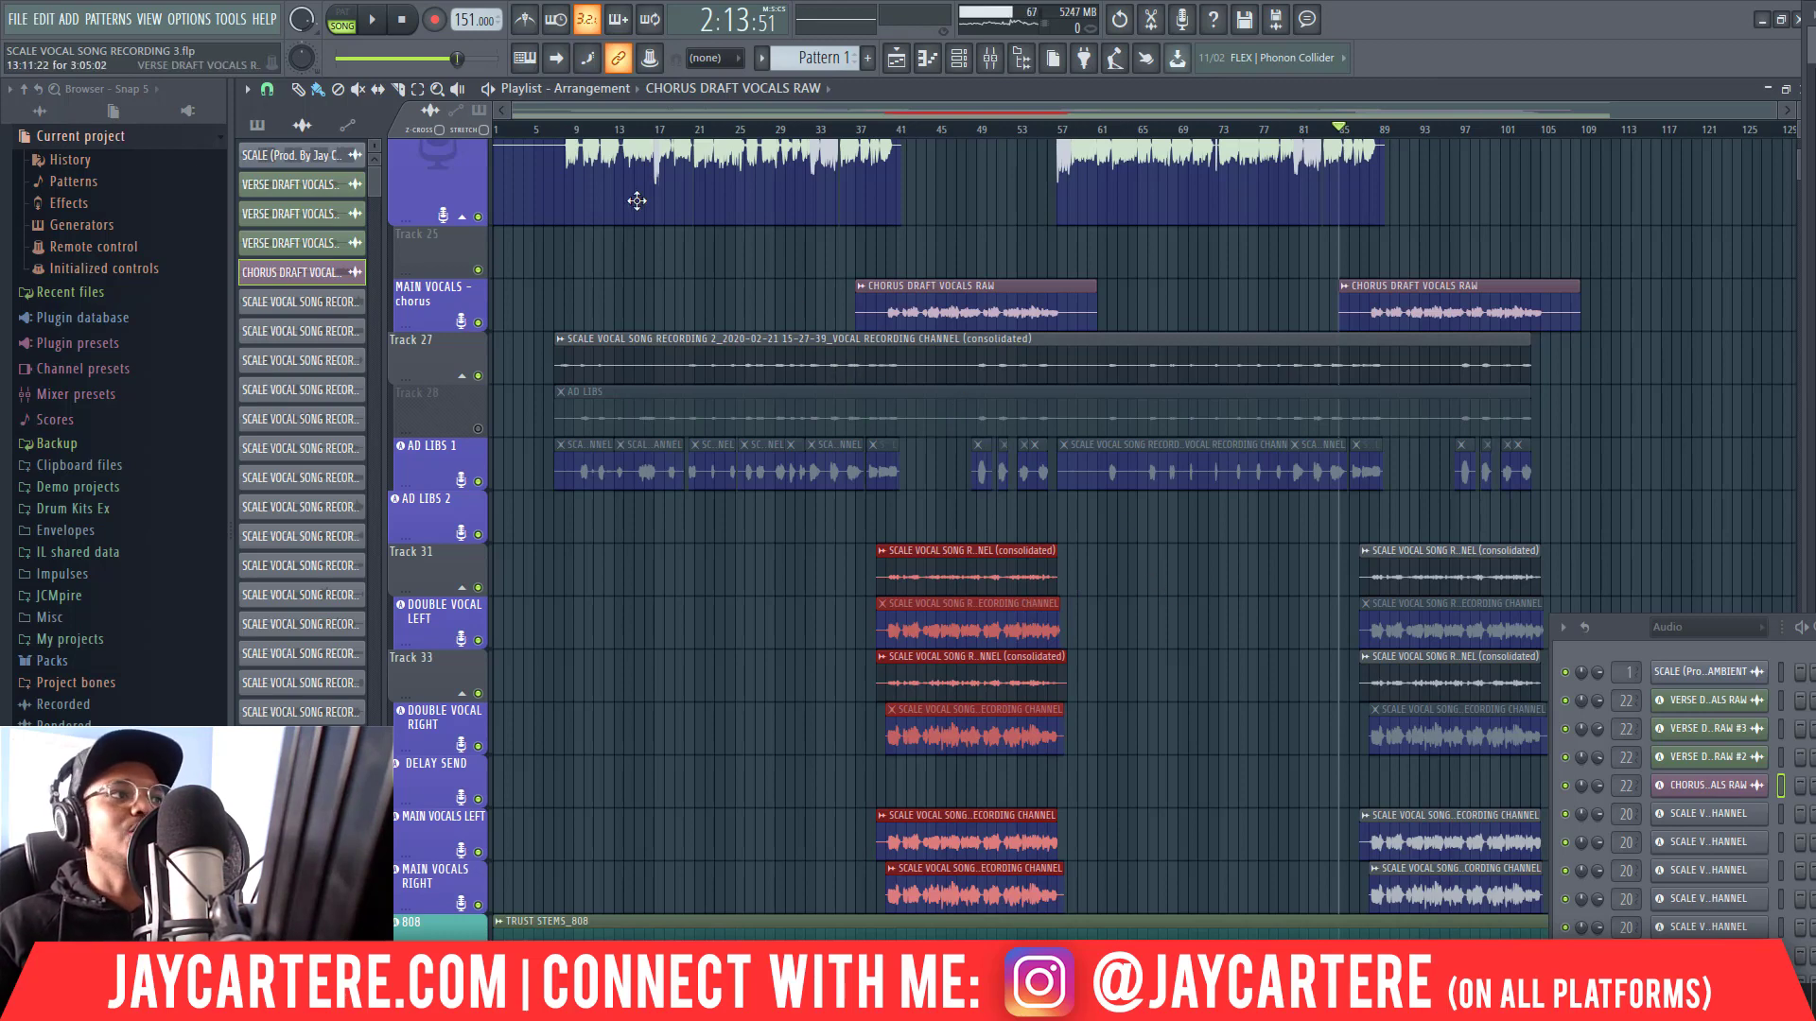
# Step: Paint a Pattern 1 clip on AD LIBS 2 and move it toward the first chorus
pyautogui.click(257, 124)
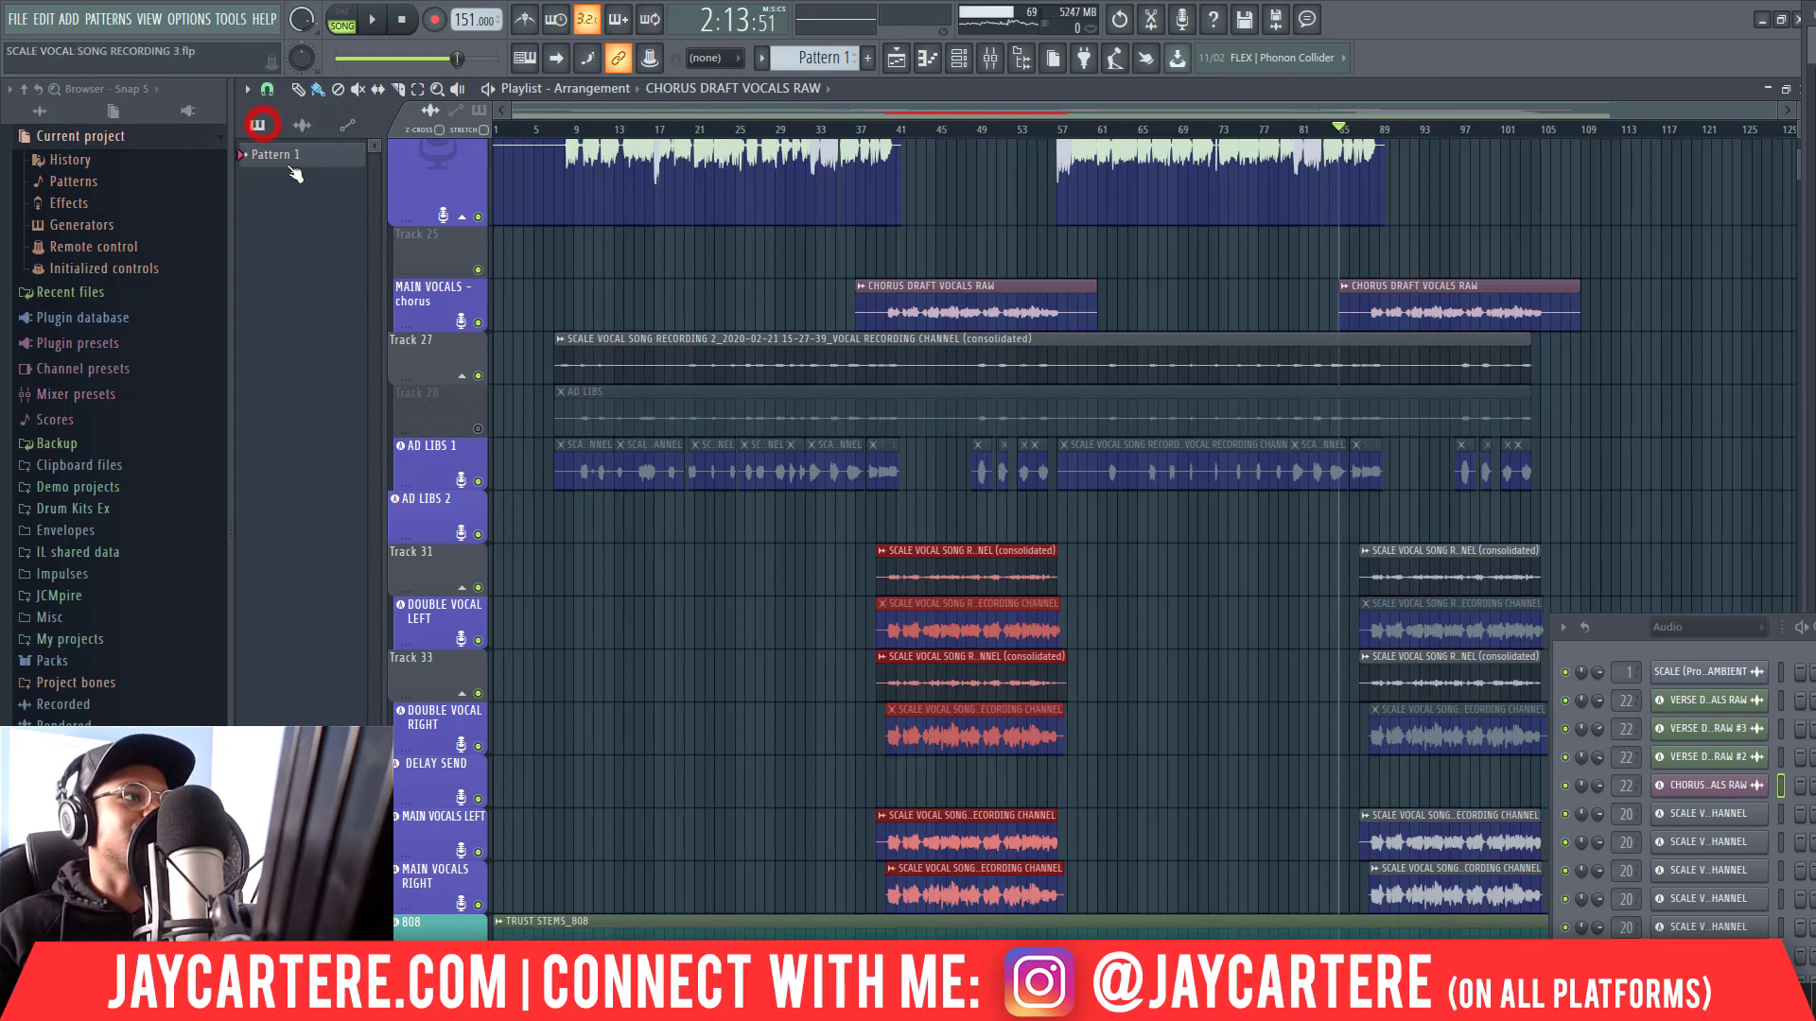
pyautogui.click(284, 157)
pyautogui.click(795, 526)
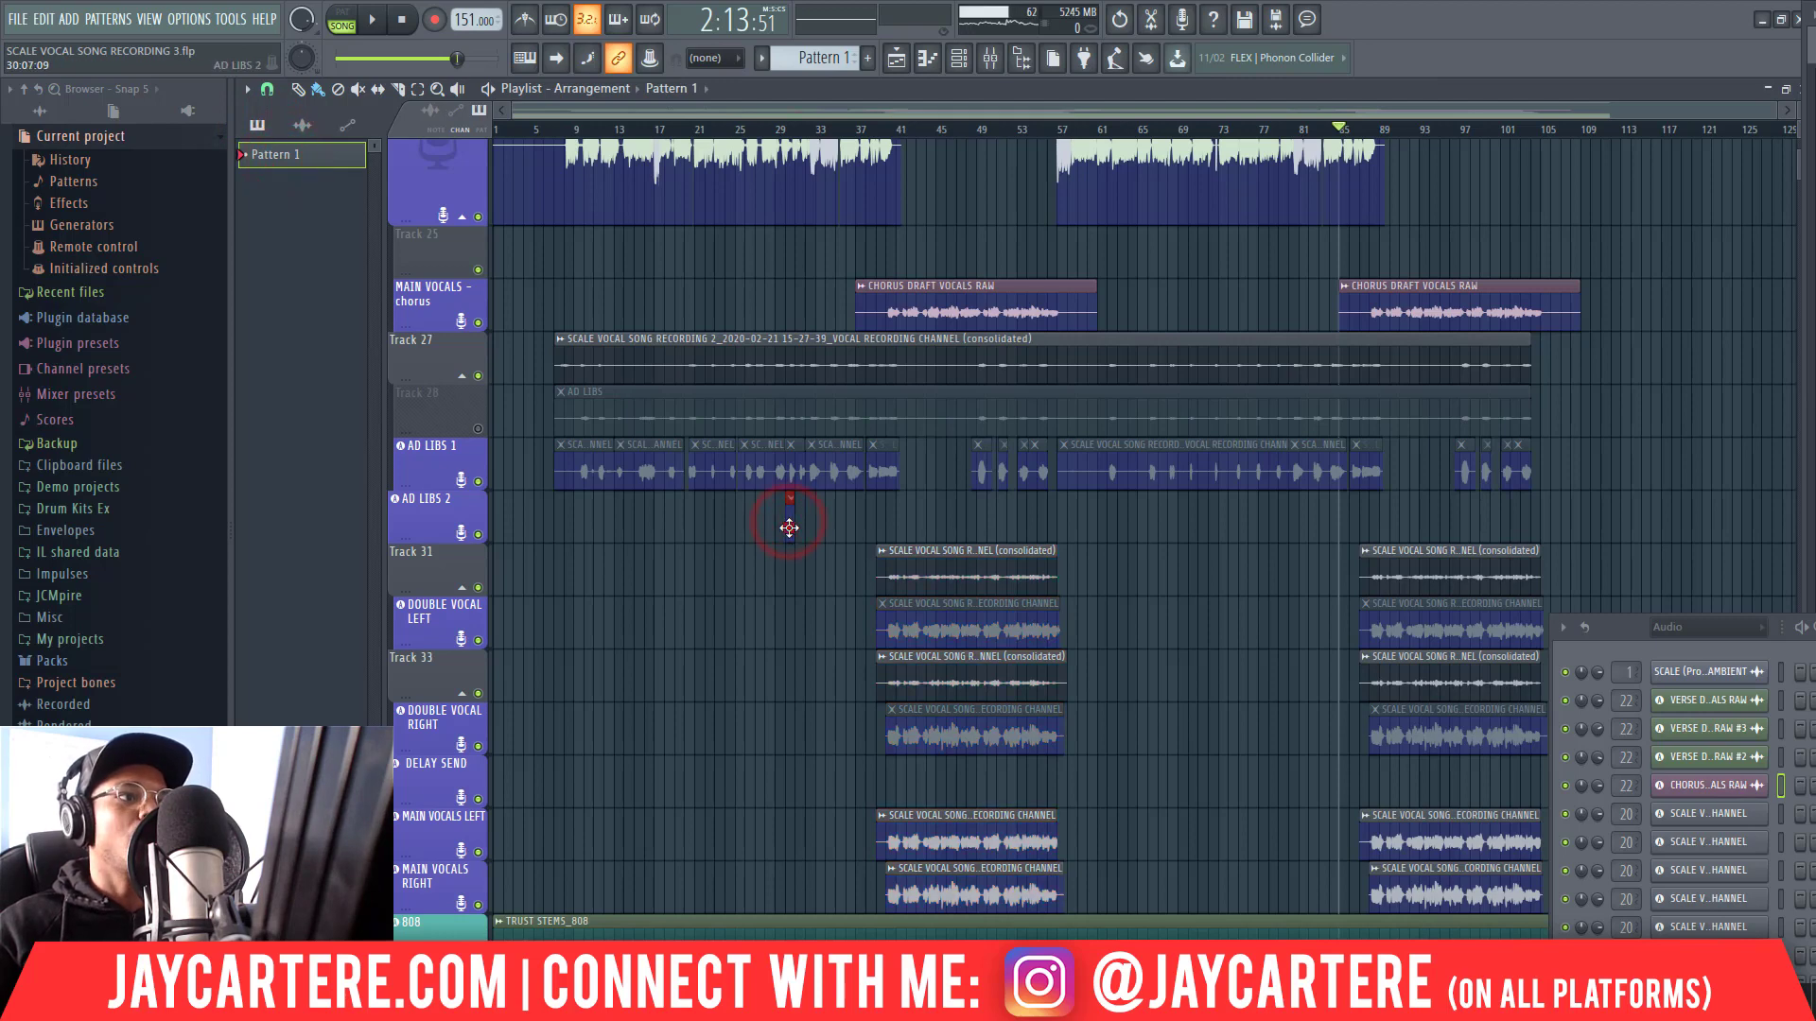
pyautogui.moveTo(789, 527); pyautogui.dragTo(848, 535)
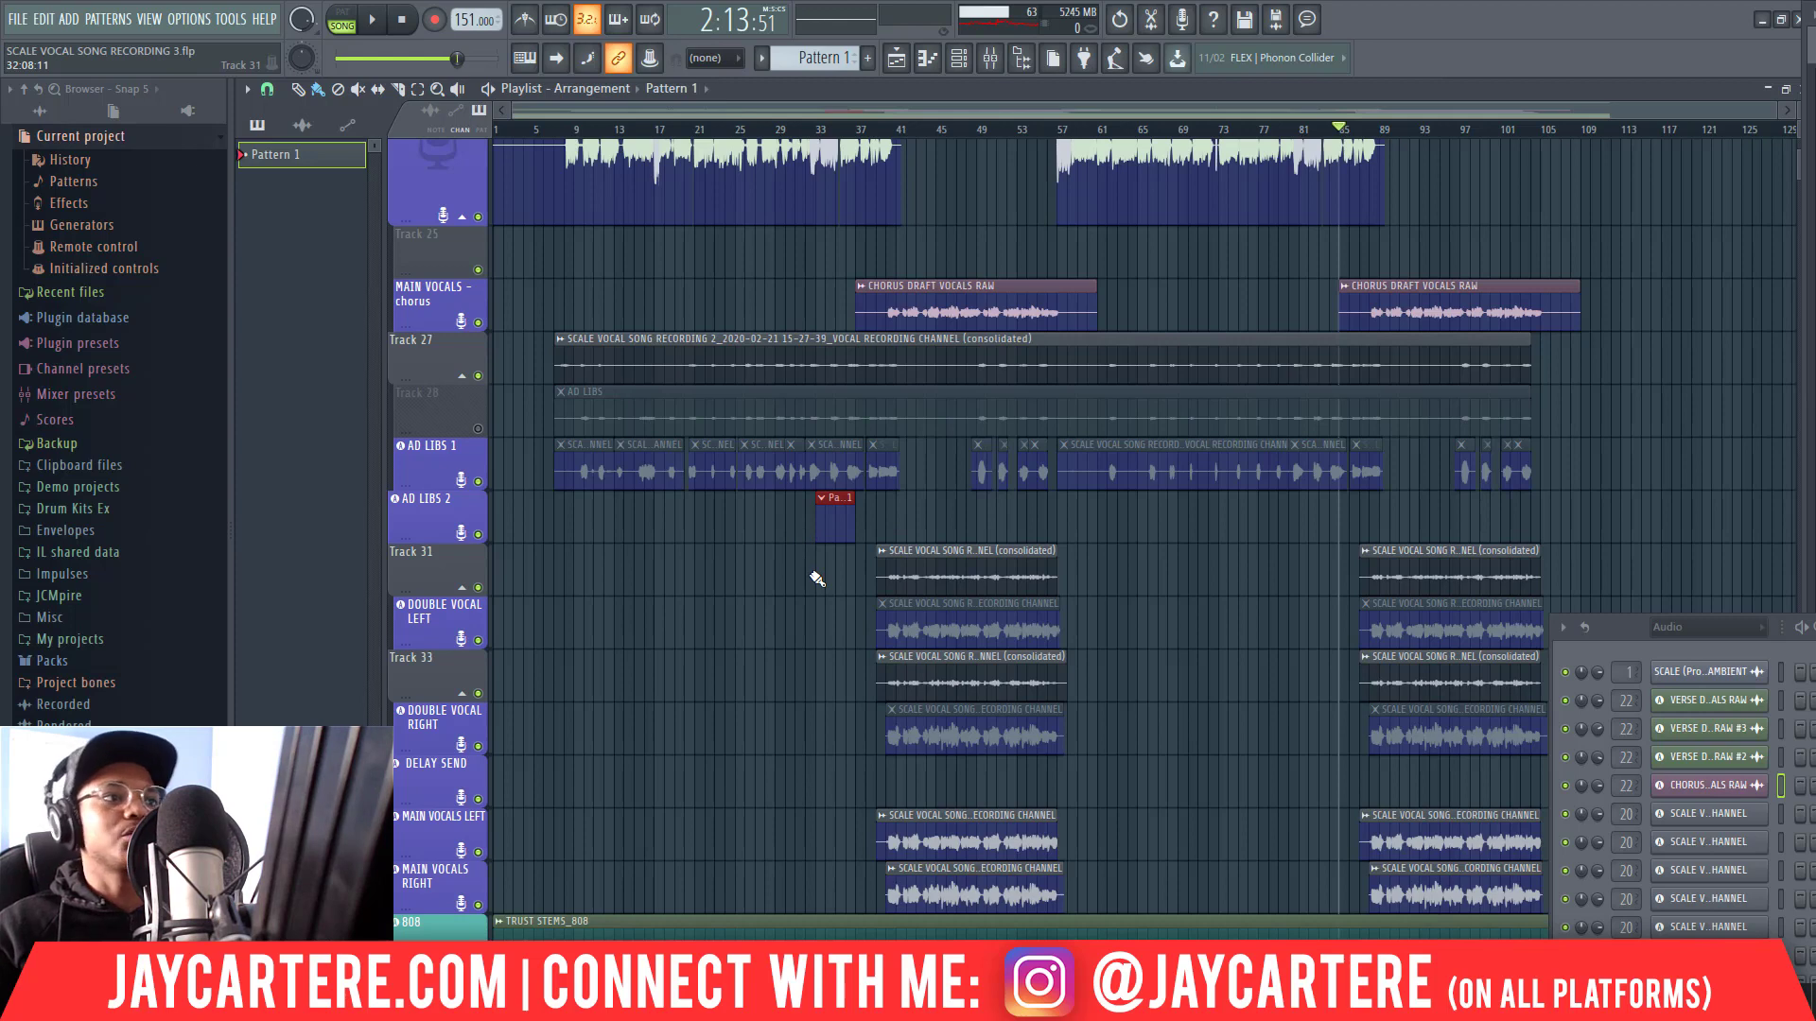
pyautogui.scroll(4, 818, 580)
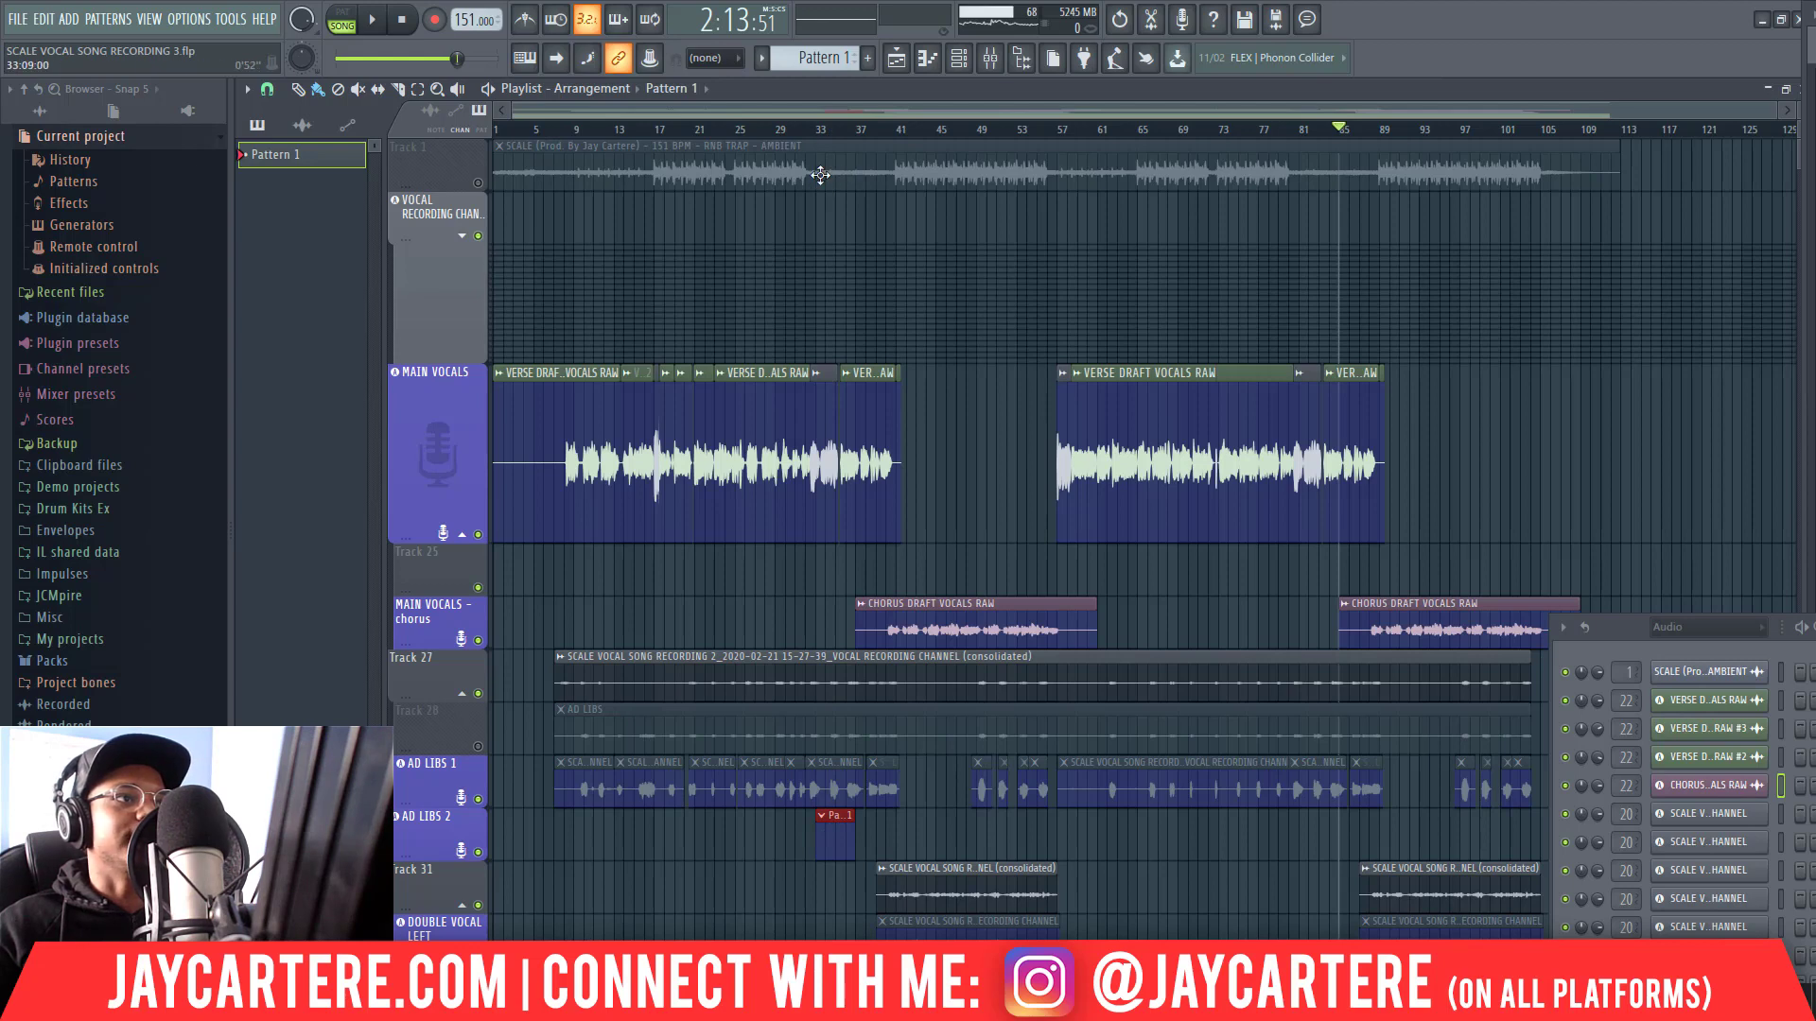
pyautogui.scroll(-3, 837, 206)
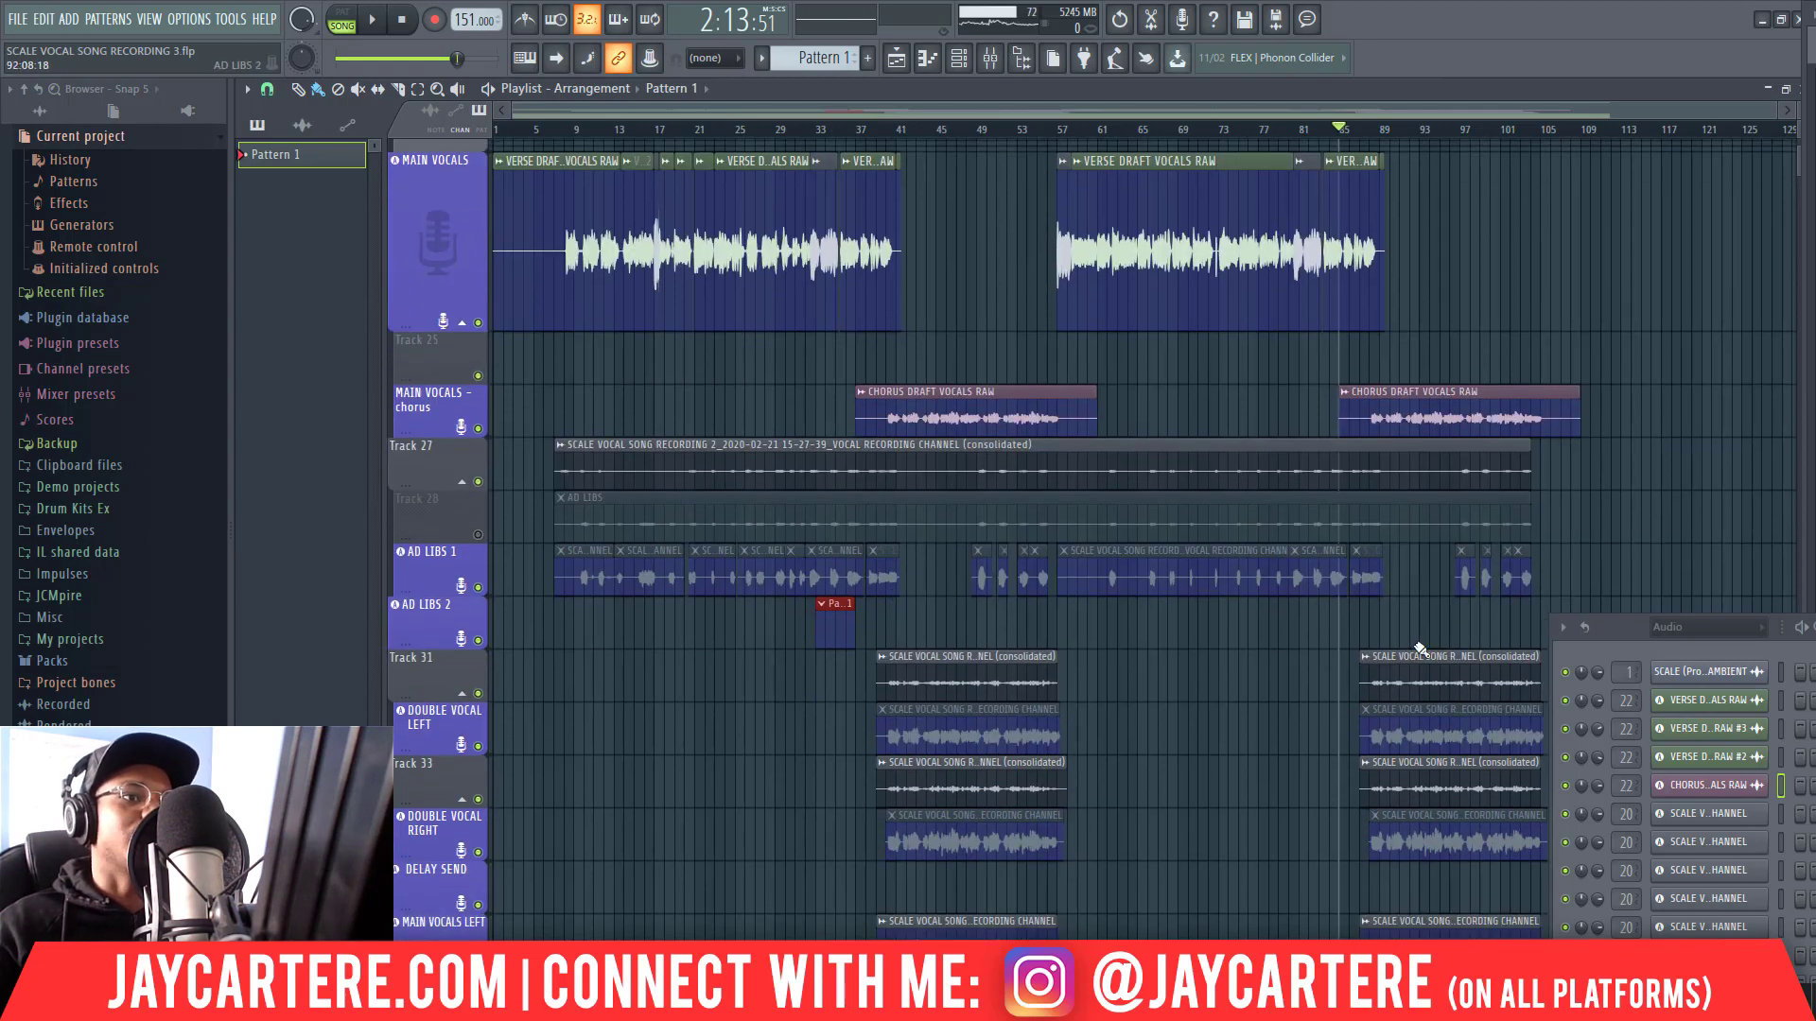
pyautogui.scroll(-3, 1419, 649)
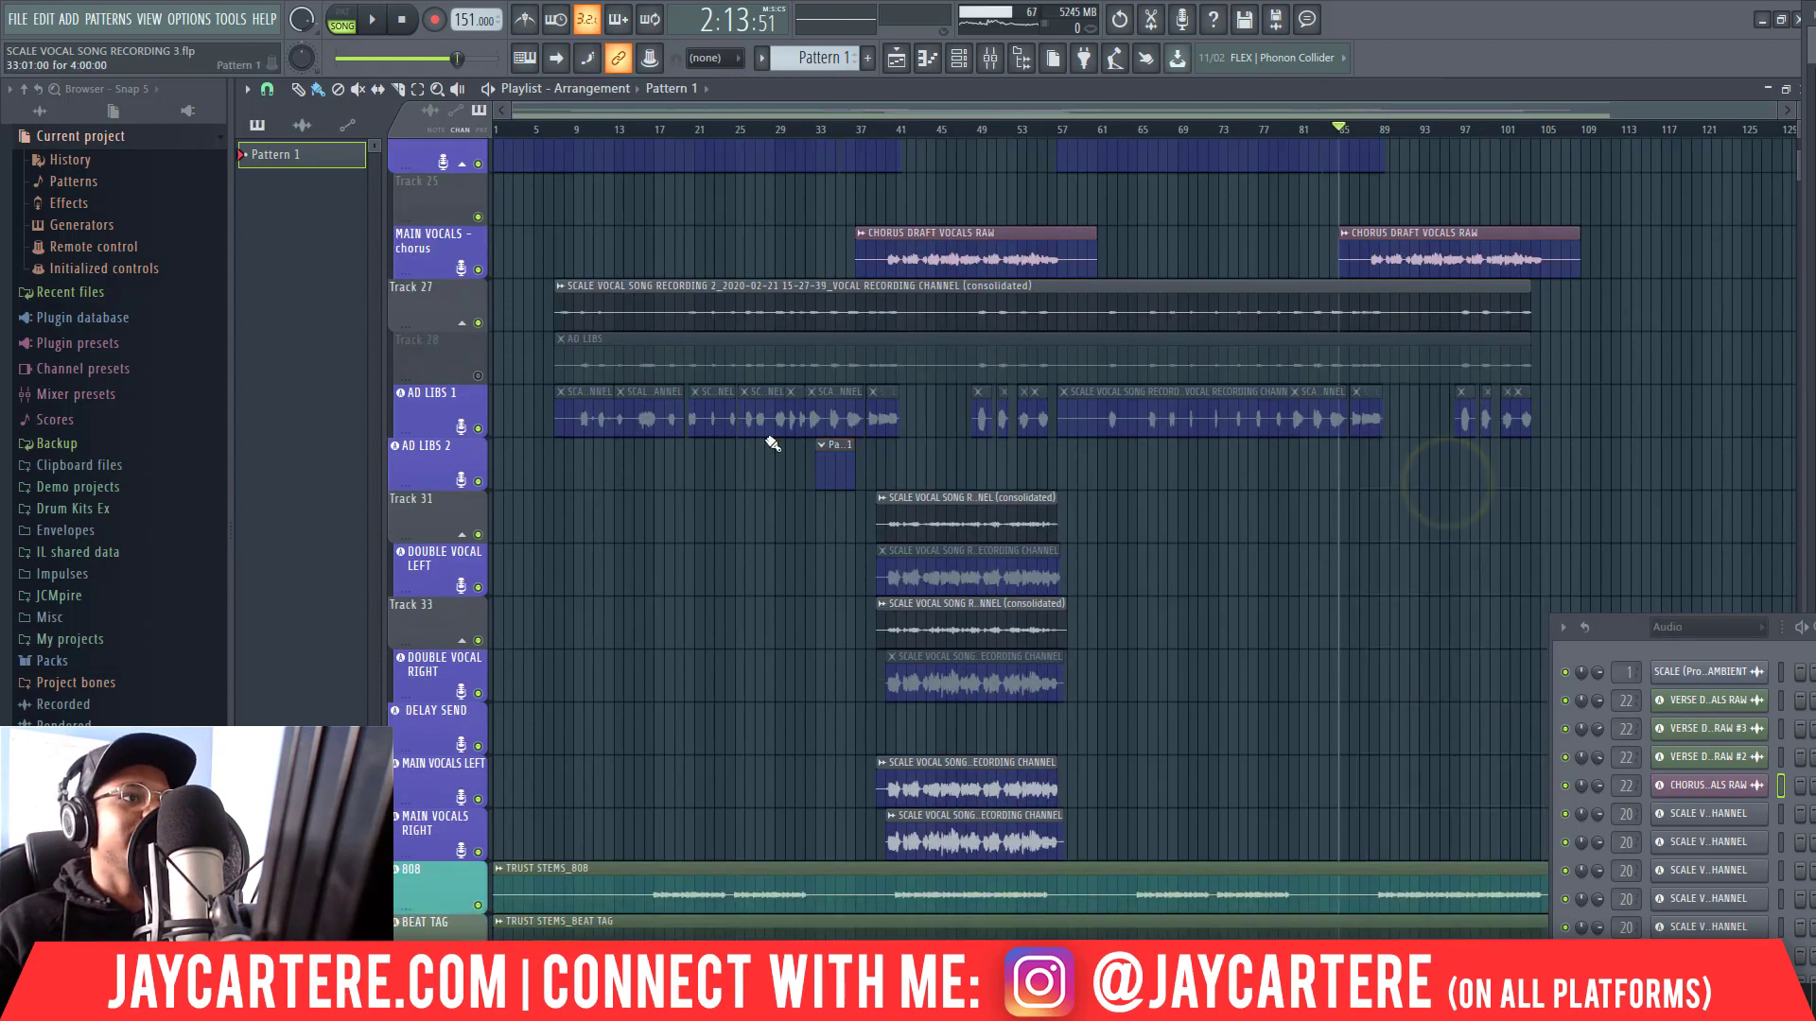
# Step: Select the Pattern 1 clip together with the double-vocal clips
pyautogui.moveTo(773, 439); pyautogui.dragTo(1083, 861)
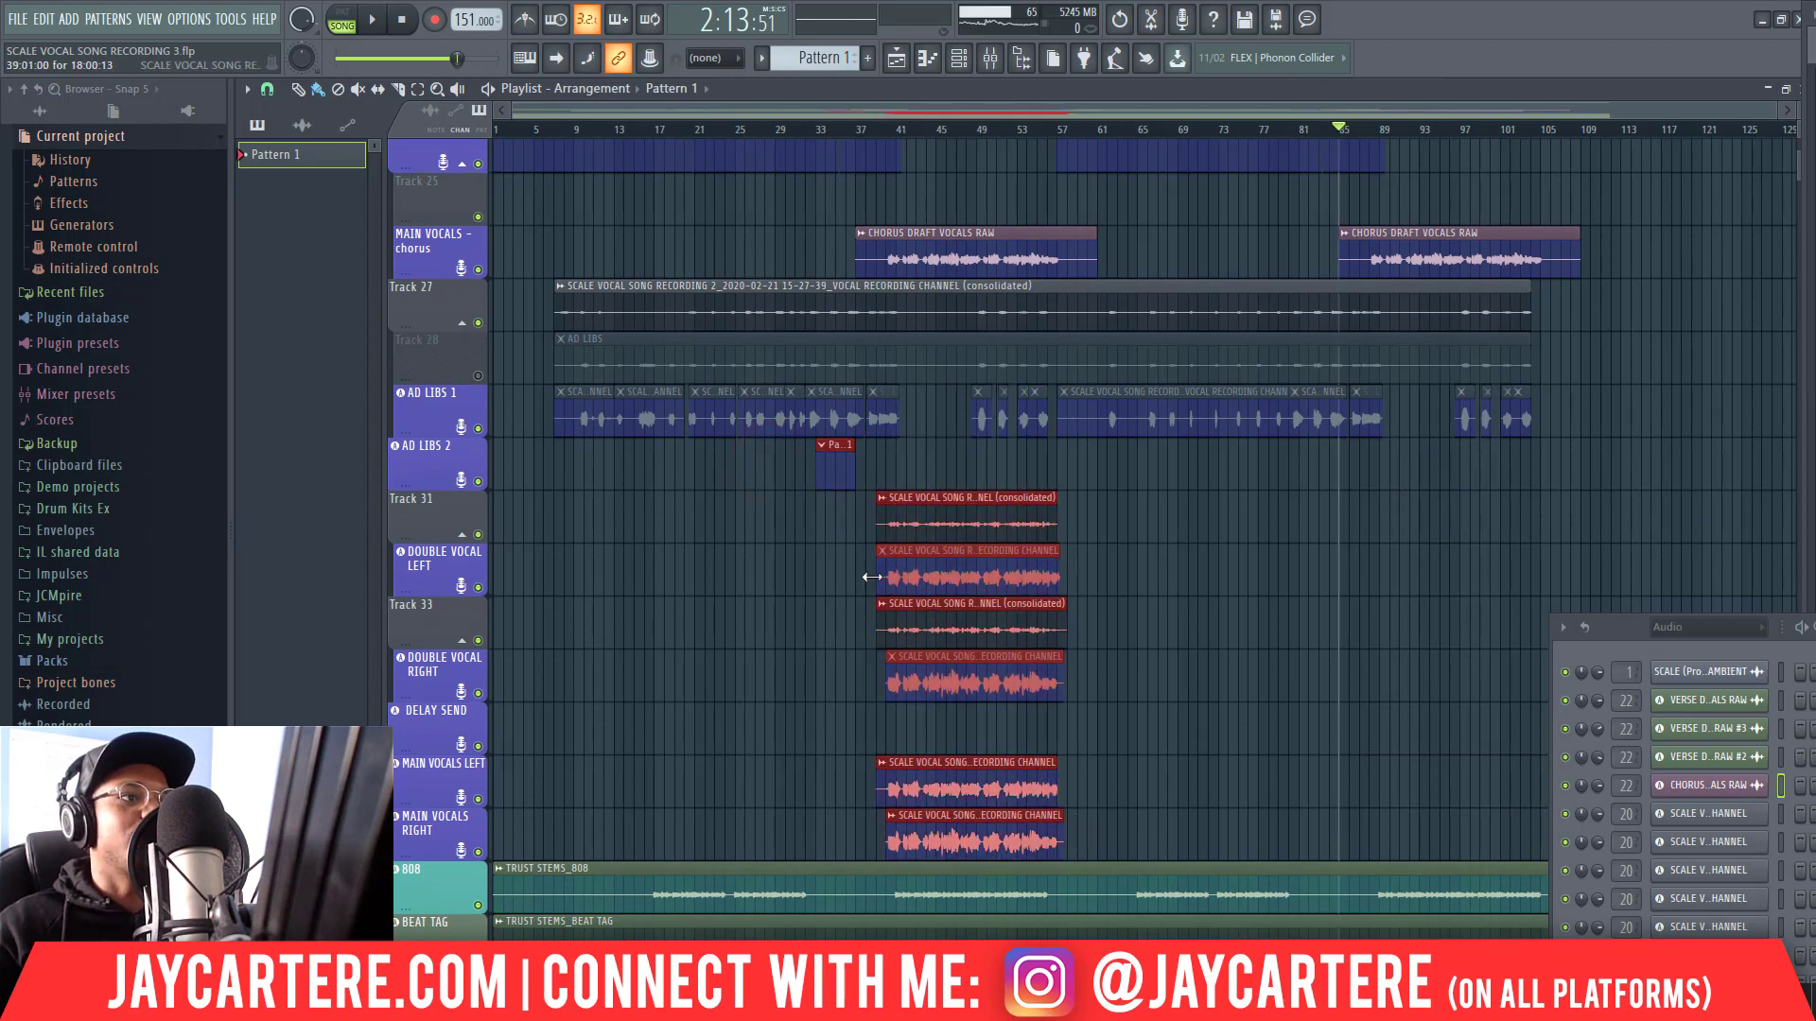
pyautogui.scroll(6, 835, 461)
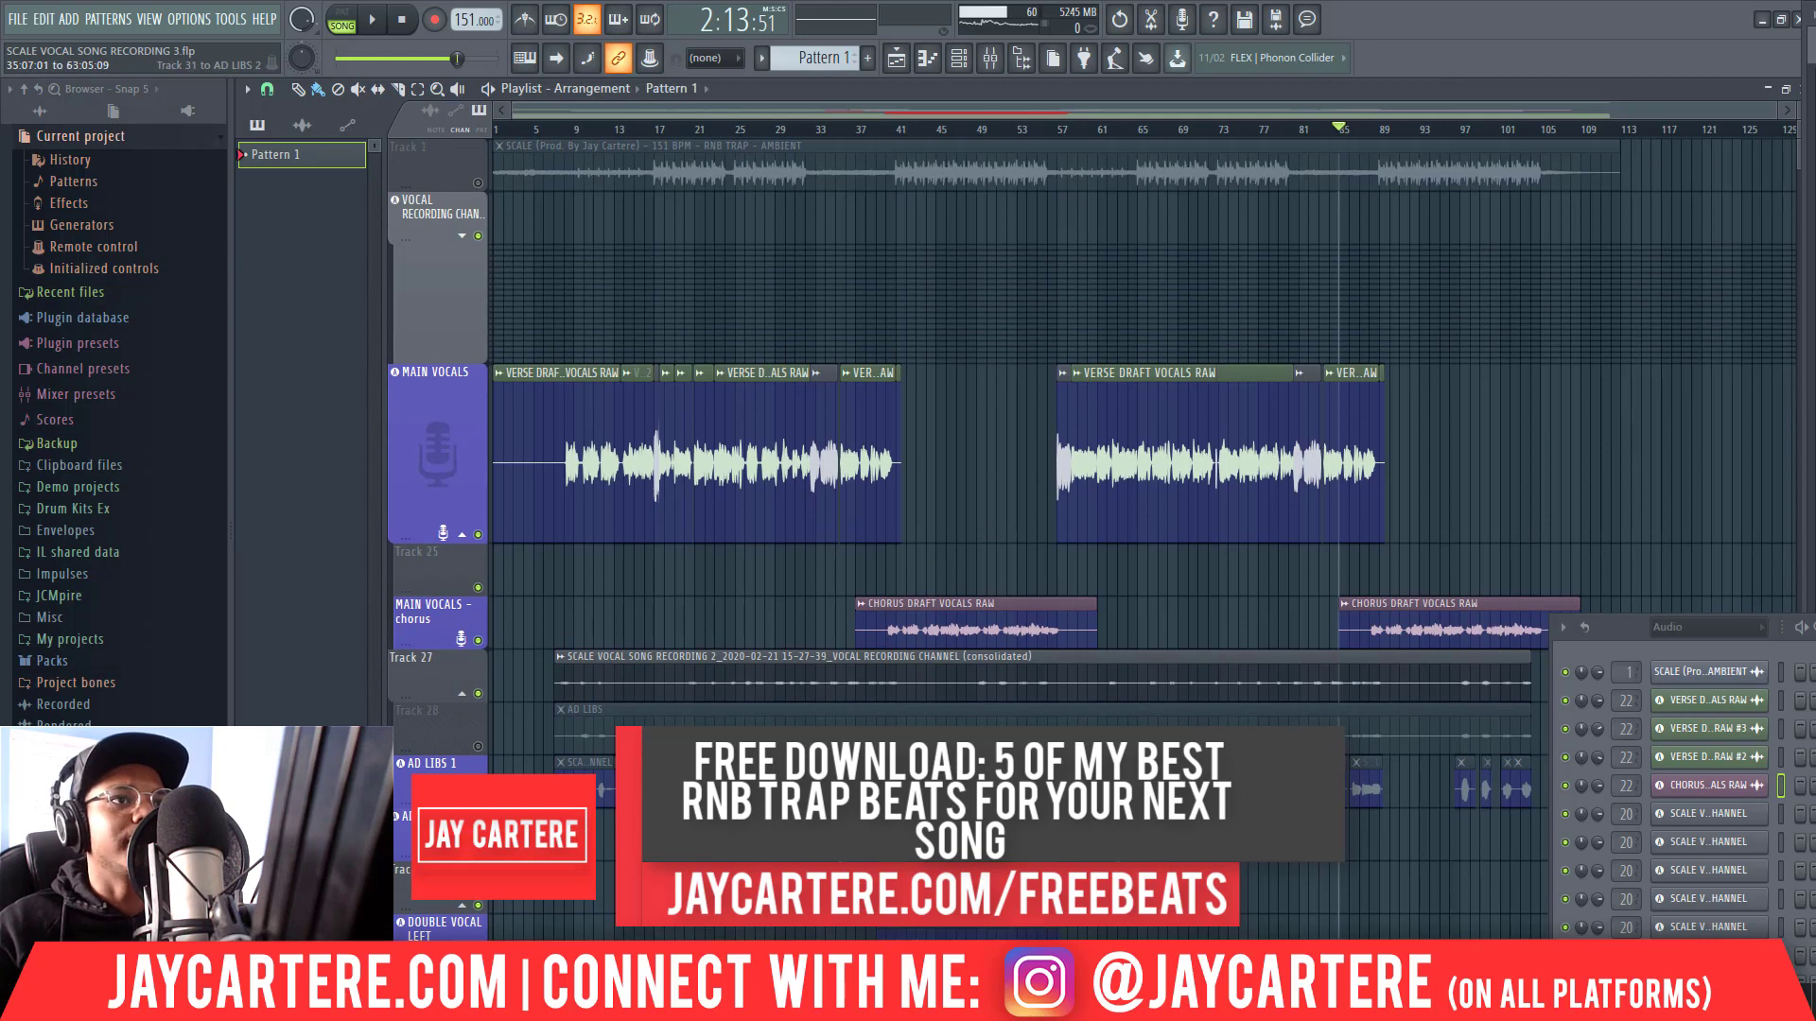
pyautogui.scroll(-6, 1244, 887)
pyautogui.moveTo(746, 470); pyautogui.dragTo(1083, 728)
pyautogui.scroll(5, 834, 789)
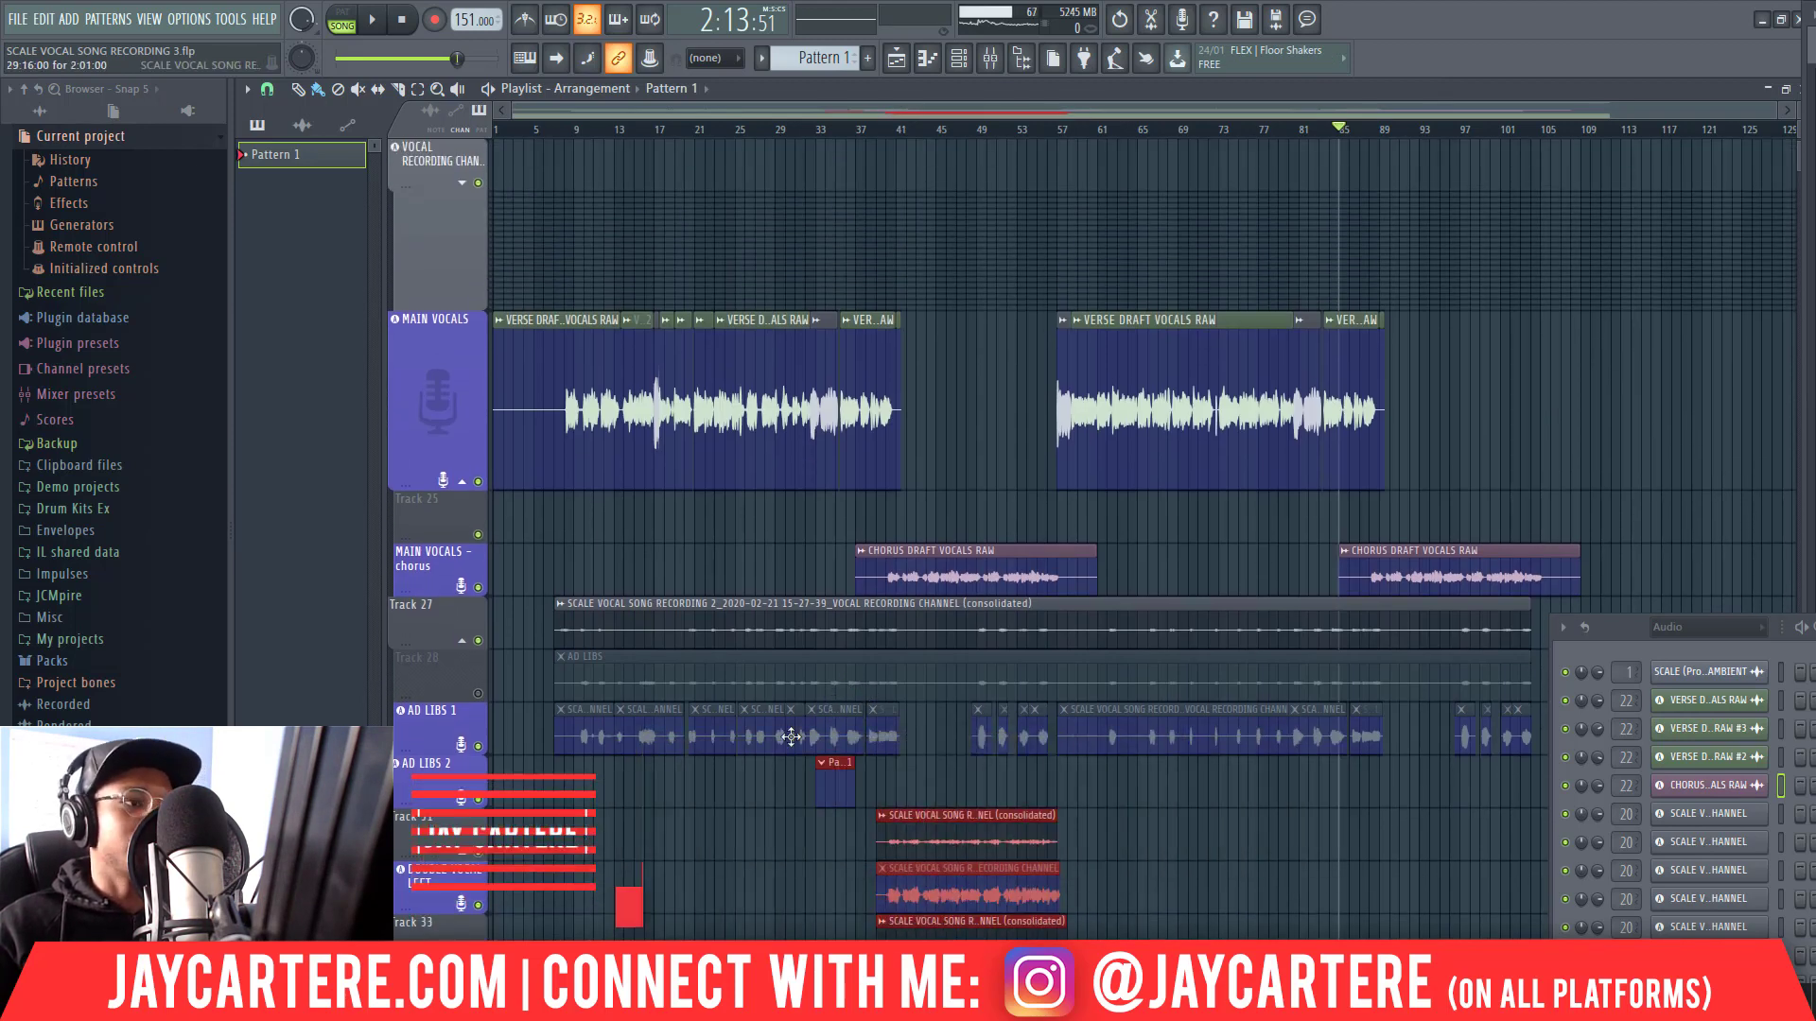
pyautogui.scroll(-3, 832, 790)
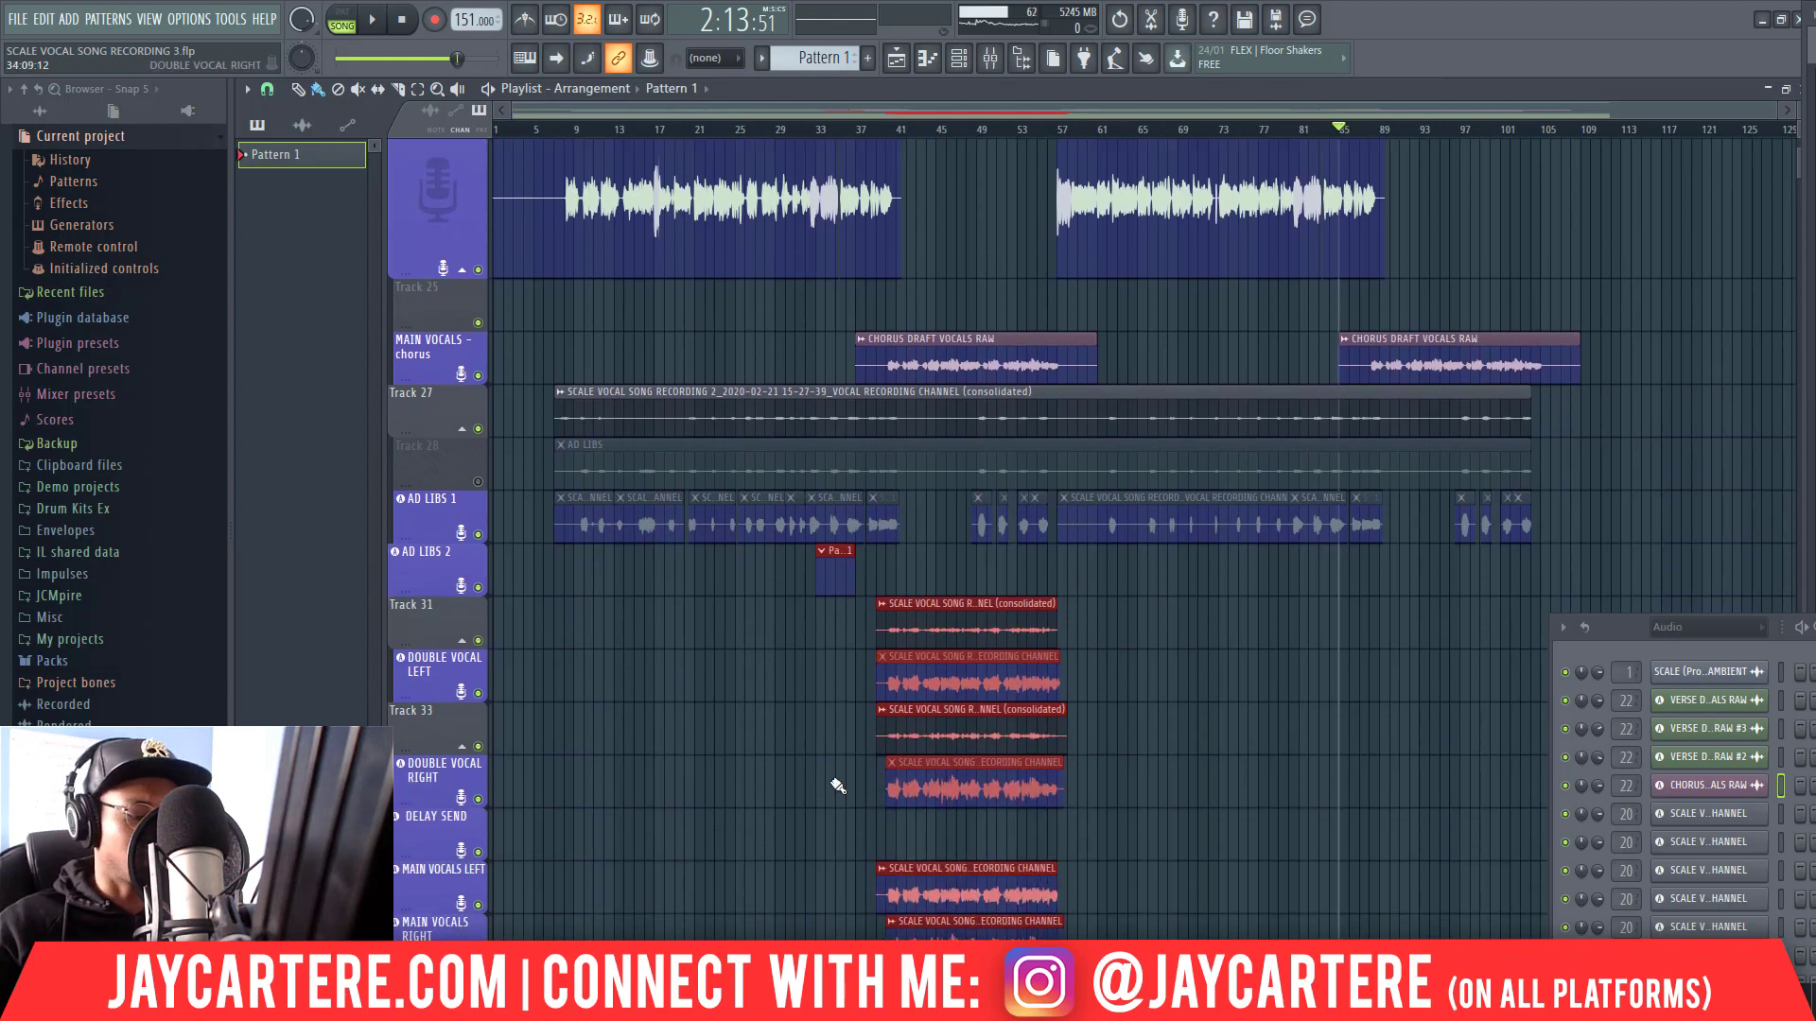
pyautogui.scroll(-2, 783, 709)
pyautogui.scroll(5, 832, 785)
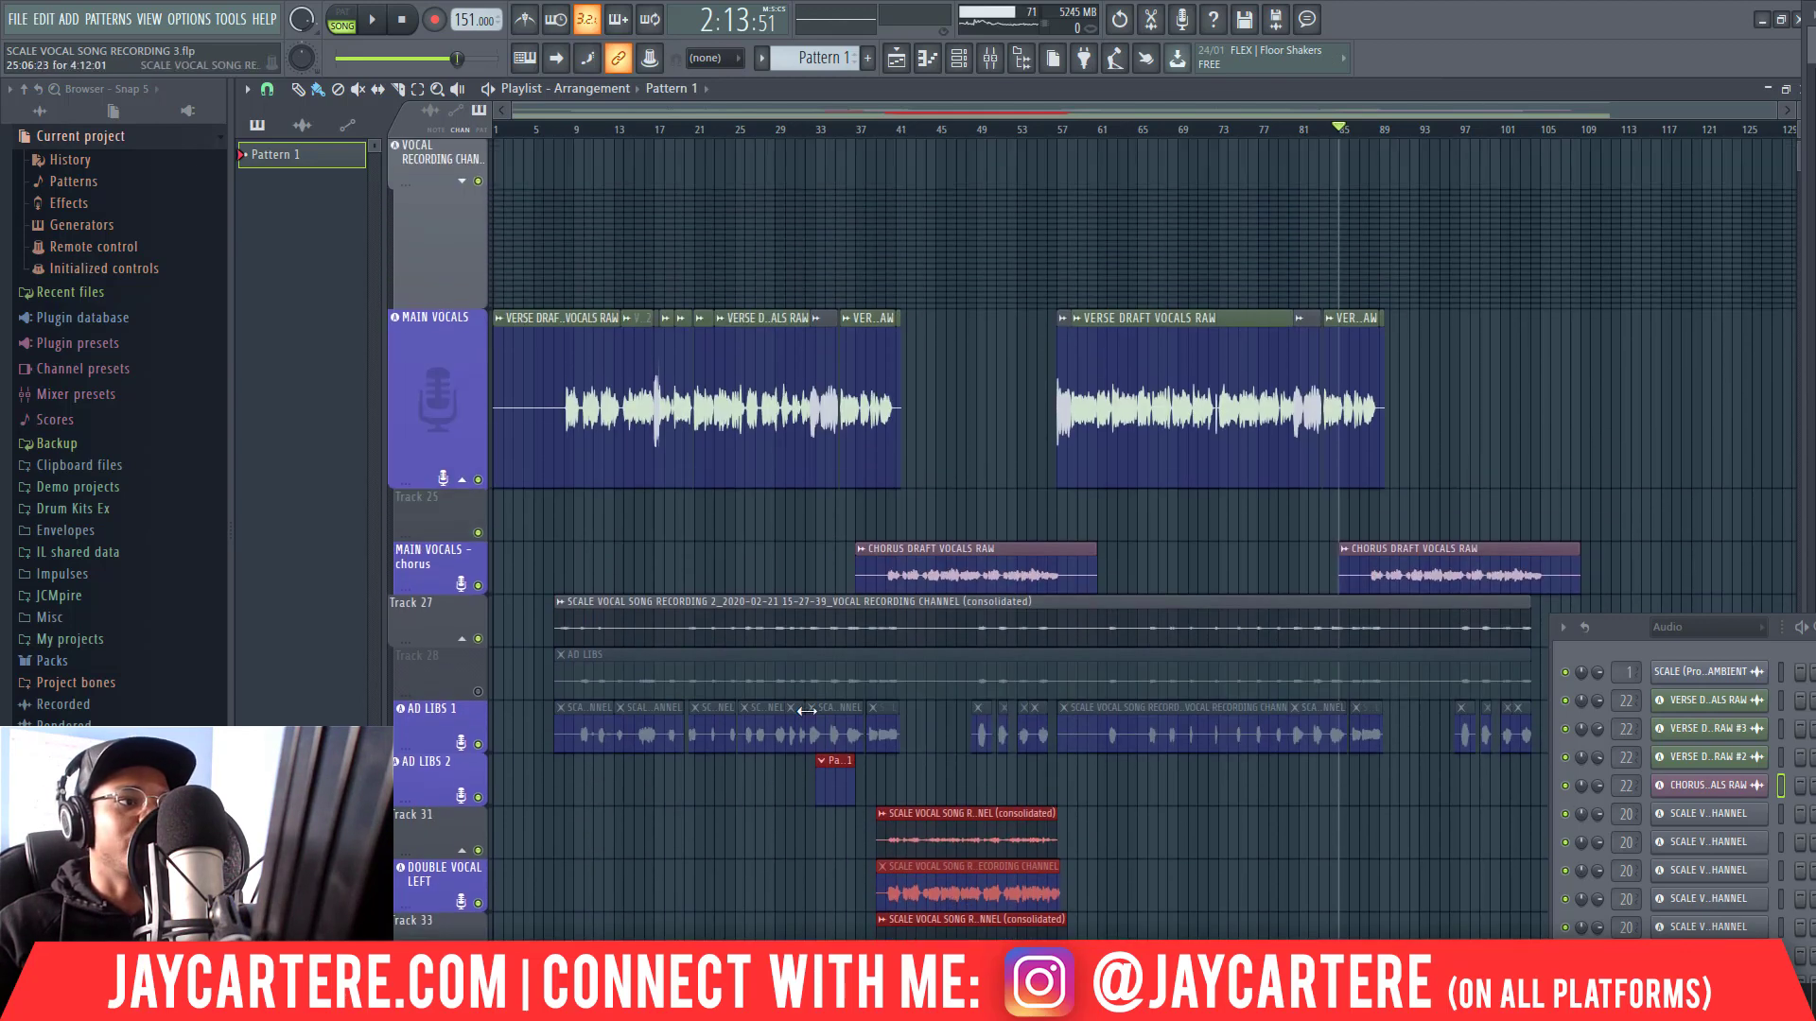
# Step: Copy the selected clips to the second chorus near bar 83 and shift them one bar later
pyautogui.moveTo(832, 785); pyautogui.dragTo(1276, 810)
pyautogui.scroll(1, 1277, 810)
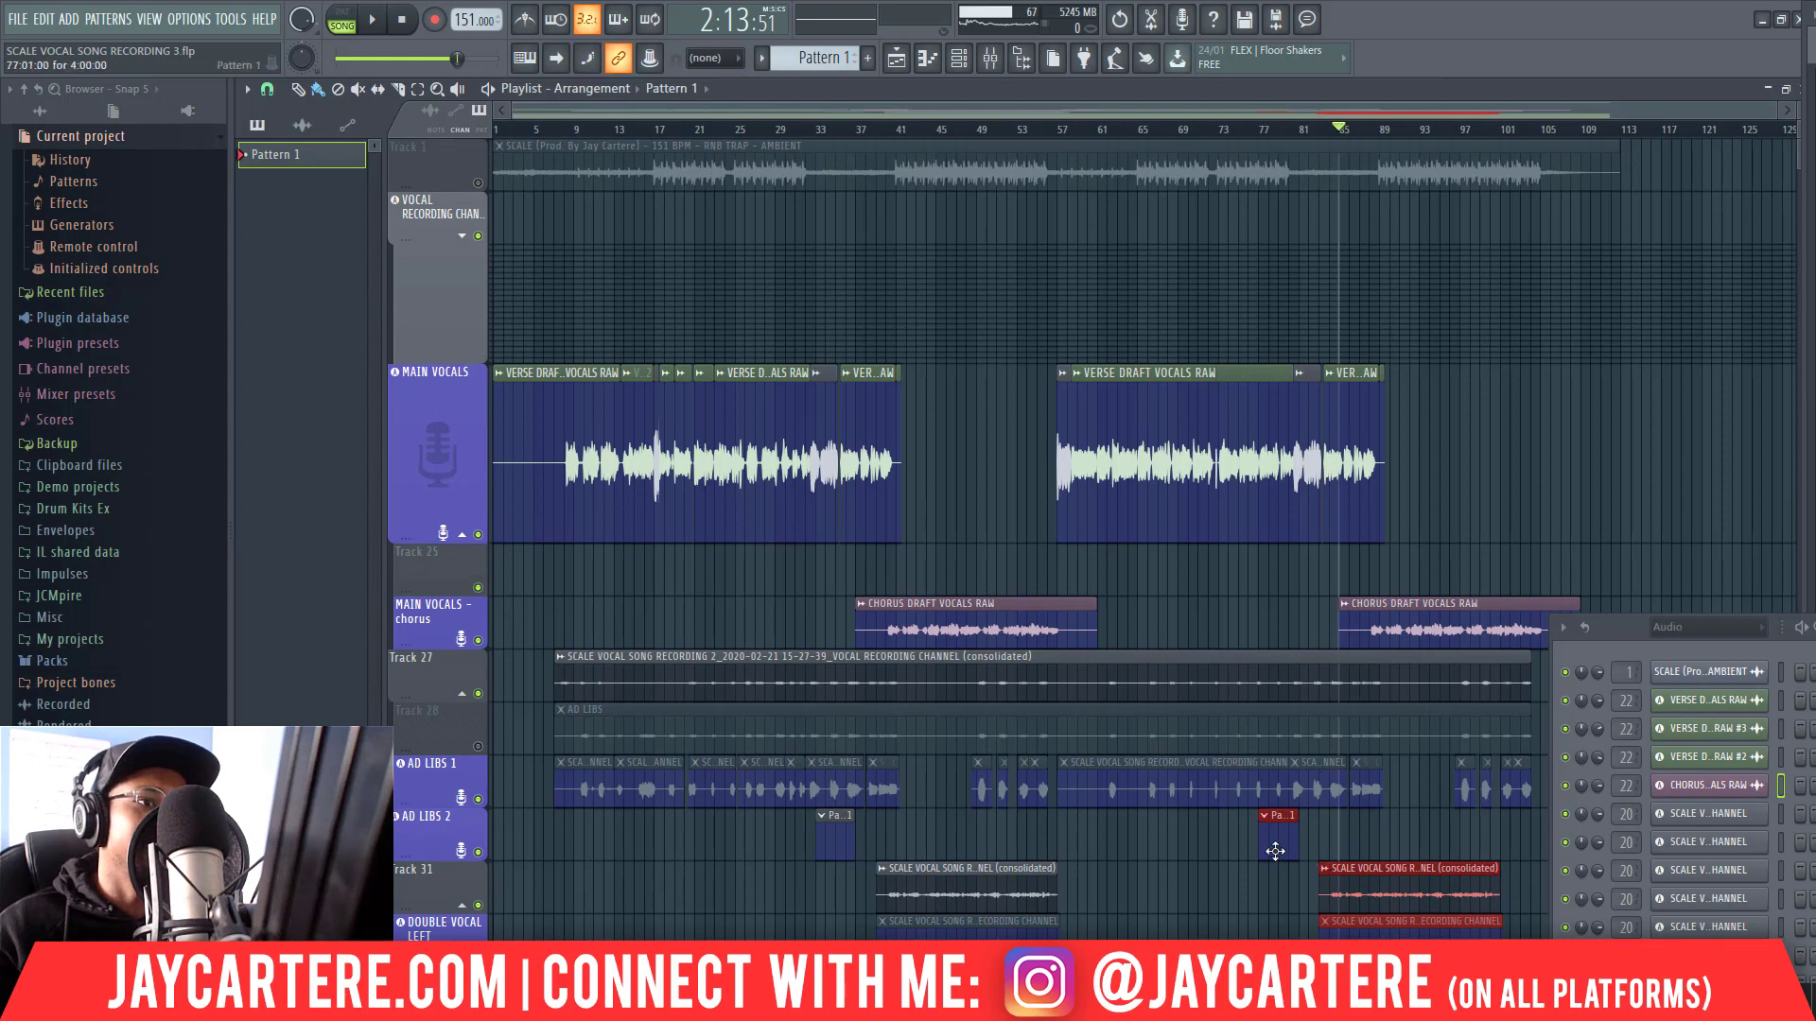
pyautogui.moveTo(1275, 849); pyautogui.dragTo(1311, 853)
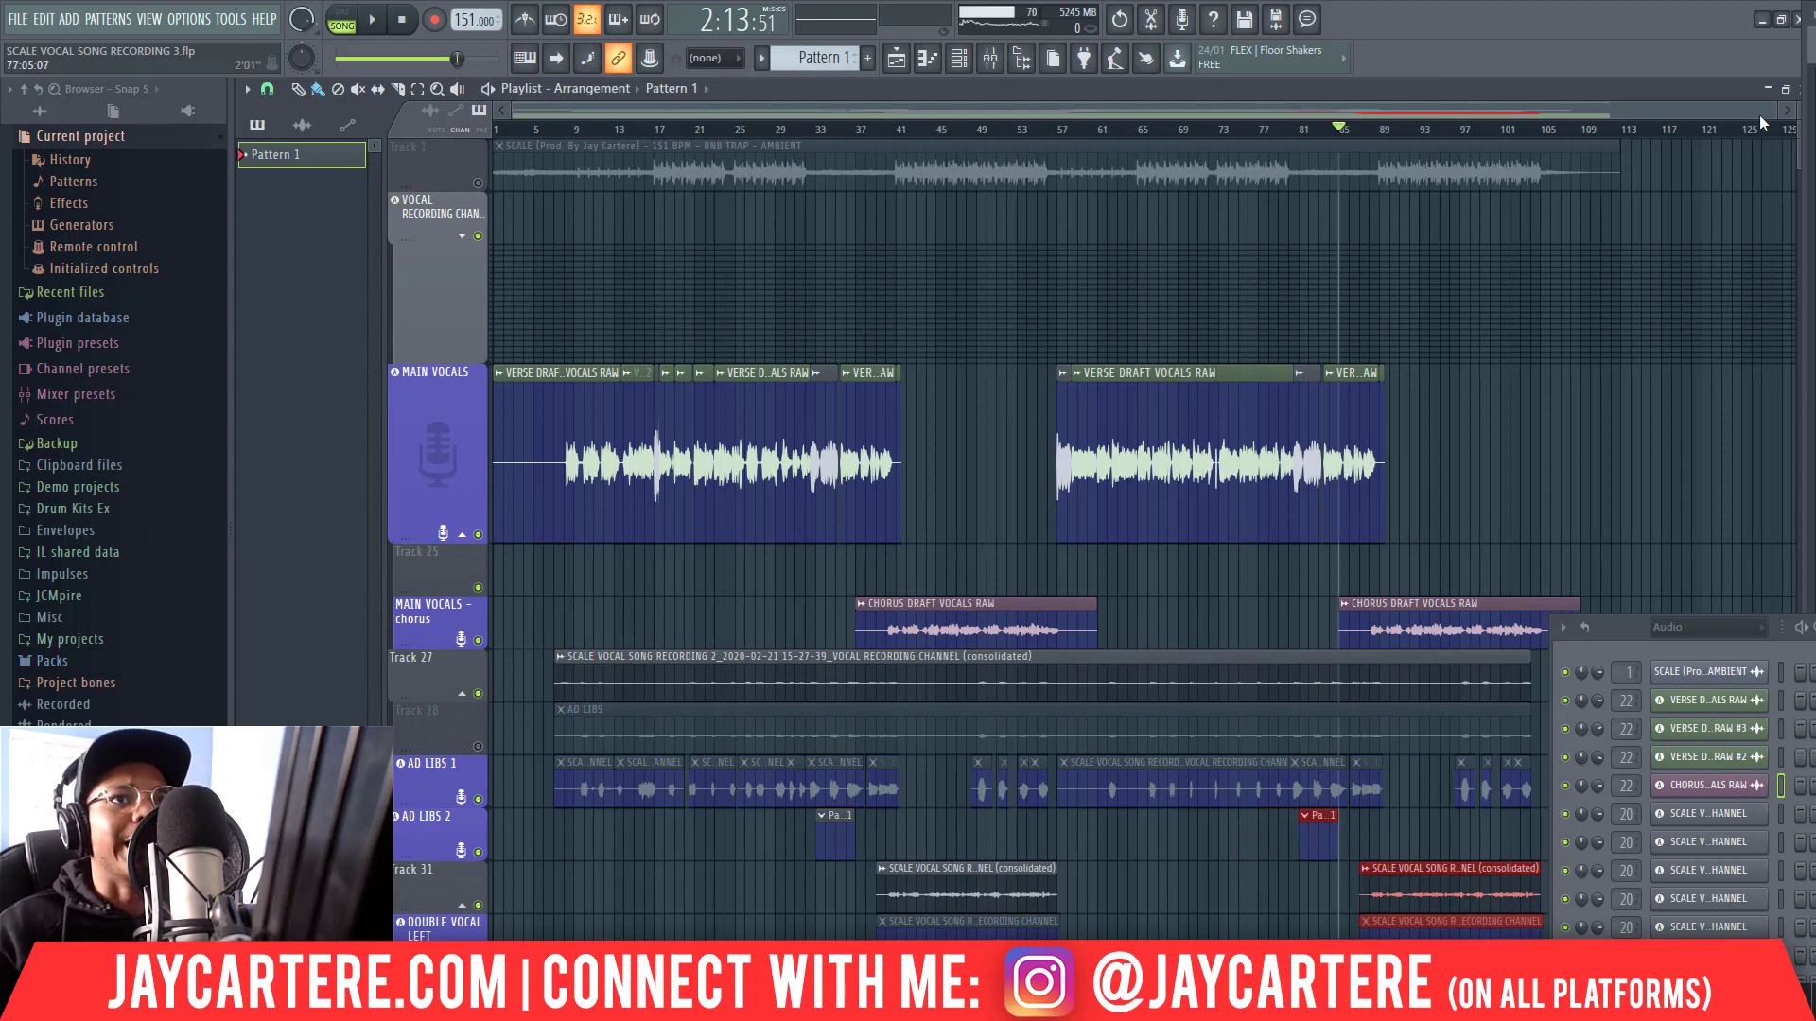
pyautogui.moveTo(1771, 110); pyautogui.dragTo(1620, 114)
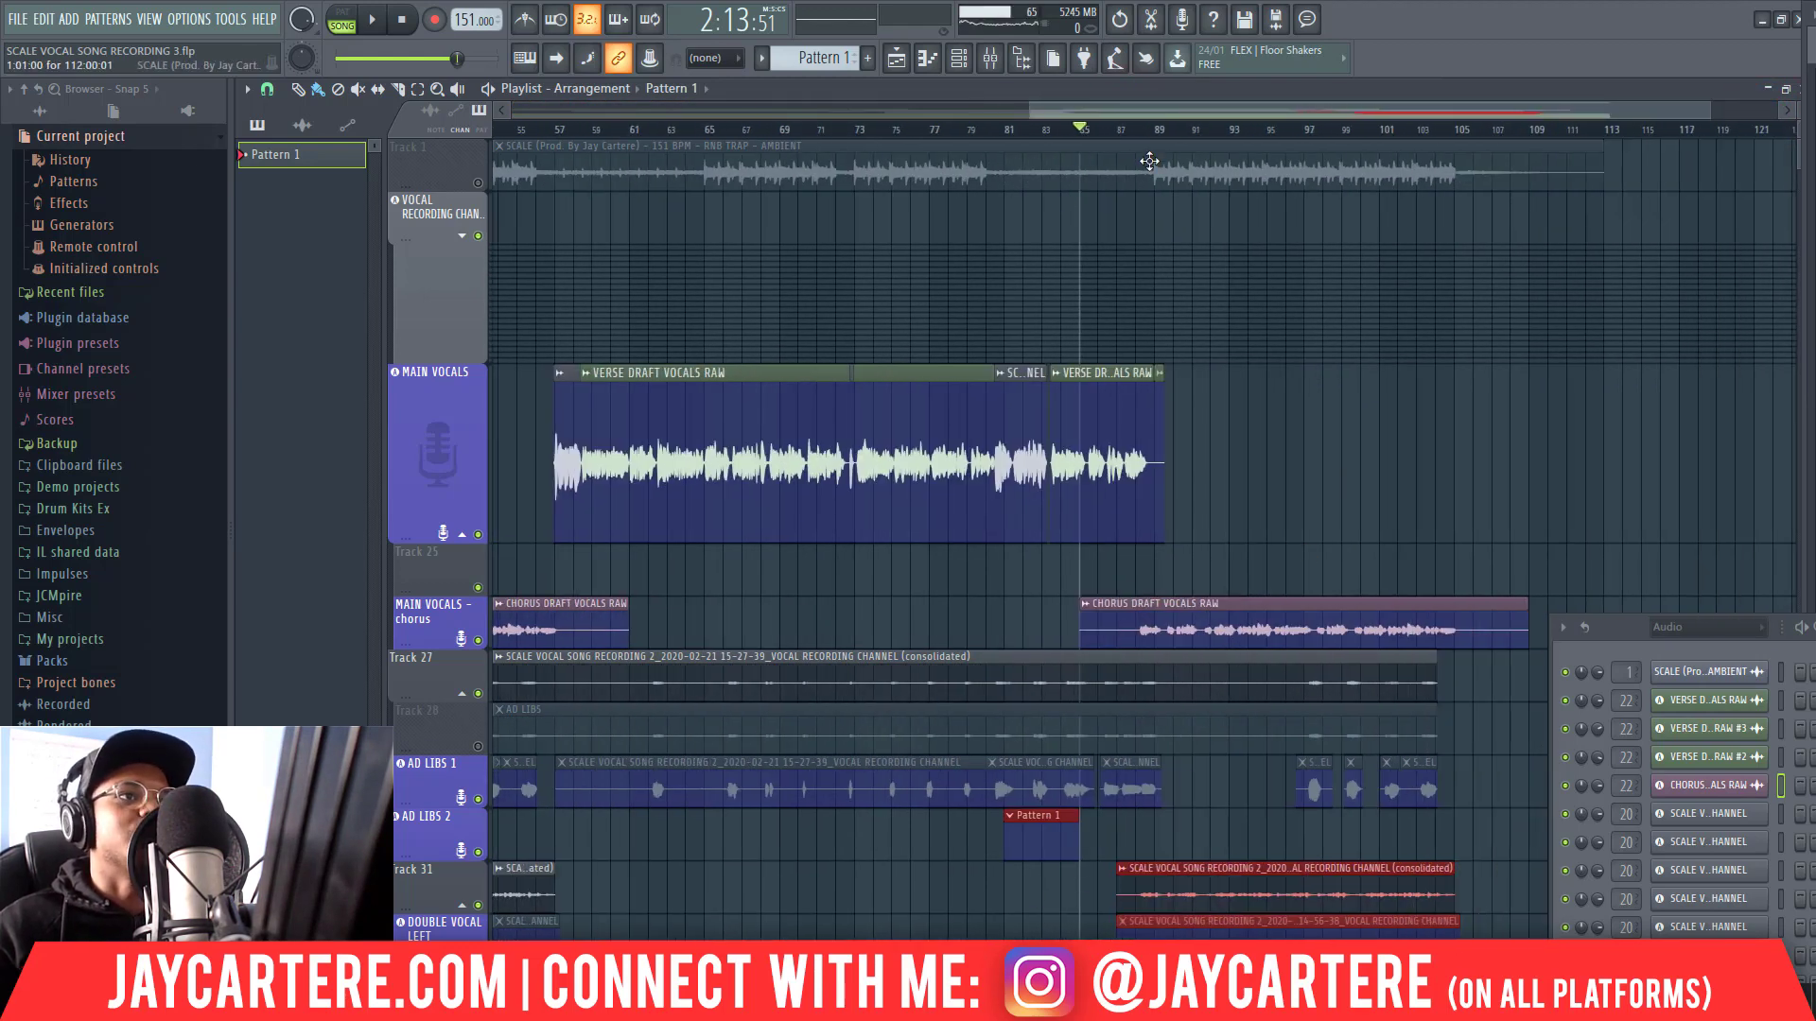
pyautogui.click(1137, 130)
pyautogui.click(1122, 131)
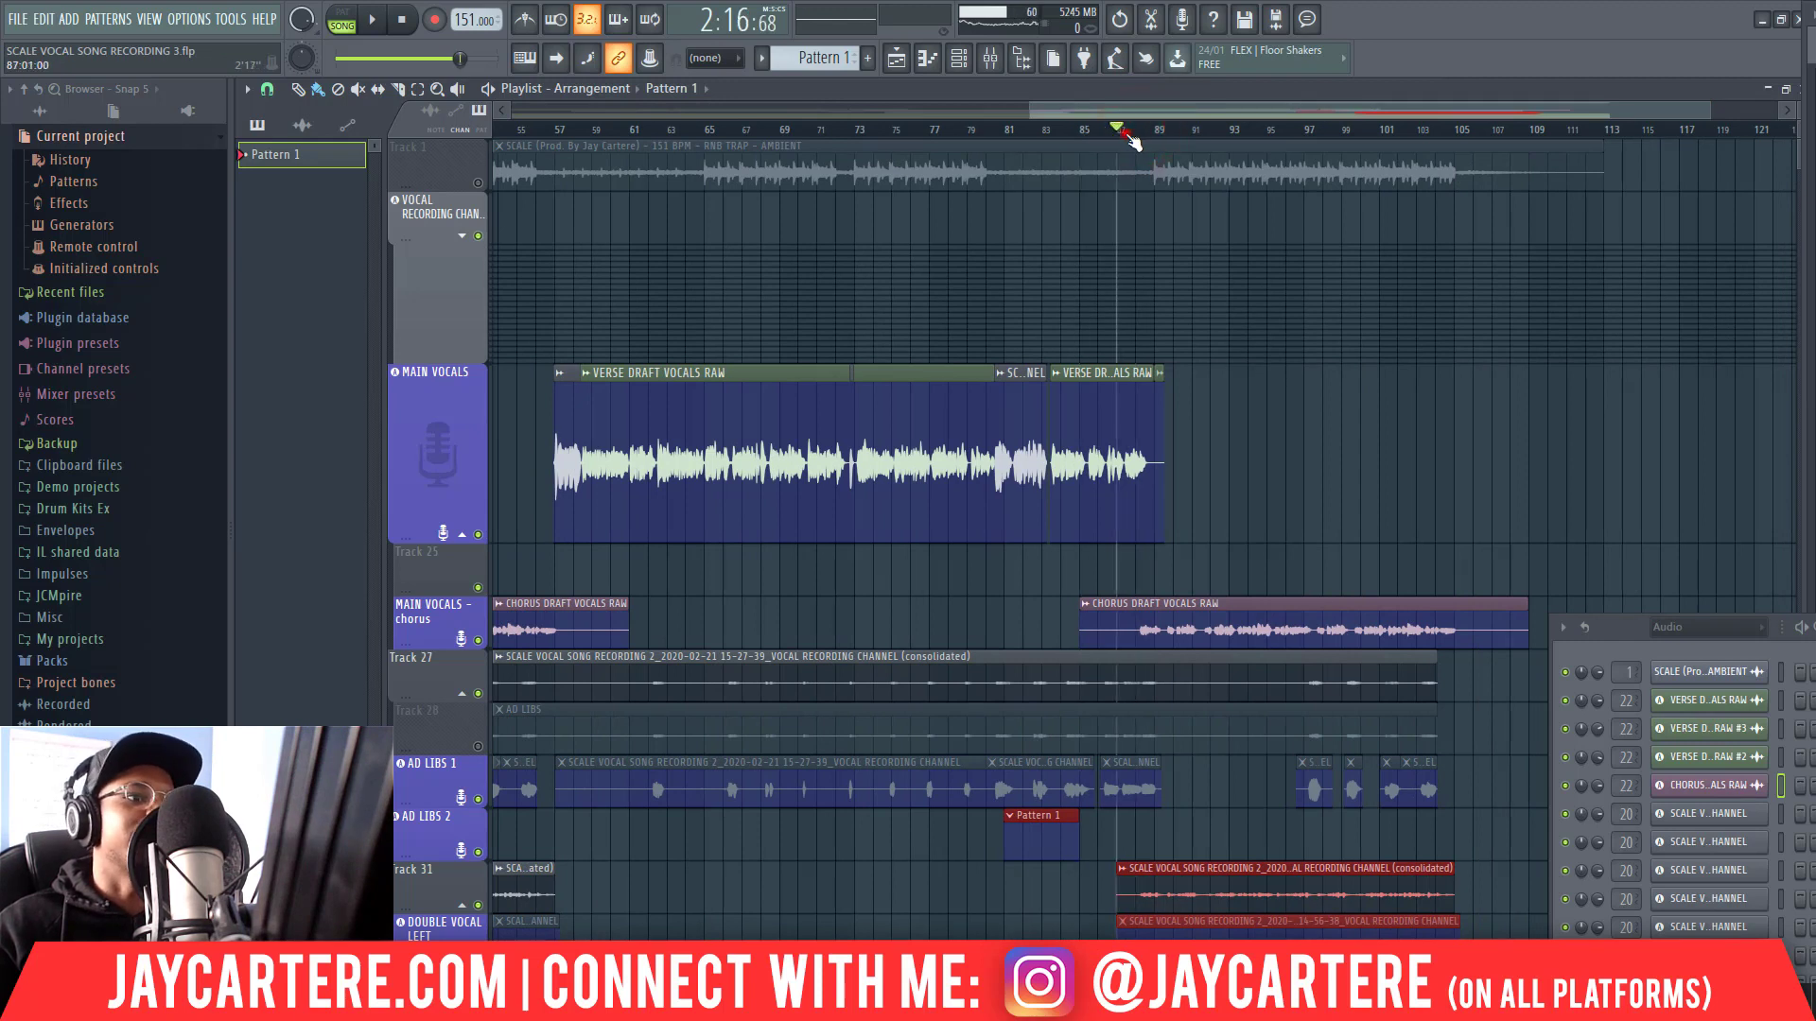
pyautogui.press('space')
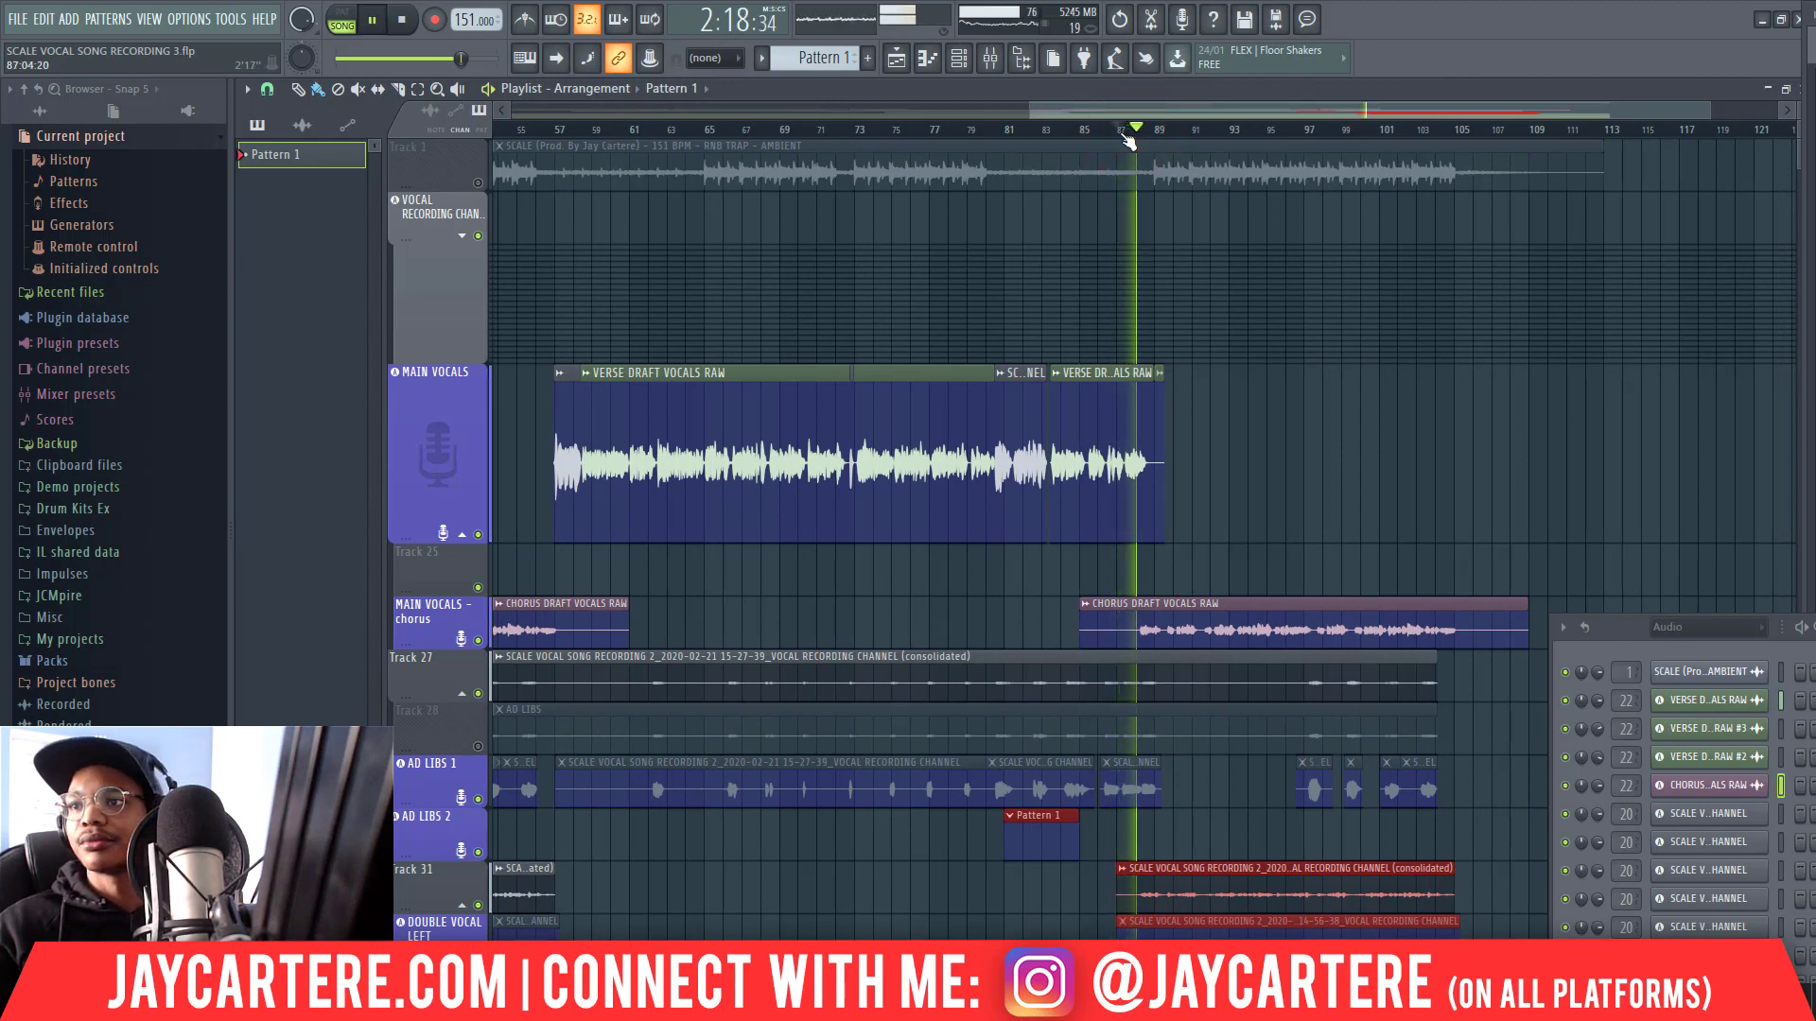
pyautogui.press('space')
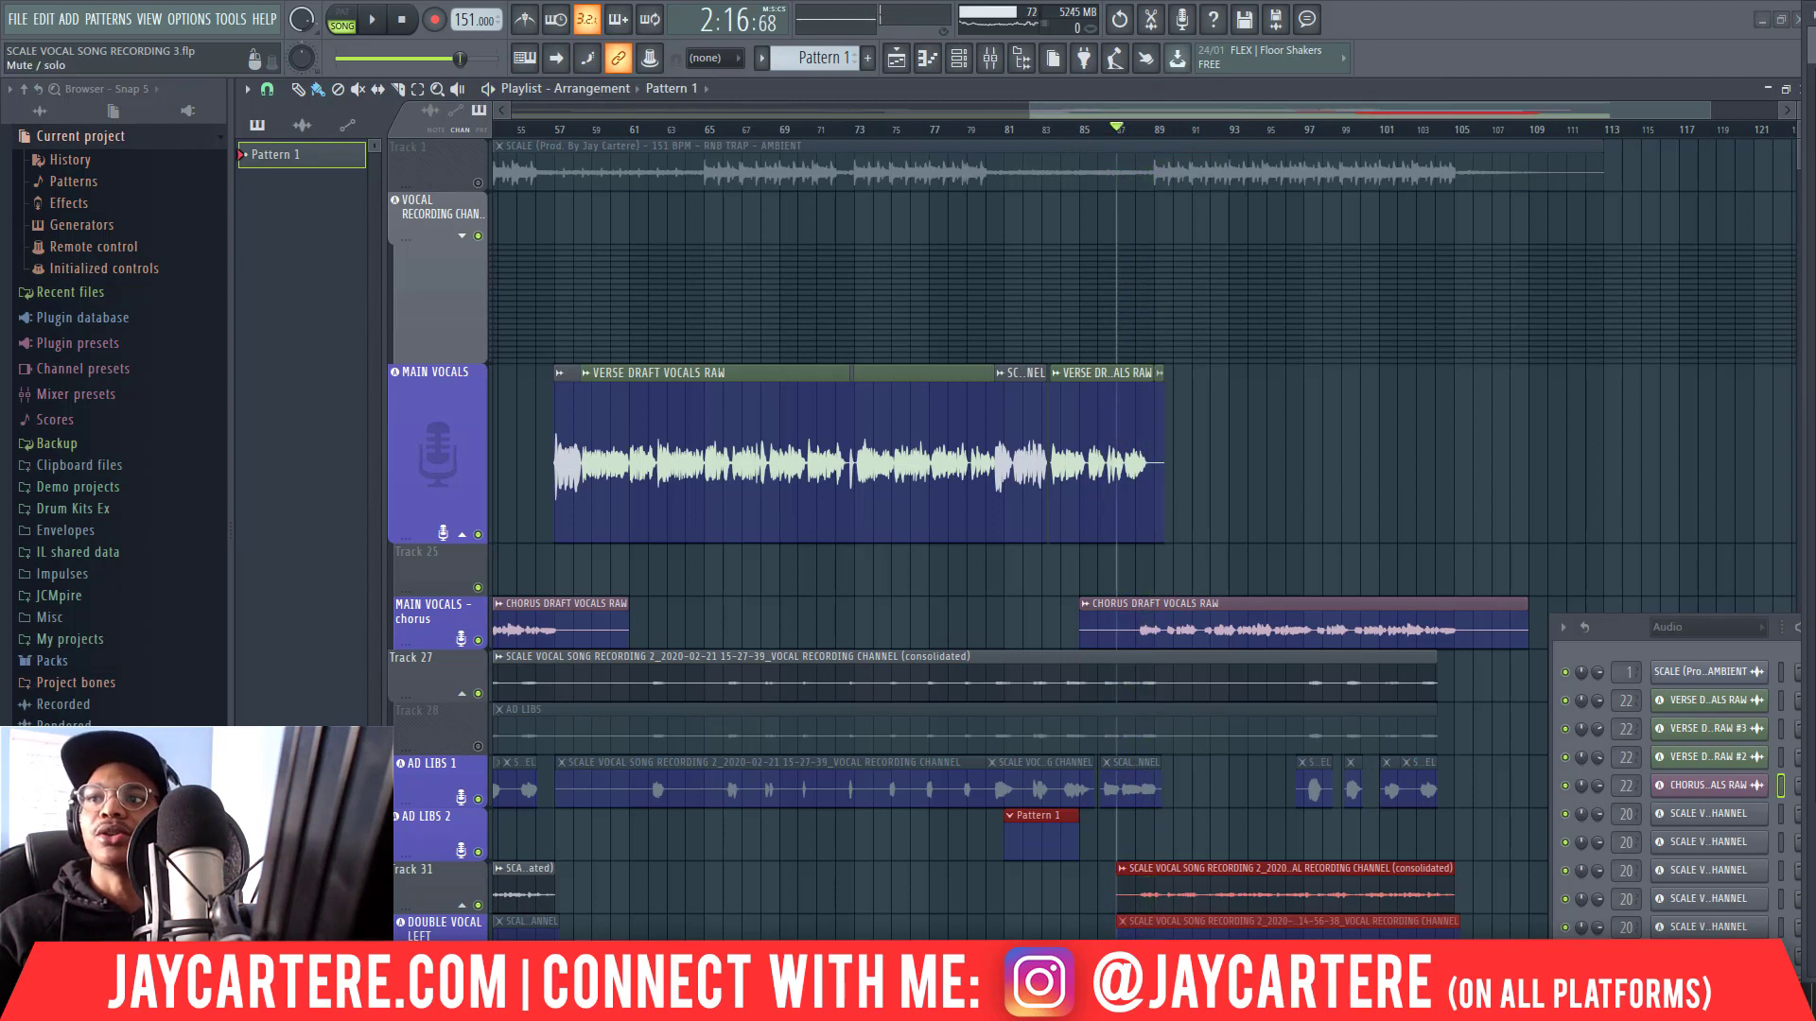
pyautogui.press('space')
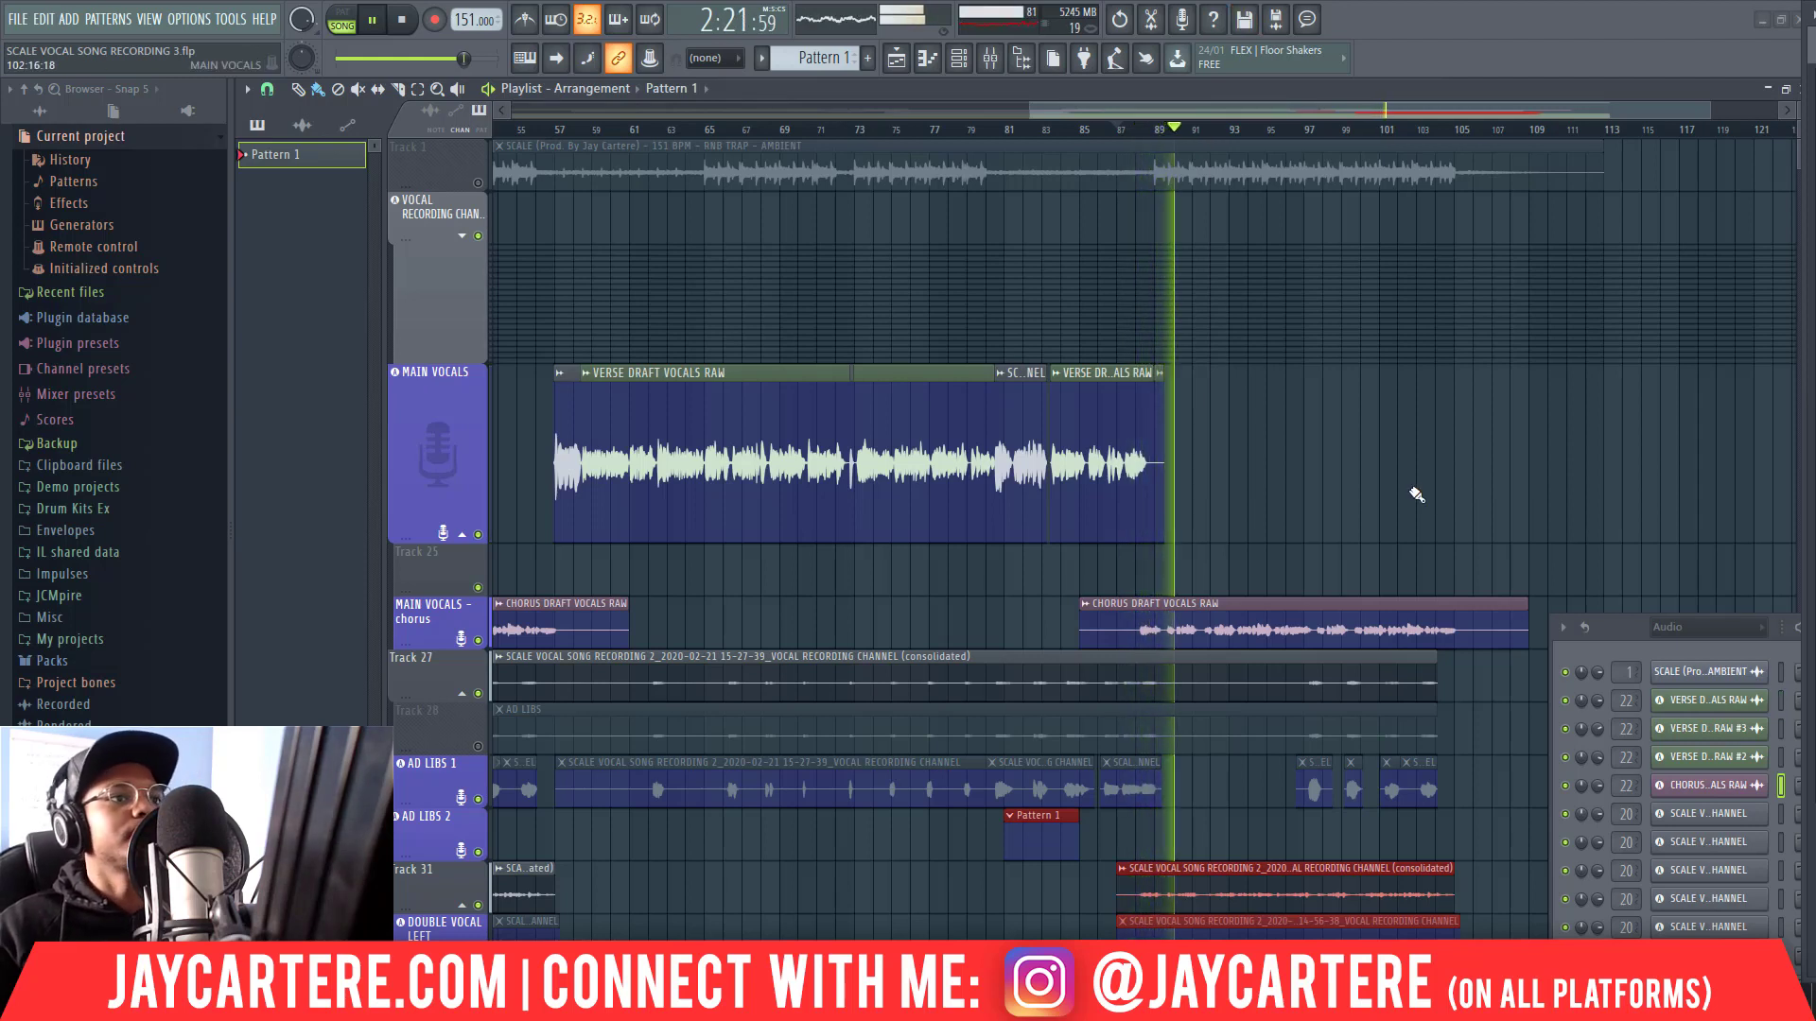
pyautogui.press('space')
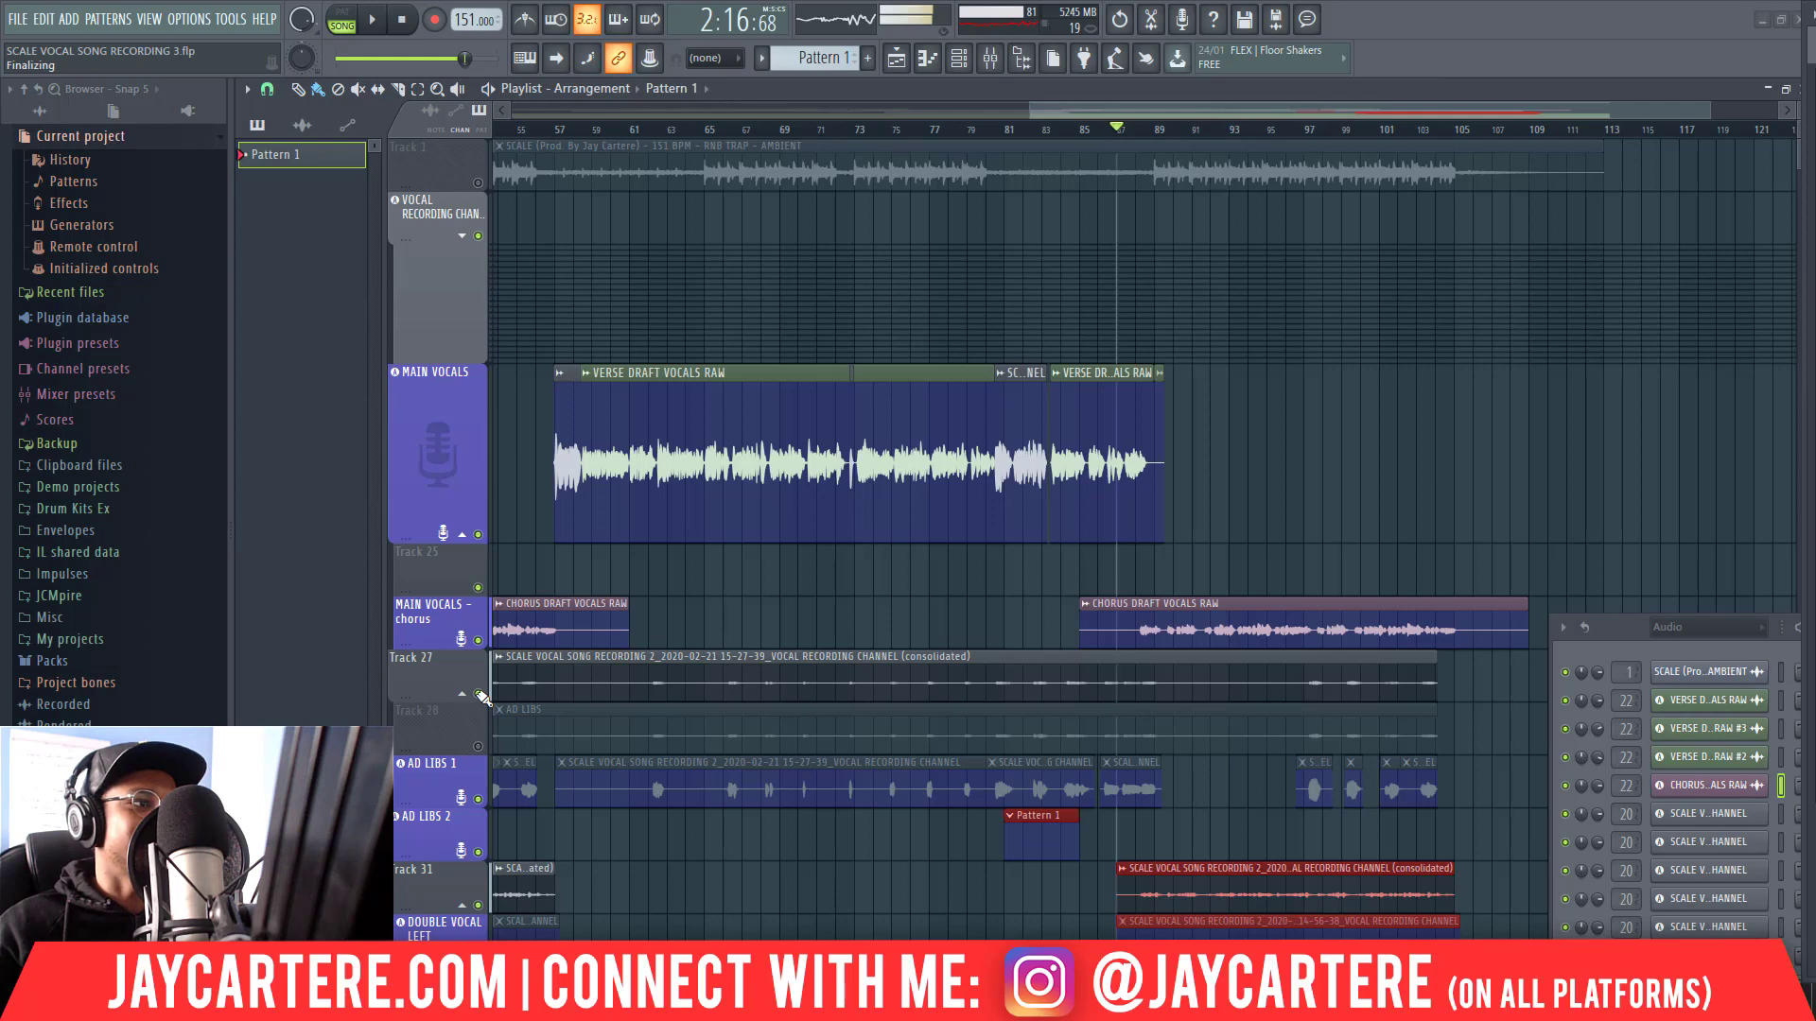
# Step: Zoom the playlist out to show the arrangement through bar 121, scrolling down the lanes
pyautogui.scroll(-1, 608, 653)
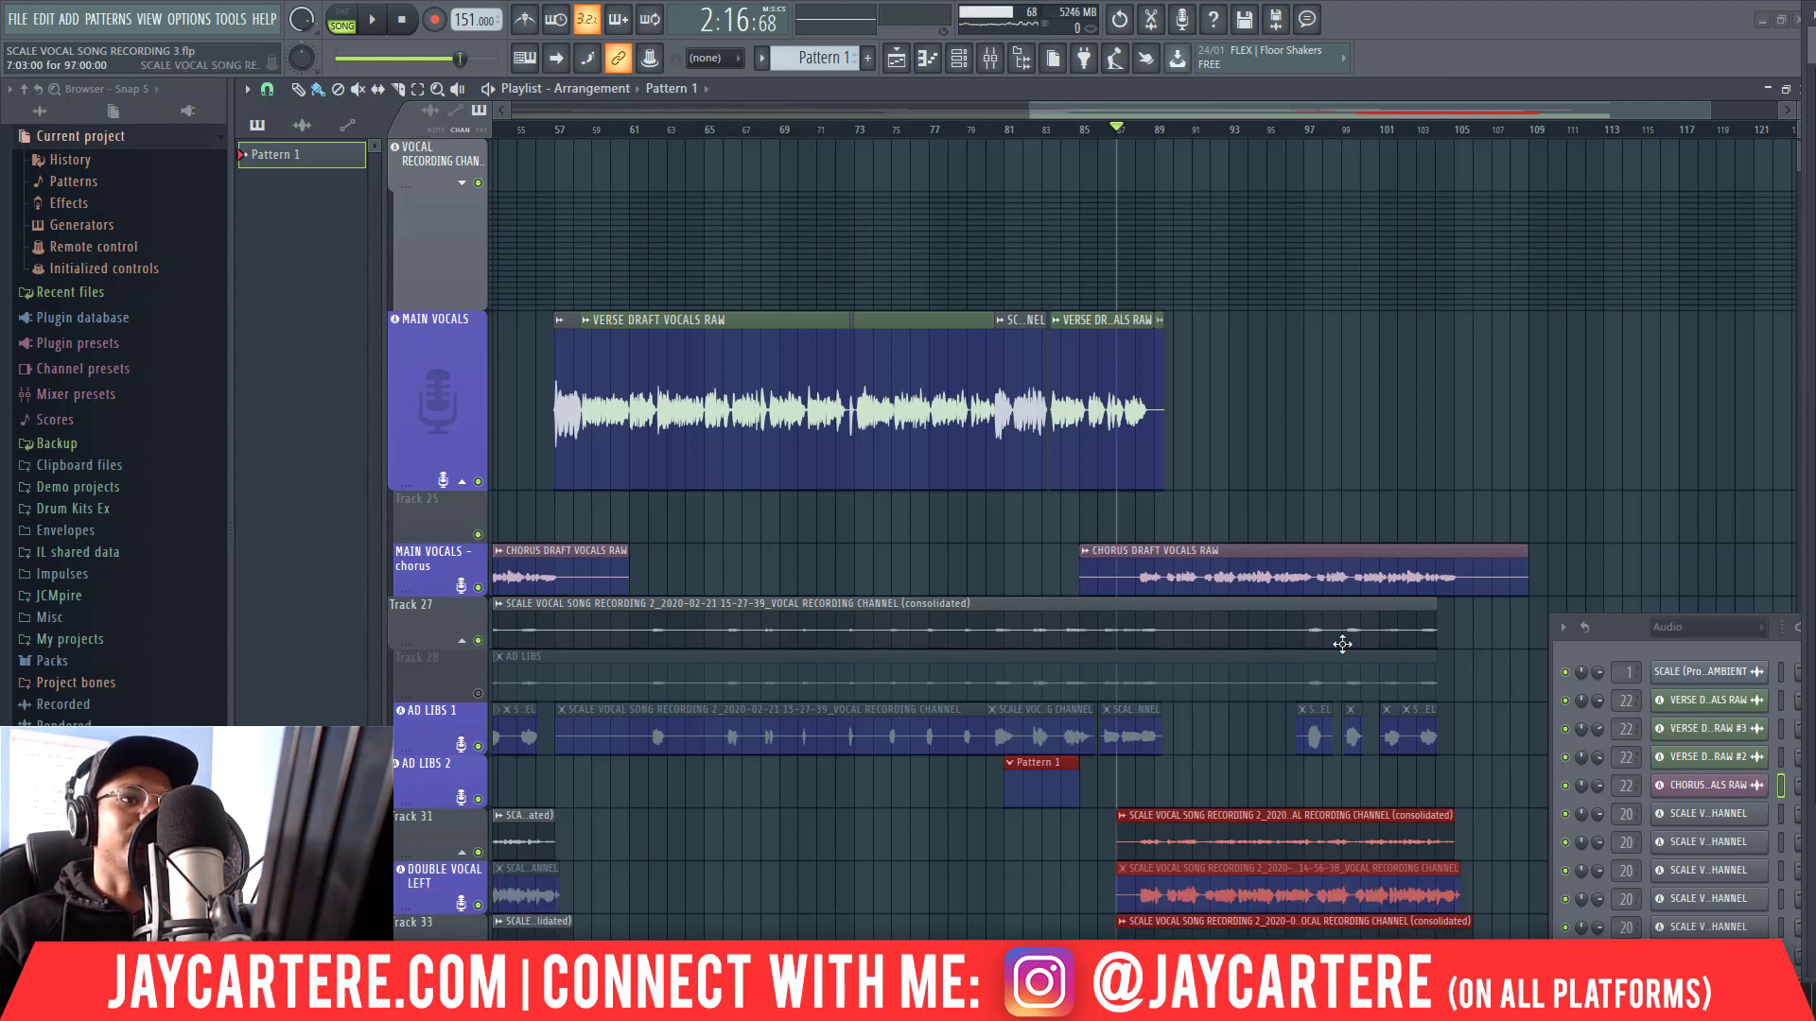
pyautogui.scroll(-1, 1491, 694)
pyautogui.scroll(2, 1475, 738)
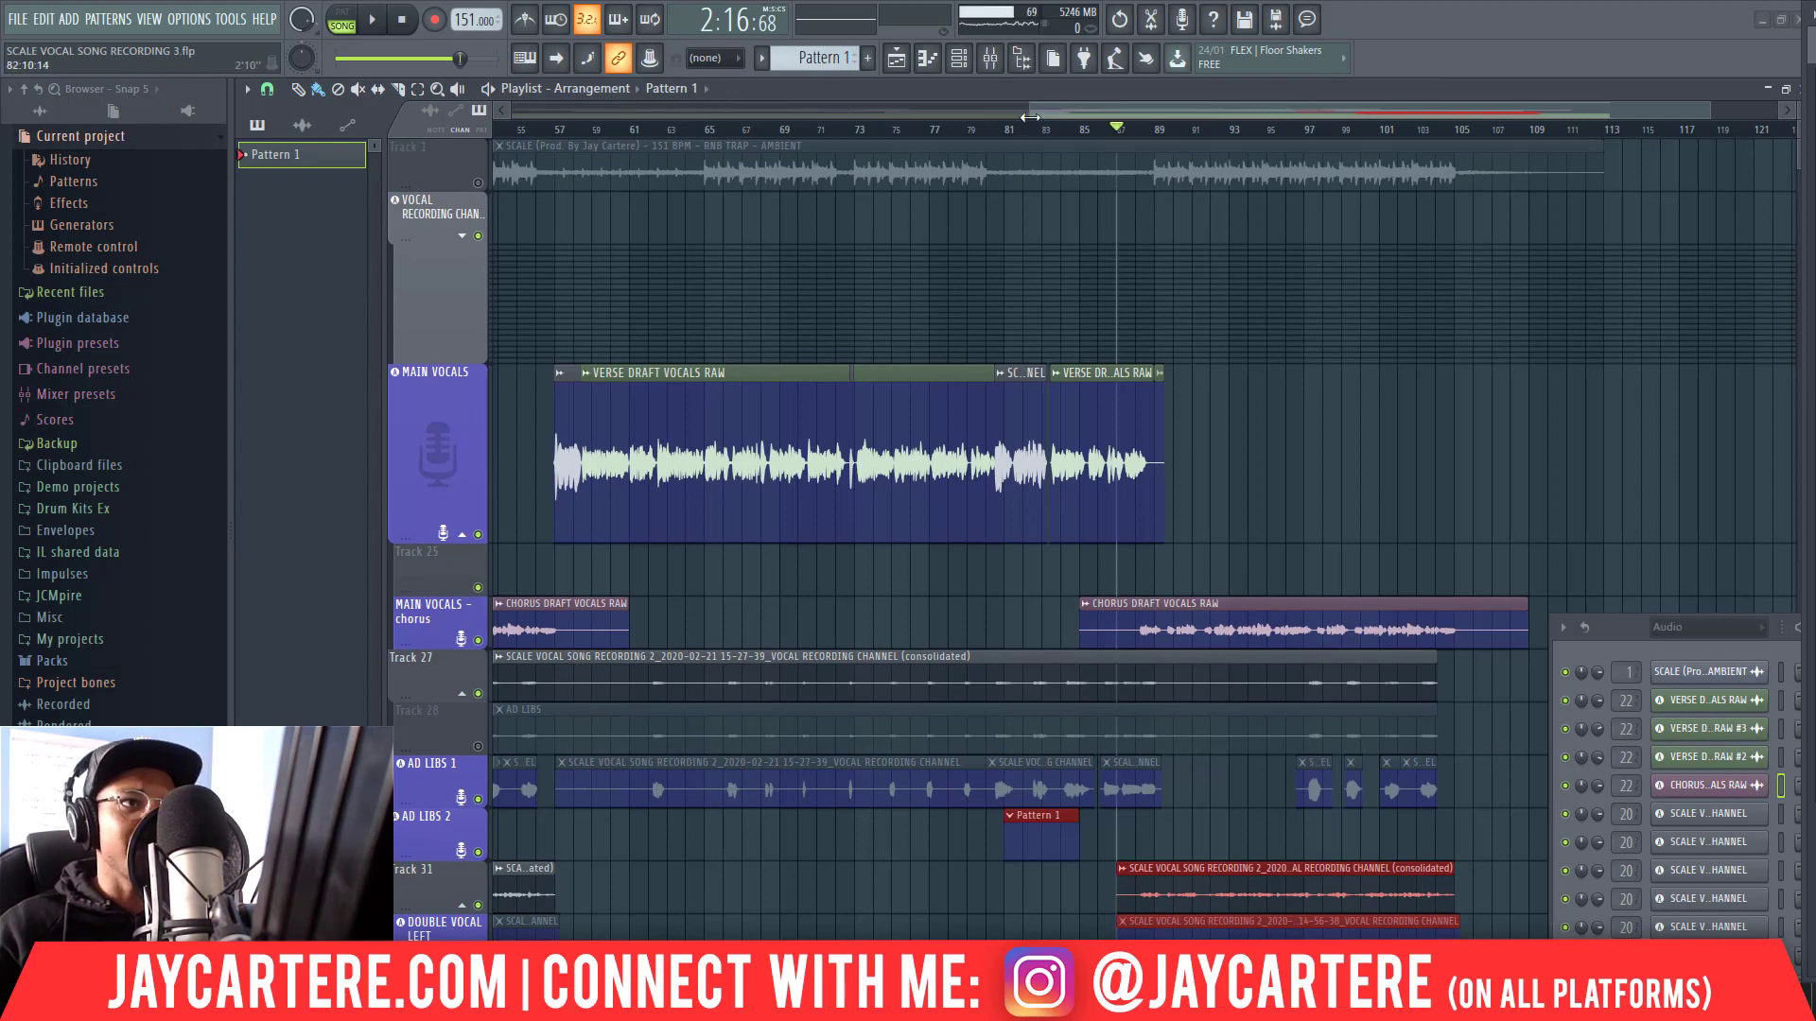
pyautogui.moveTo(1029, 117); pyautogui.dragTo(1003, 116)
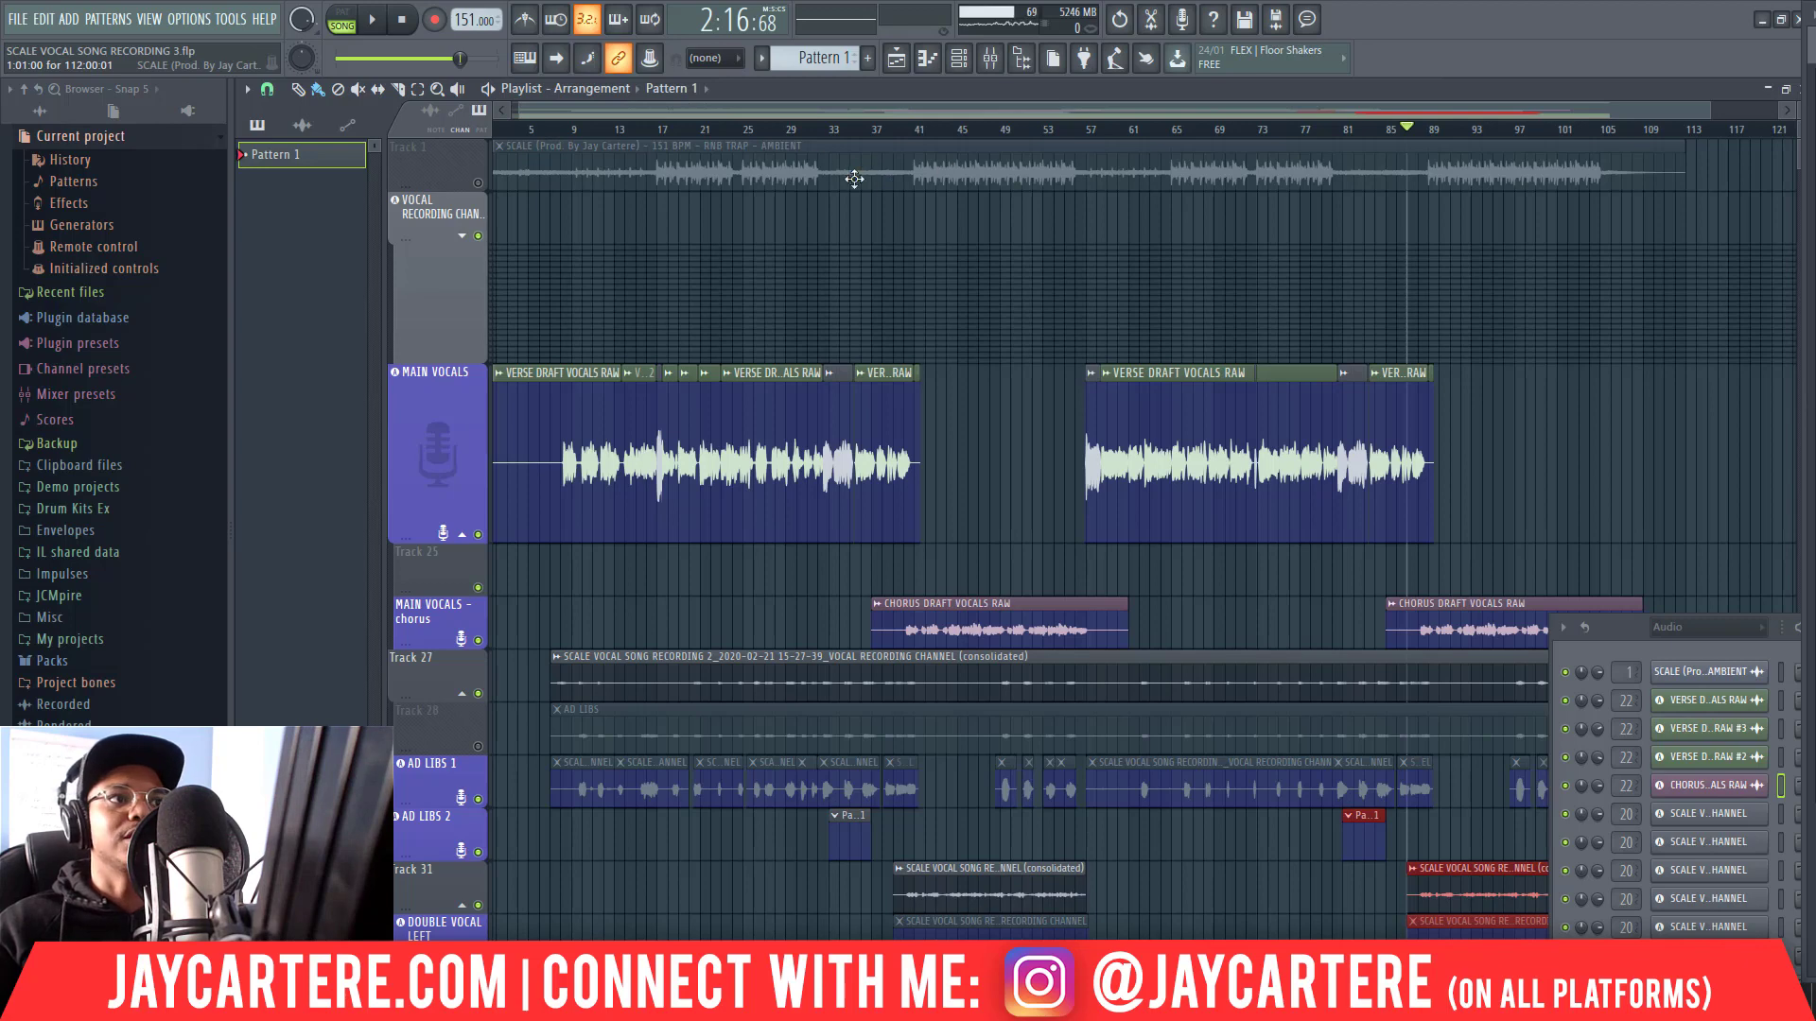
pyautogui.scroll(-4, 1020, 473)
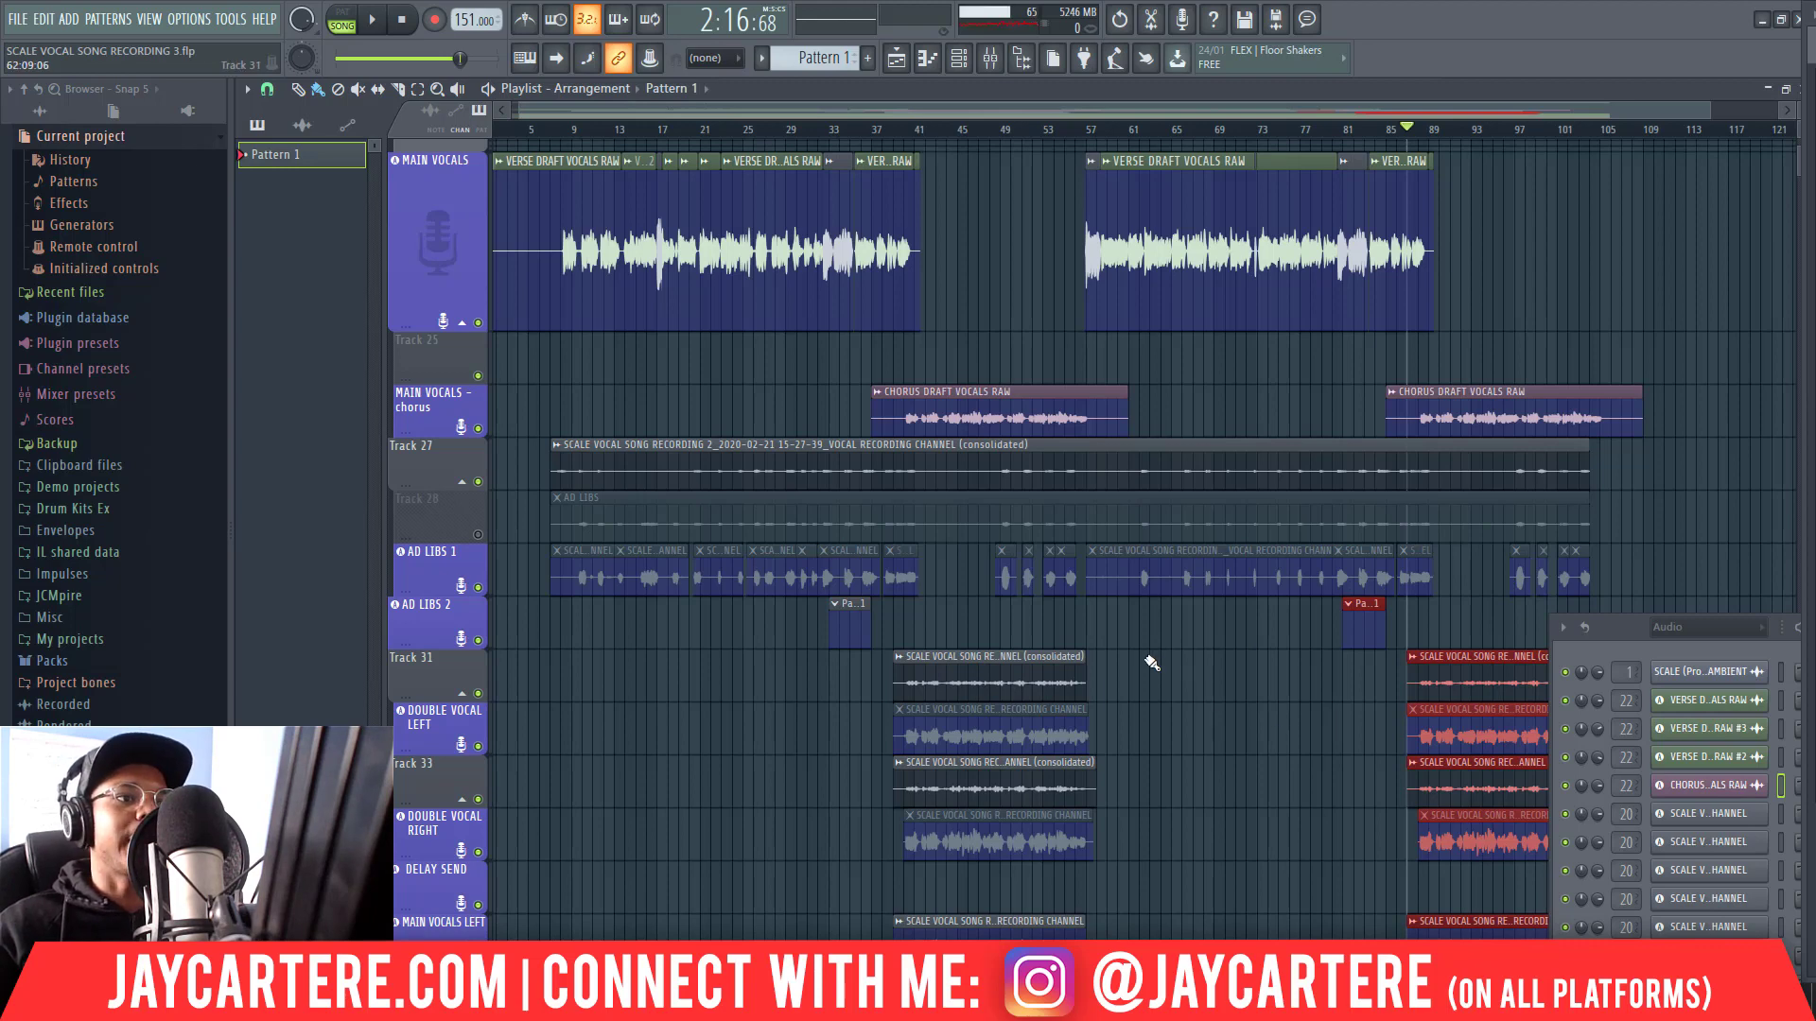
# Step: Deselect the copied second-chorus clips and bring the second chorus lanes into view
pyautogui.moveTo(1151, 663); pyautogui.dragTo(1278, 798)
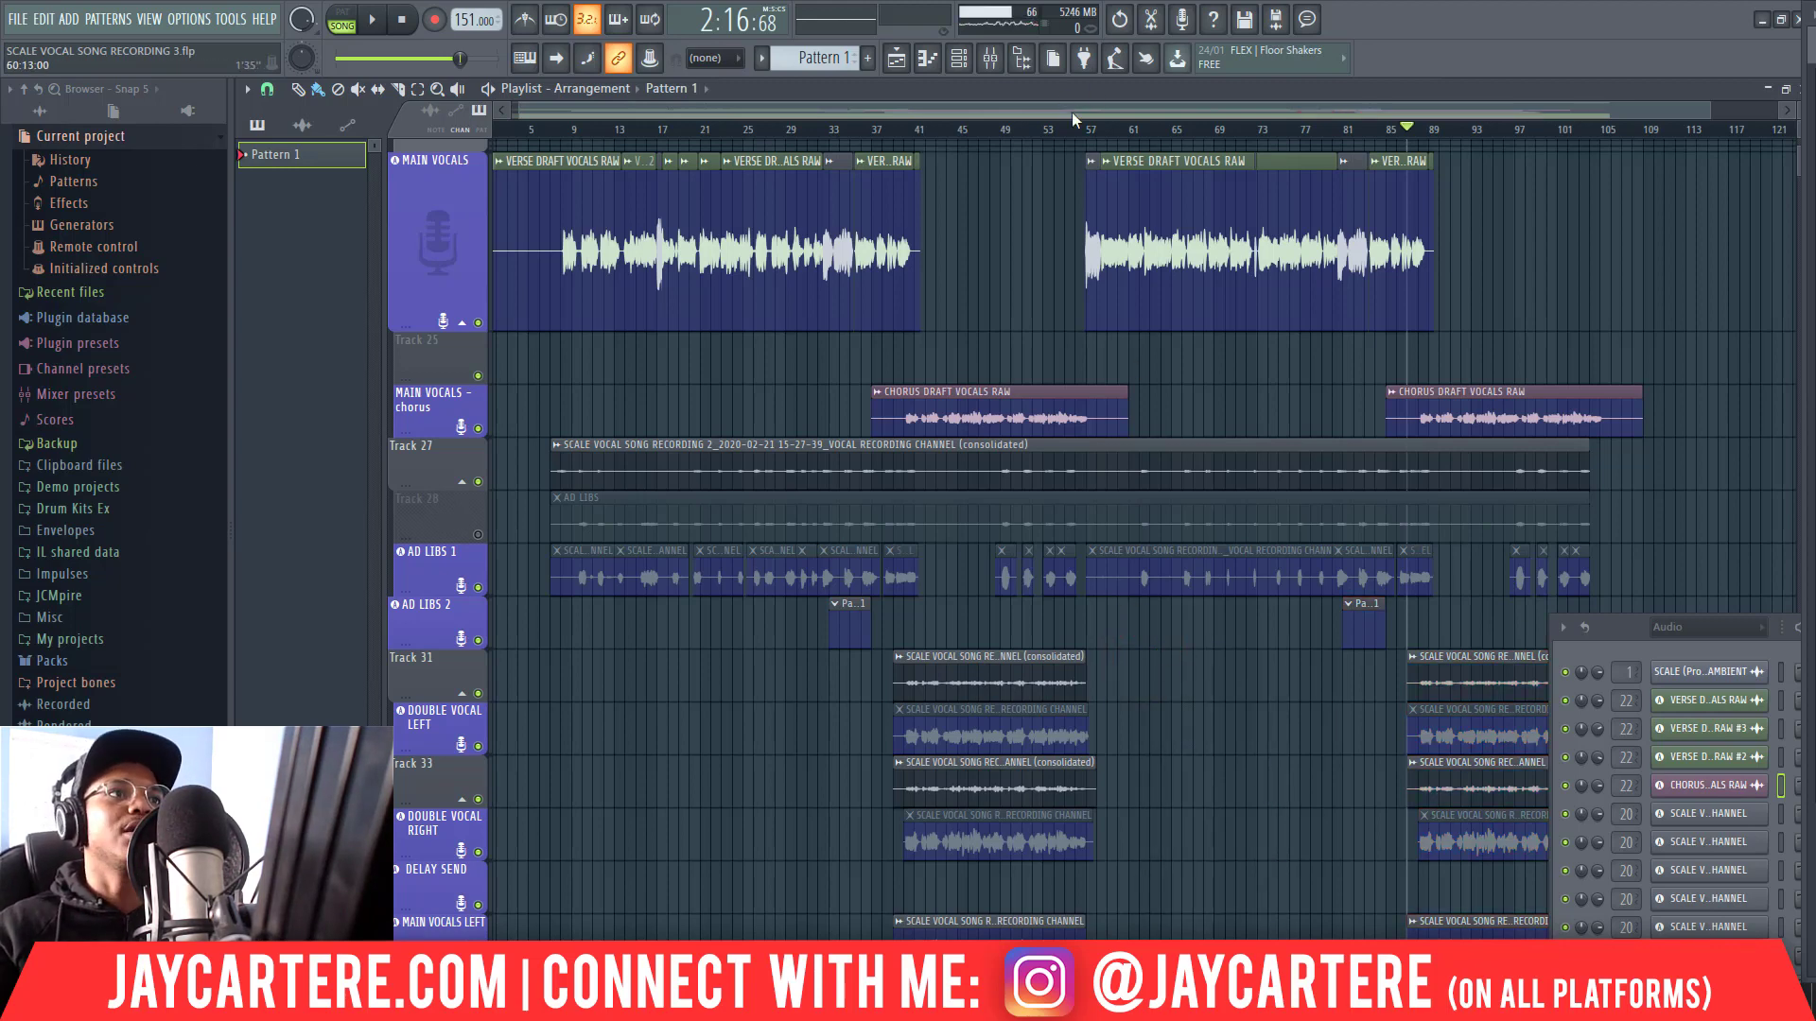
pyautogui.moveTo(1074, 112)
pyautogui.mouseDown()
pyautogui.moveTo(1097, 111)
pyautogui.moveTo(1071, 112)
pyautogui.mouseUp()
pyautogui.scroll(-5, 1331, 579)
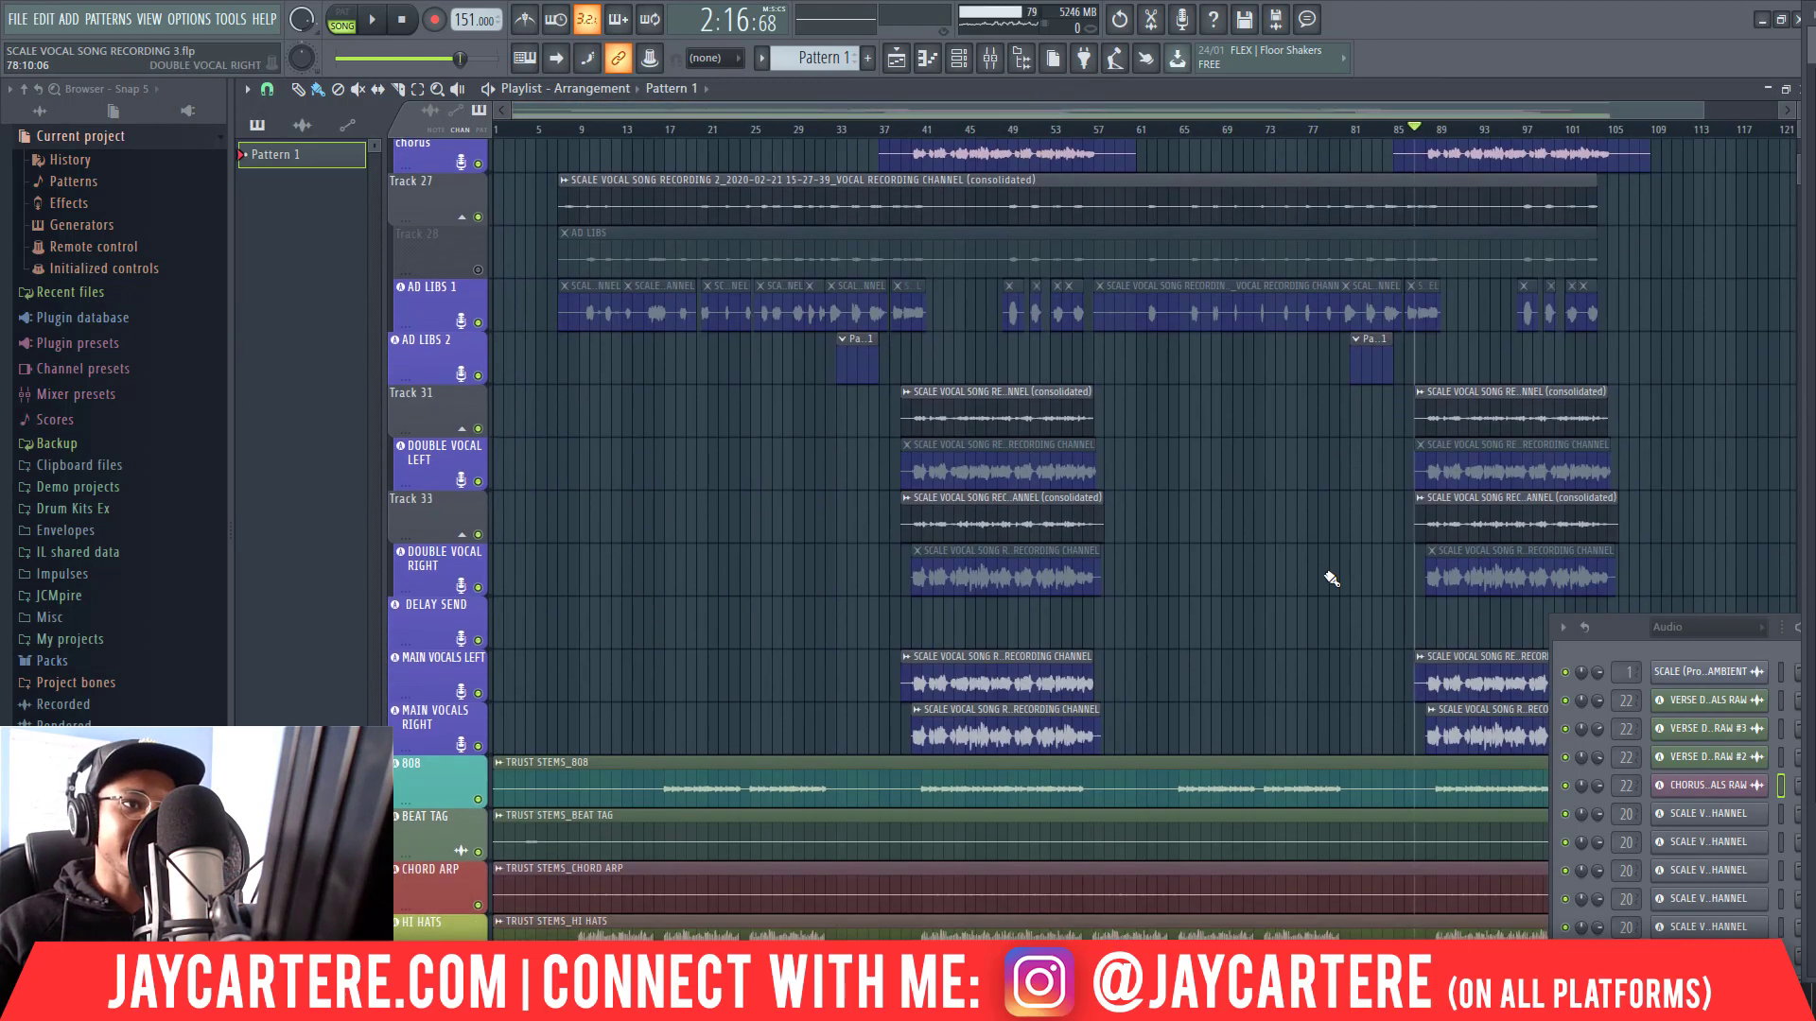
pyautogui.hscroll(3, 1236, 110)
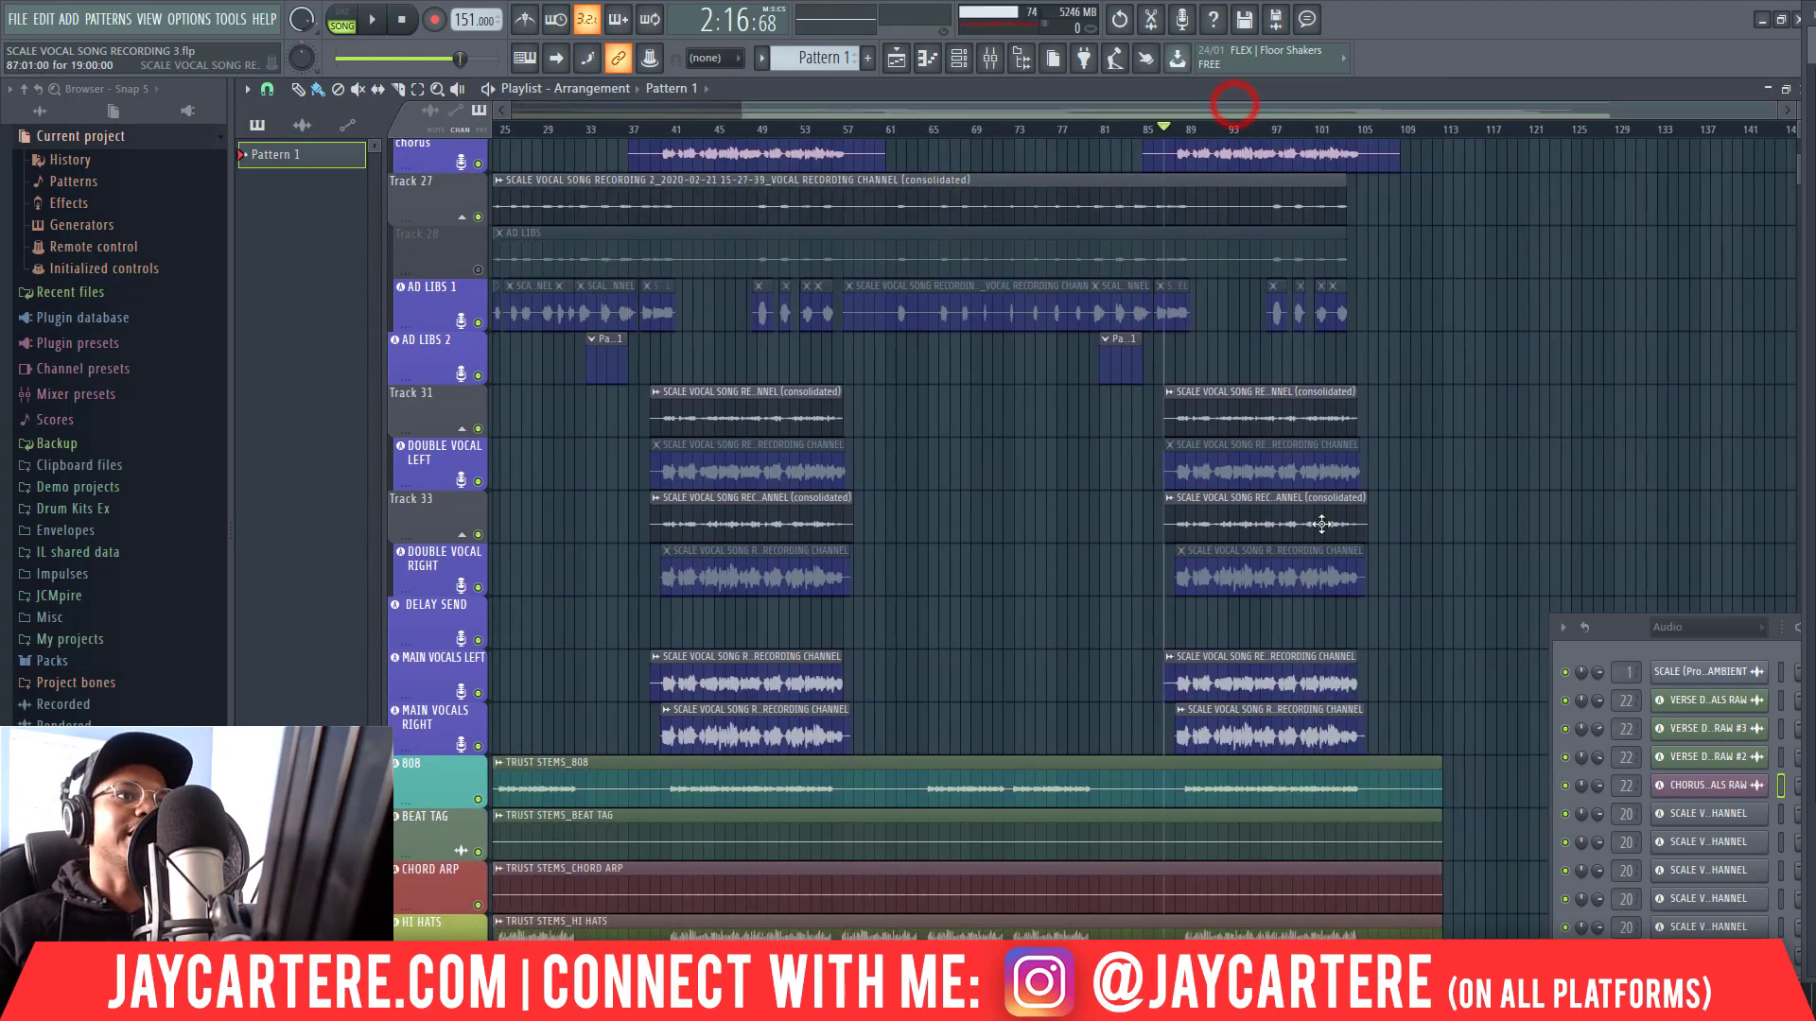
pyautogui.scroll(5, 1249, 440)
pyautogui.scroll(-4, 1248, 440)
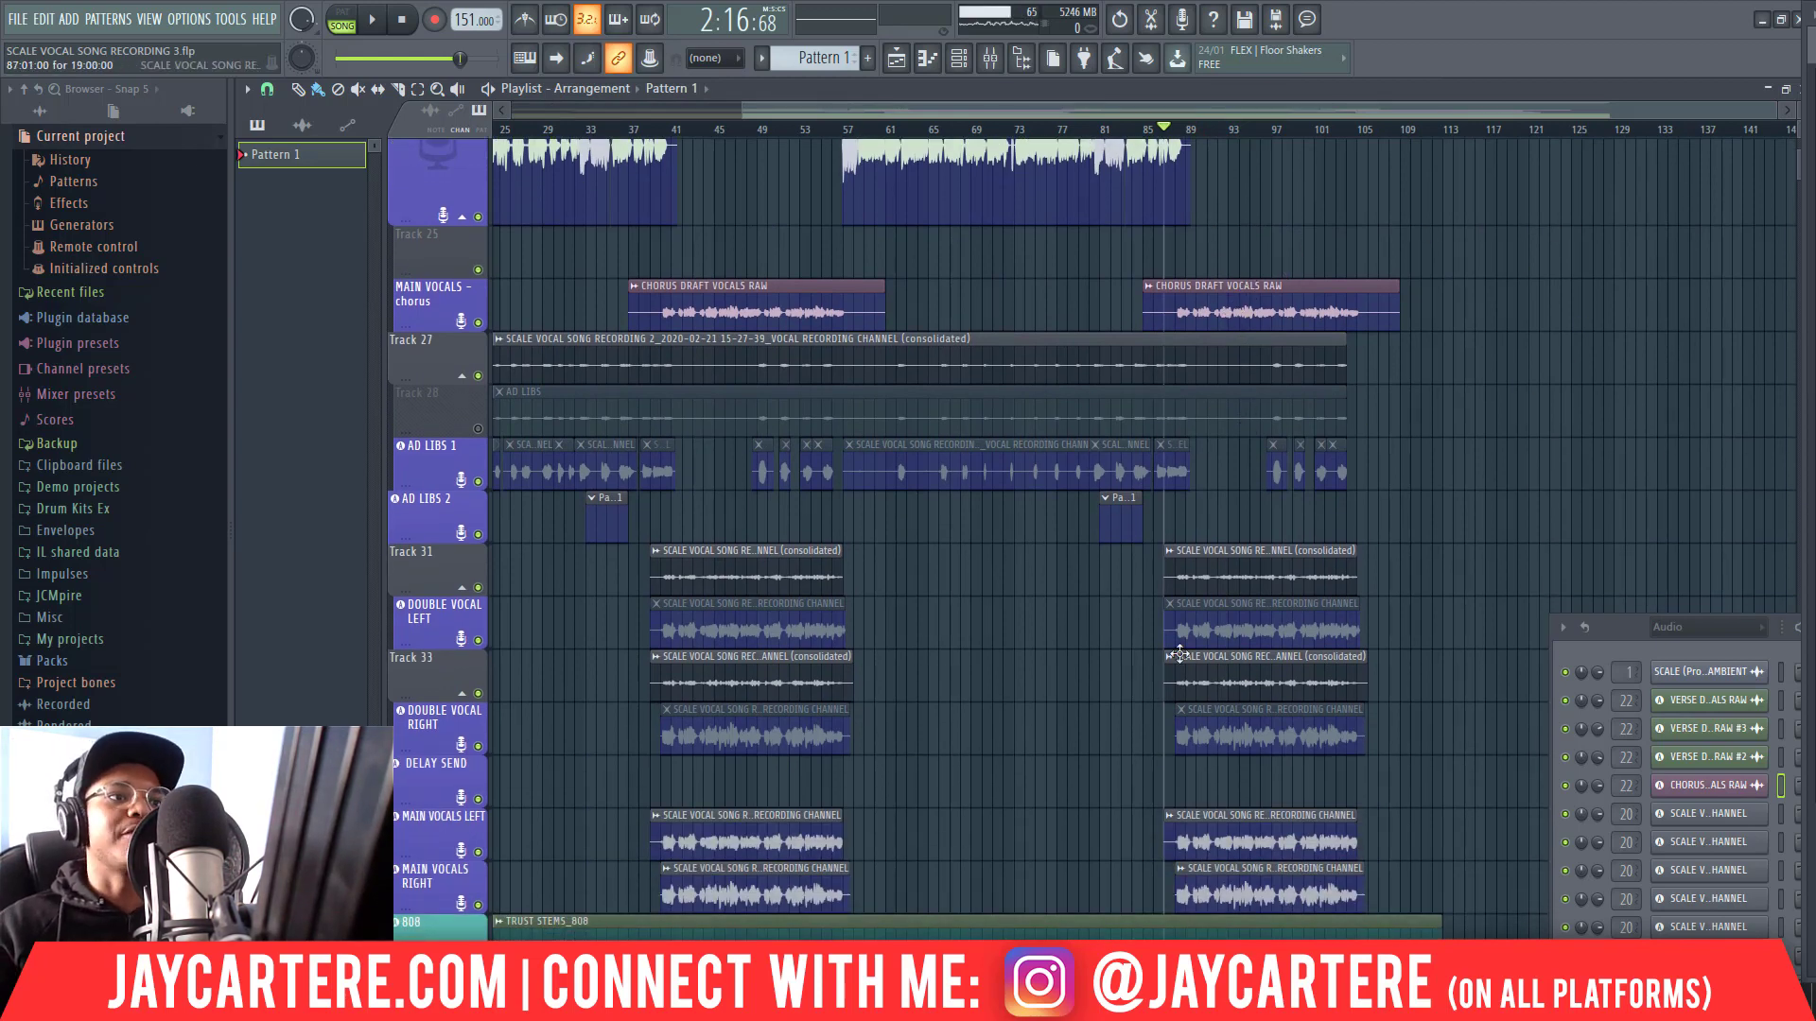
# Step: Select the second-chorus DOUBLE VOCAL and MAIN VOCALS LEFT/RIGHT clips and line them up from bar 85
pyautogui.moveTo(1119, 554); pyautogui.dragTo(1381, 910)
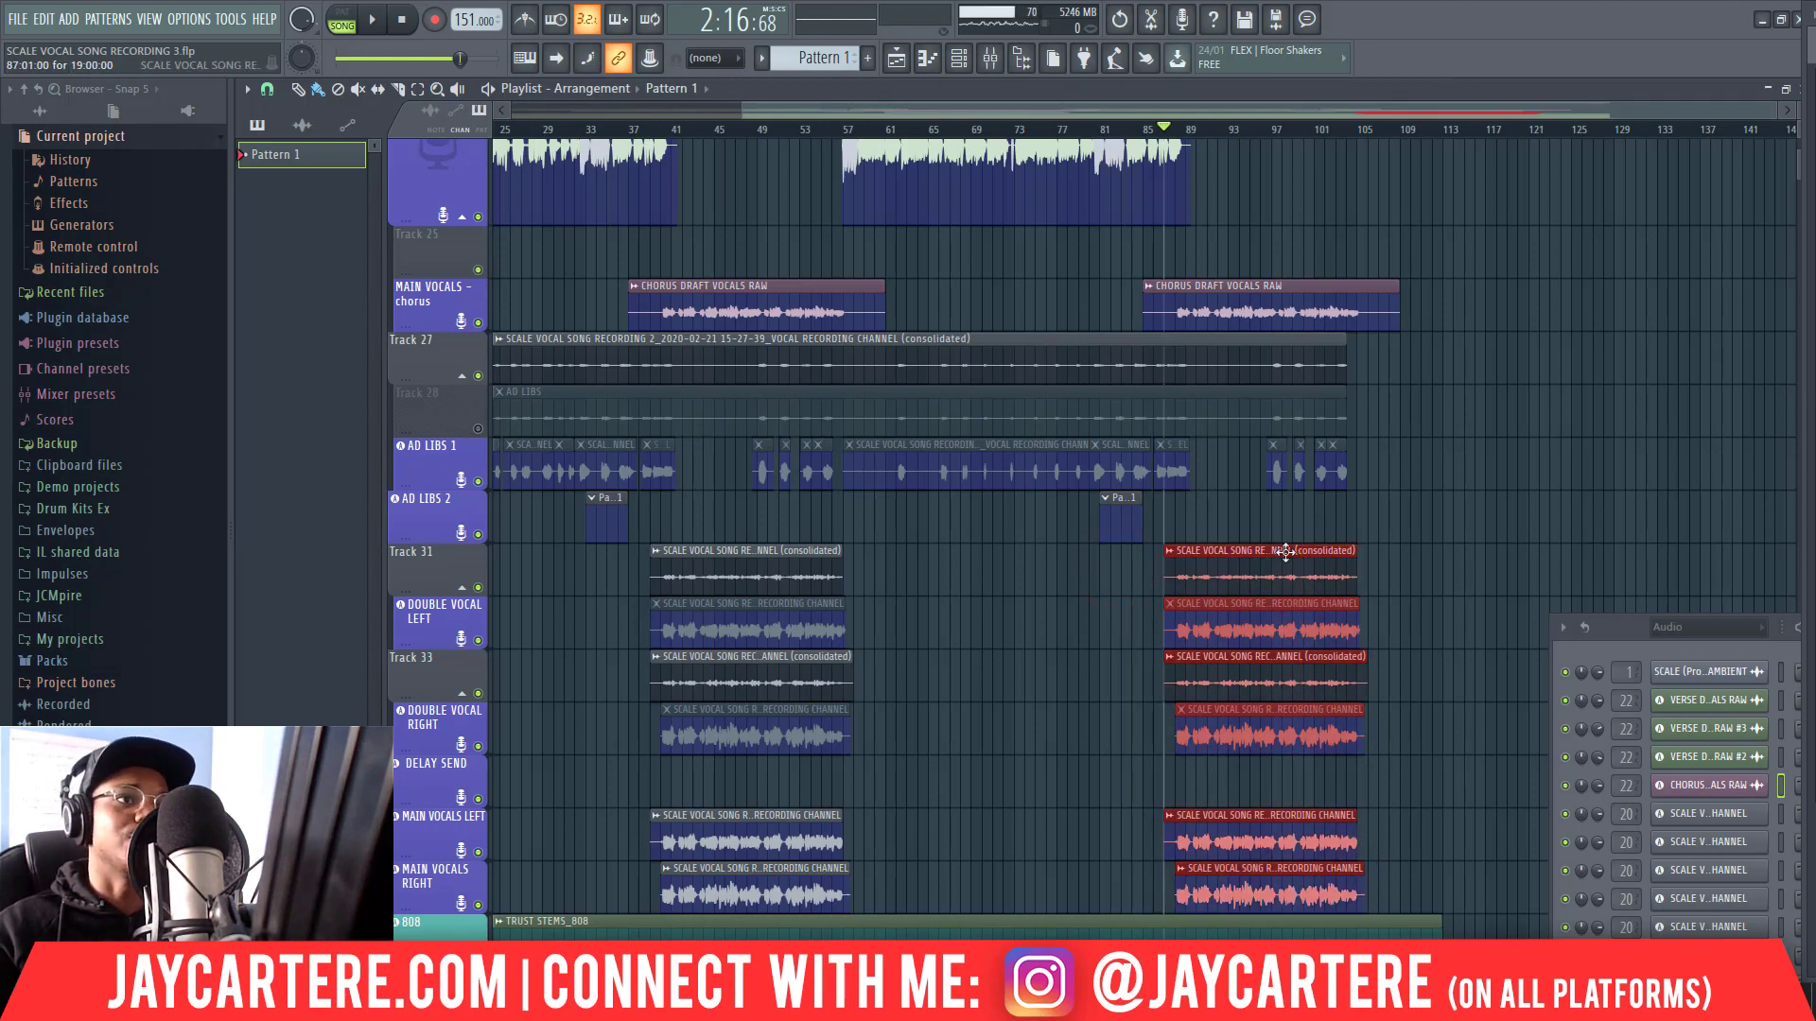
pyautogui.moveTo(1771, 116); pyautogui.dragTo(1199, 111)
pyautogui.hscroll(2, 1324, 379)
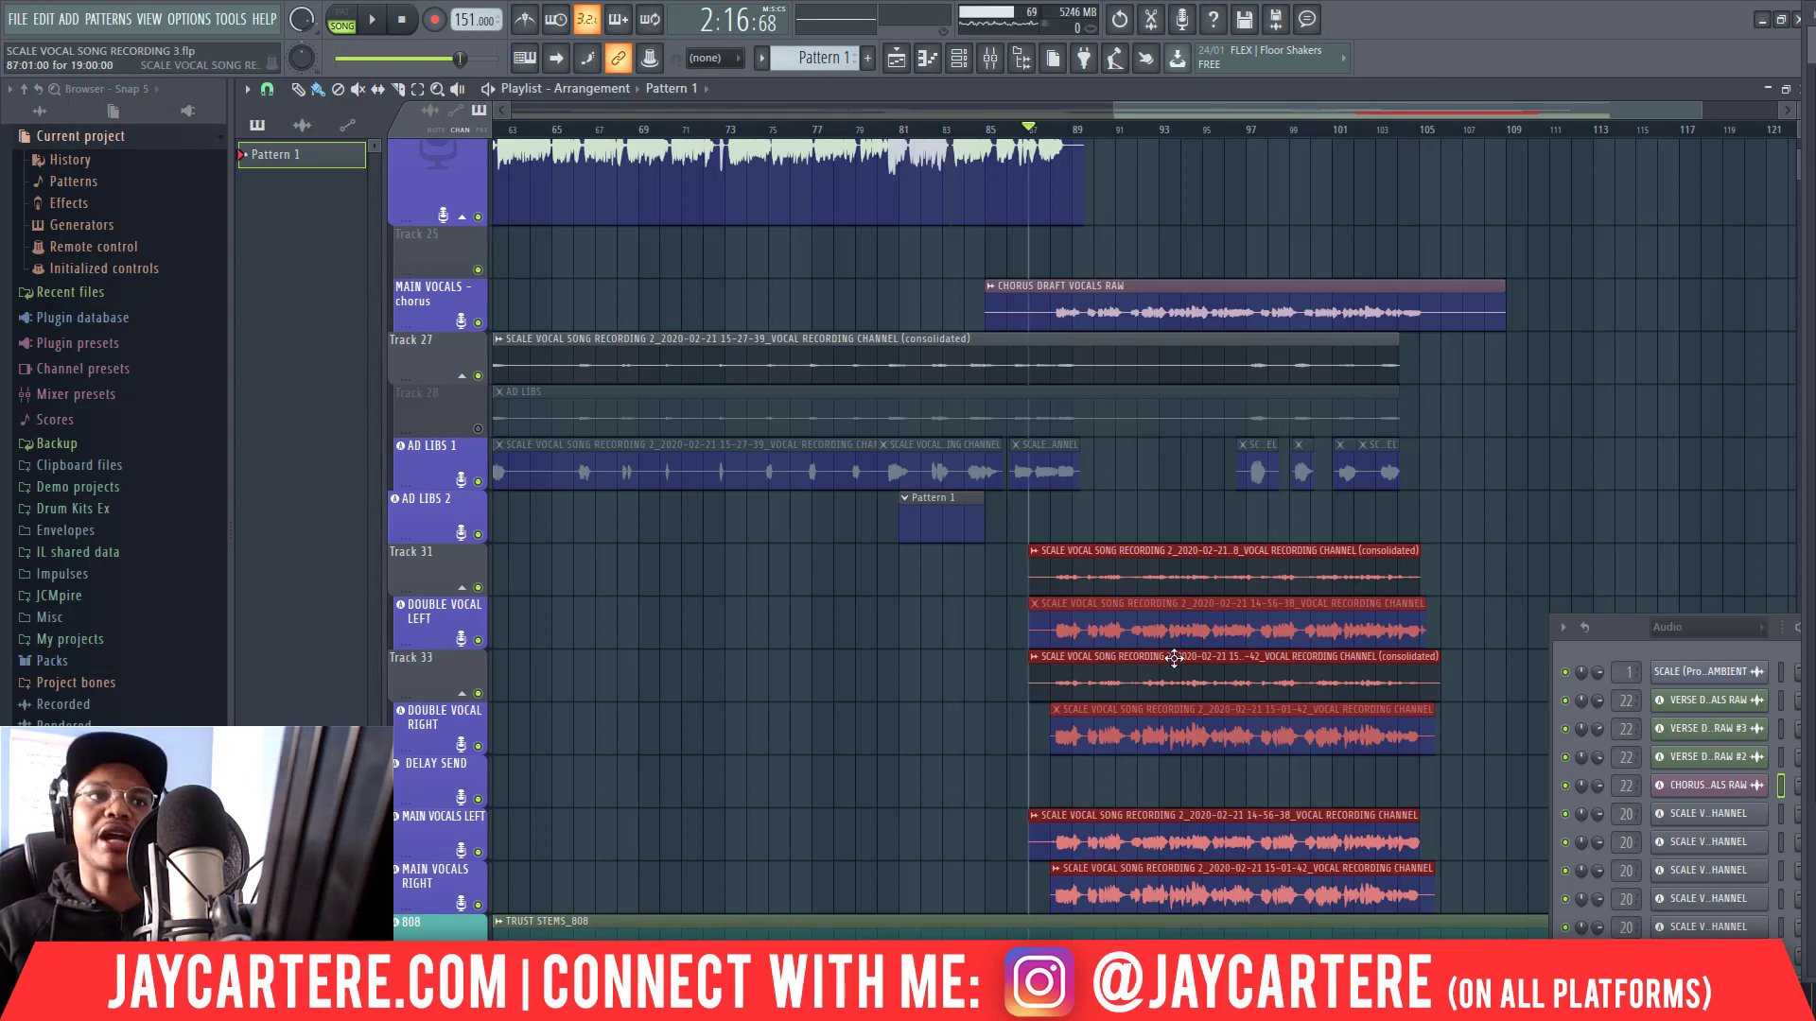
# Step: Scroll the playlist to show the full vocal arrangement across bars 1–121
pyautogui.scroll(5, 1002, 446)
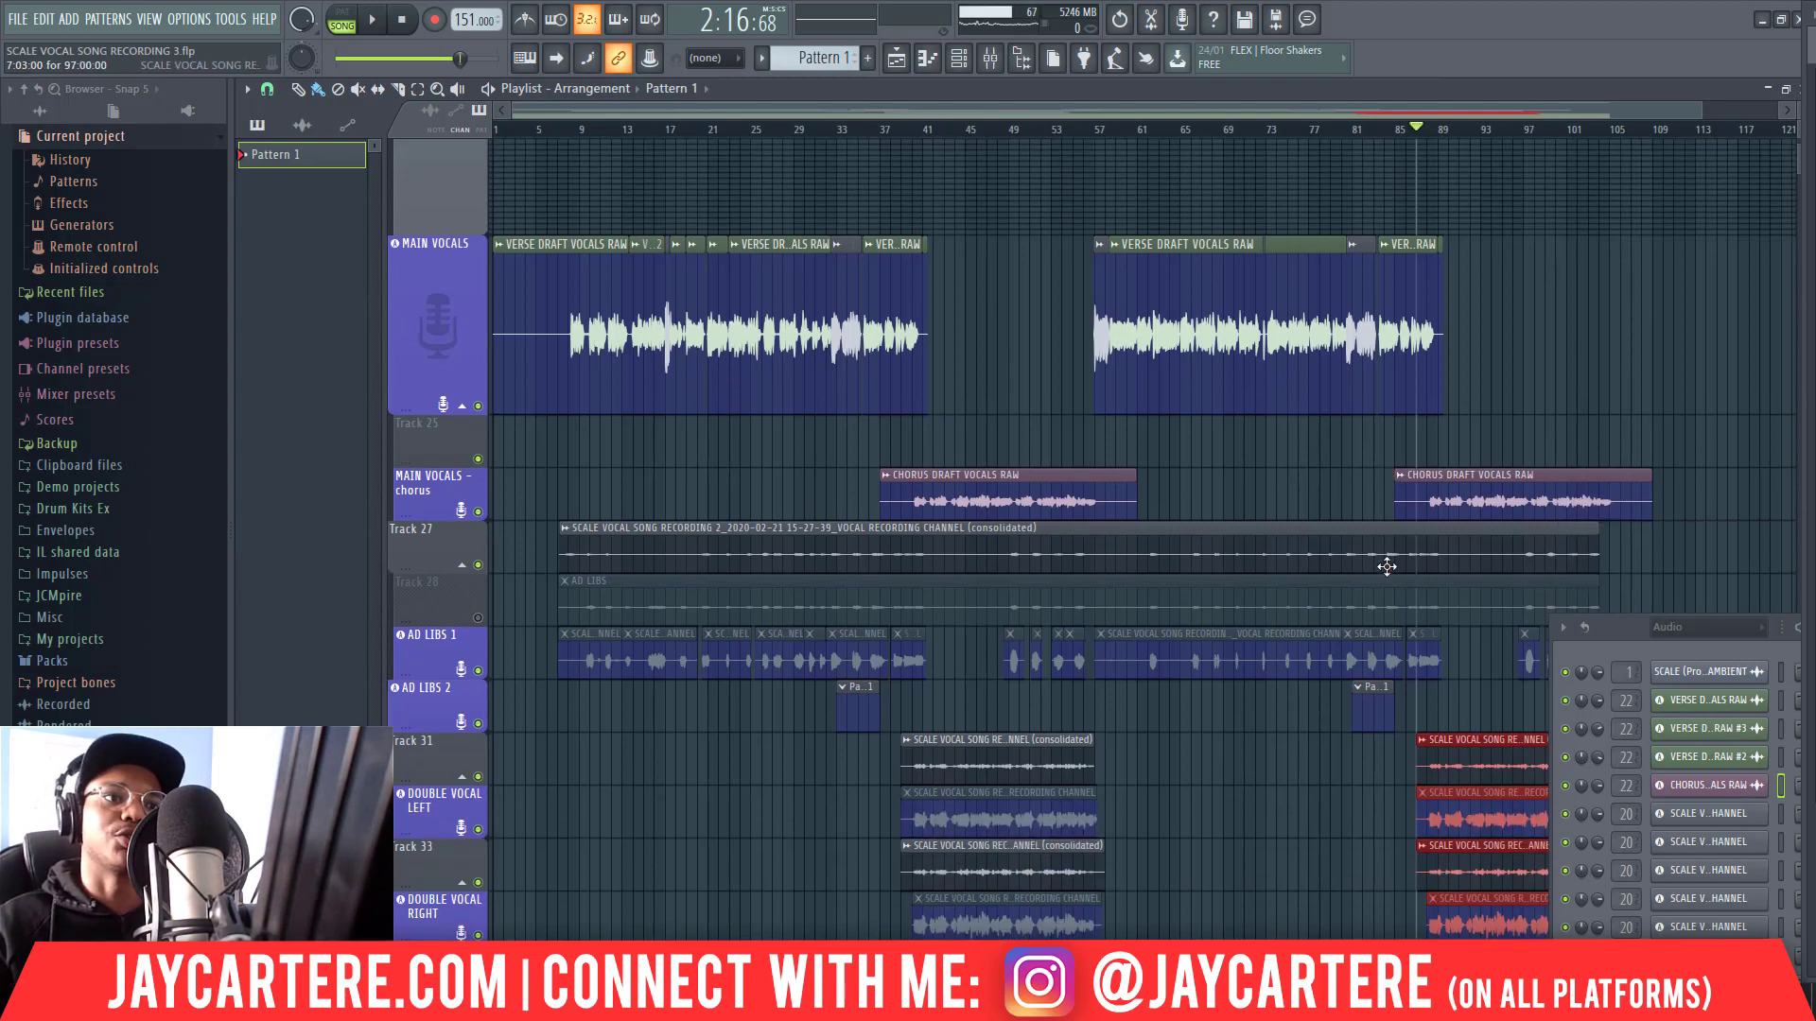
# Step: Audition the first chorus entry from bars 37 and 33, then park playback near bar 35
pyautogui.scroll(-3, 1086, 477)
pyautogui.scroll(3, 1211, 577)
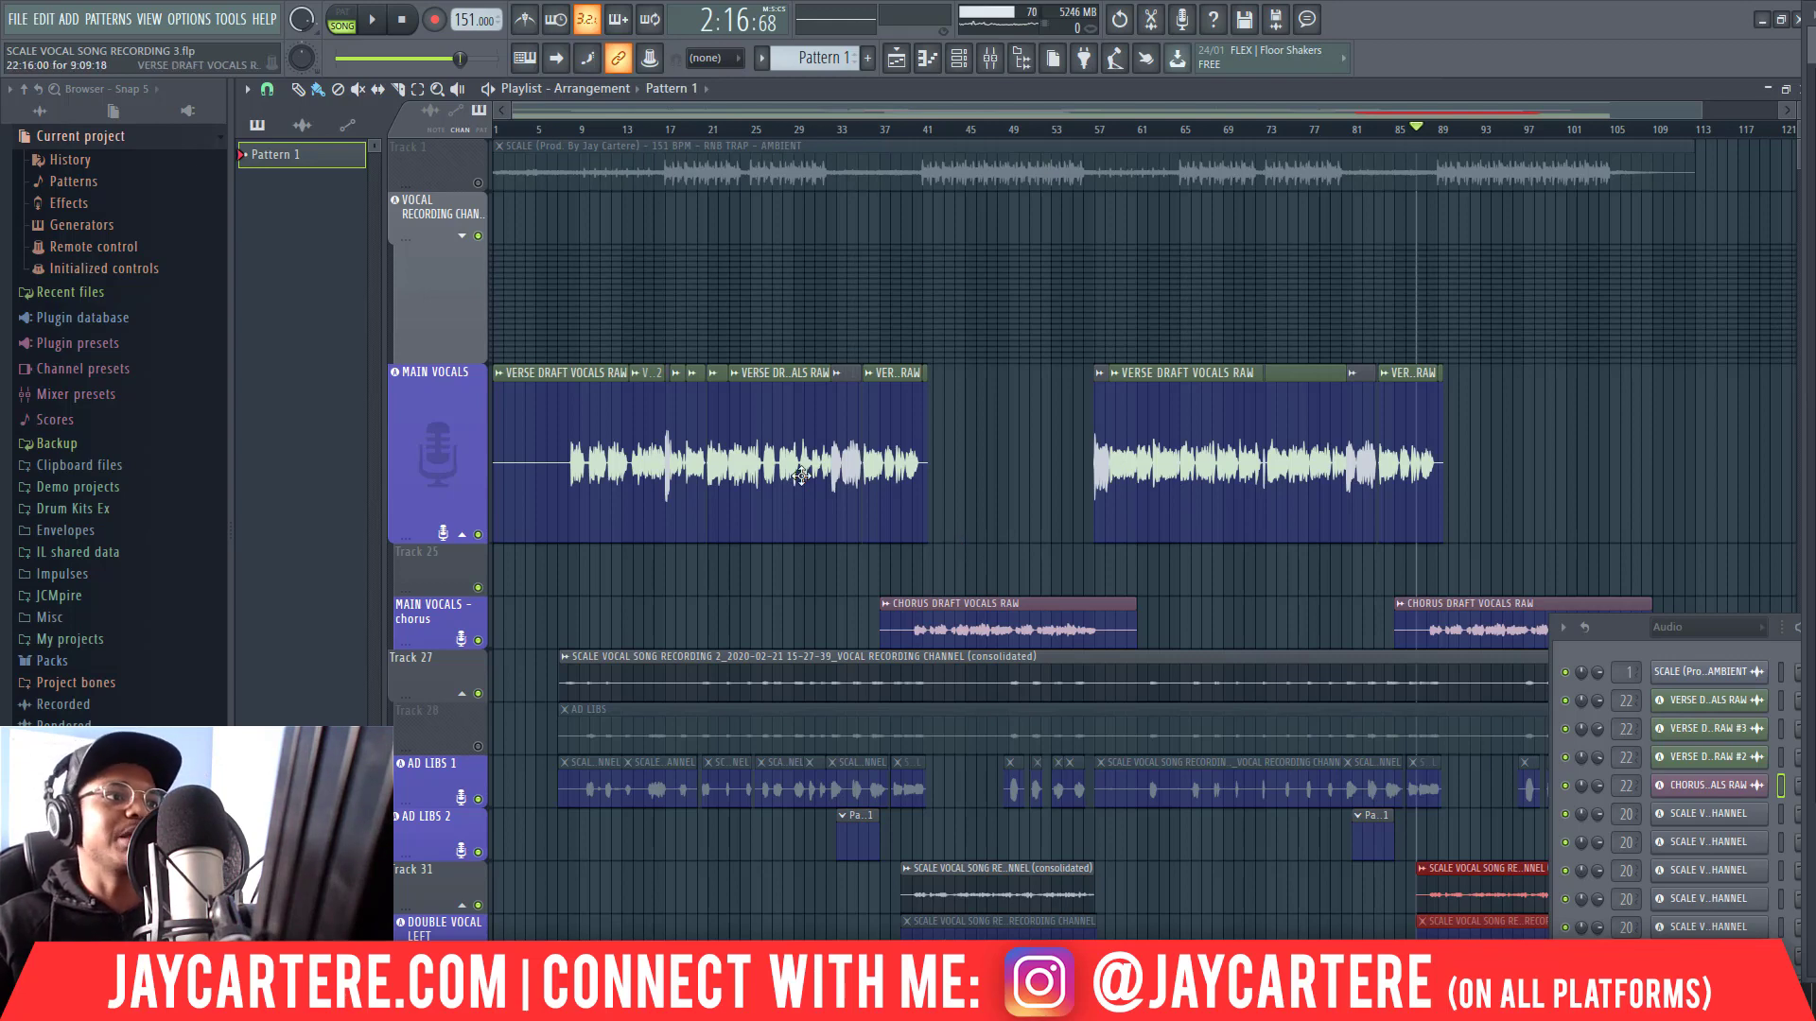
pyautogui.scroll(-2, 822, 472)
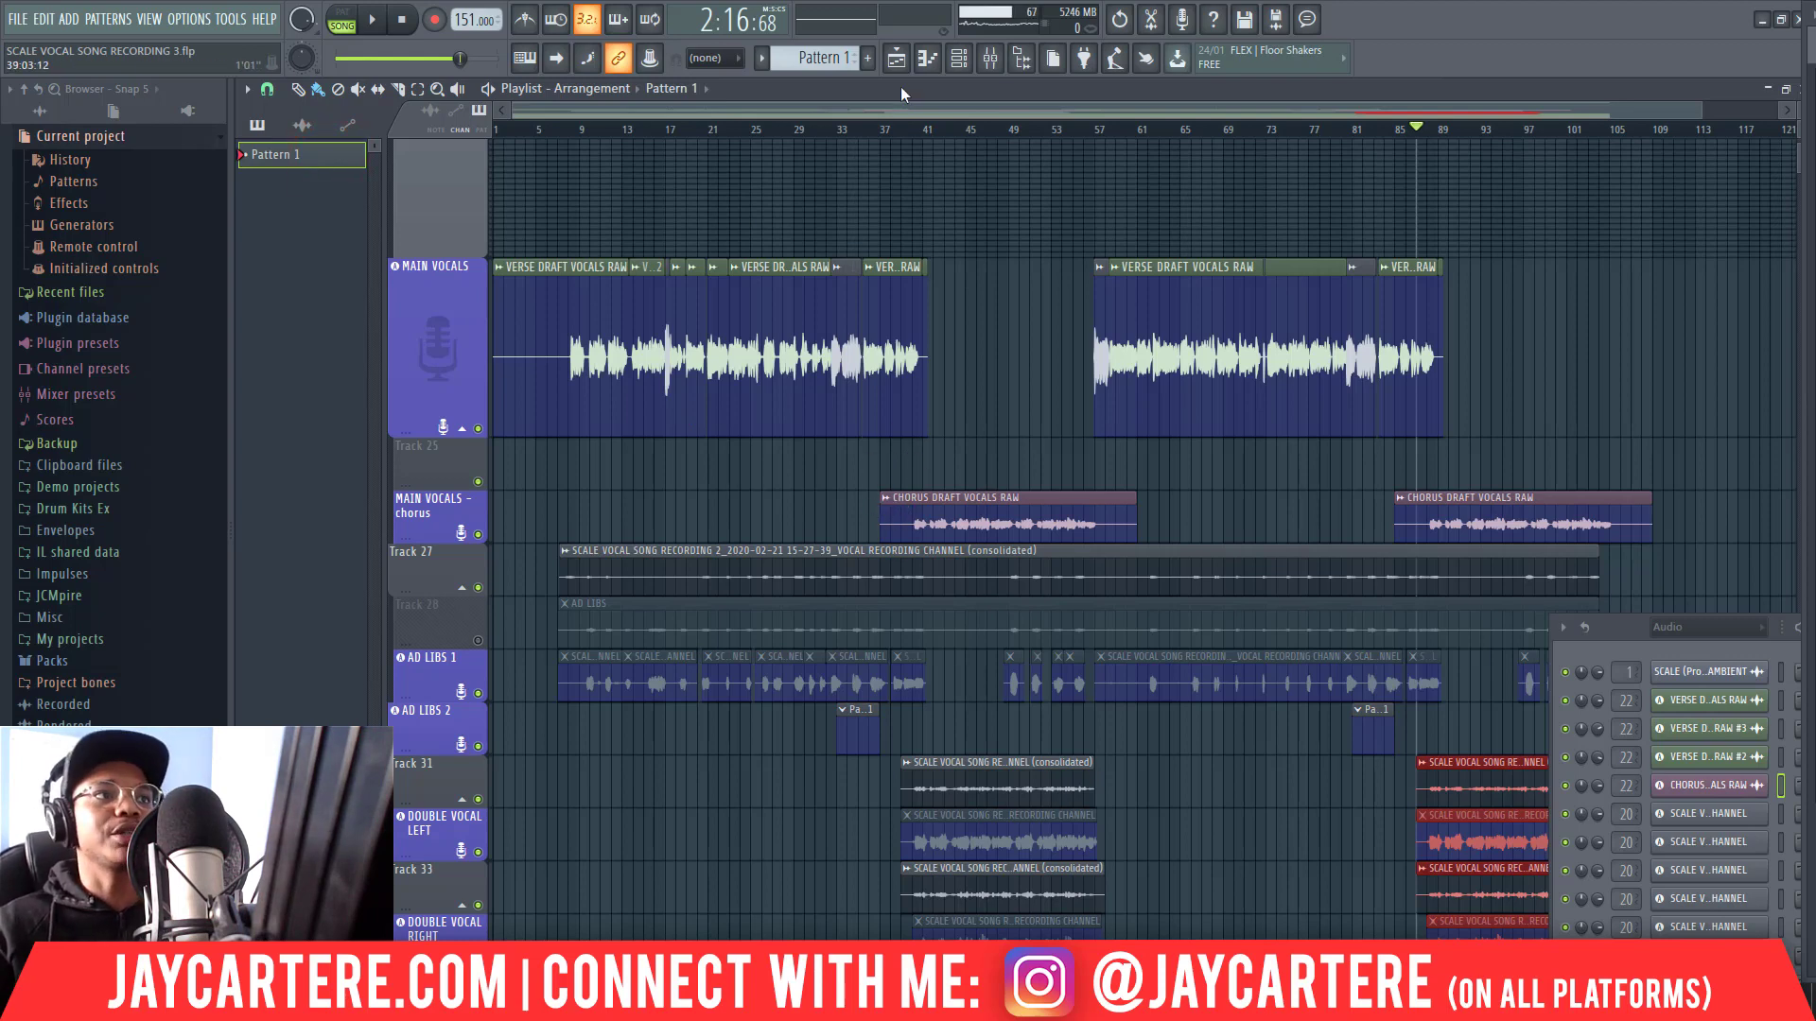
pyautogui.click(887, 132)
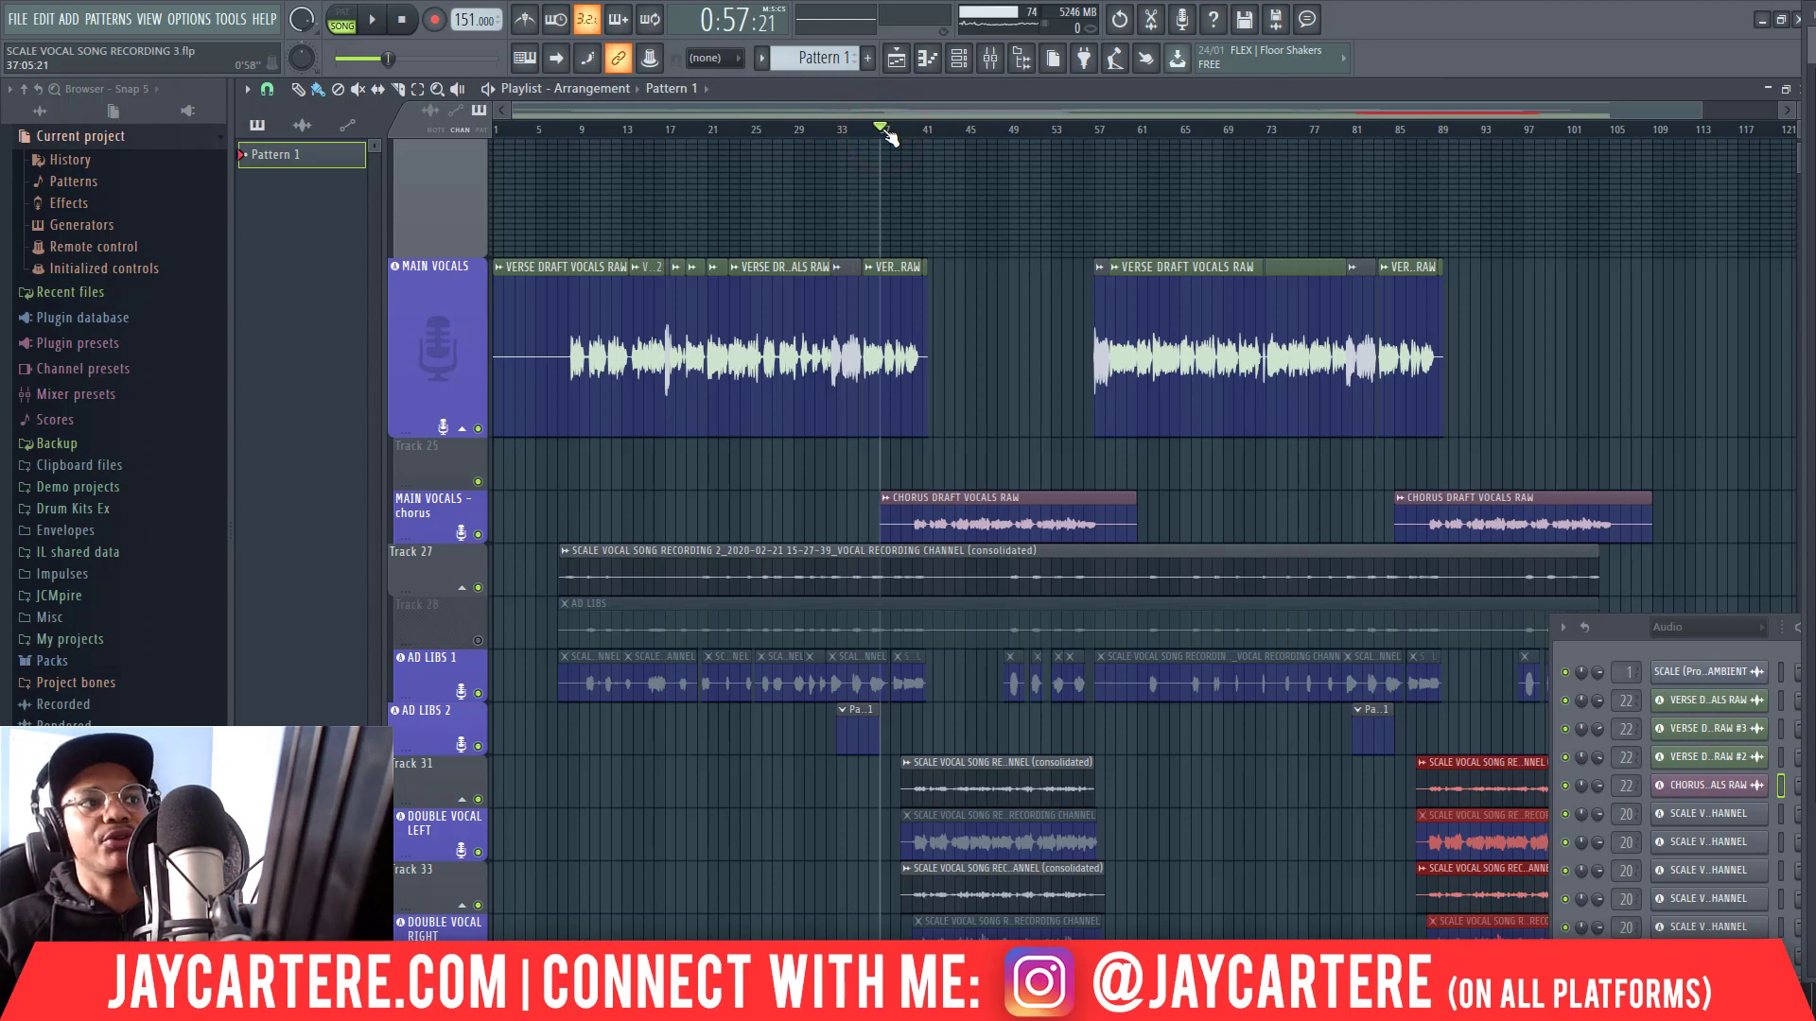
pyautogui.click(842, 132)
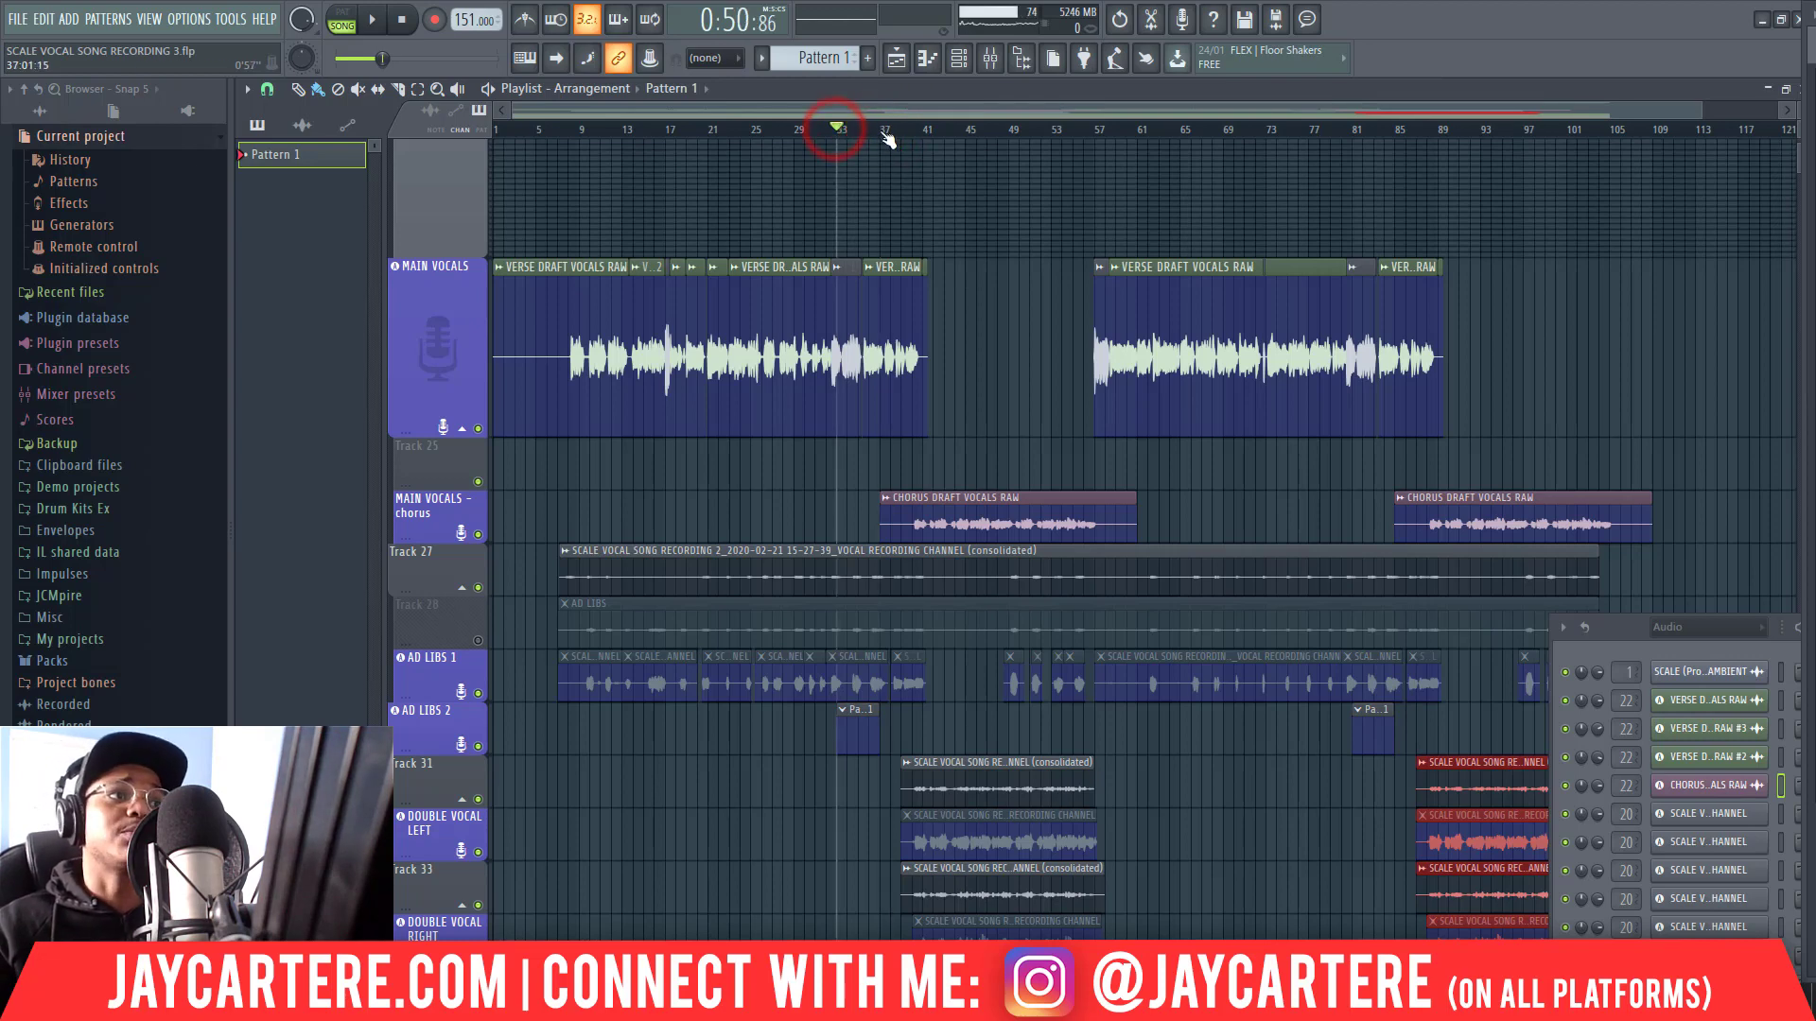
pyautogui.click(882, 130)
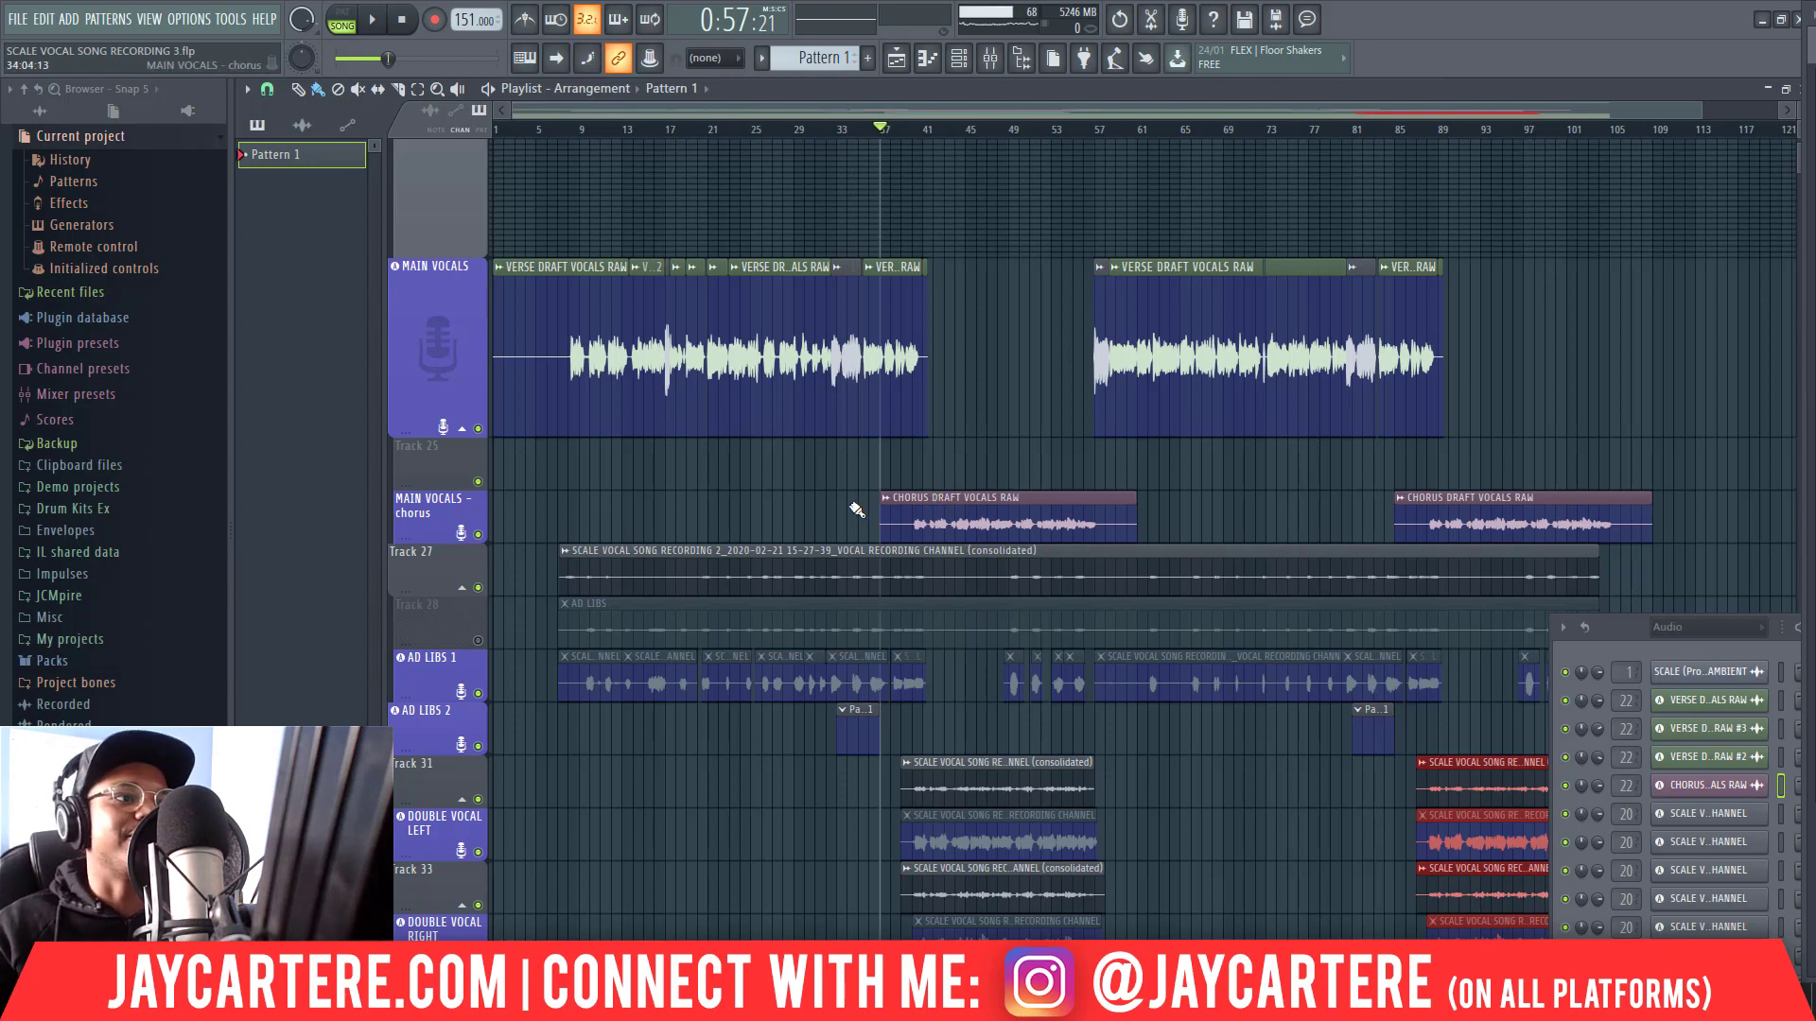
pyautogui.moveTo(851, 507); pyautogui.dragTo(1183, 542)
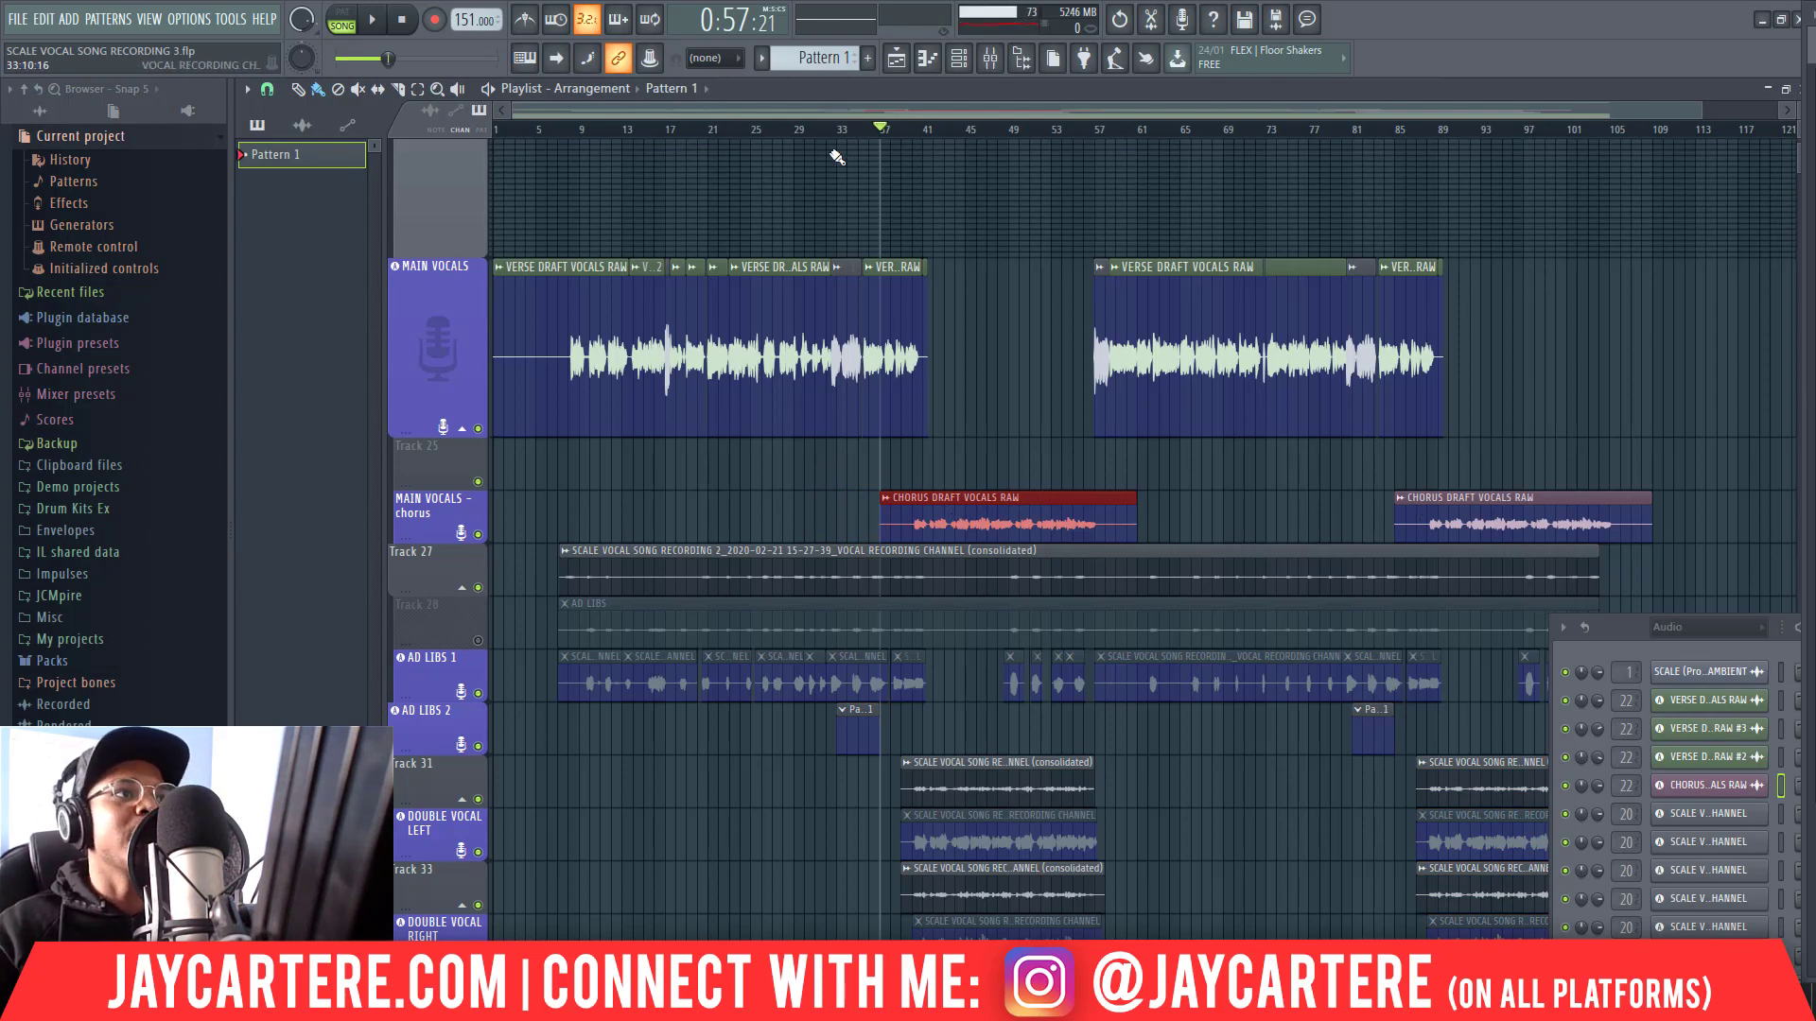
pyautogui.moveTo(881, 132)
pyautogui.mouseDown()
pyautogui.moveTo(857, 175)
pyautogui.moveTo(860, 116)
pyautogui.mouseUp()
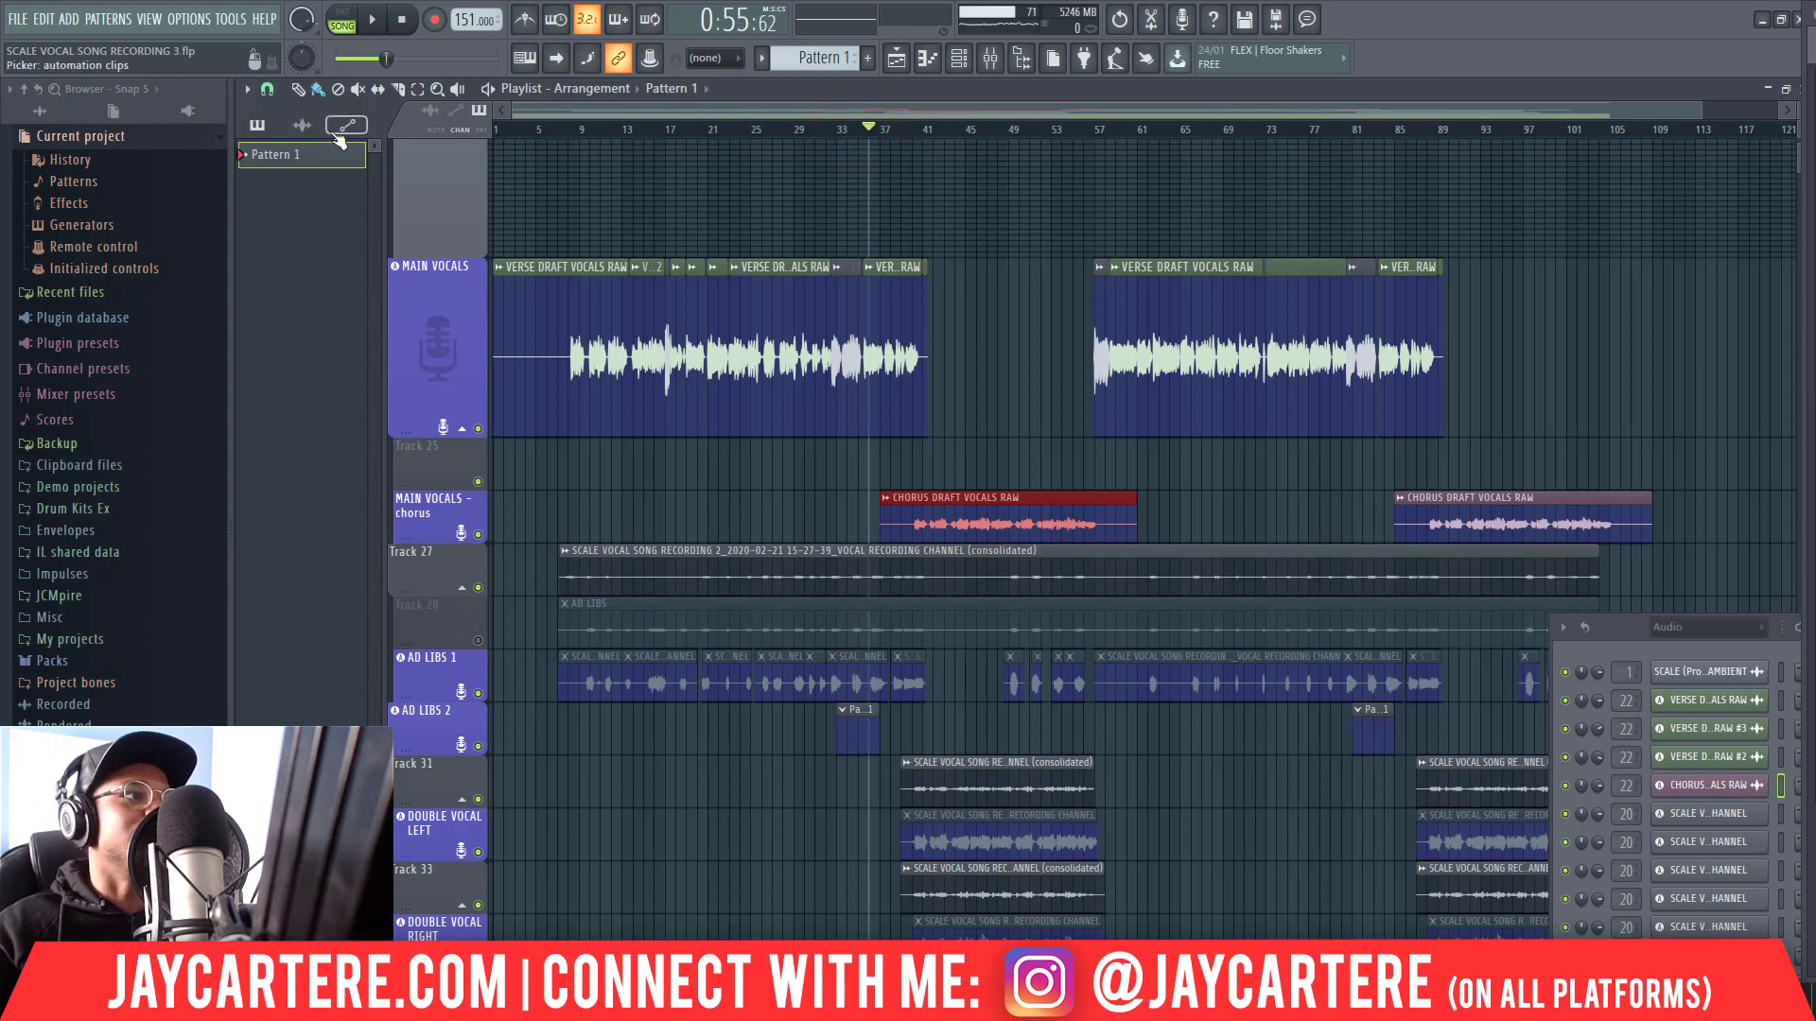
# Step: Set playback near bar 33 and delete the first Pattern 1 clip on AD LIBS 2
pyautogui.click(267, 91)
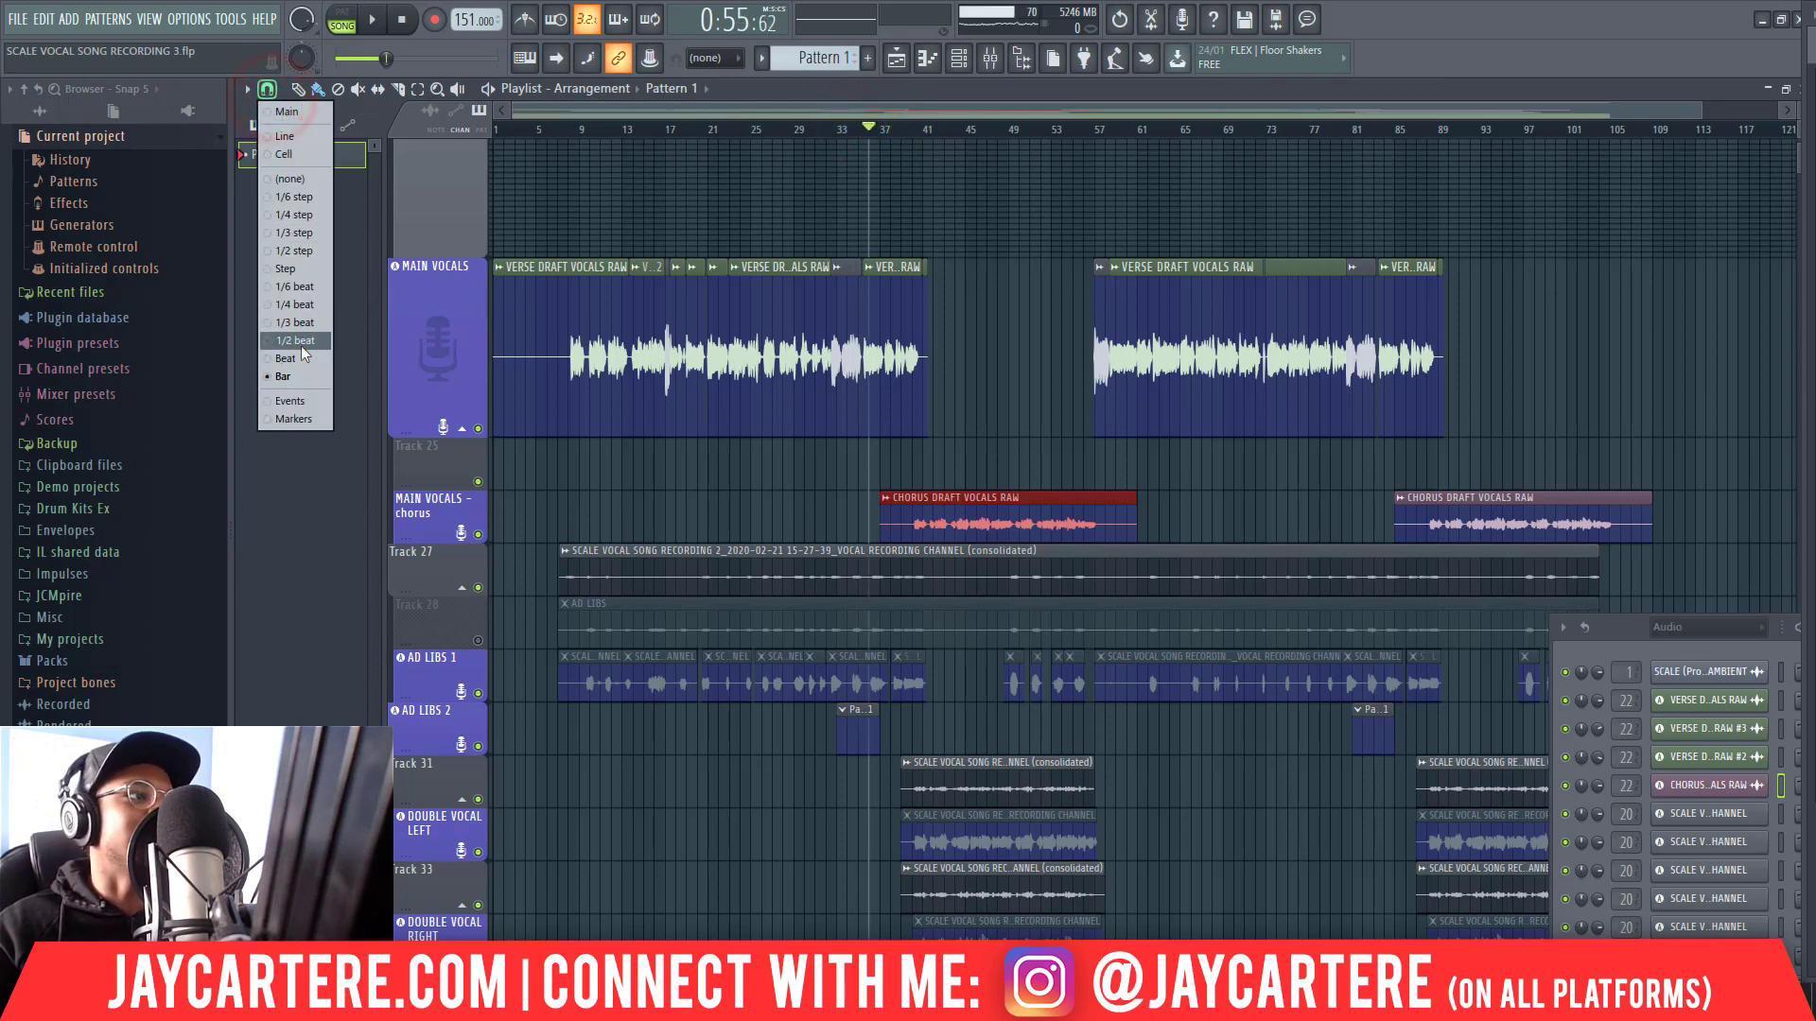
pyautogui.click(876, 130)
pyautogui.moveTo(867, 127); pyautogui.dragTo(848, 132)
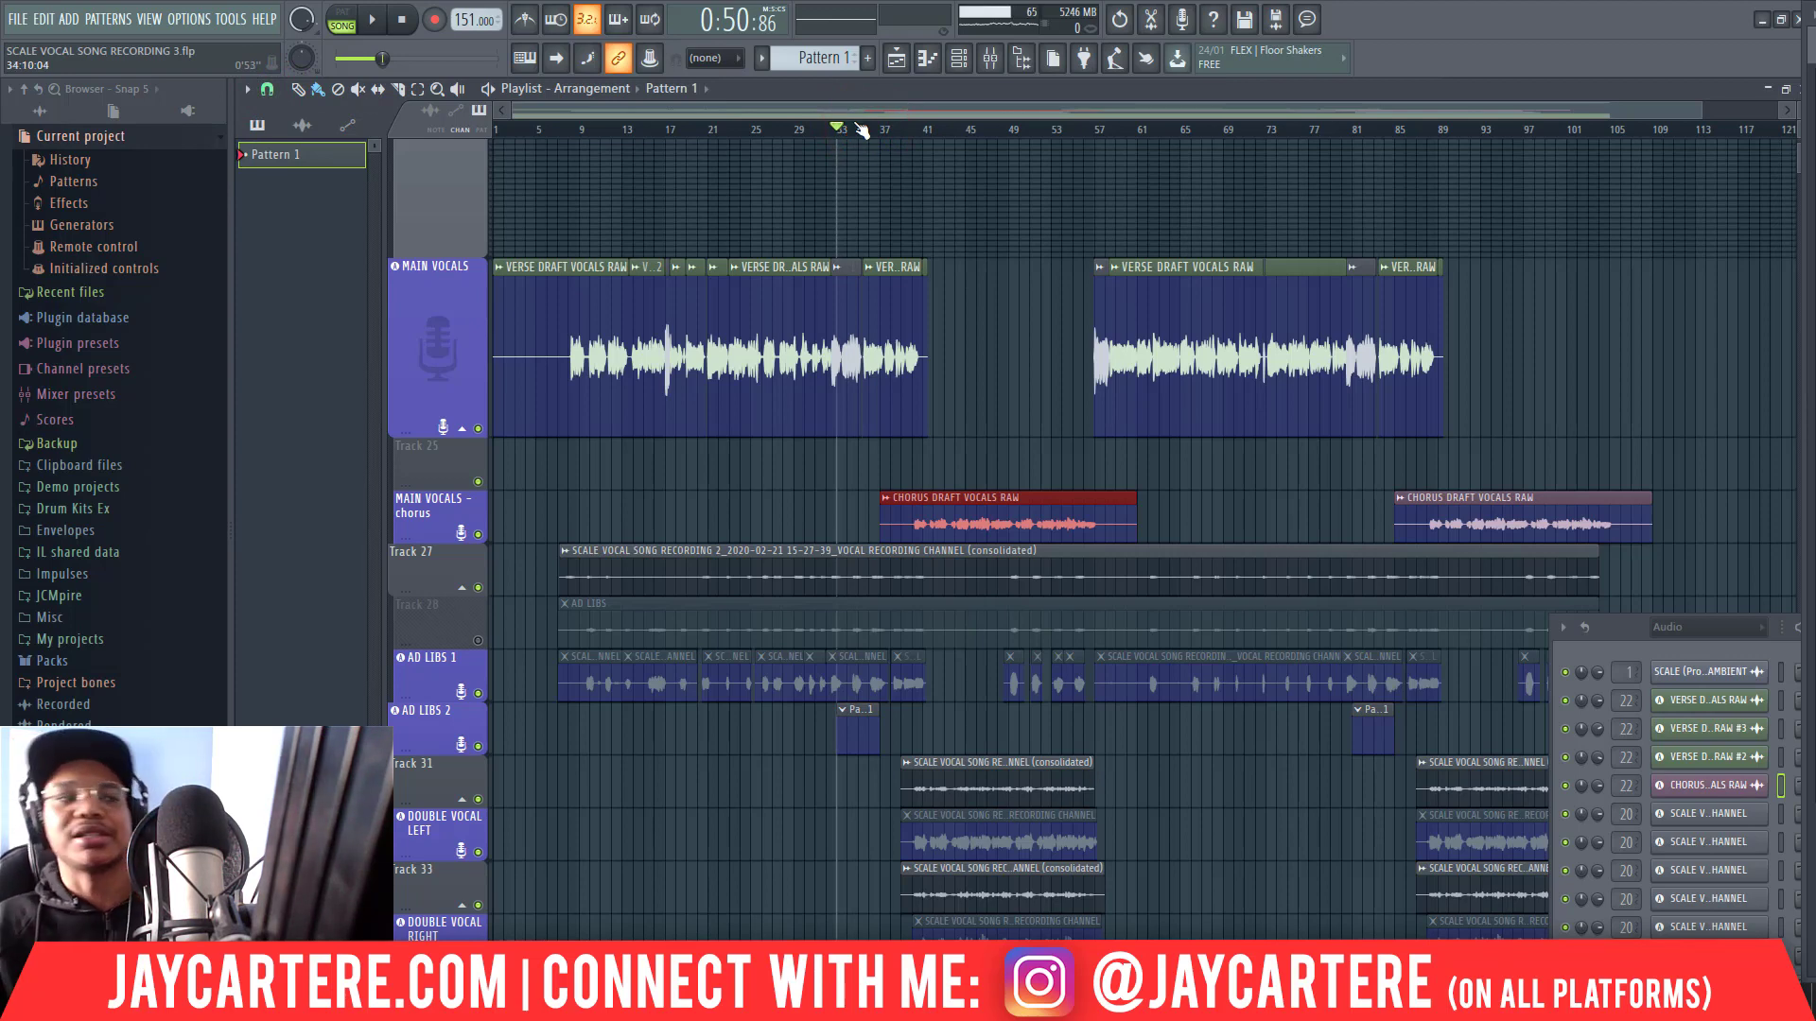
pyautogui.click(859, 736)
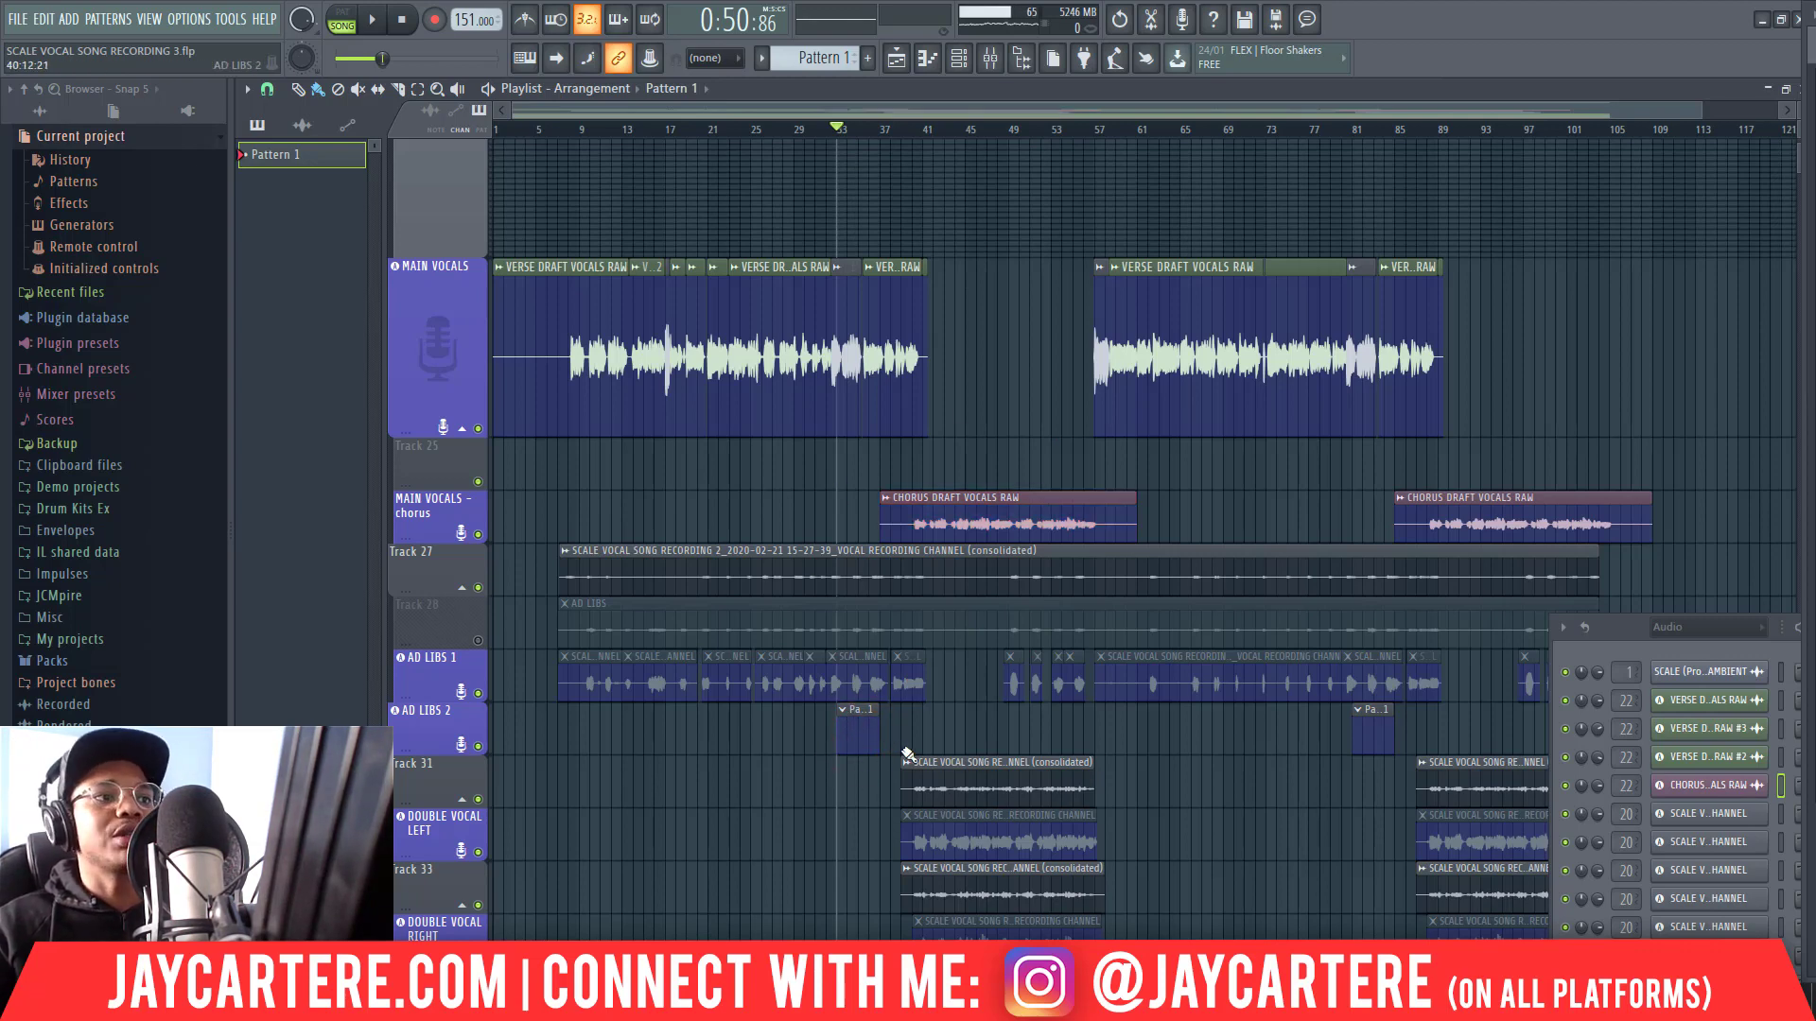
pyautogui.rightClick(863, 726)
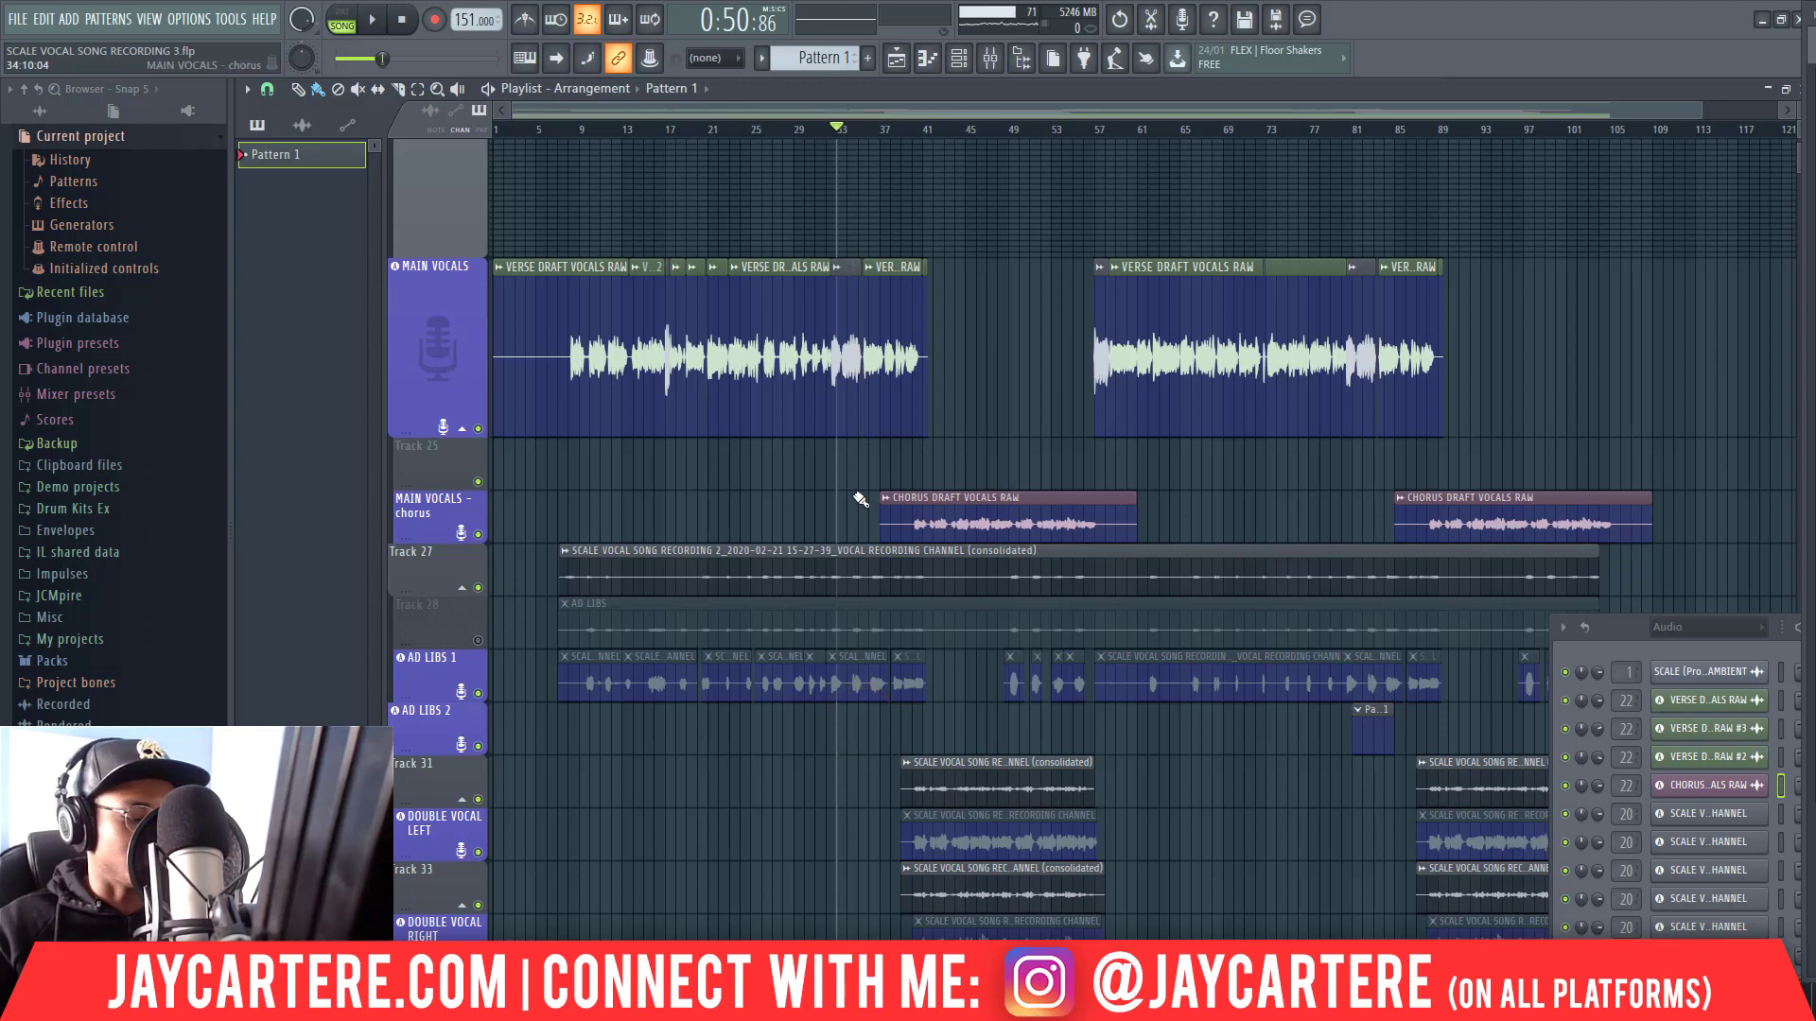
# Step: Remove the stray copy of the first chorus clip placed near bar 58
pyautogui.moveTo(961, 527); pyautogui.dragTo(831, 470)
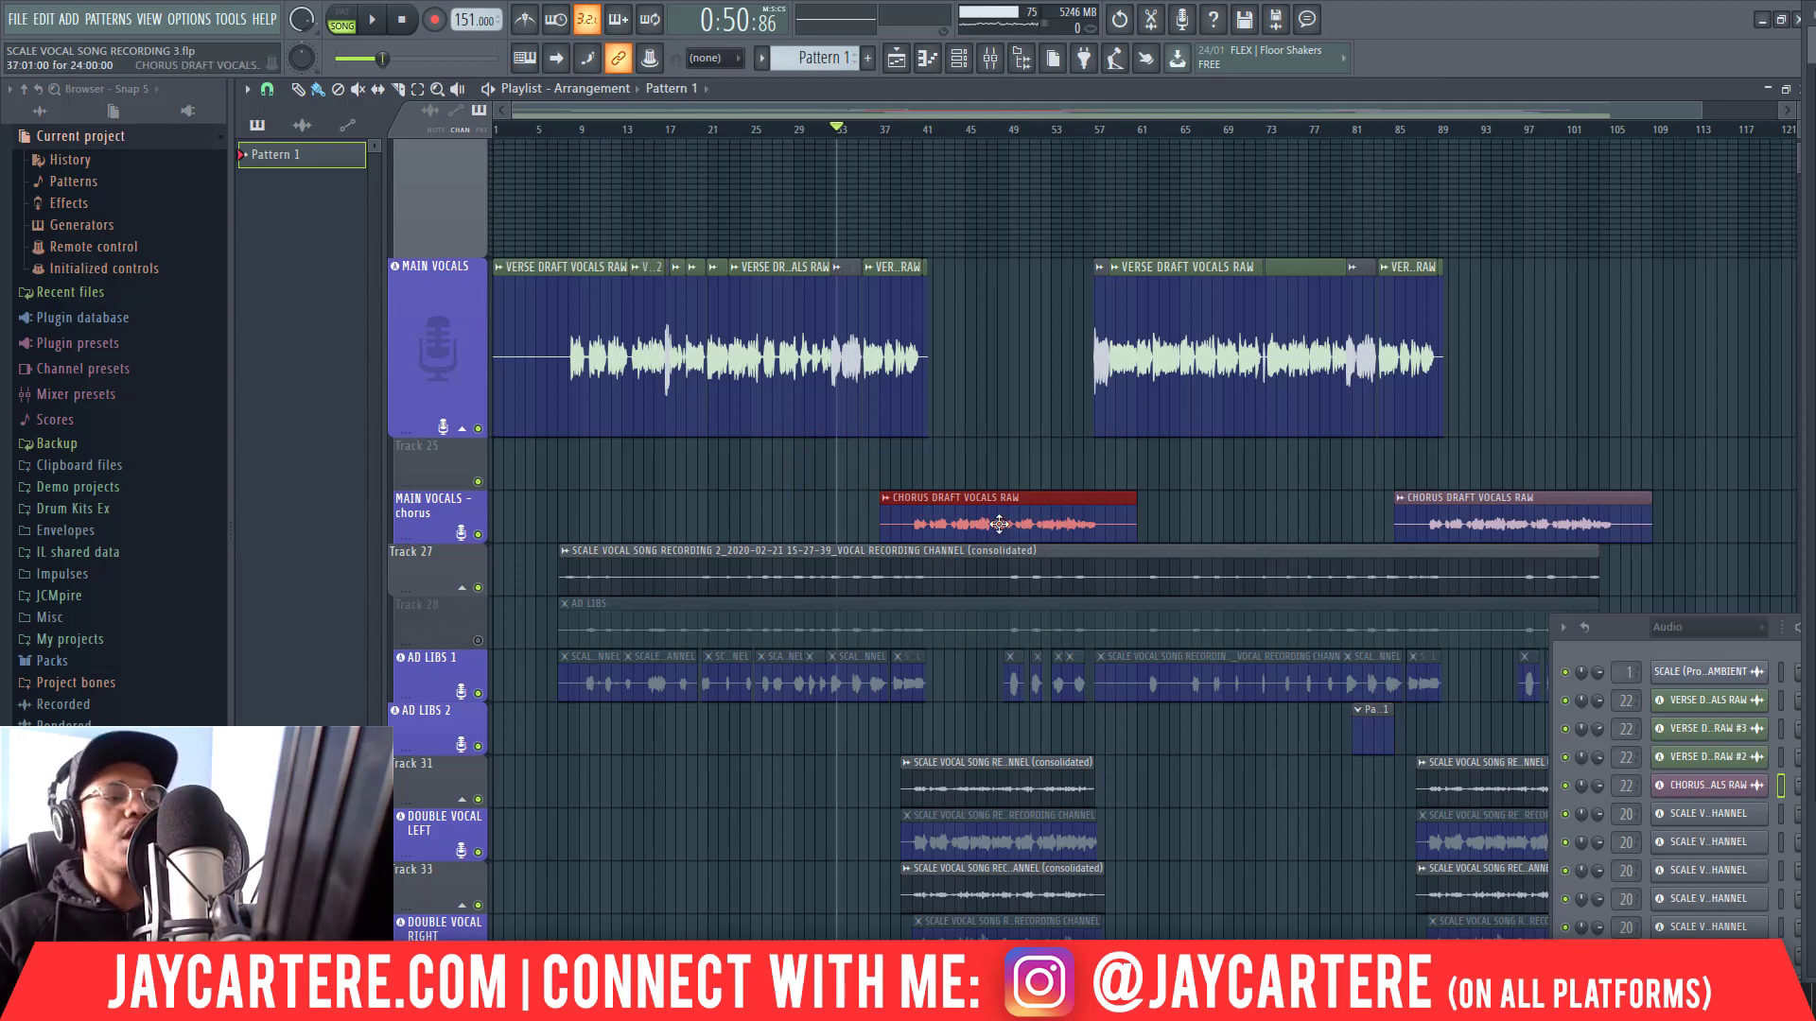
pyautogui.moveTo(930, 497); pyautogui.dragTo(1199, 524)
pyautogui.rightClick(1197, 522)
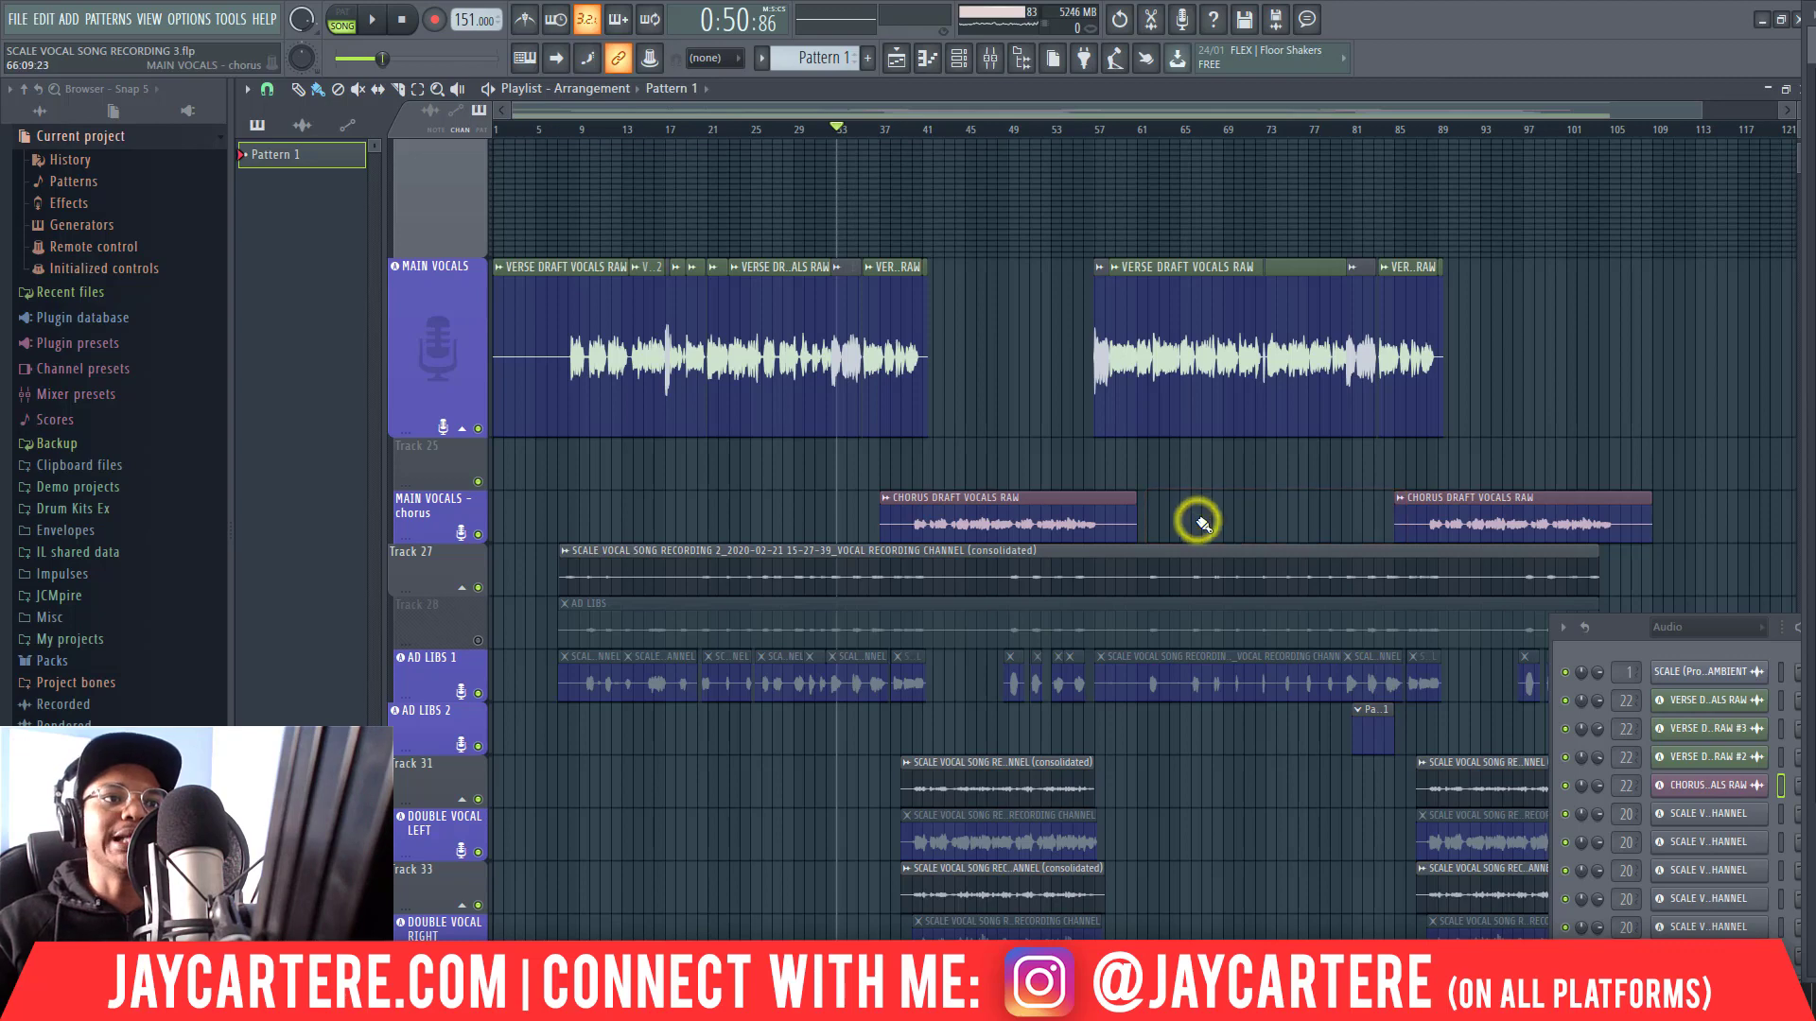
# Step: Jump playback to bars 41 and 89, then pull it back just before the second chorus
pyautogui.scroll(2, 1201, 523)
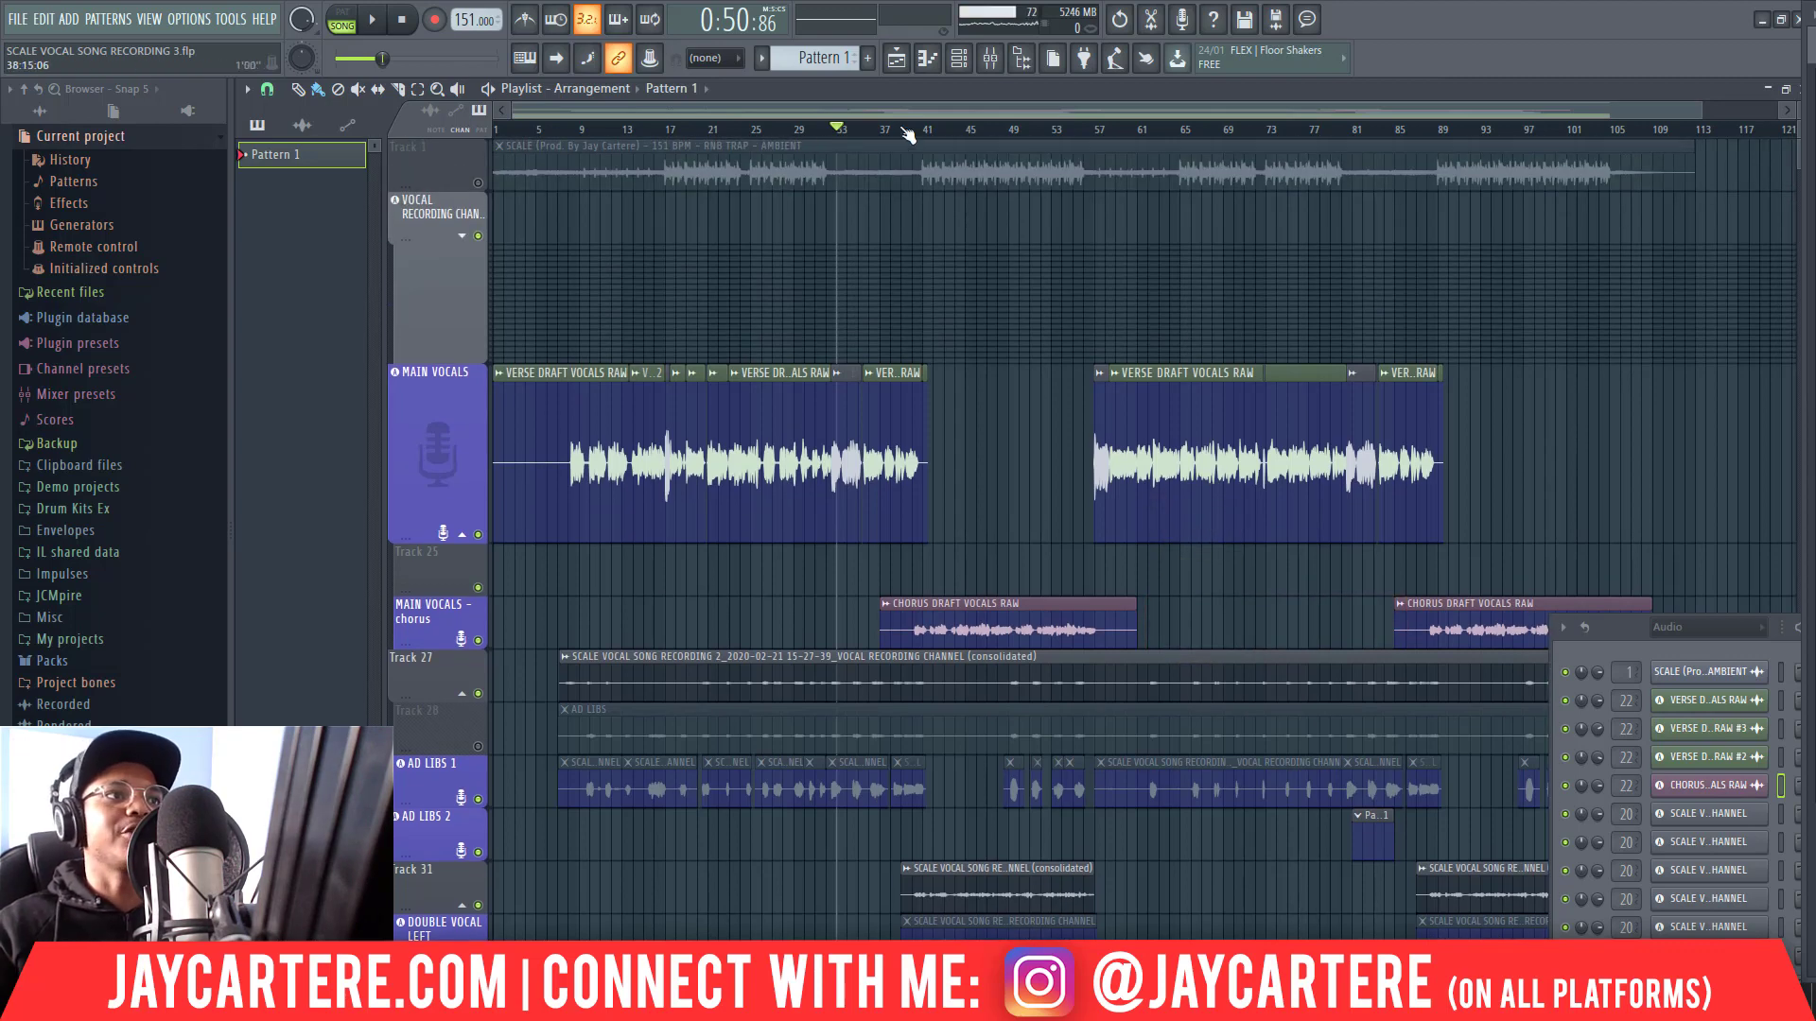
pyautogui.click(927, 132)
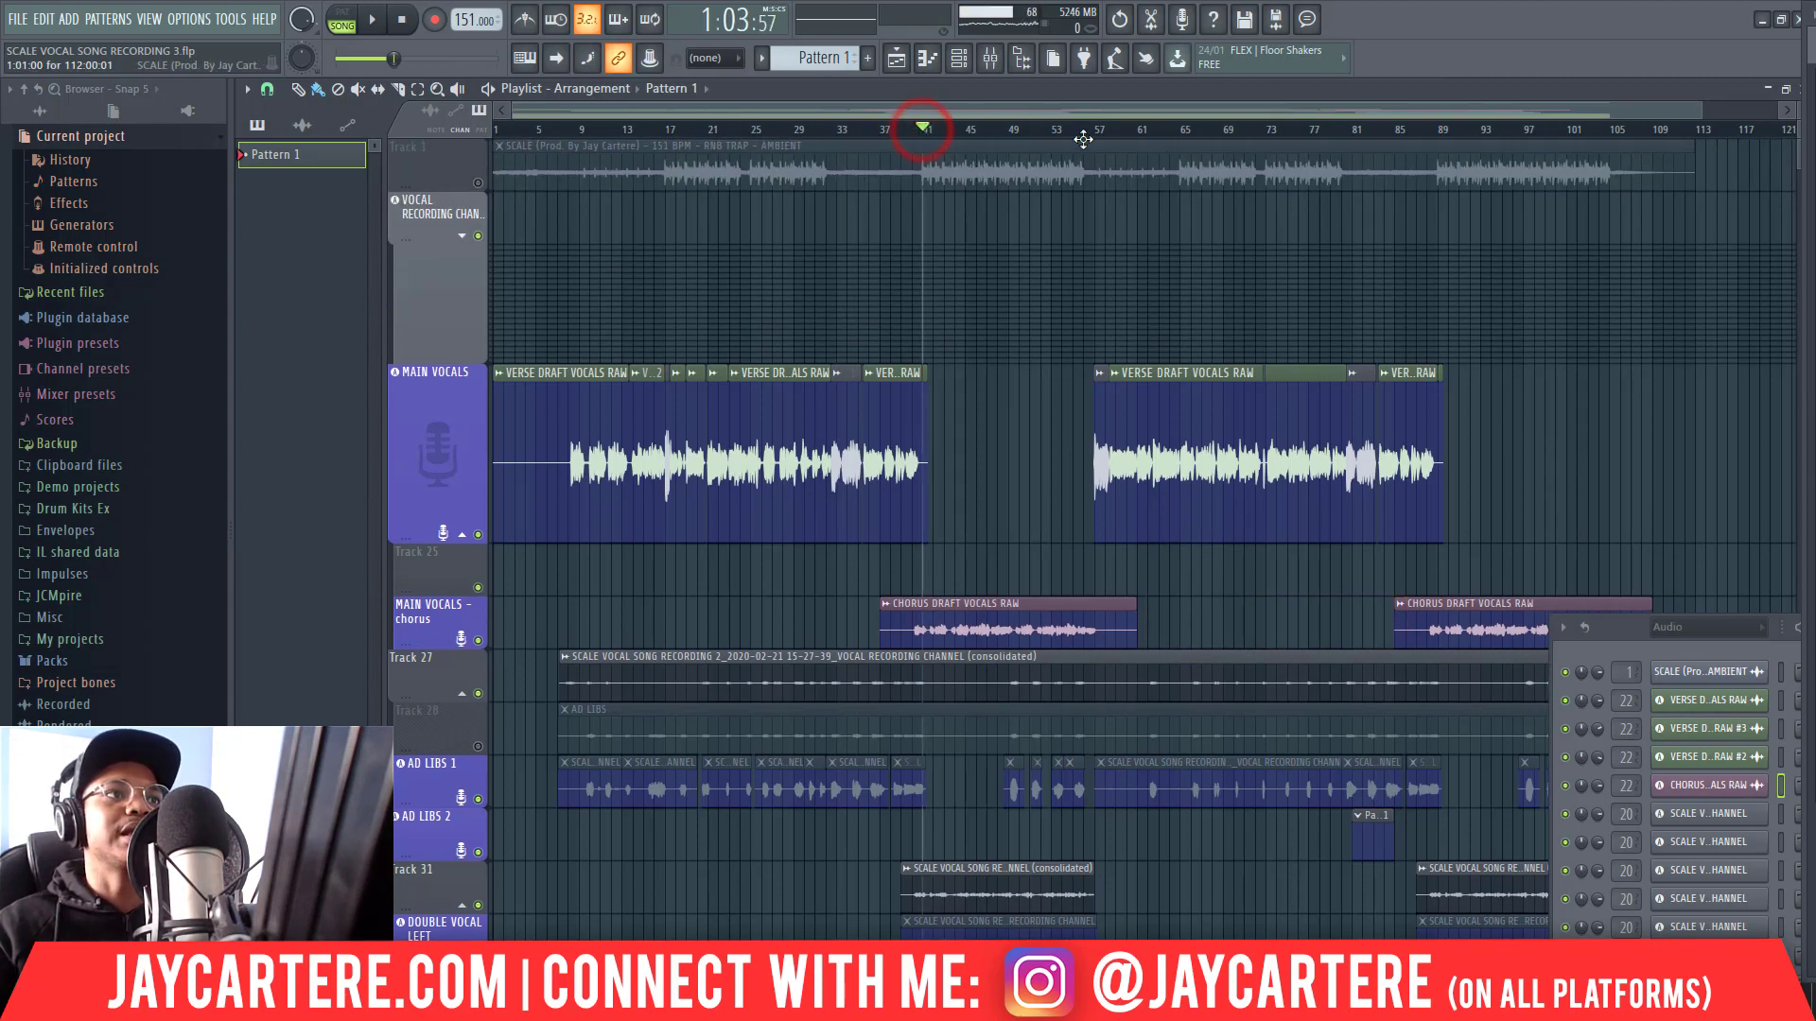
pyautogui.scroll(-2, 1695, 100)
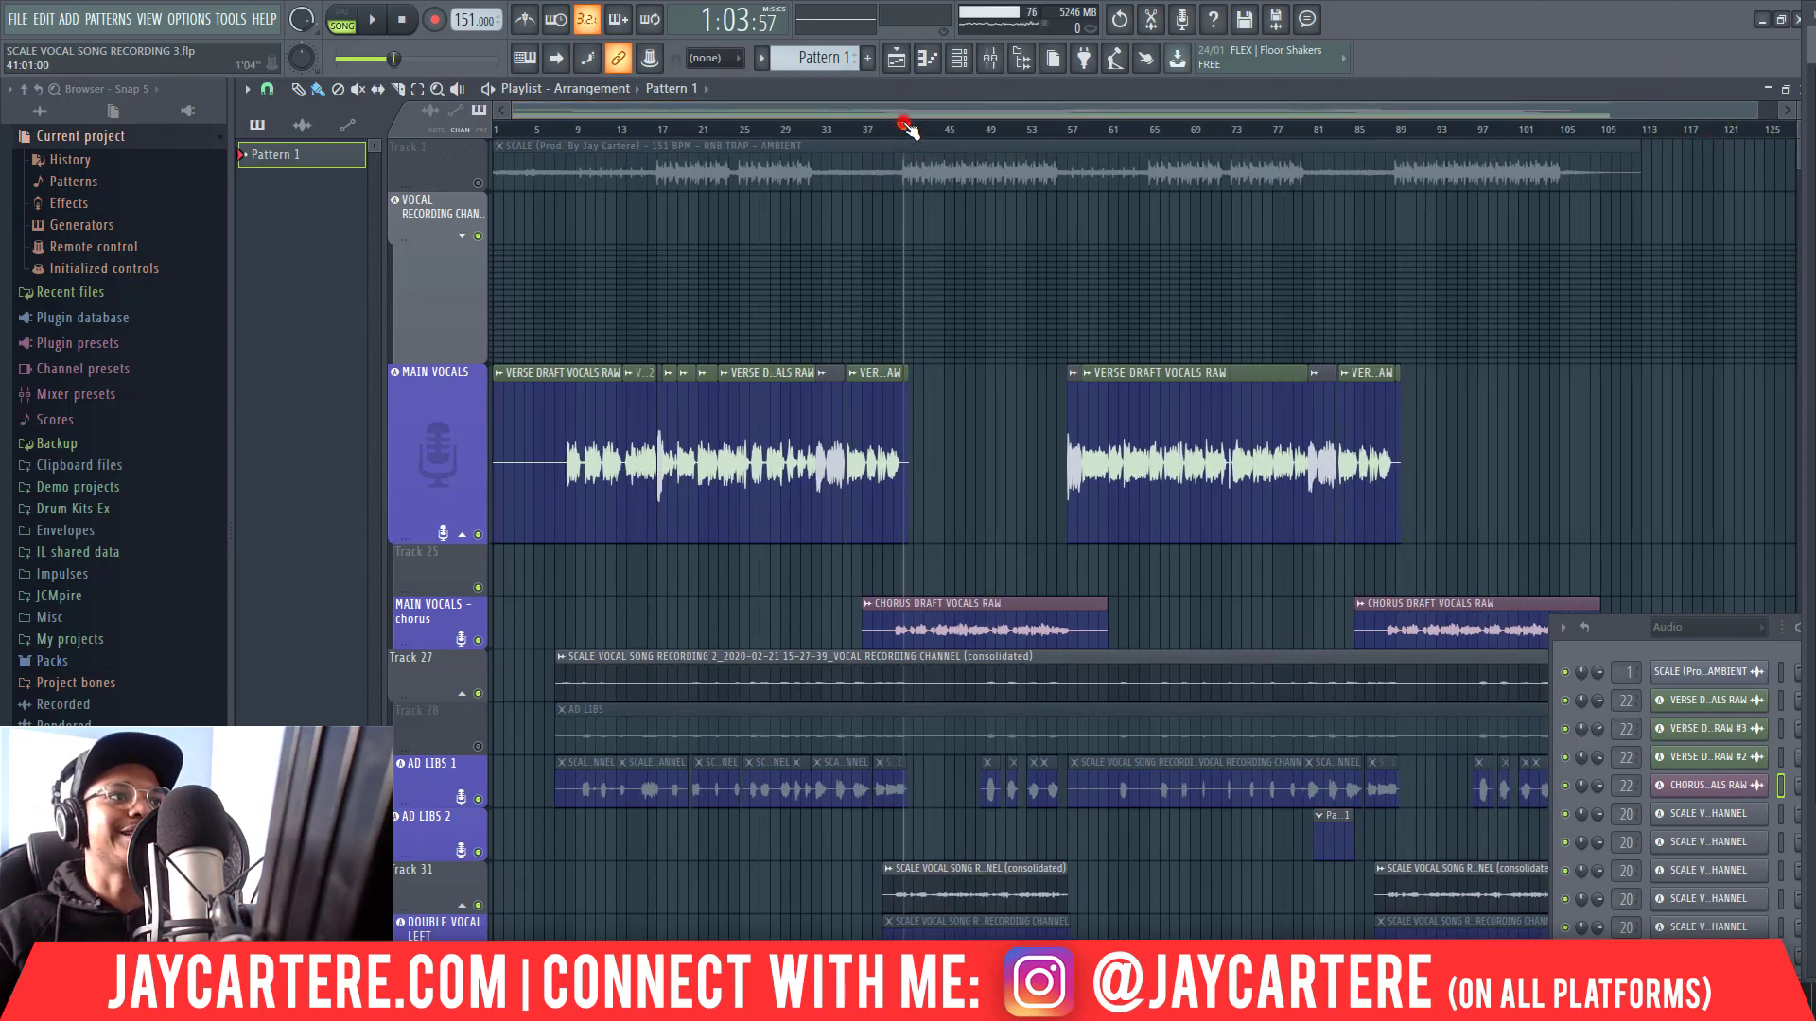
pyautogui.click(906, 128)
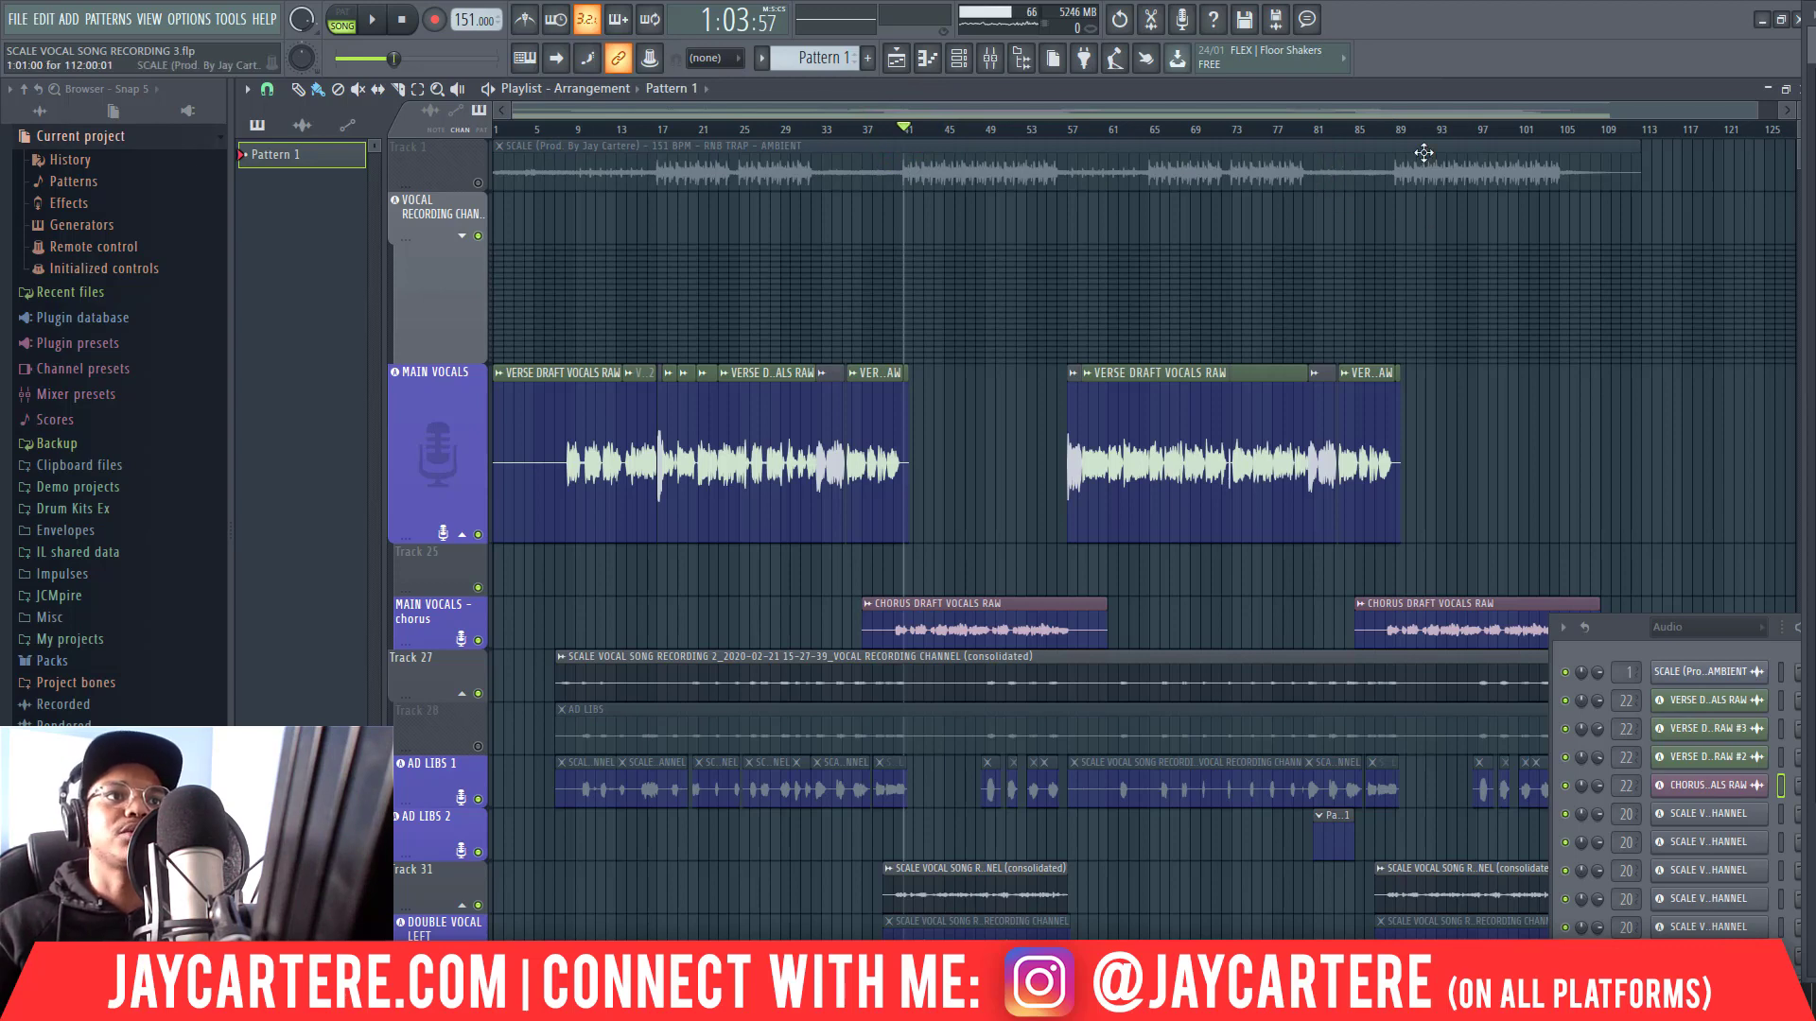
pyautogui.click(1396, 129)
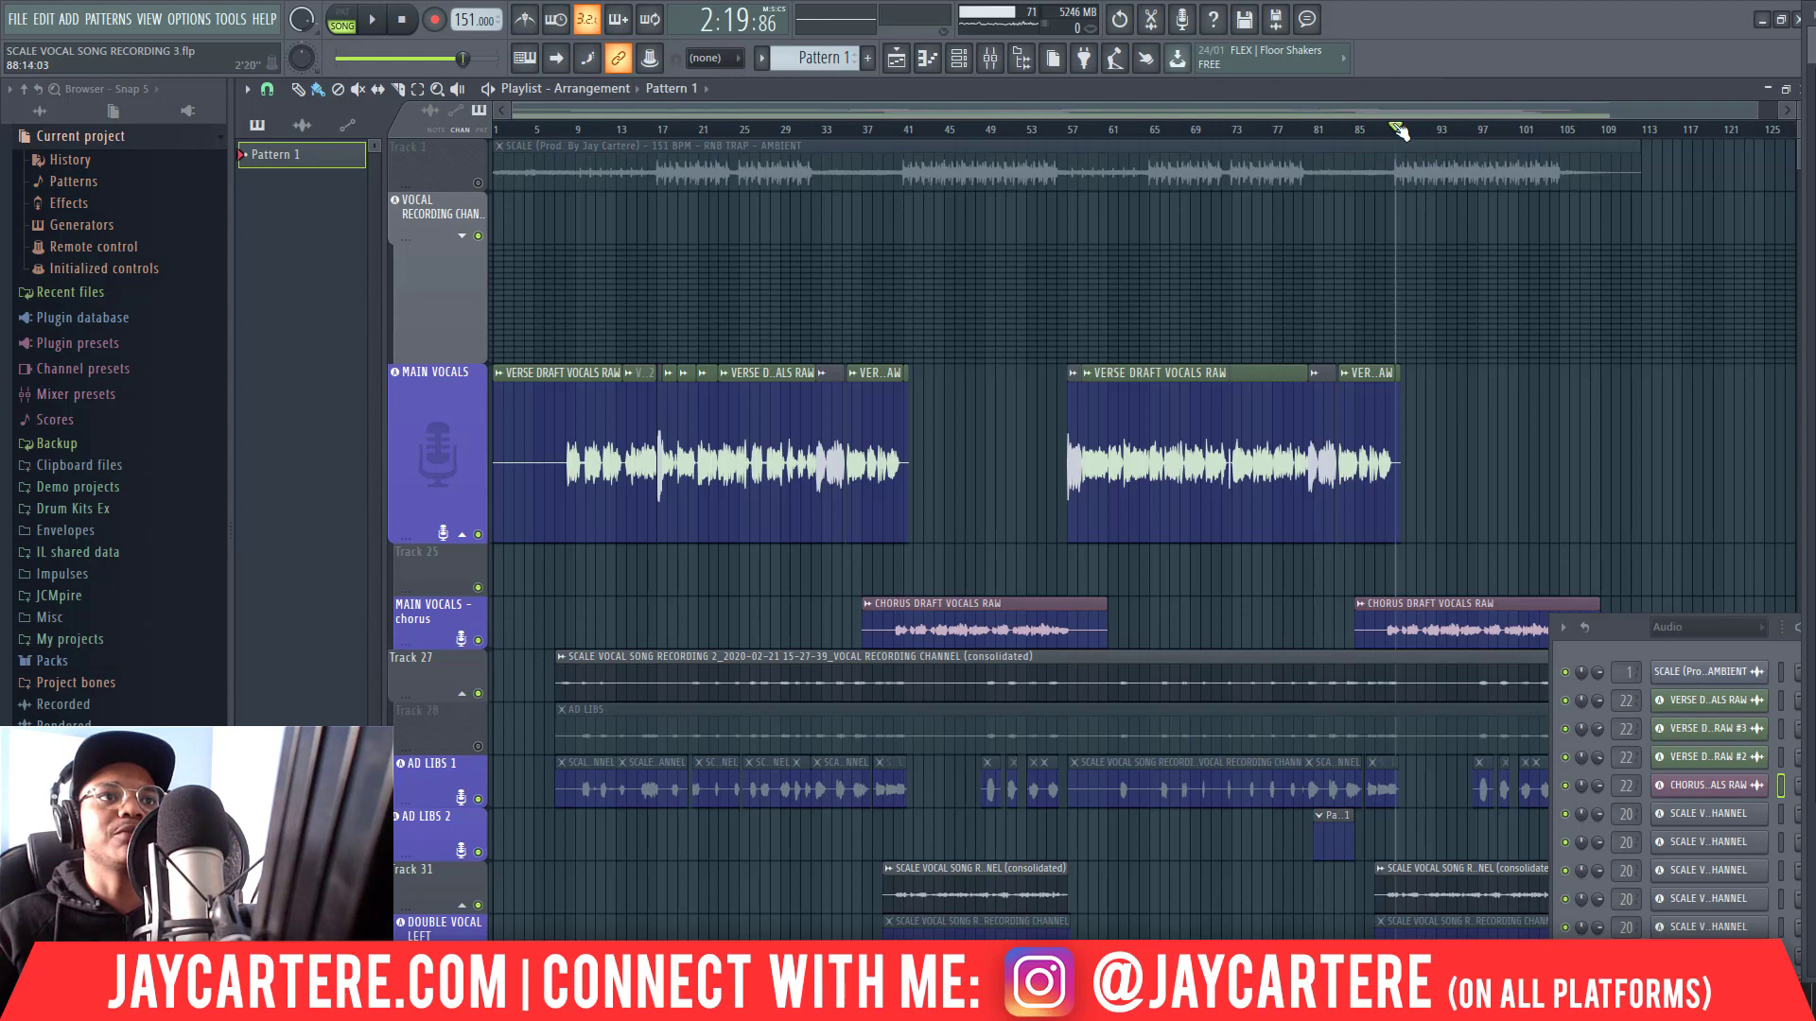
pyautogui.moveTo(1392, 125); pyautogui.dragTo(1316, 131)
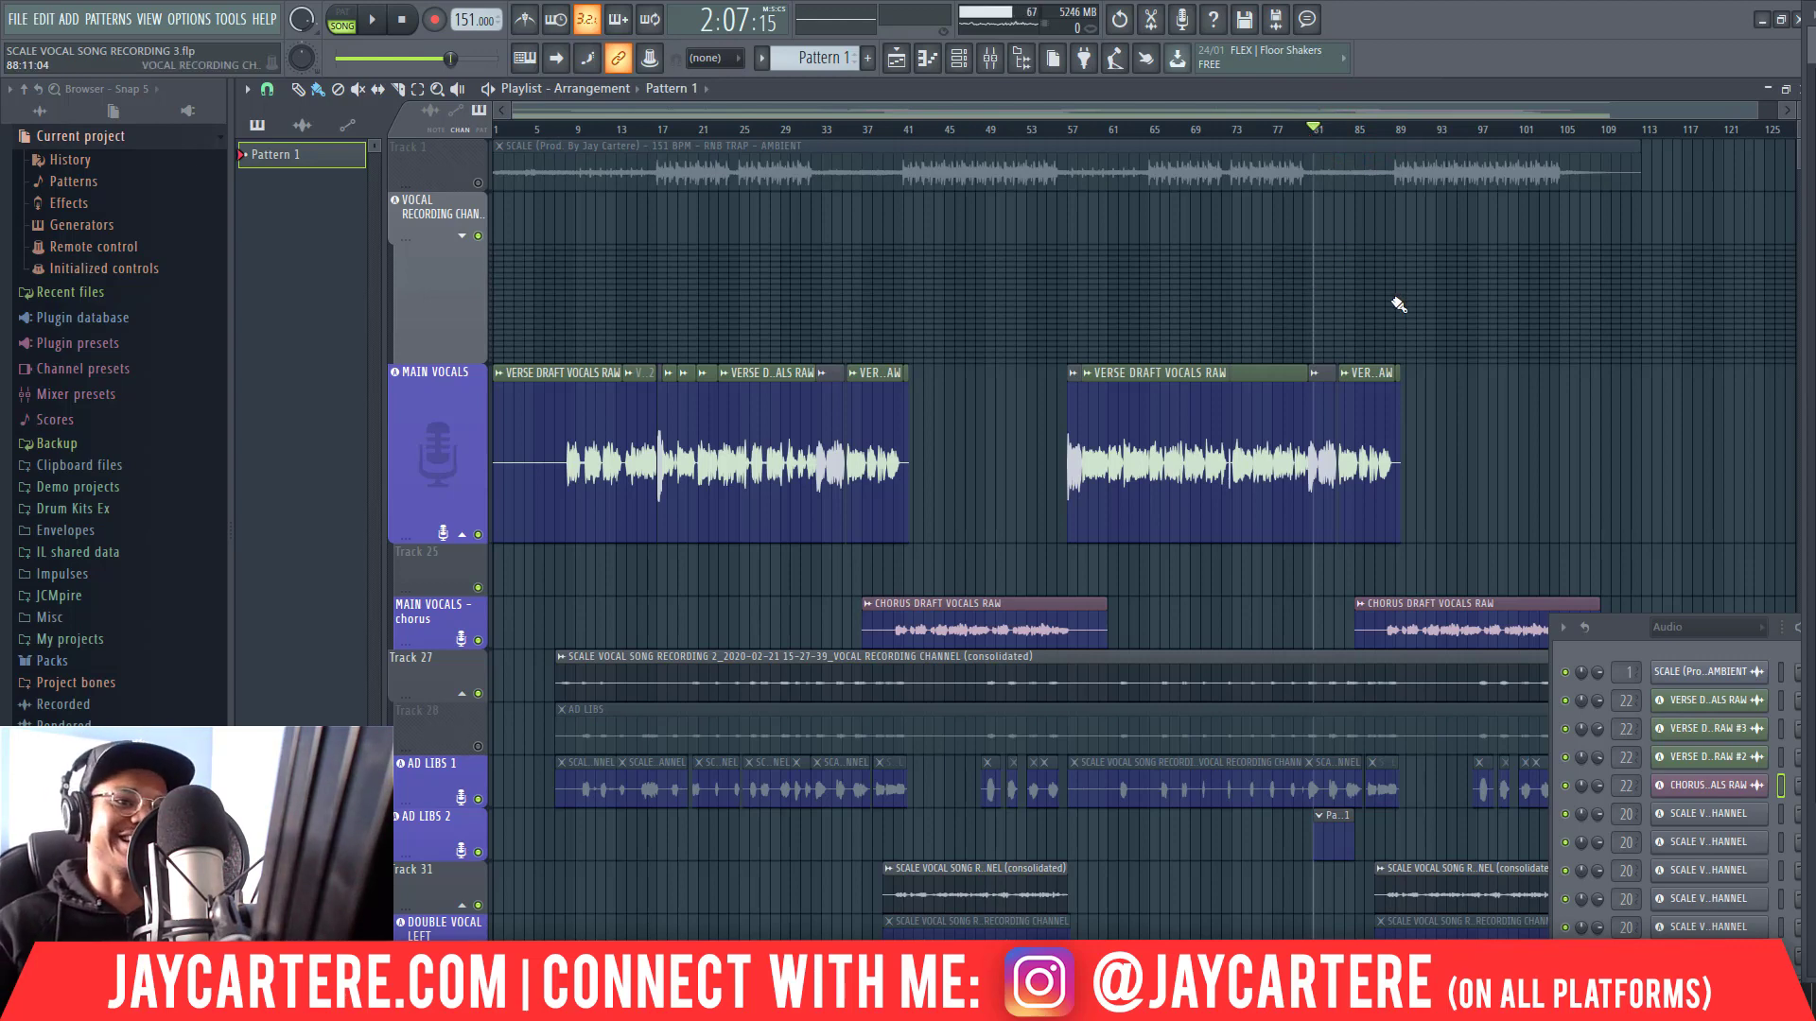
# Step: Delete the remaining Pattern 1 clip near bar 81 on AD LIBS 2 and recheck the lanes
pyautogui.rightClick(1335, 832)
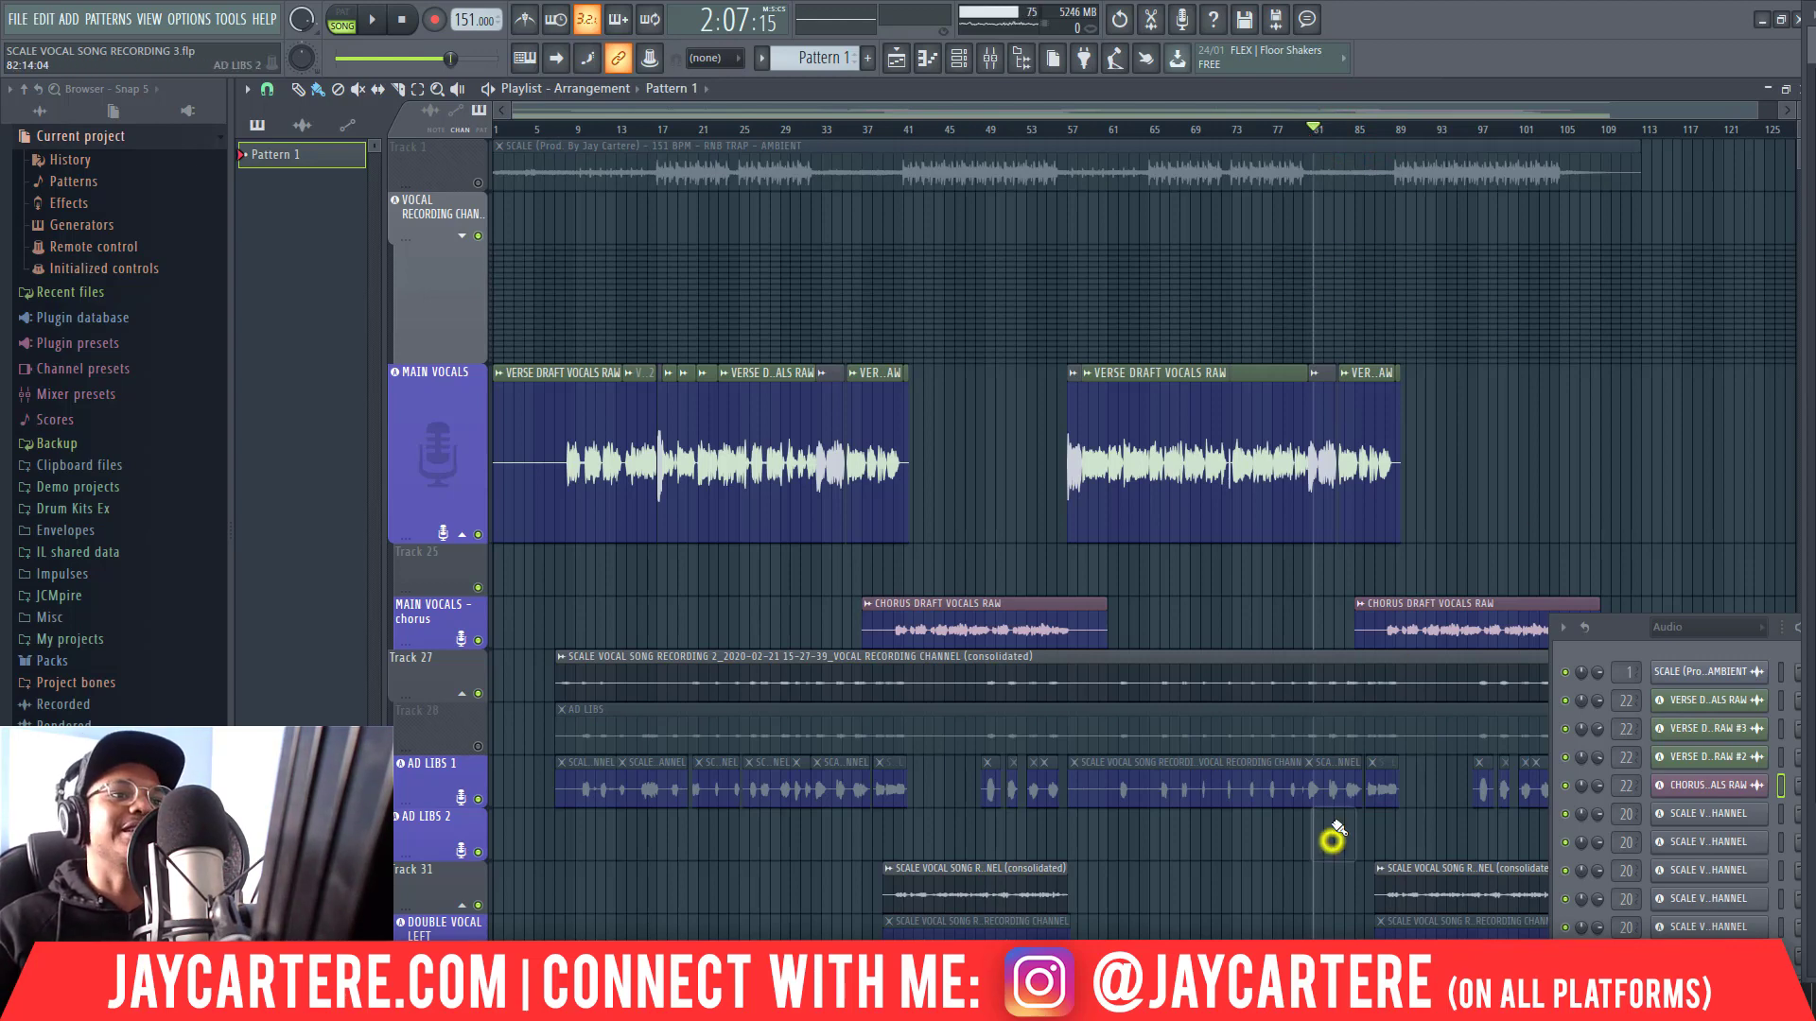
pyautogui.scroll(-7, 1234, 554)
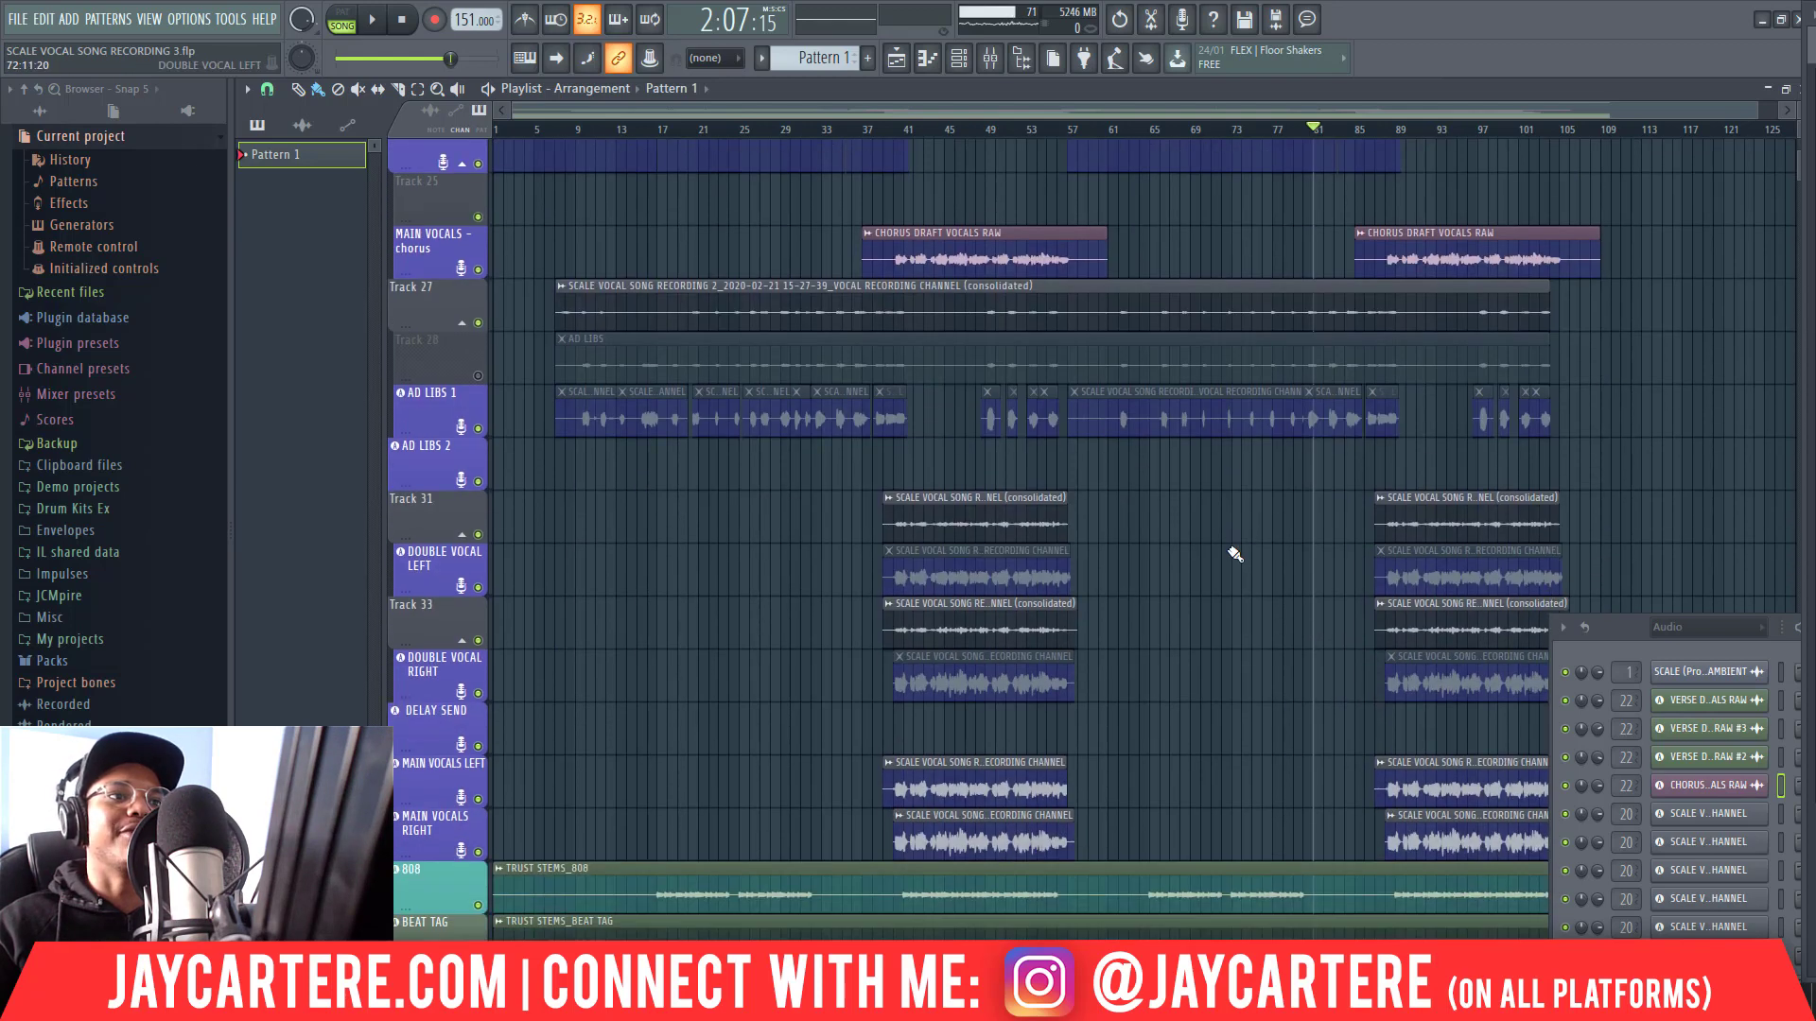
pyautogui.scroll(7, 1234, 554)
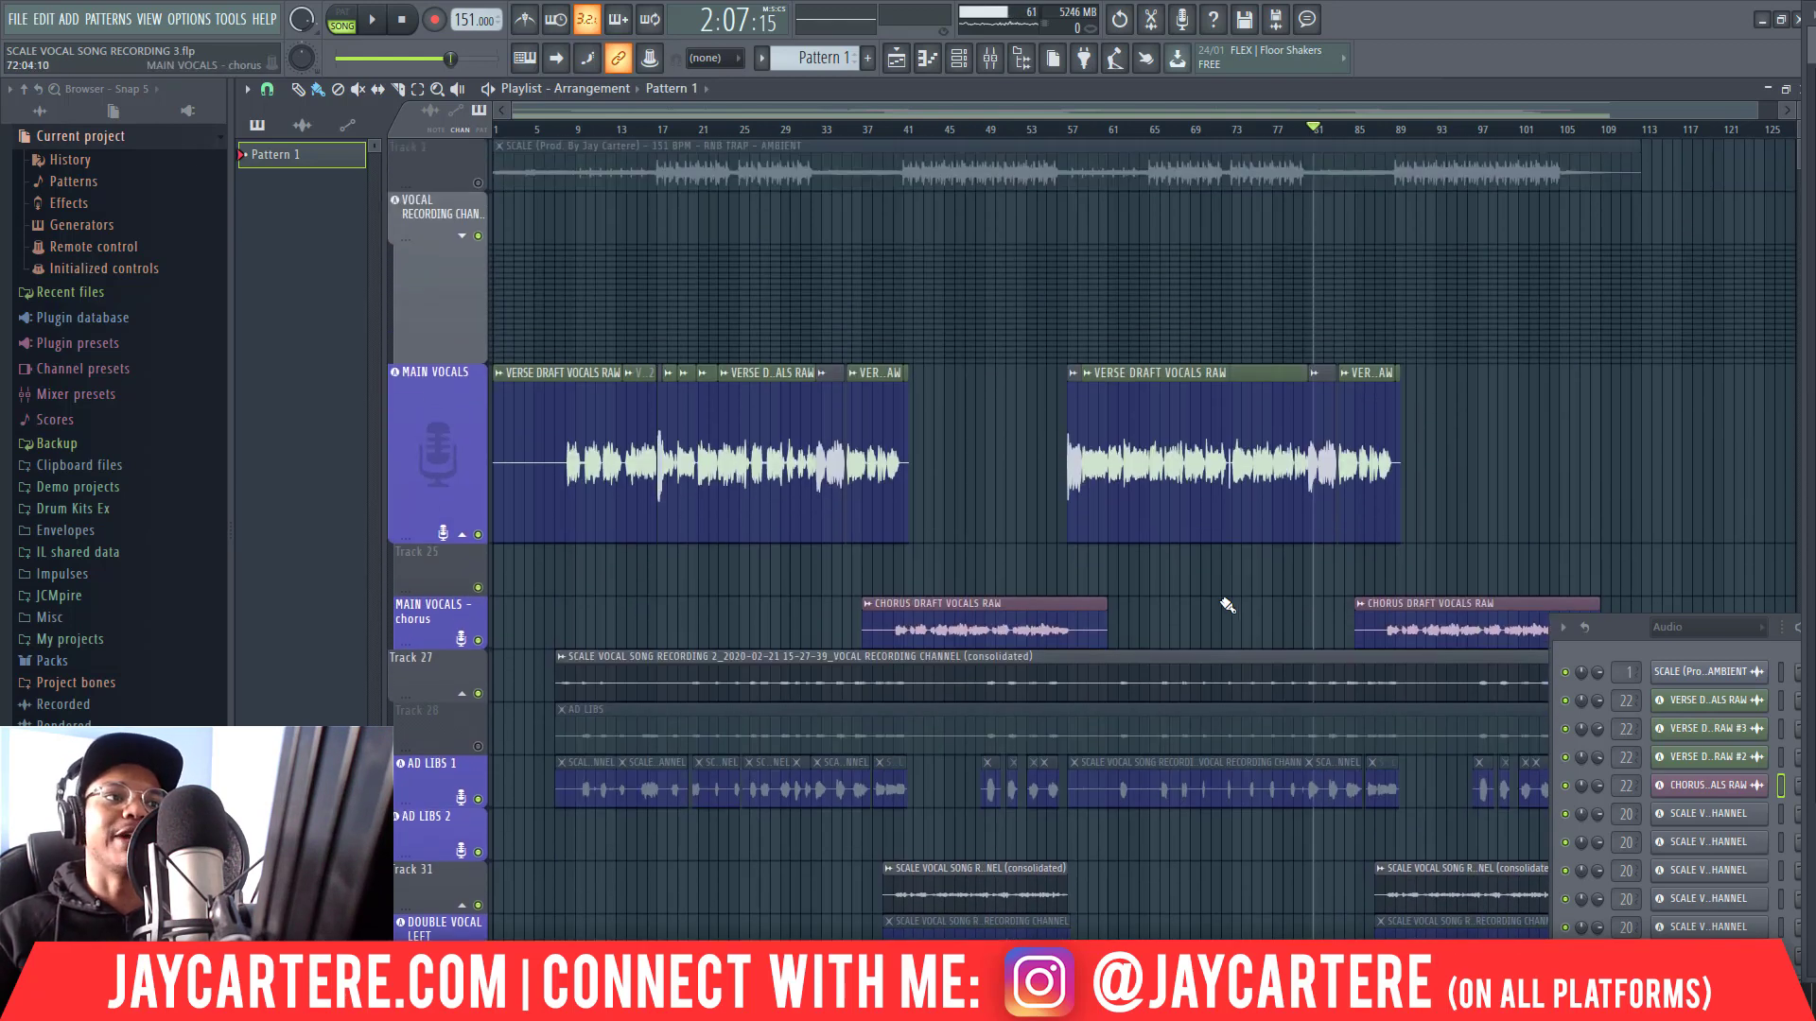